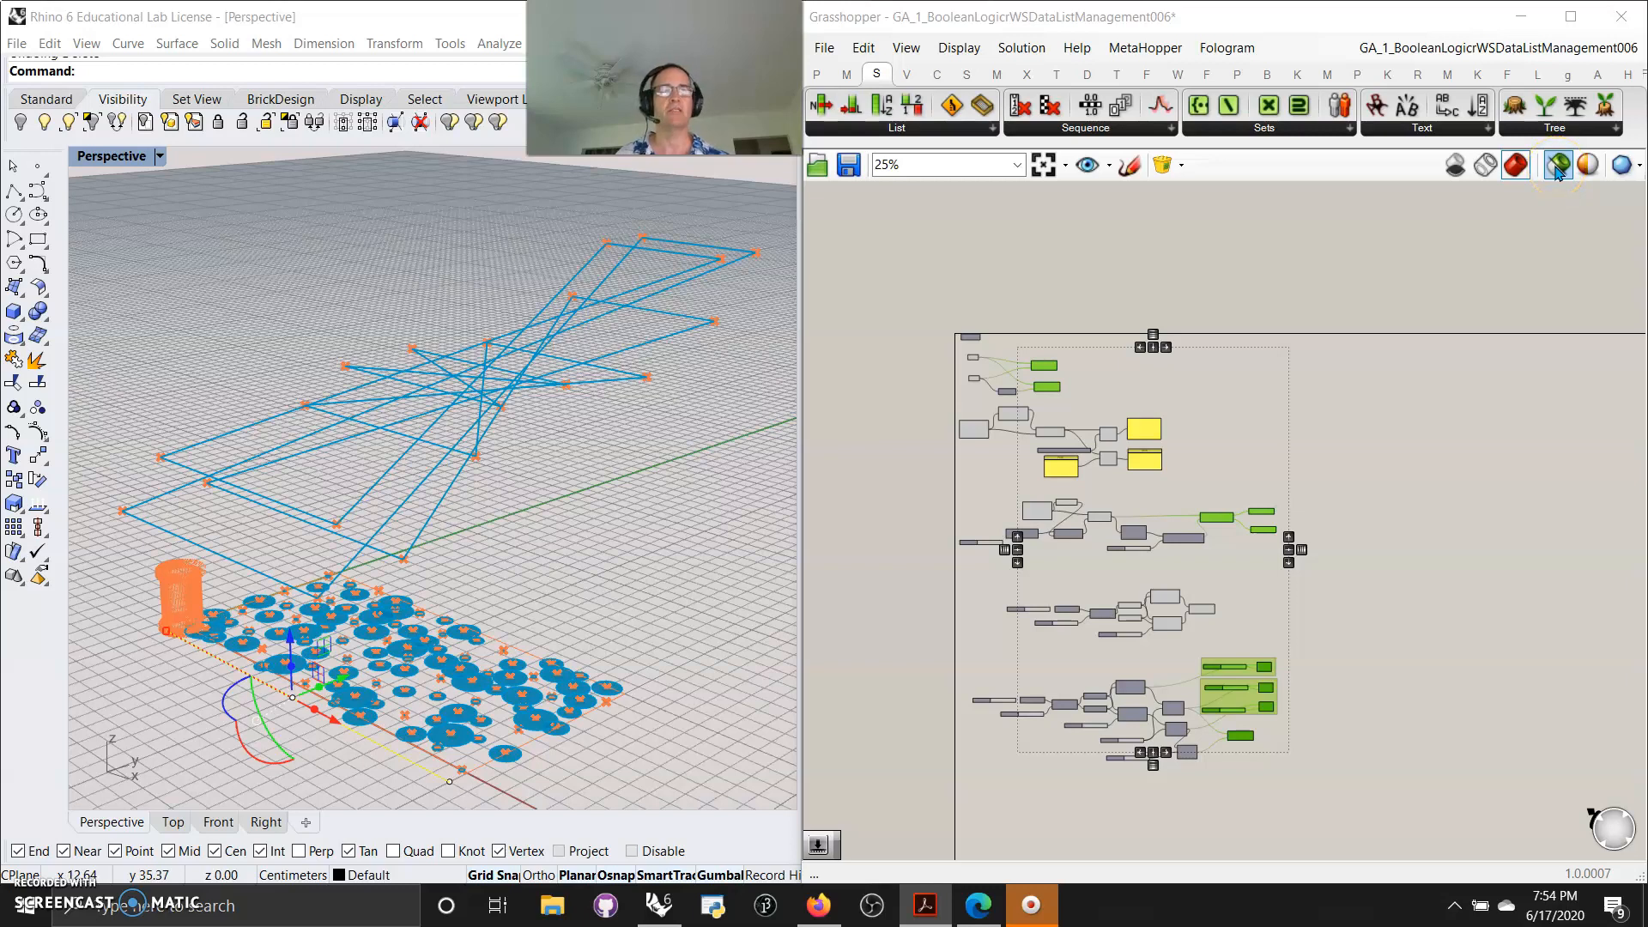
Switch the Grasshopper preview to show only selected components and clear the canvas selection
left_click(1558, 165)
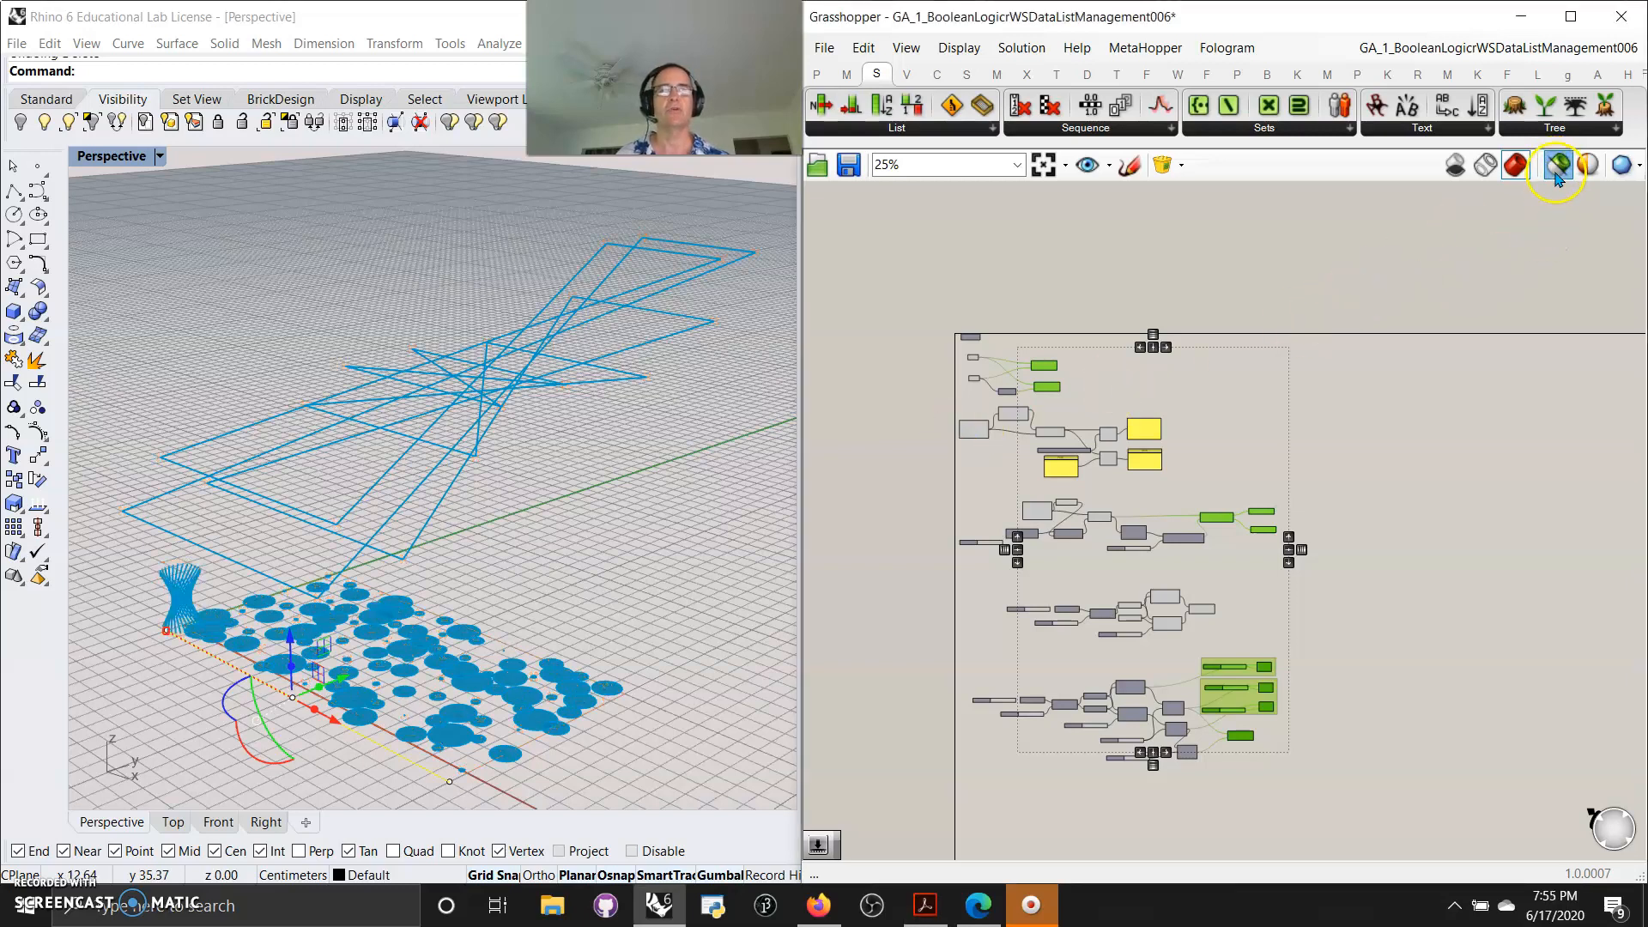
left_click(1033, 339)
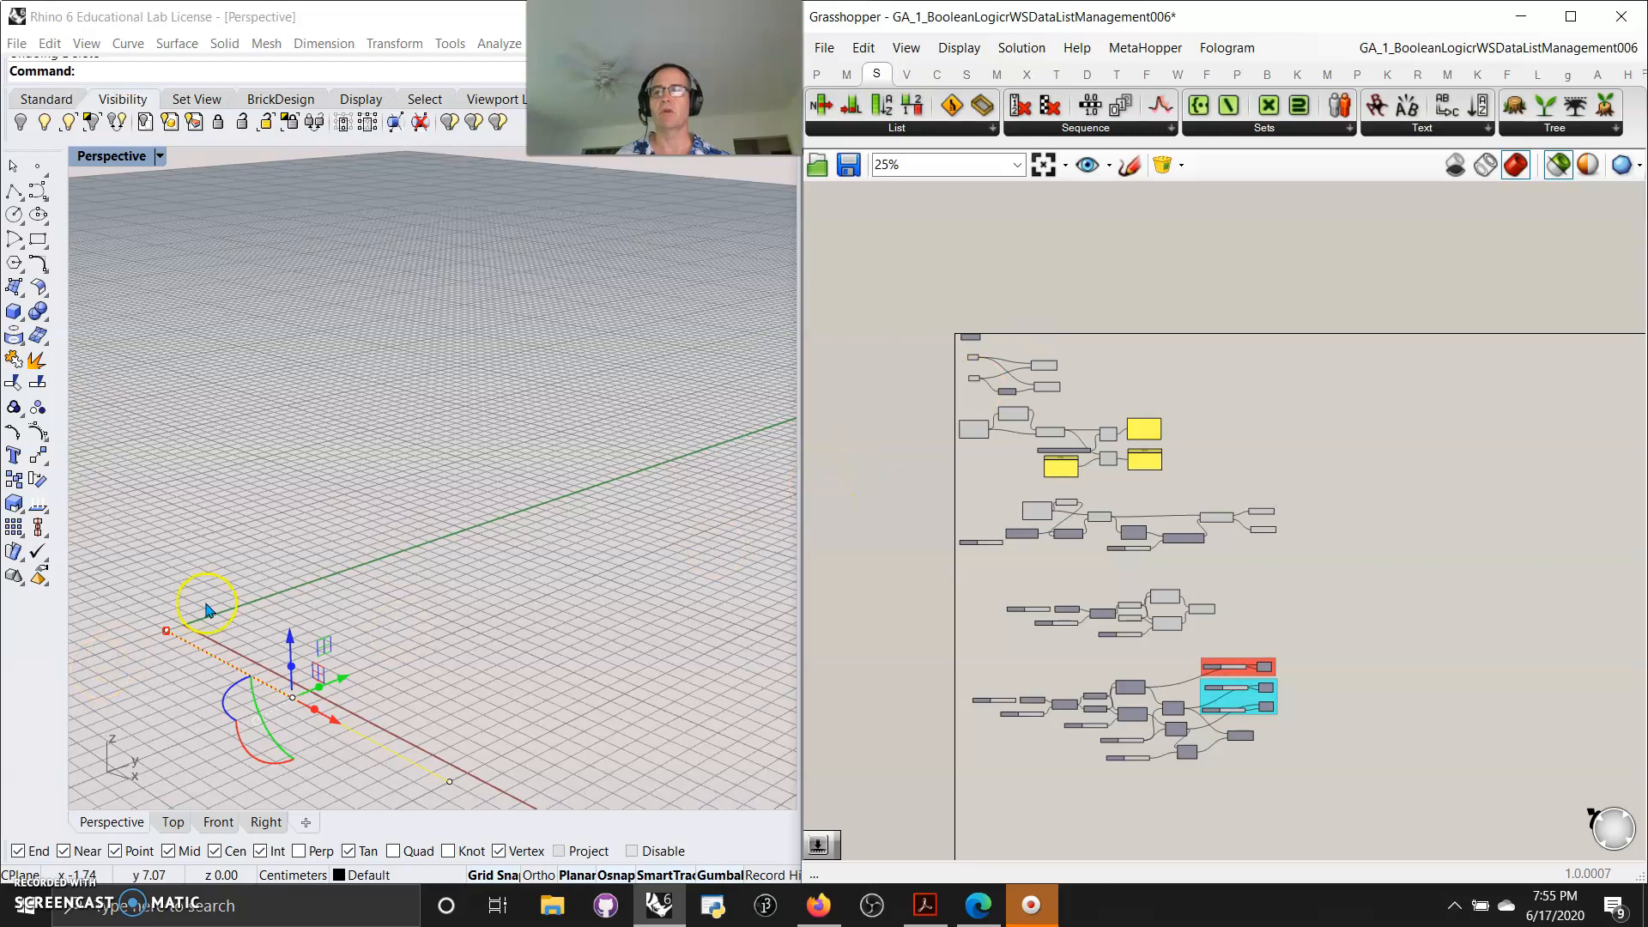
Select the leftover reference geometry in the Rhino viewport and hide it
left_click(433, 605)
left_click_drag(378, 785, 300, 669)
left_click(21, 121)
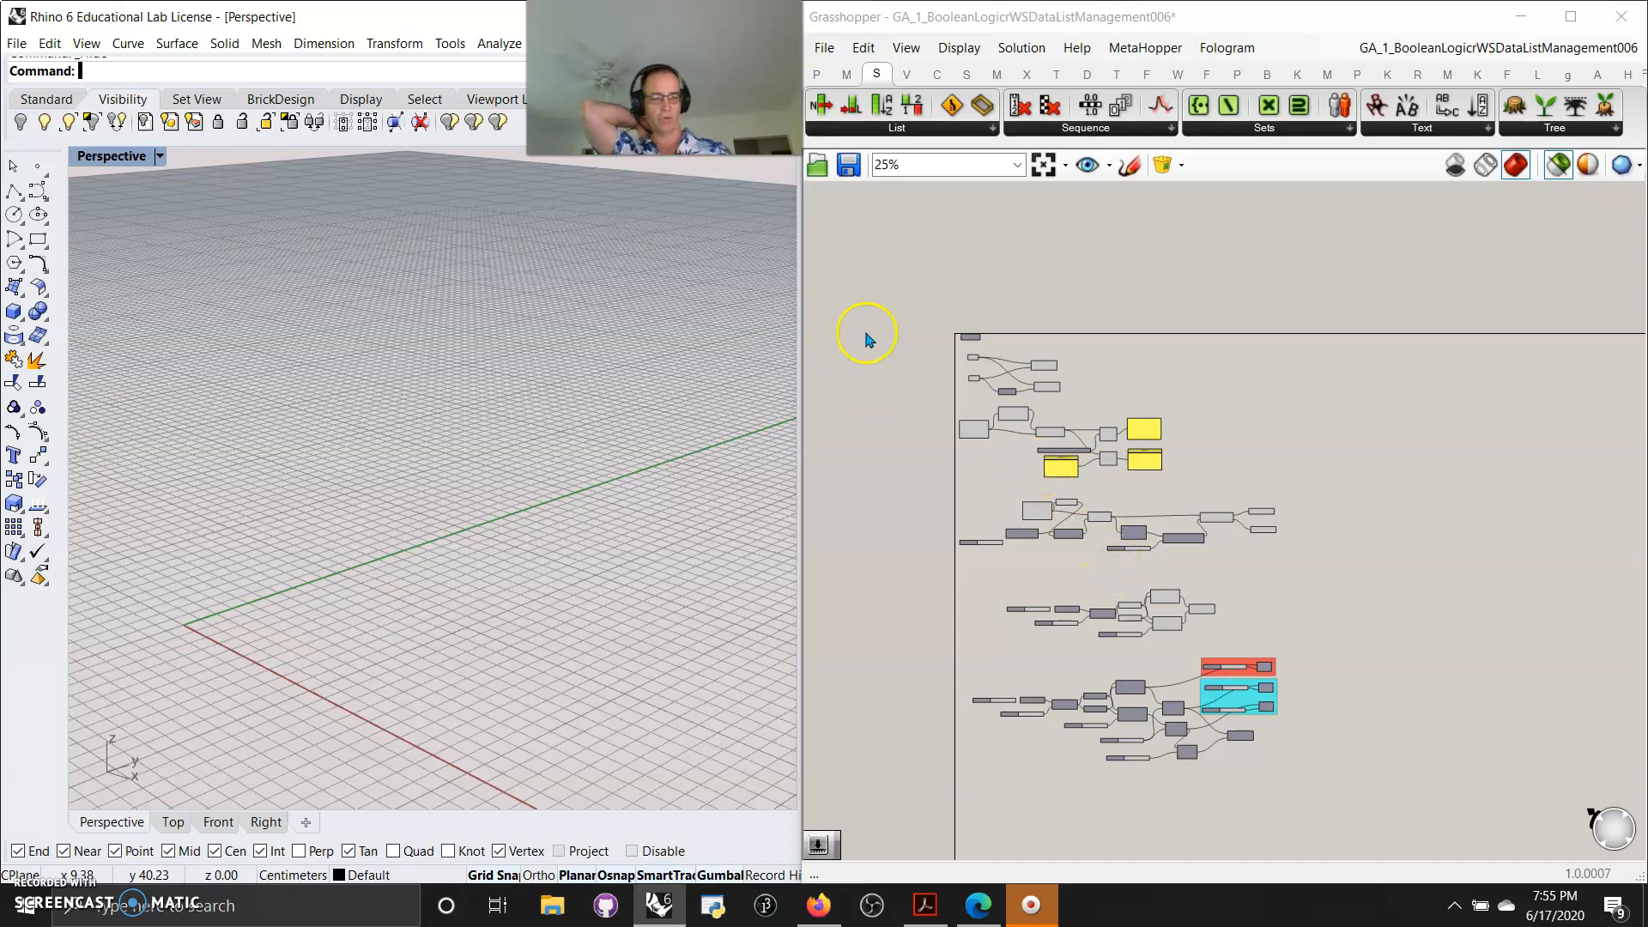
Zoom in on the two Point parameters and preview them together with the first Line component
scroll(987, 374, "up", 6)
scroll(1038, 395, "up", 4)
right_click_drag(1027, 333, 1239, 538)
scroll(1238, 537, "down", 1)
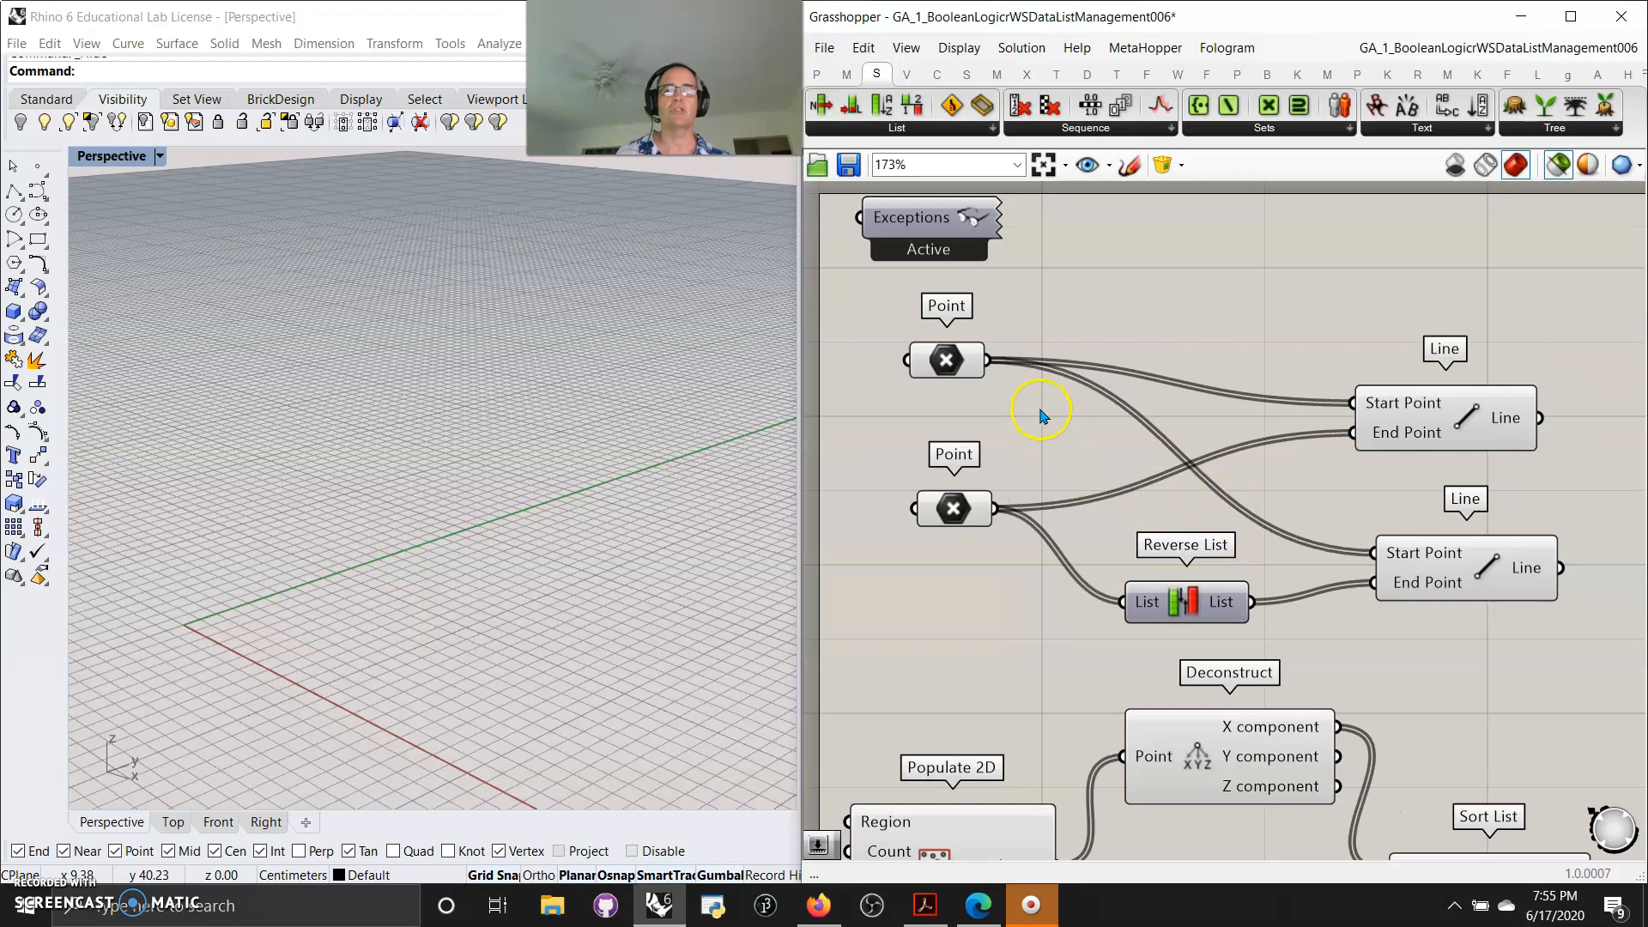
left_click(945, 365)
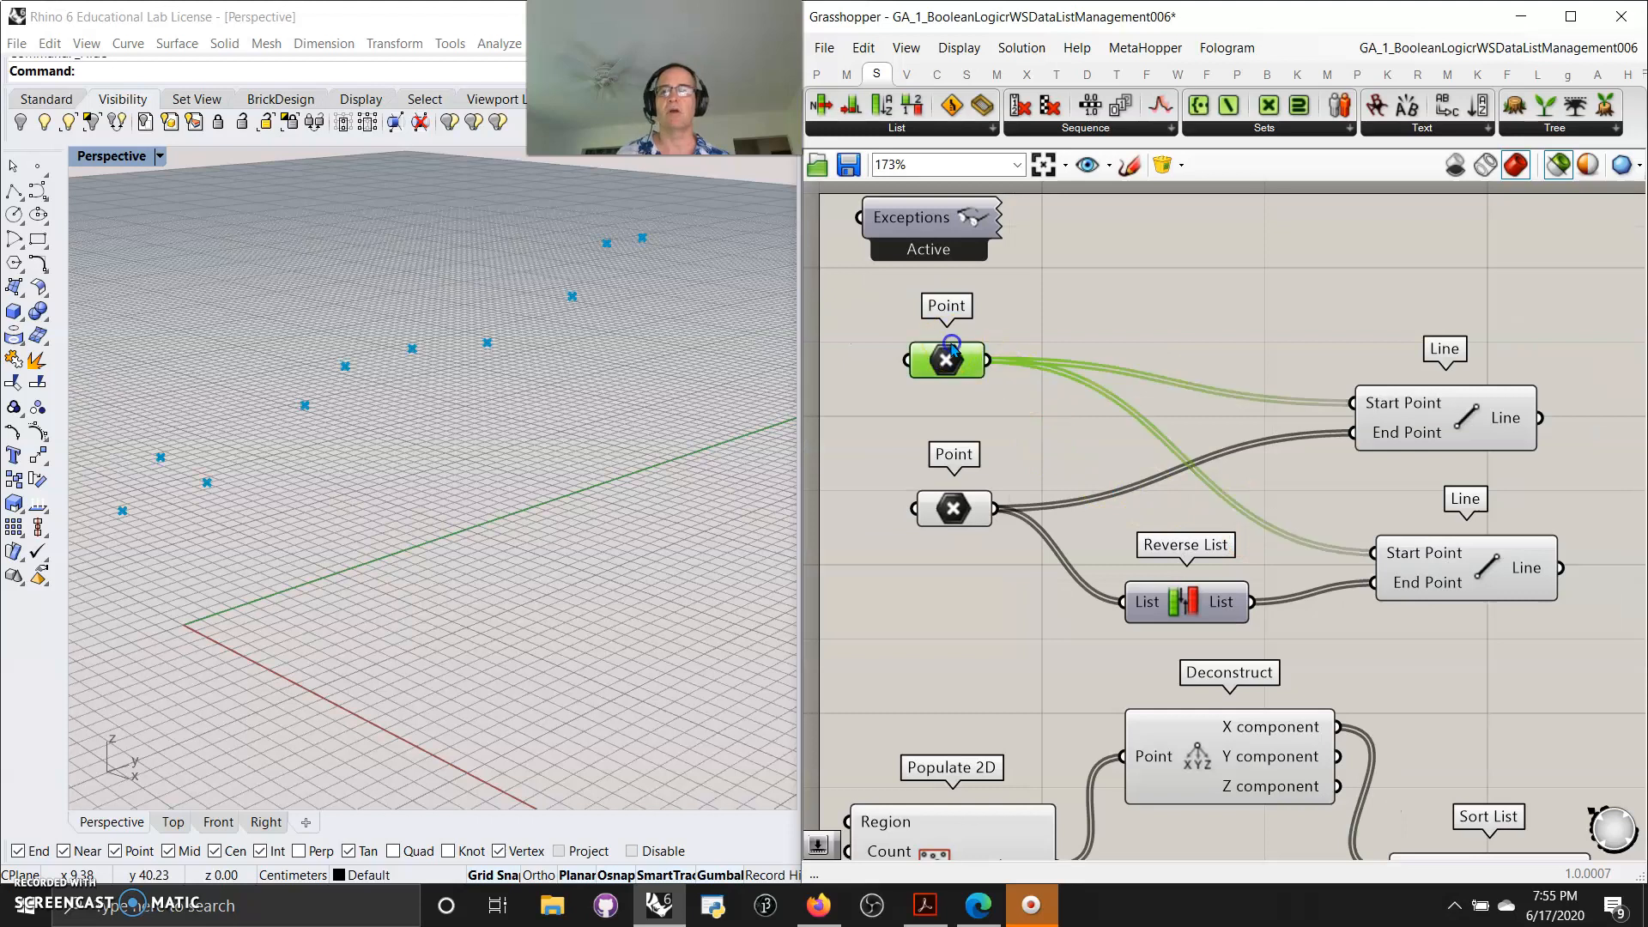
left_click(953, 512, "shift")
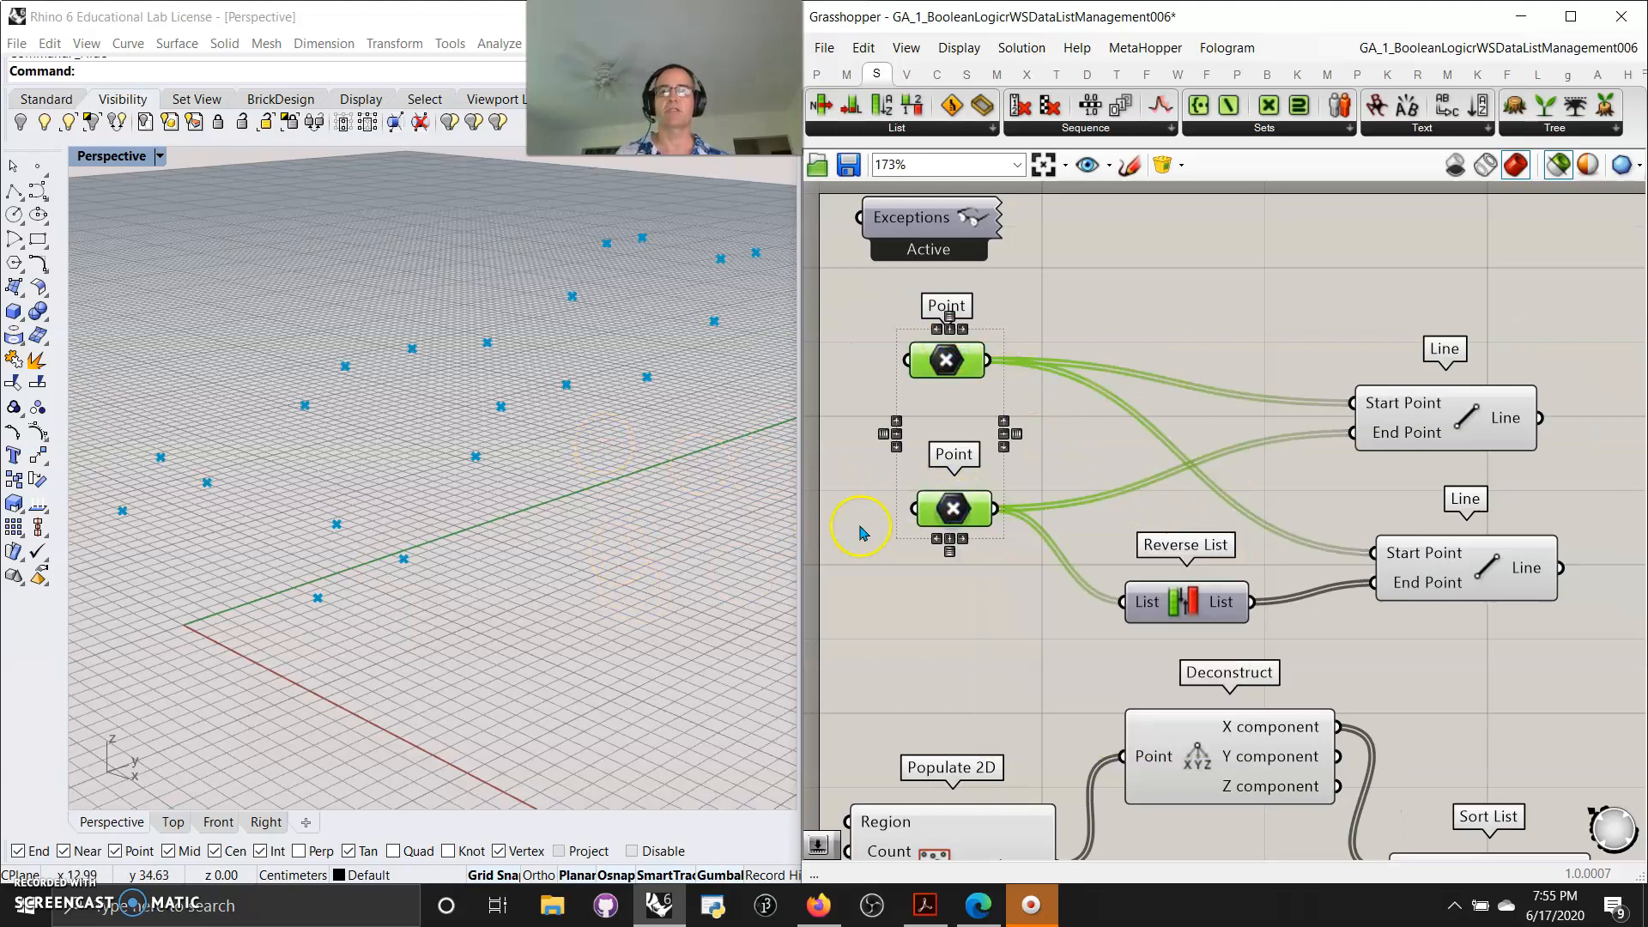
left_click(1459, 424)
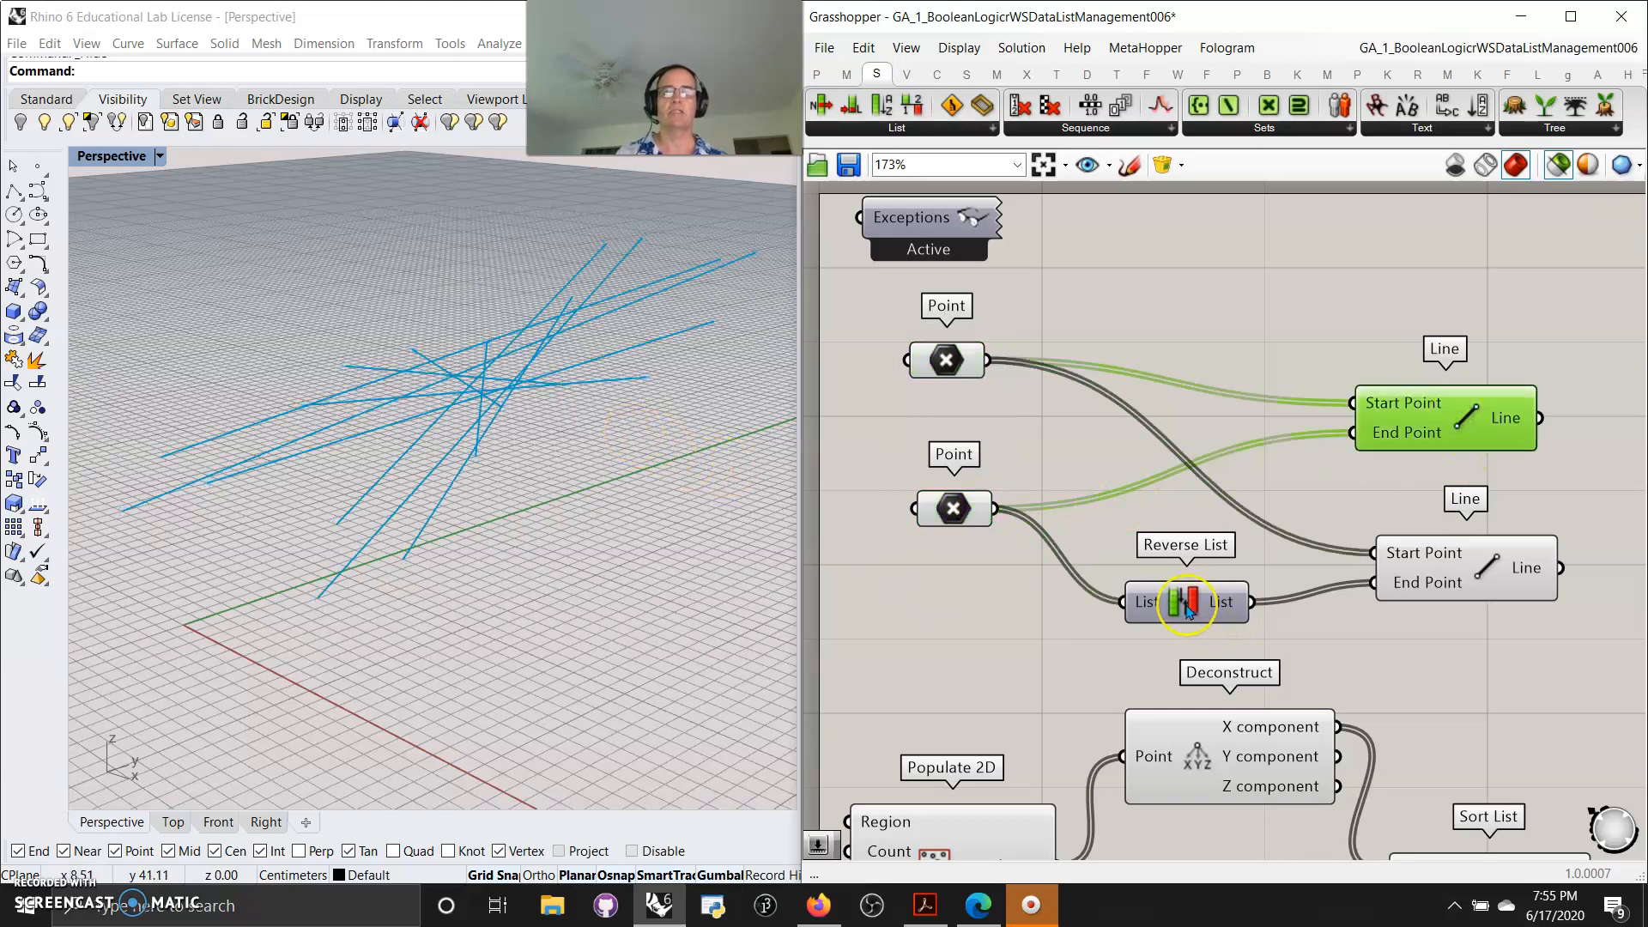
Preview the second Line component fed by the reversed point list, alongside both Point parameters
mouse_move(1187, 607)
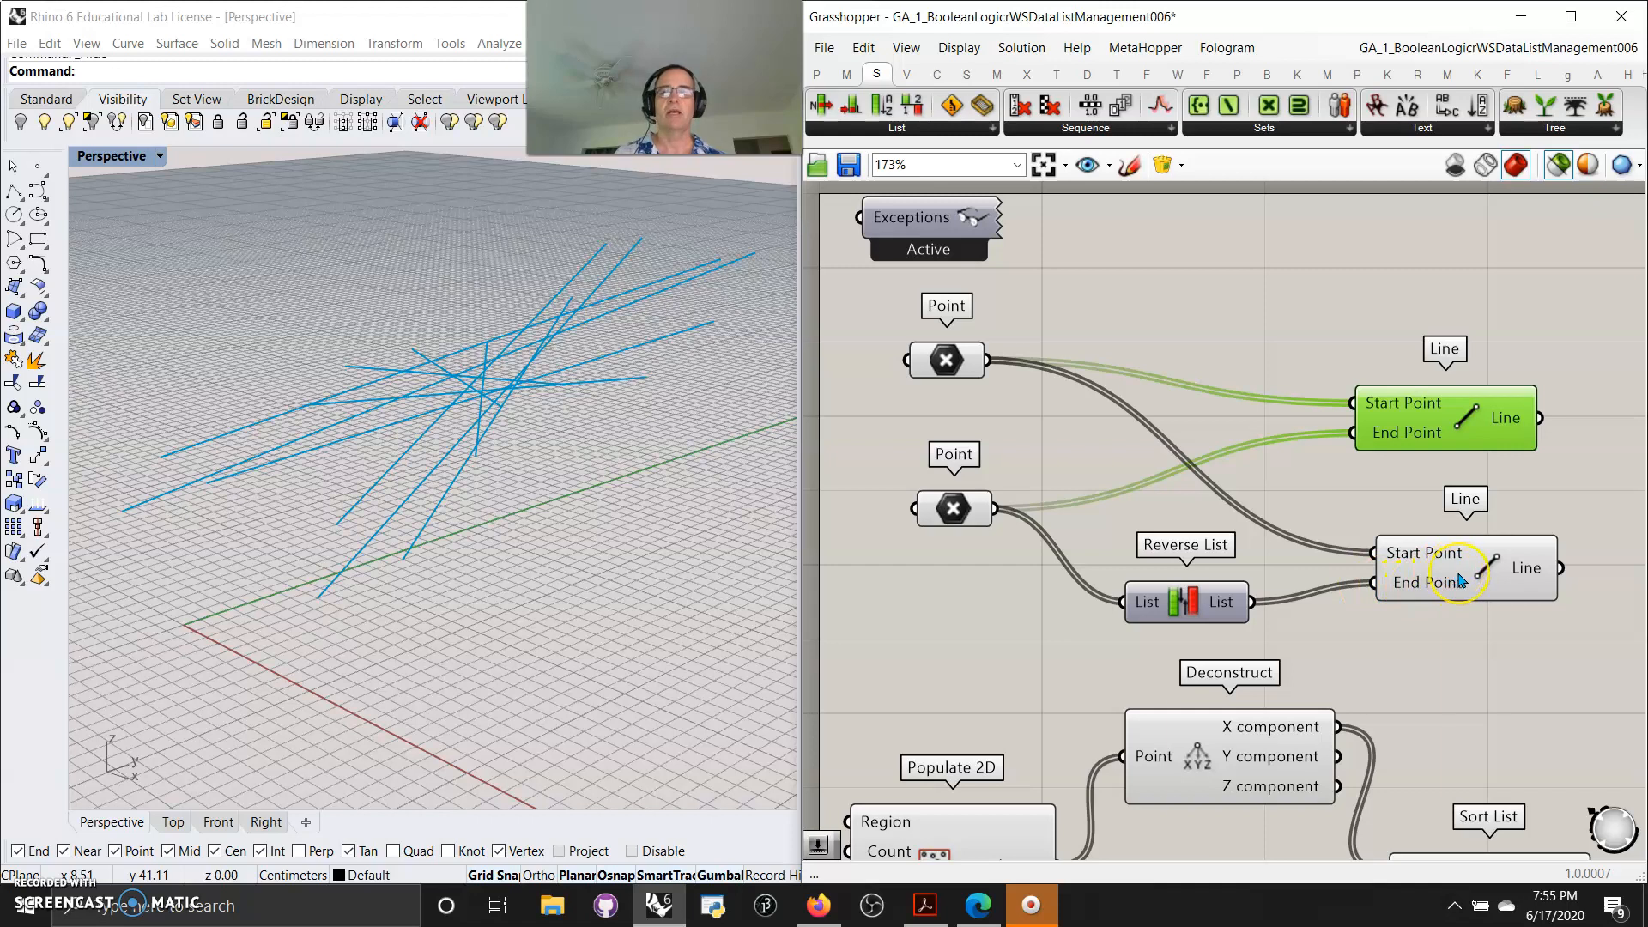
mouse_move(1461, 580)
mouse_move(1451, 434)
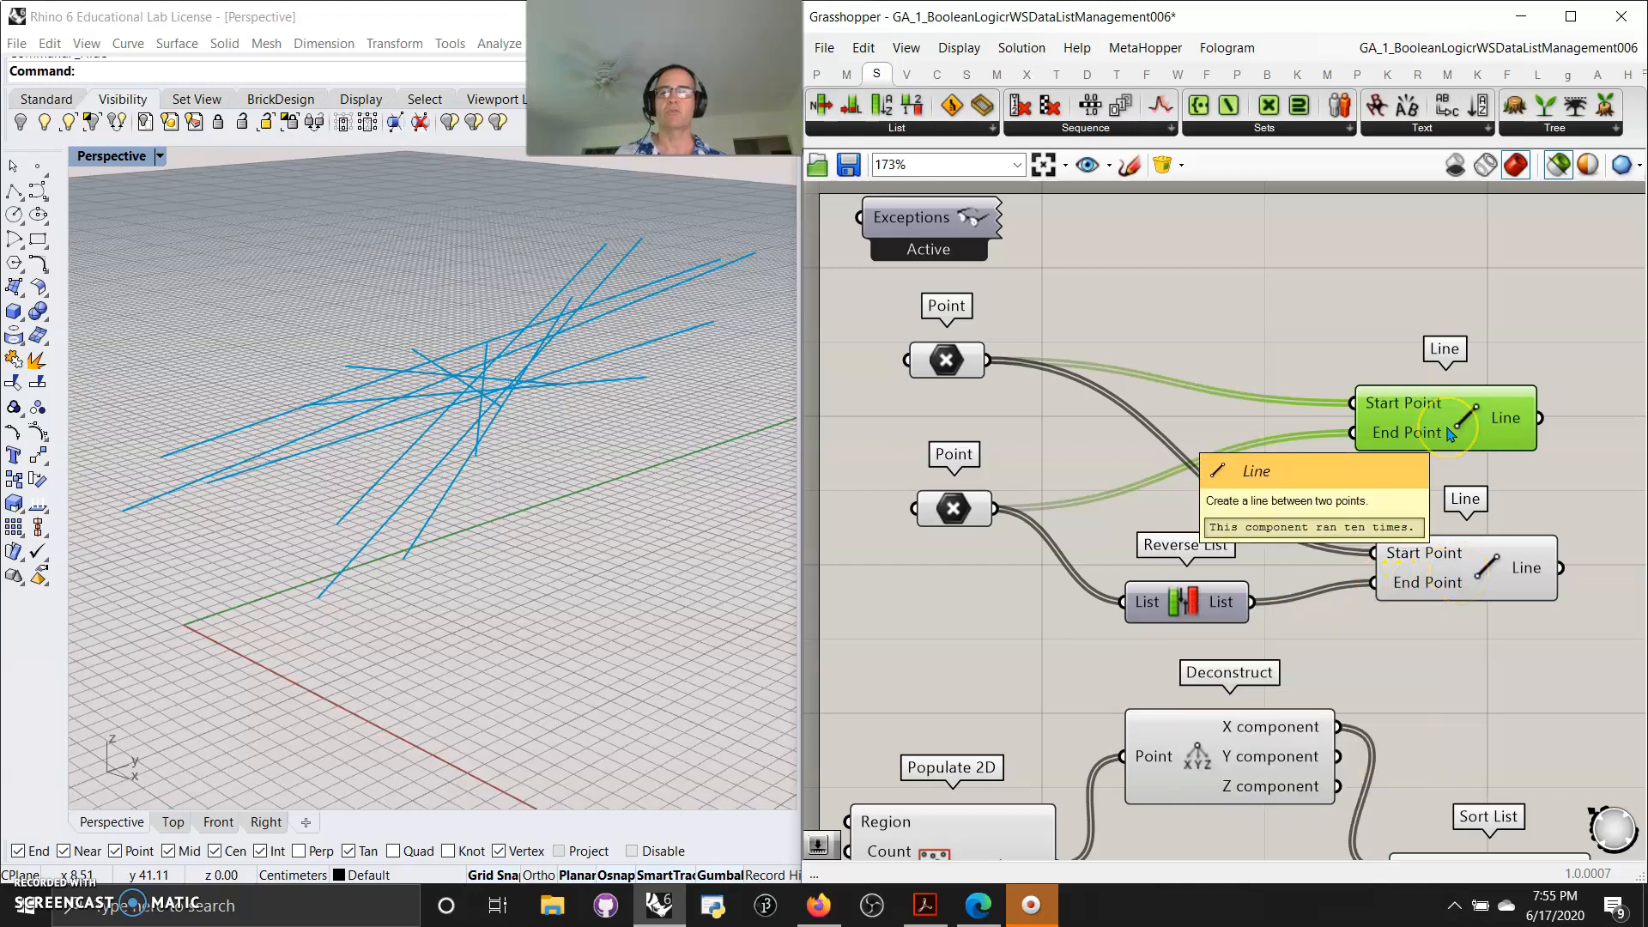
left_click(948, 361)
left_click(949, 512, "shift")
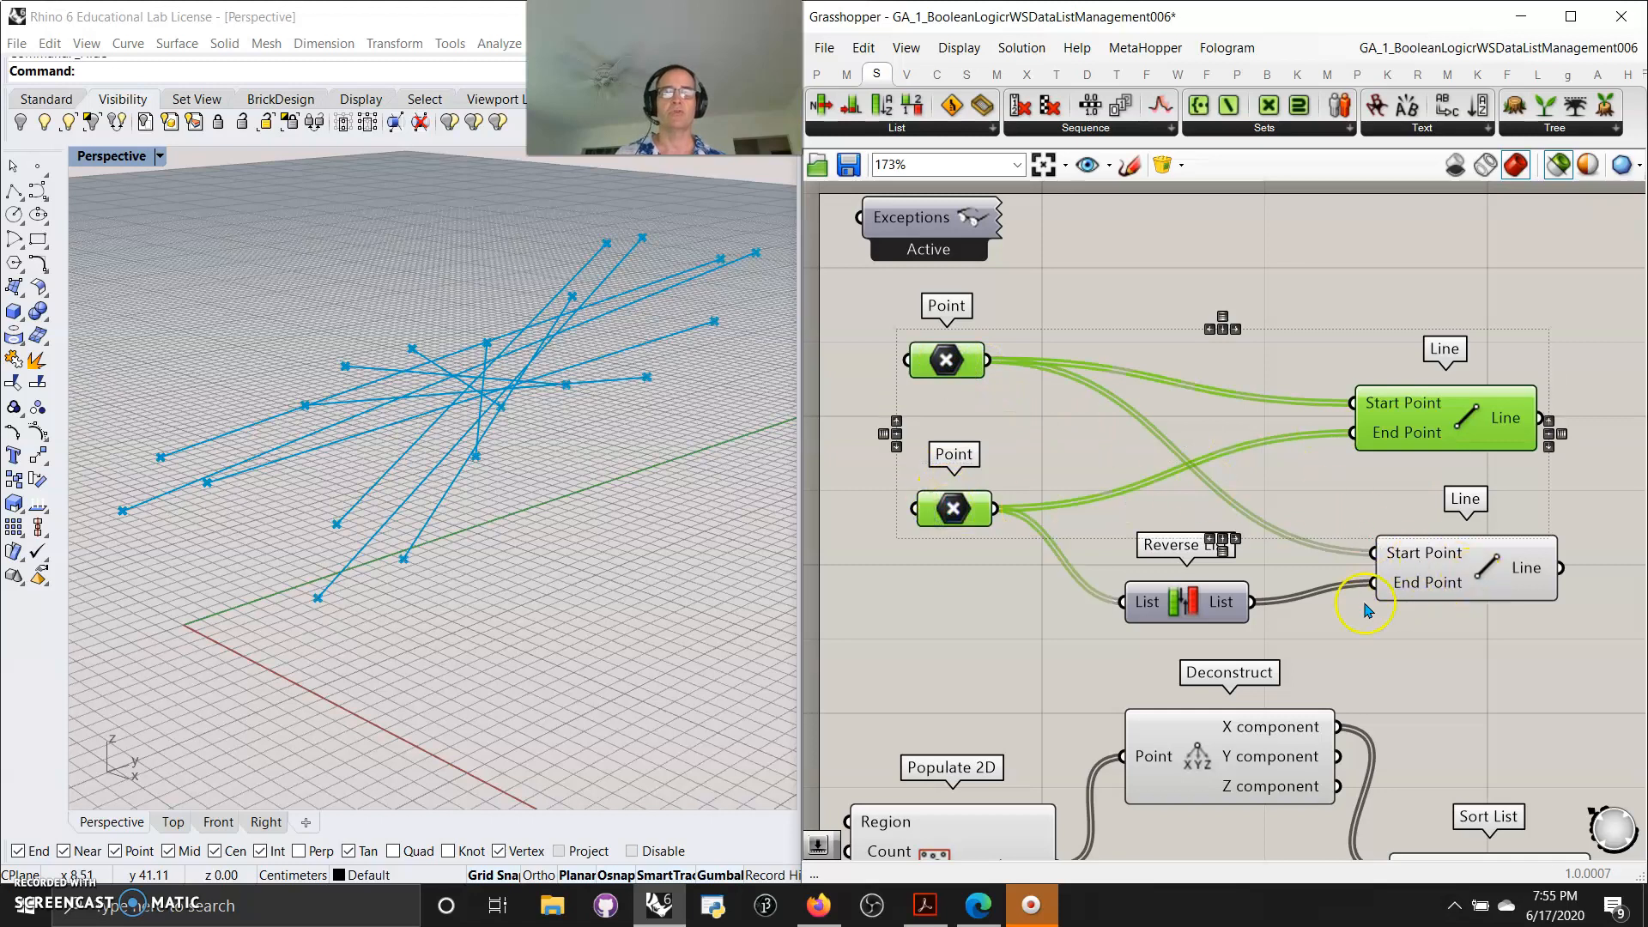
left_click(1465, 583)
right_click_drag(367, 471, 436, 451)
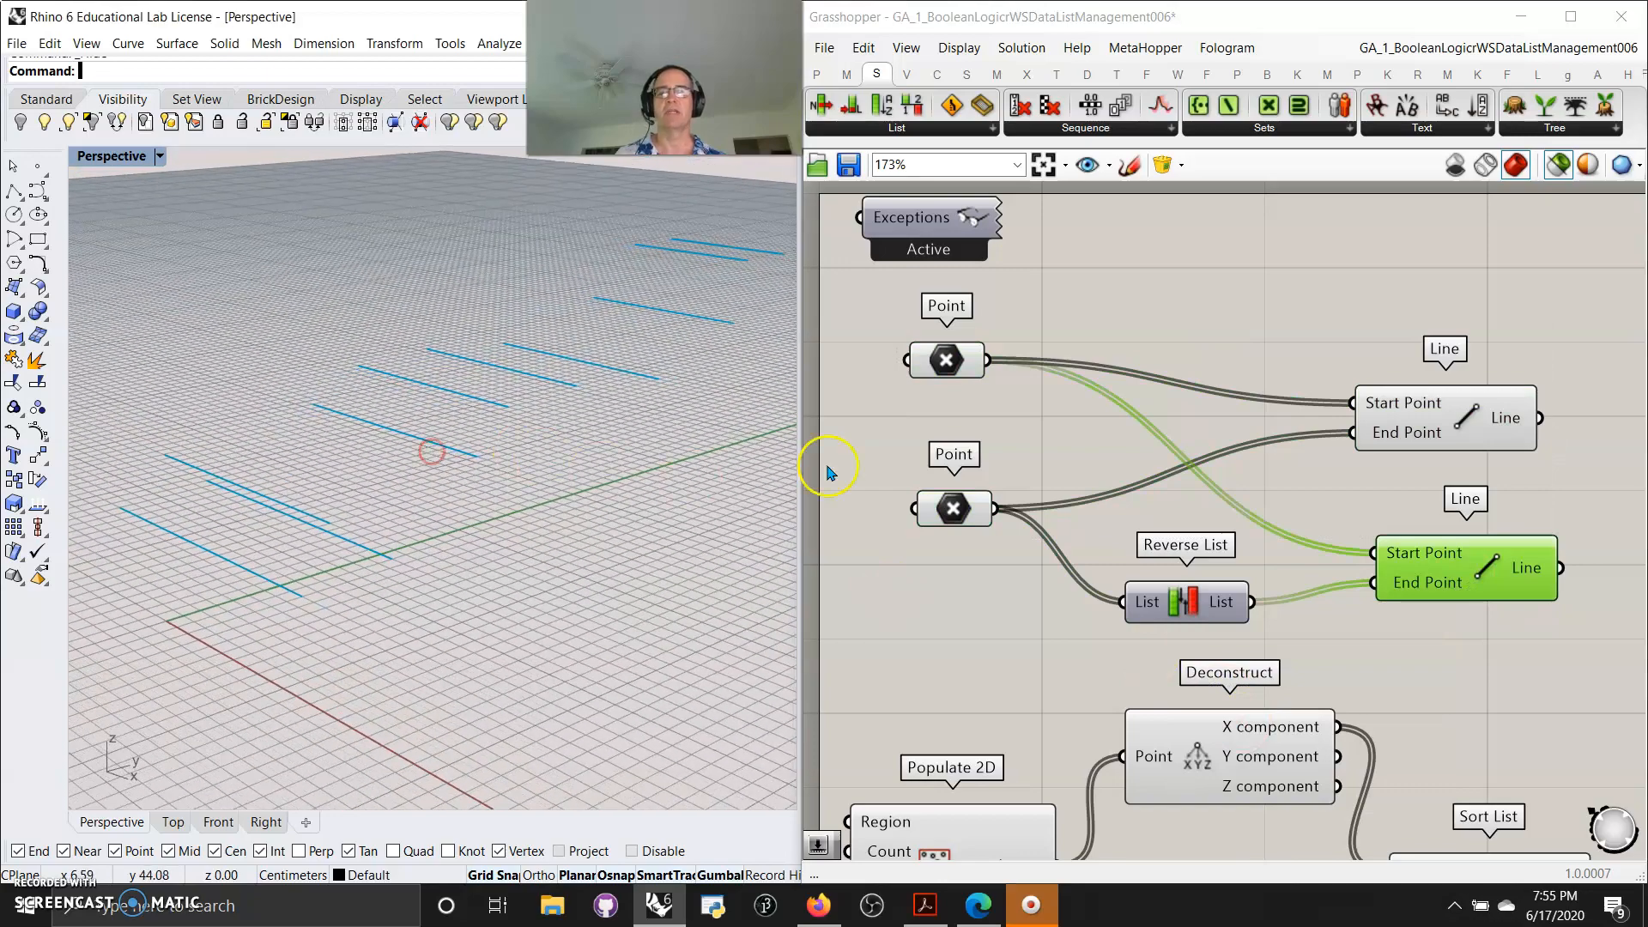
left_click(975, 369, "shift")
left_click(963, 510, "shift")
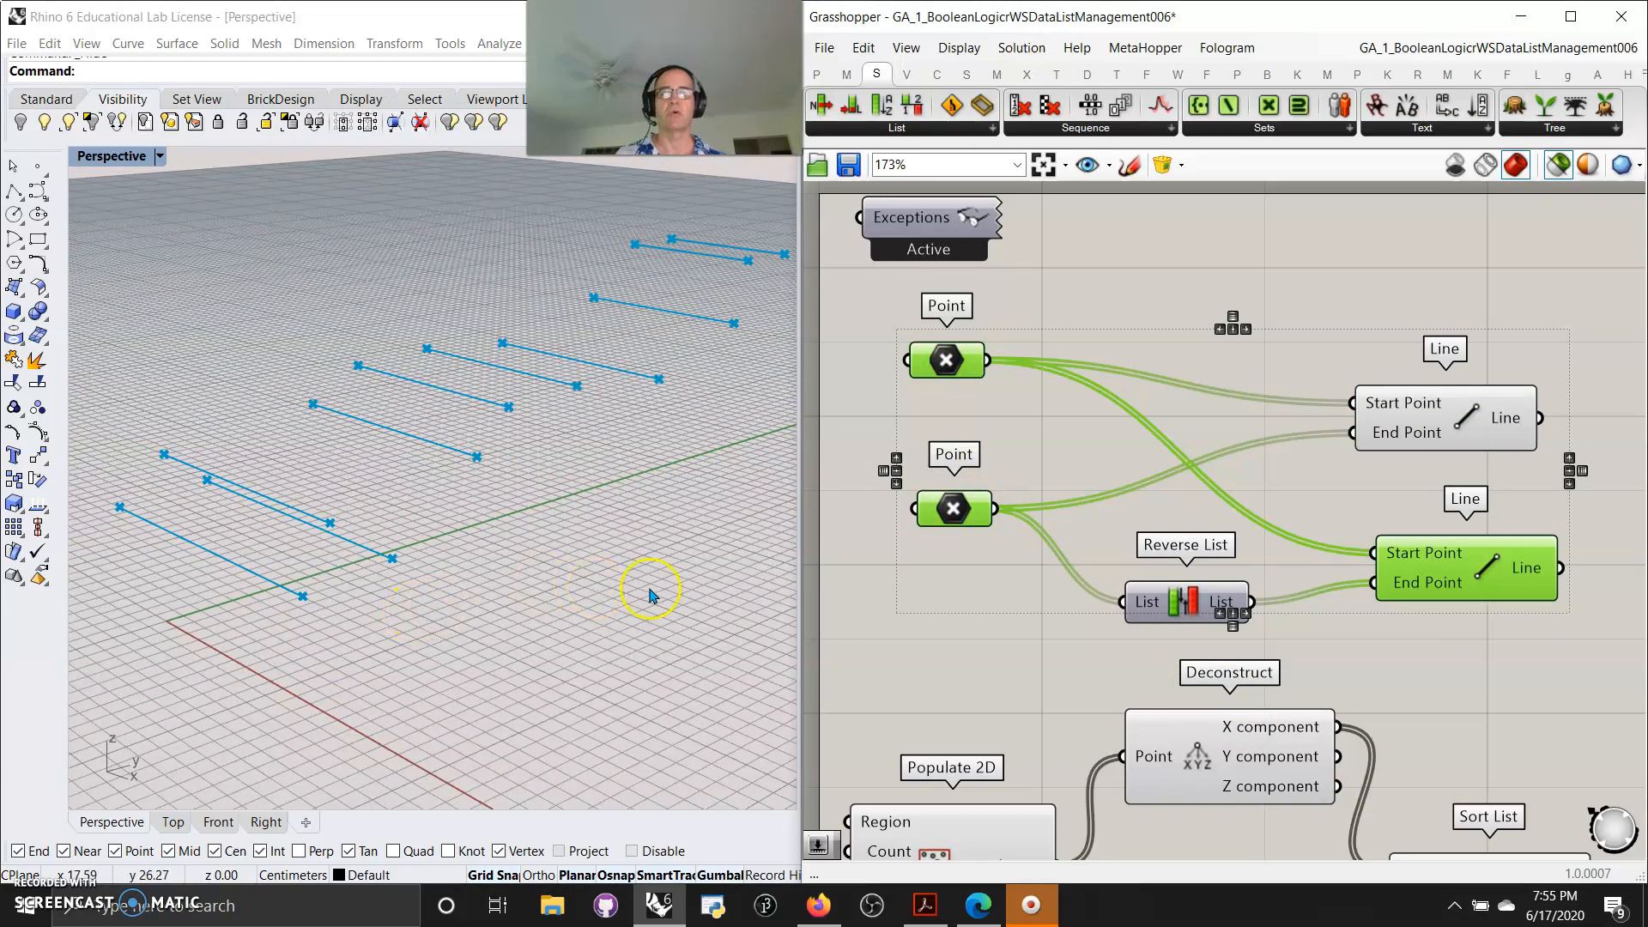
Preview the points generated by the Populate 2D component inside its rectangular region
right_click_drag(976, 672, 955, 419)
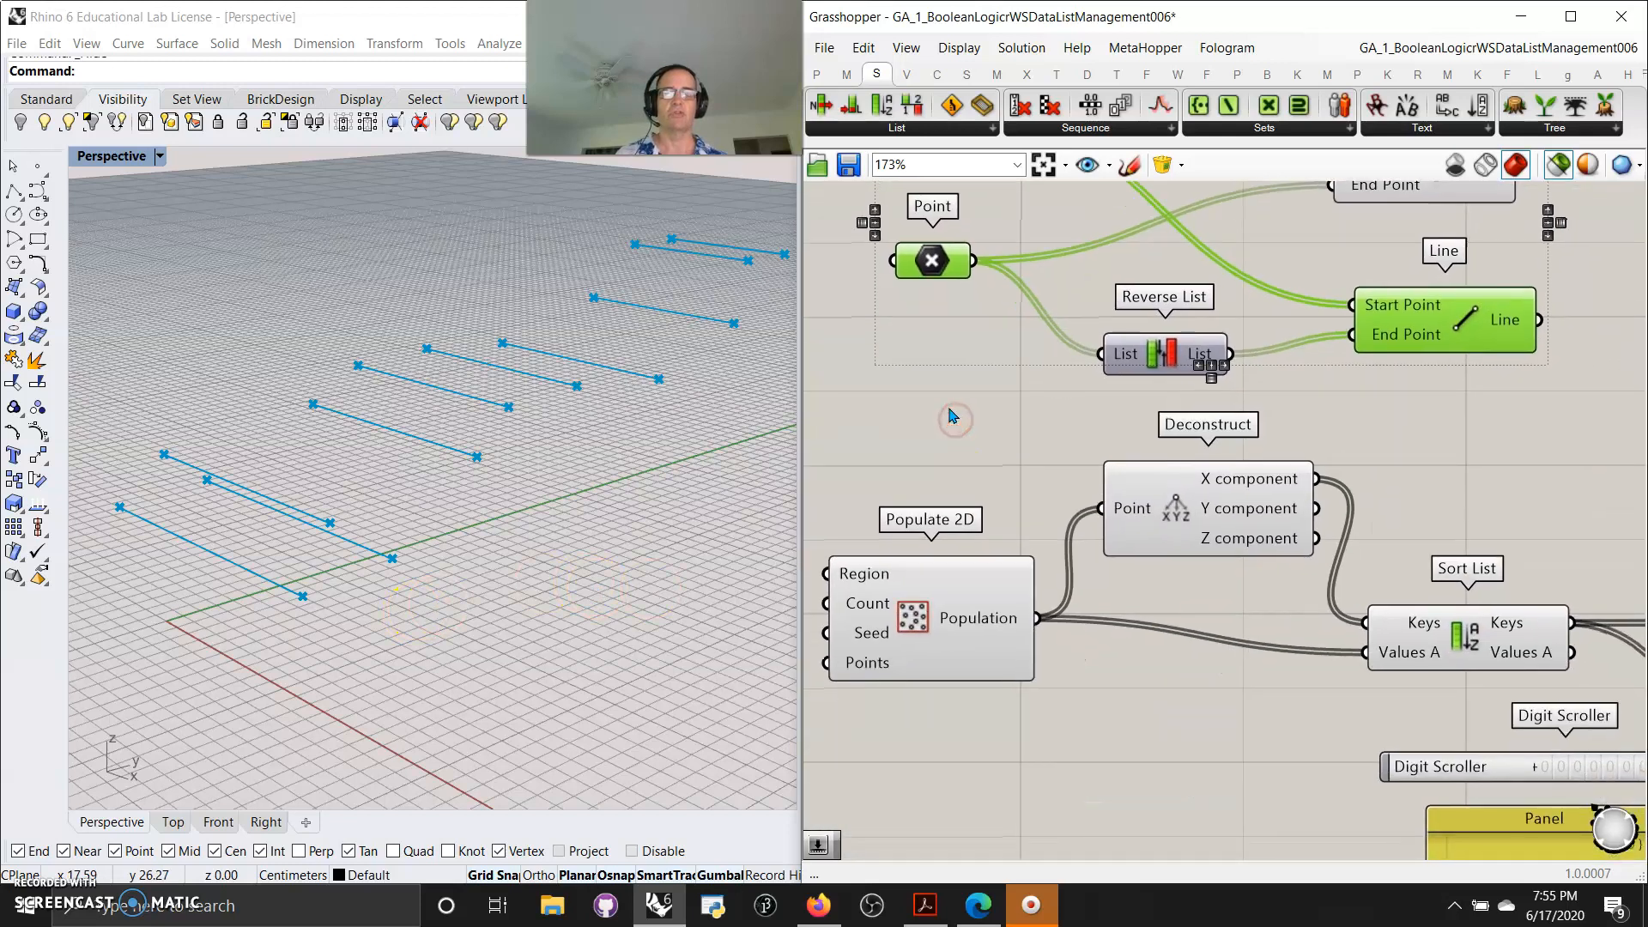
left_click(970, 631)
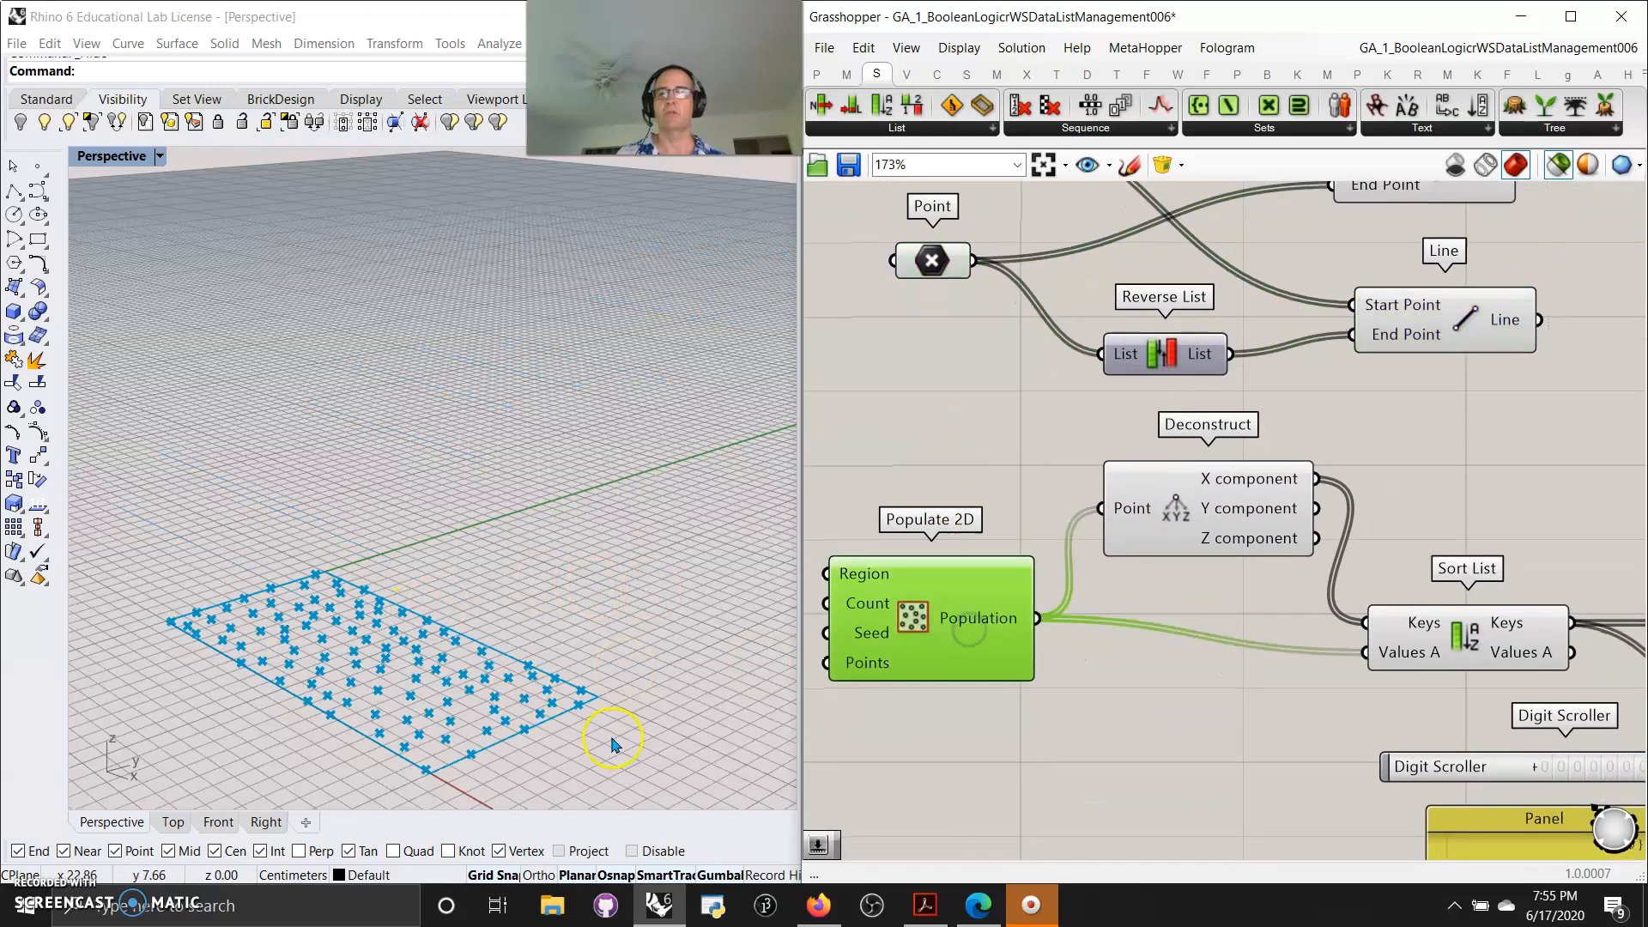
right_click_drag(589, 662, 637, 538)
scroll(533, 564, "up", 3)
right_click_drag(533, 565, 533, 577)
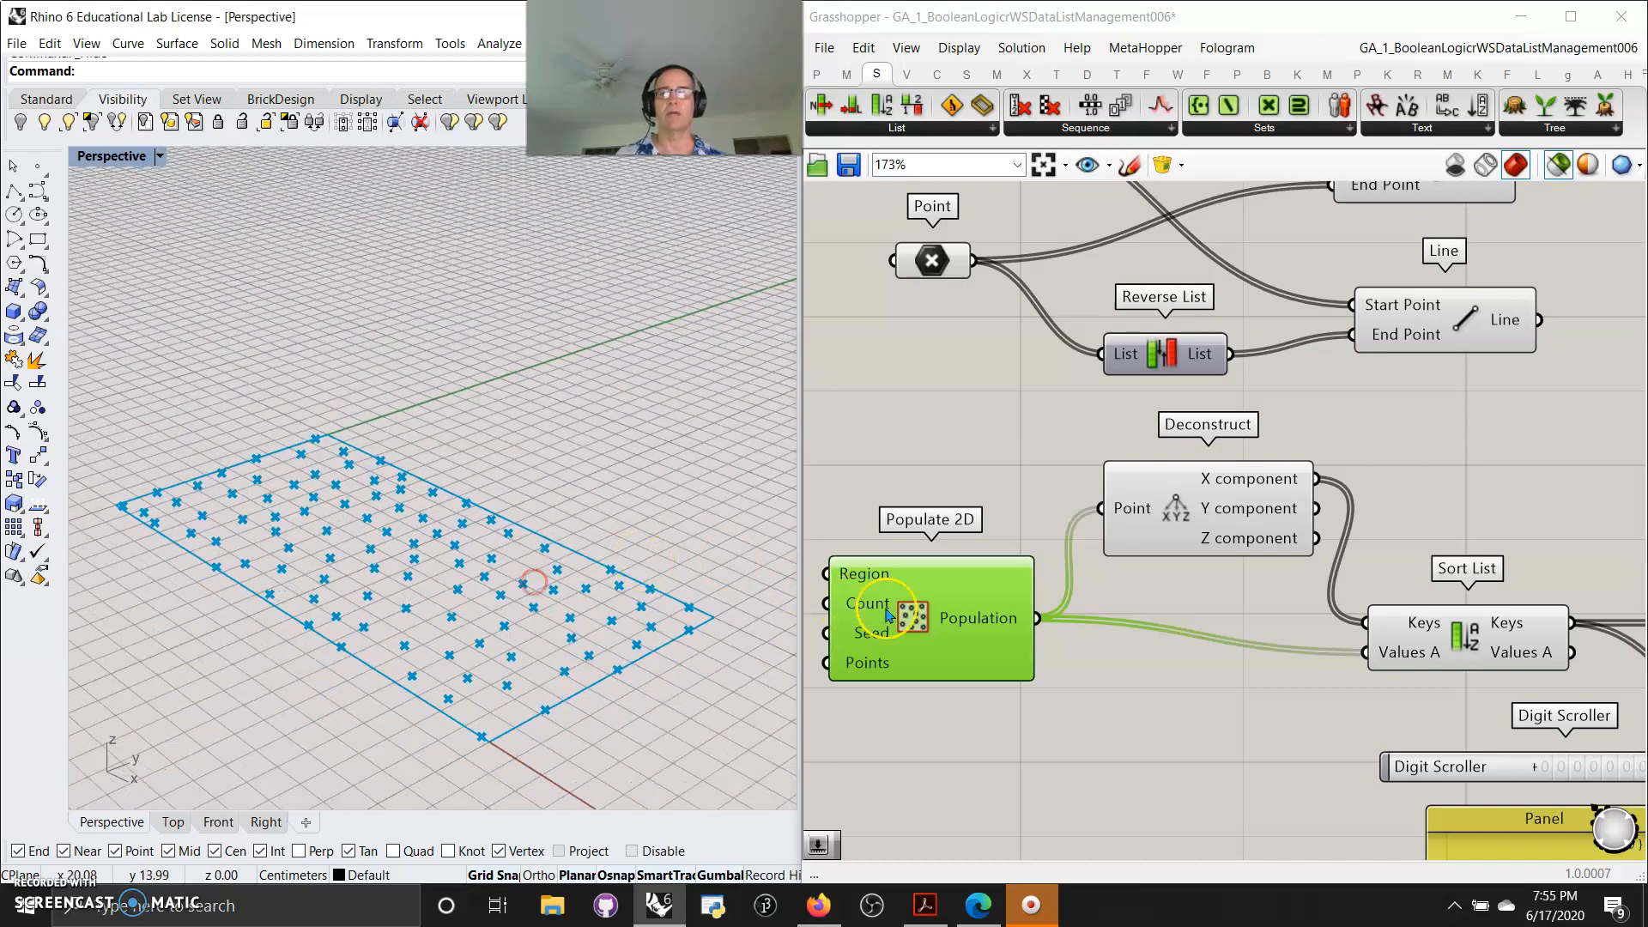
Preview the Deconstruct component and inspect the values of its X component output
right_click_drag(1181, 758, 1087, 811)
left_click(1127, 581, "shift")
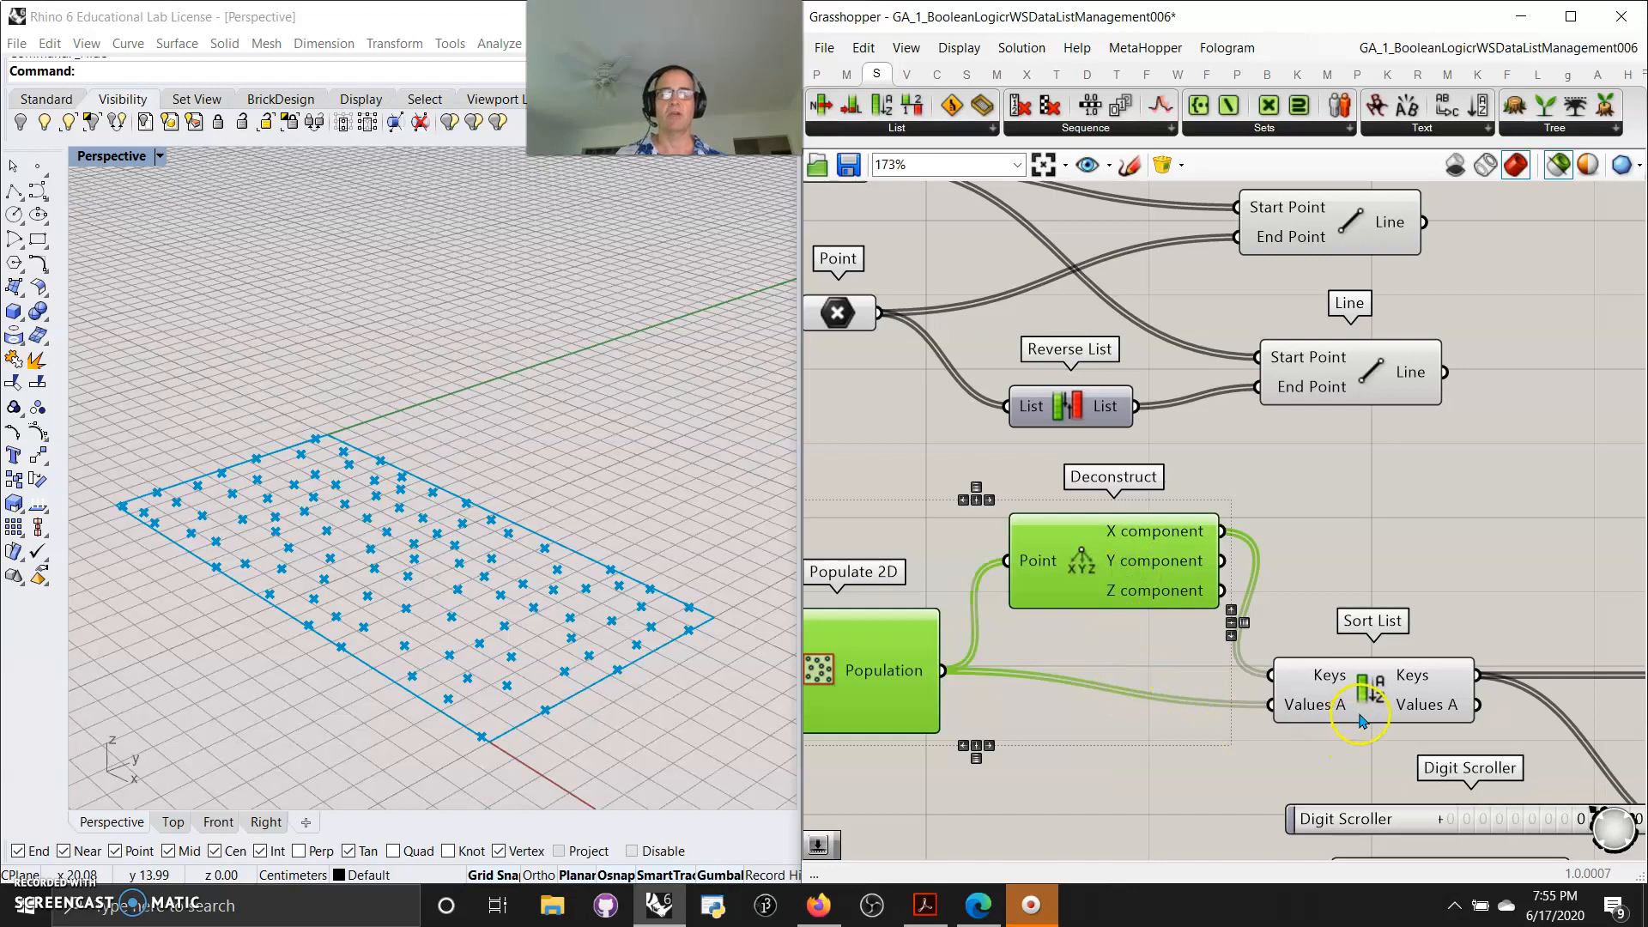
right_click_drag(1332, 764, 1285, 652)
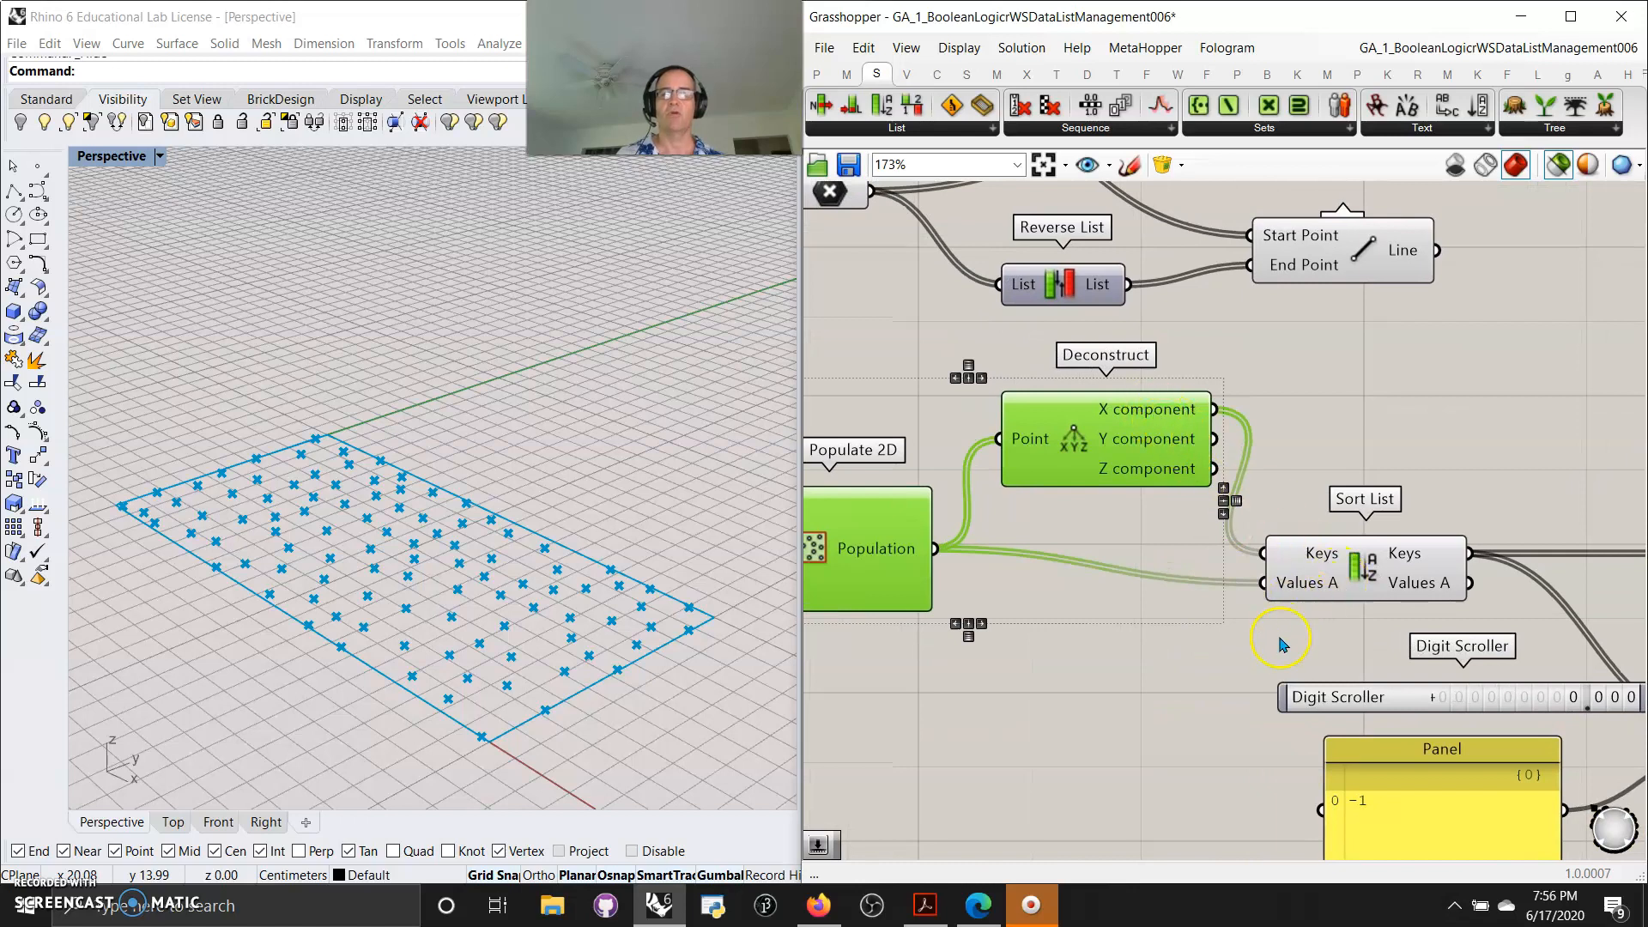
mouse_move(1150, 419)
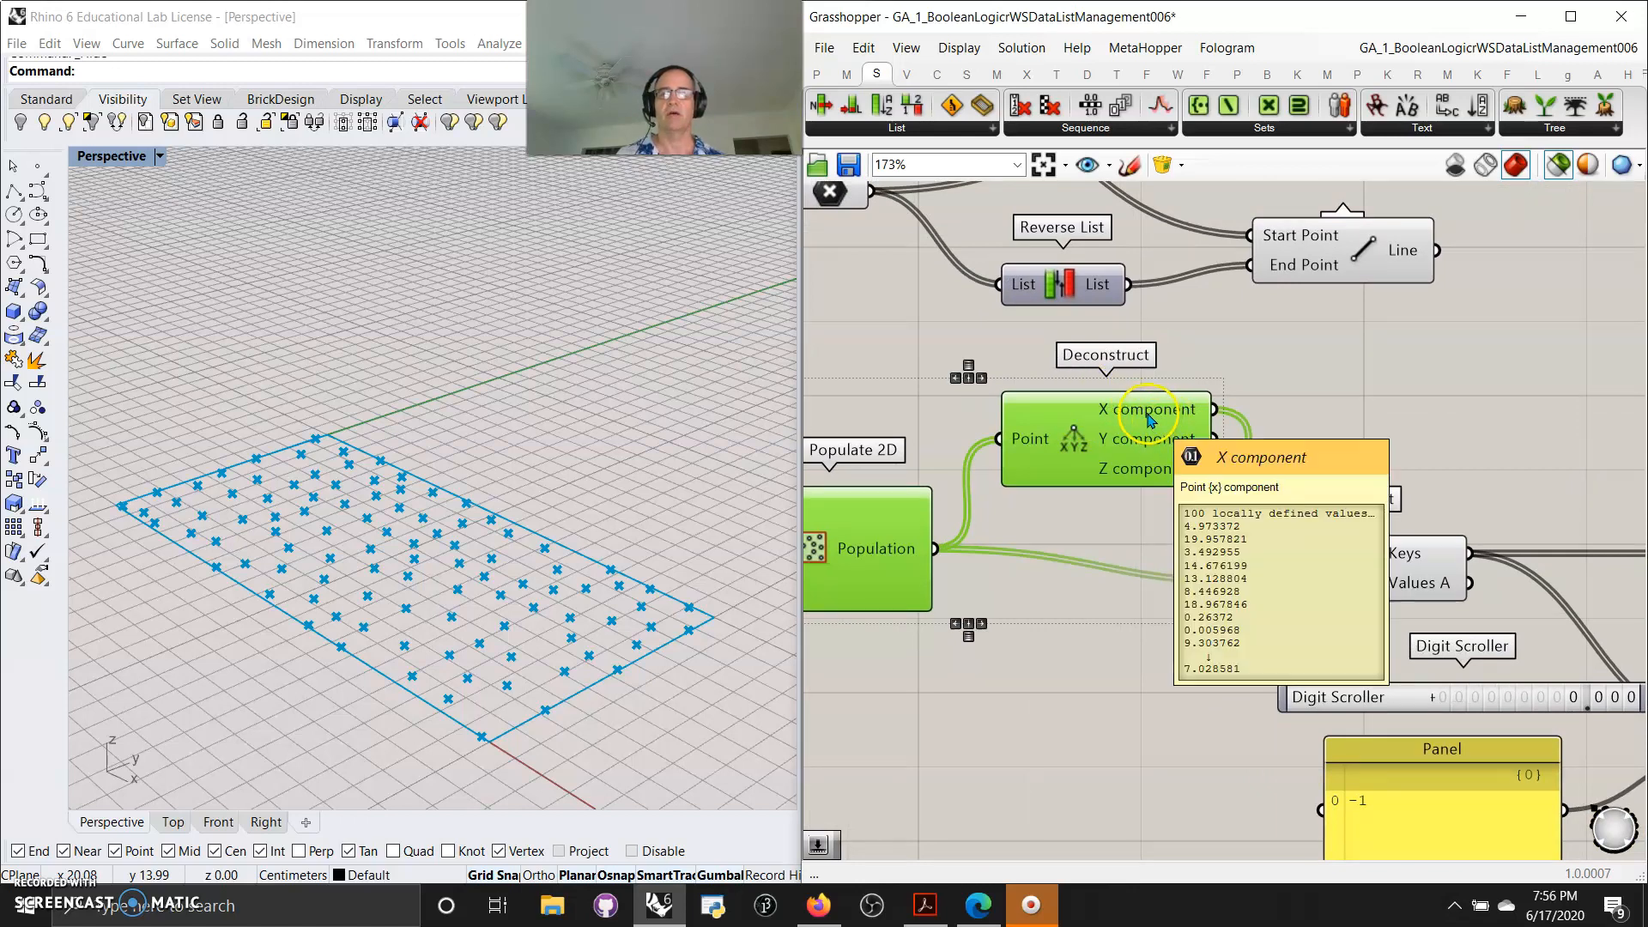
right_click_drag(1193, 673, 984, 640)
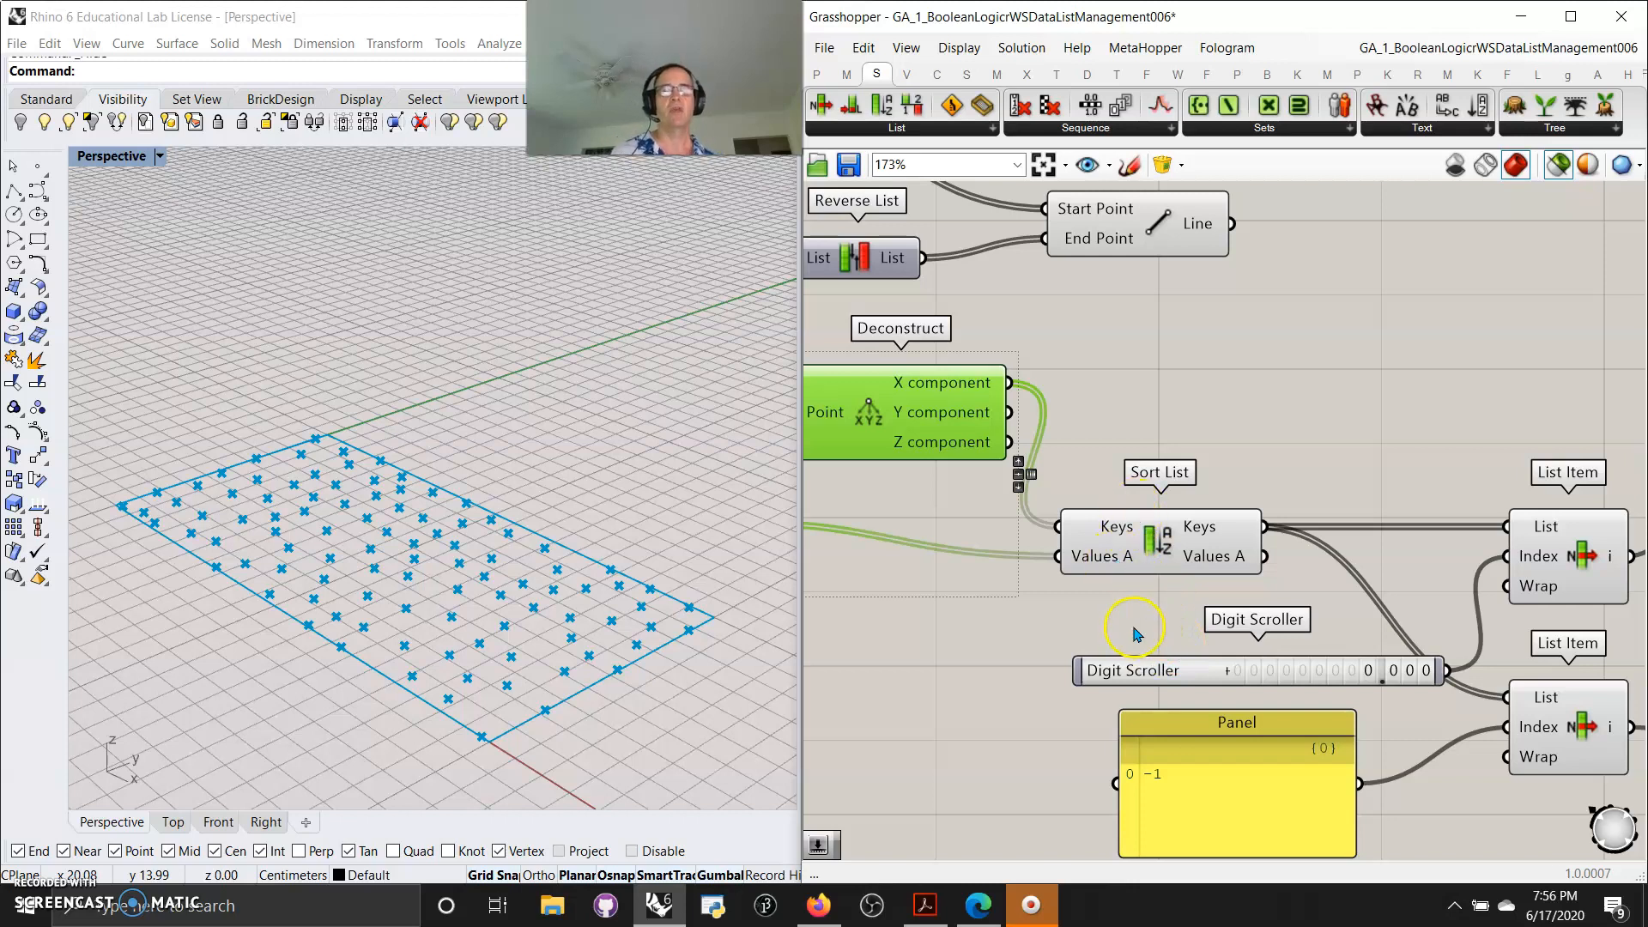
right_click_drag(1143, 624, 1085, 622)
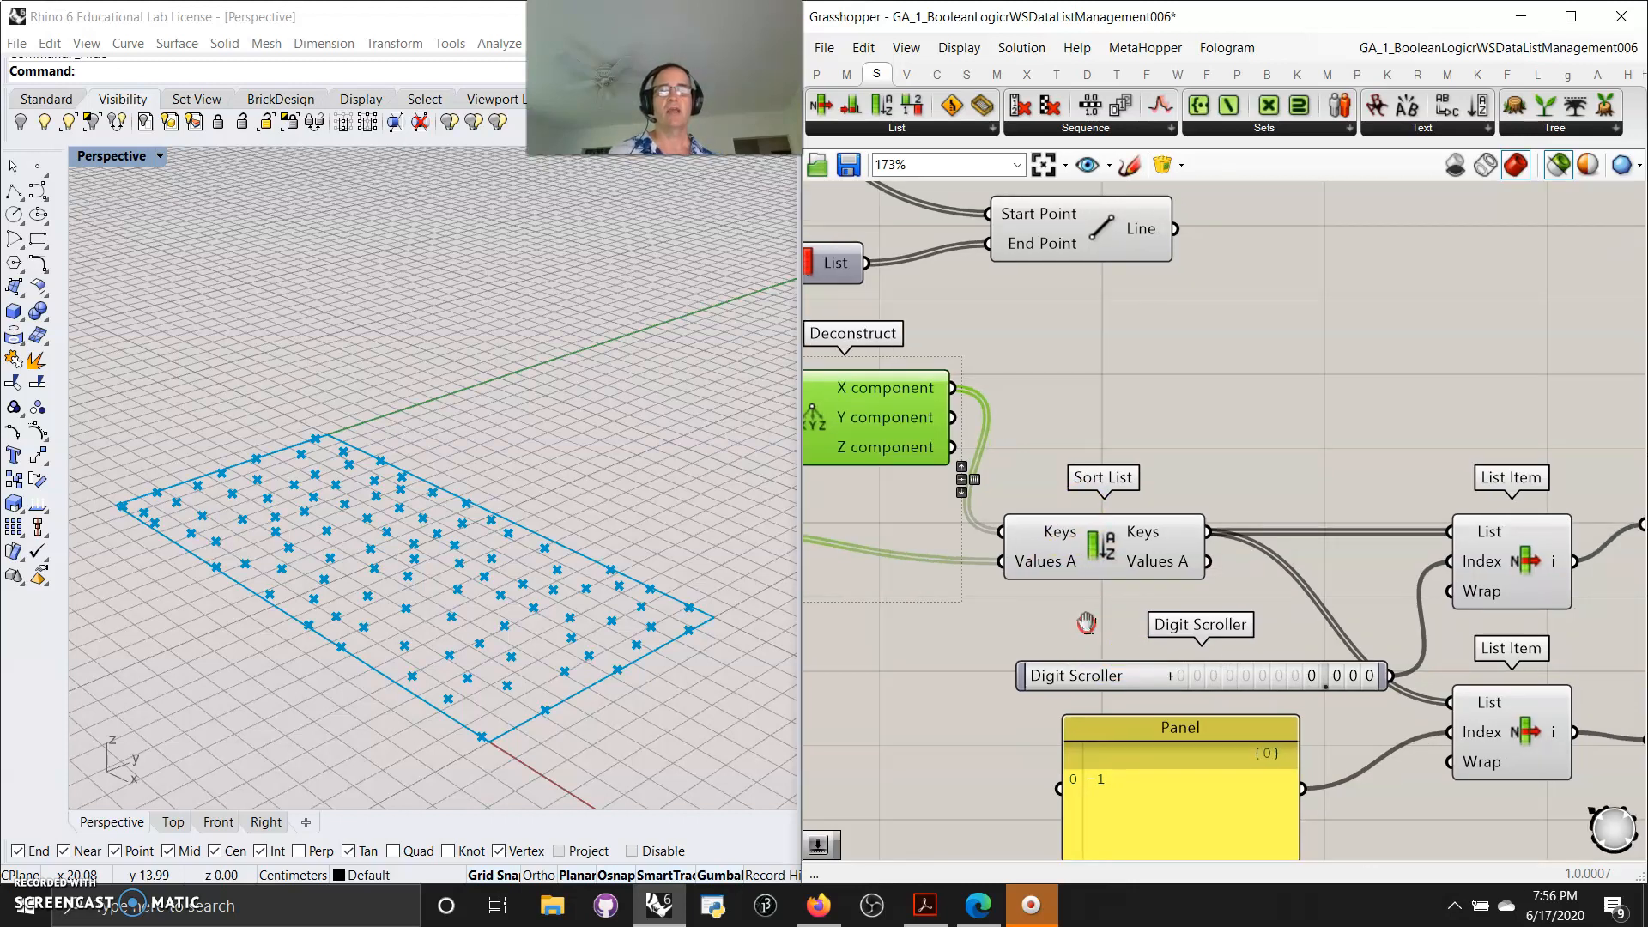
Preview the Sort List component and the first List Item component reading the sorted keys
left_click(1107, 559)
mouse_move(1358, 627)
right_mouse_down()
mouse_move(1115, 595)
mouse_move(1150, 571)
mouse_move(1107, 554)
right_mouse_up()
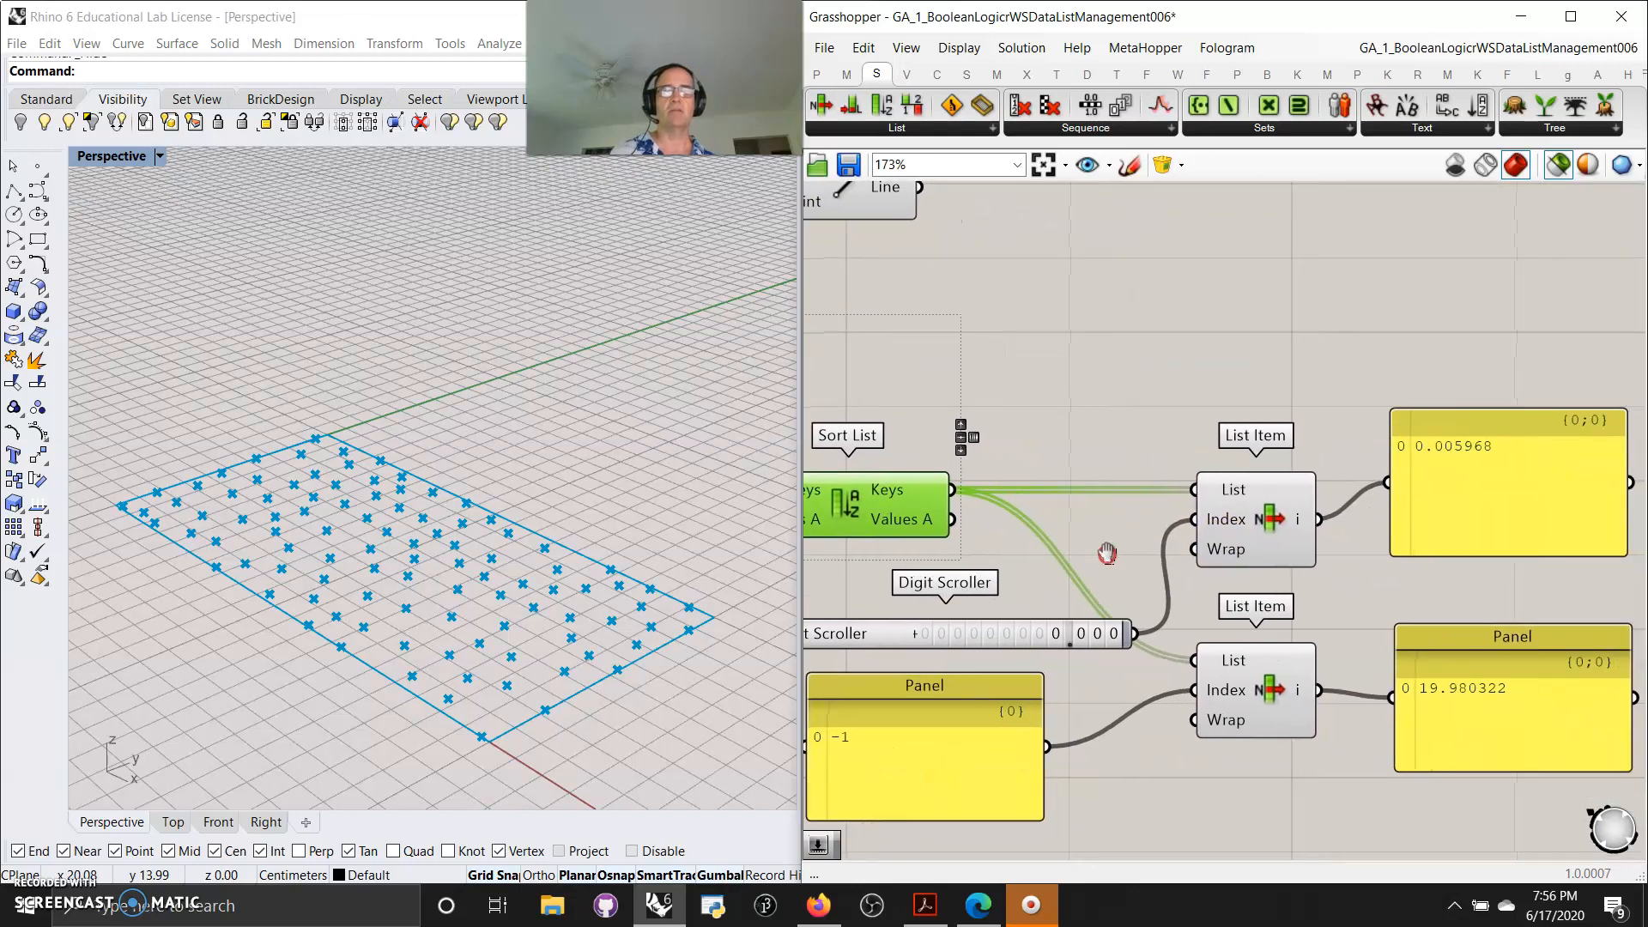
left_click(1249, 521, "shift")
left_click(877, 498)
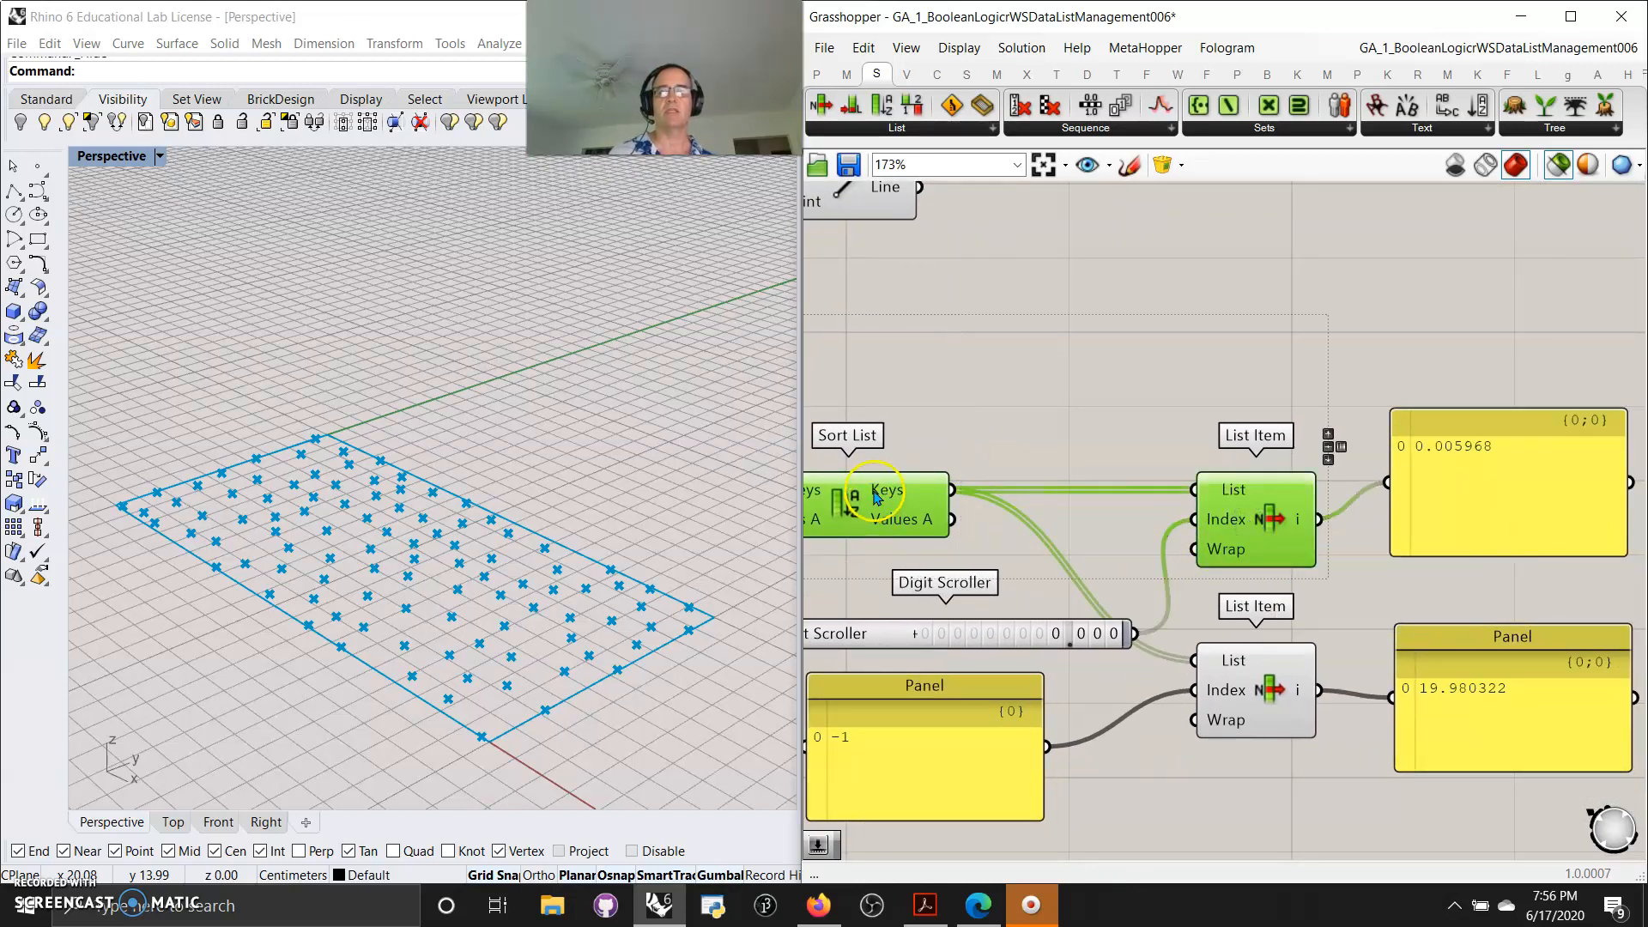
right_click_drag(1027, 578, 1160, 480)
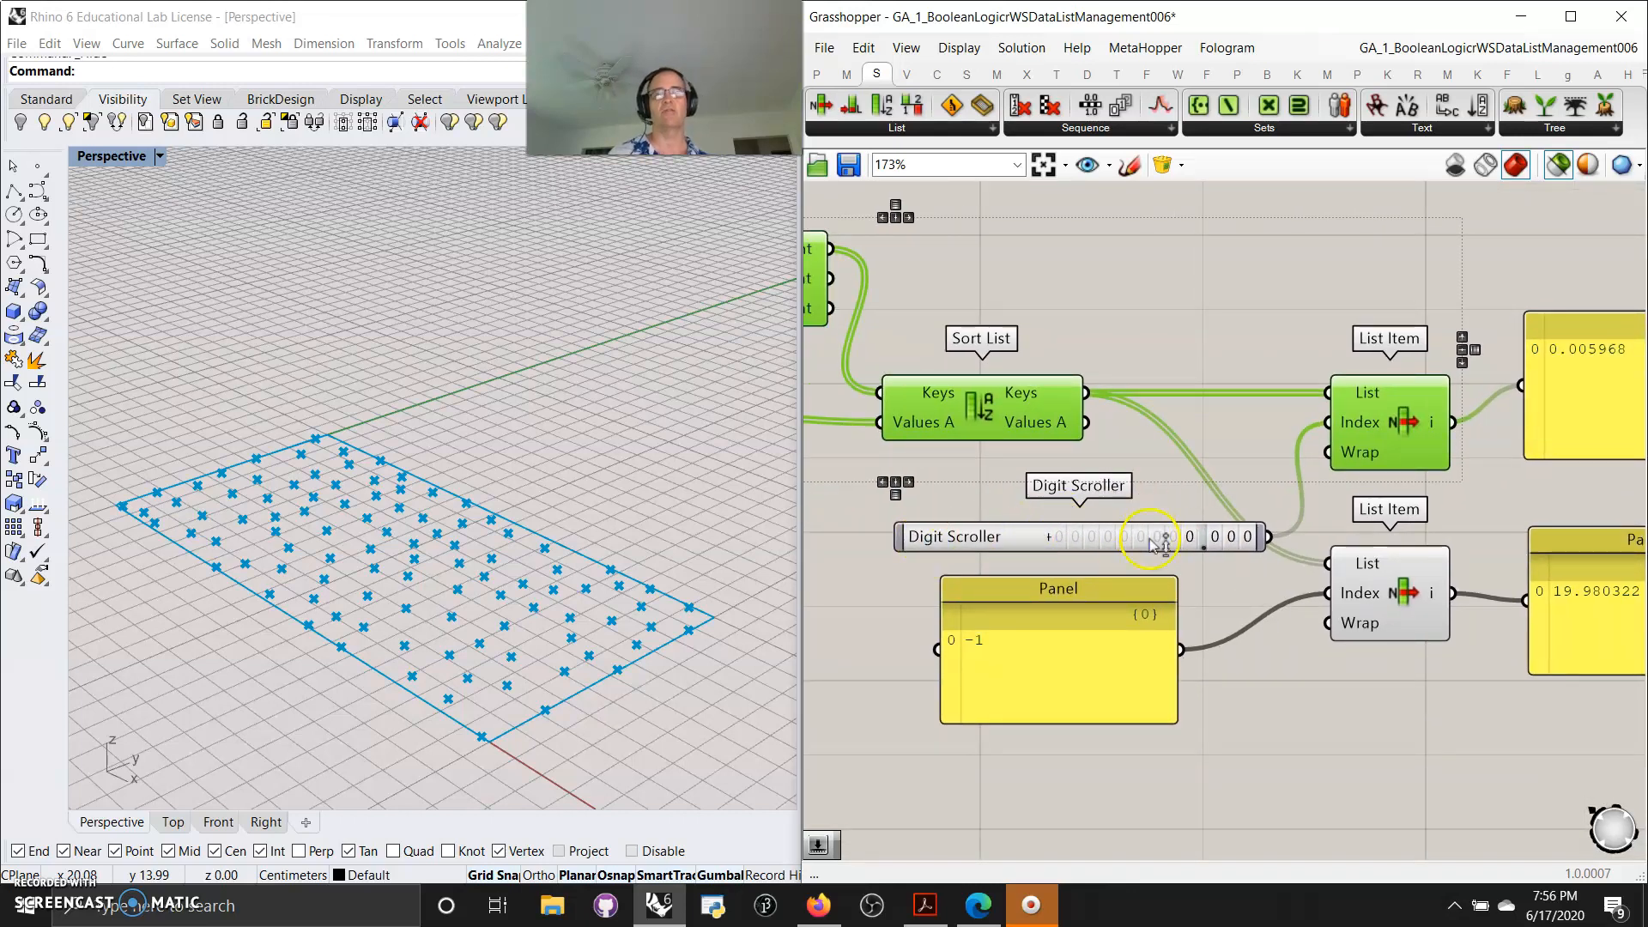
mouse_move(1382, 781)
right_mouse_down()
mouse_move(1265, 779)
mouse_move(1236, 736)
mouse_move(1371, 752)
right_mouse_up()
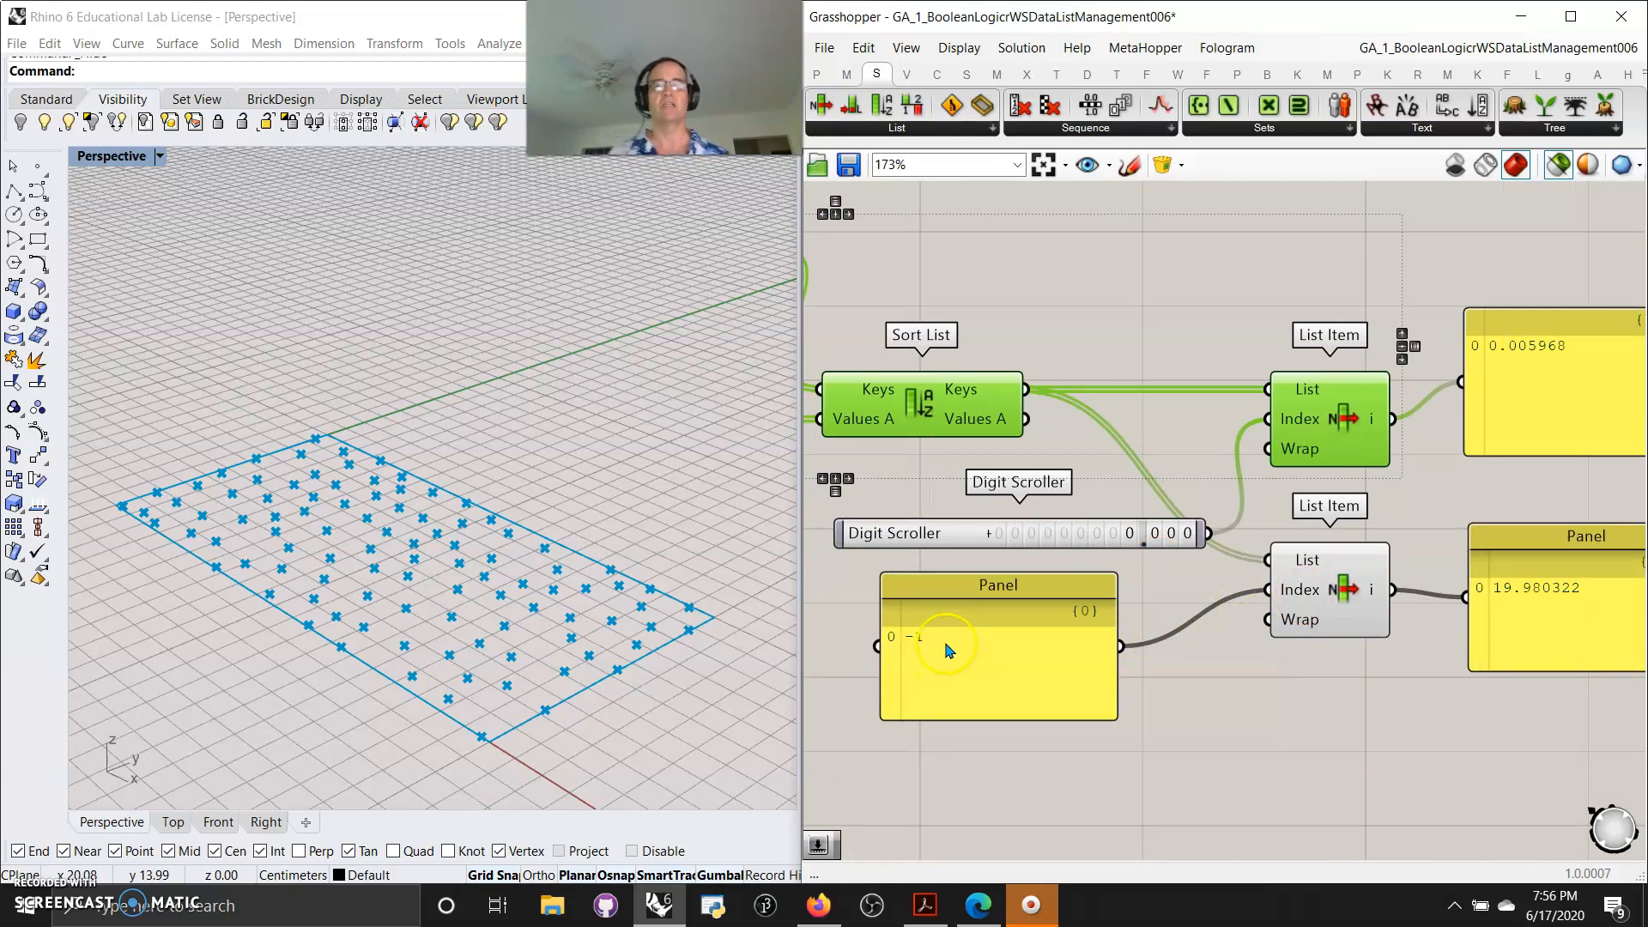
Preview the second List Item component driven by the -1 panel, then the Sort List again
left_click(1325, 616)
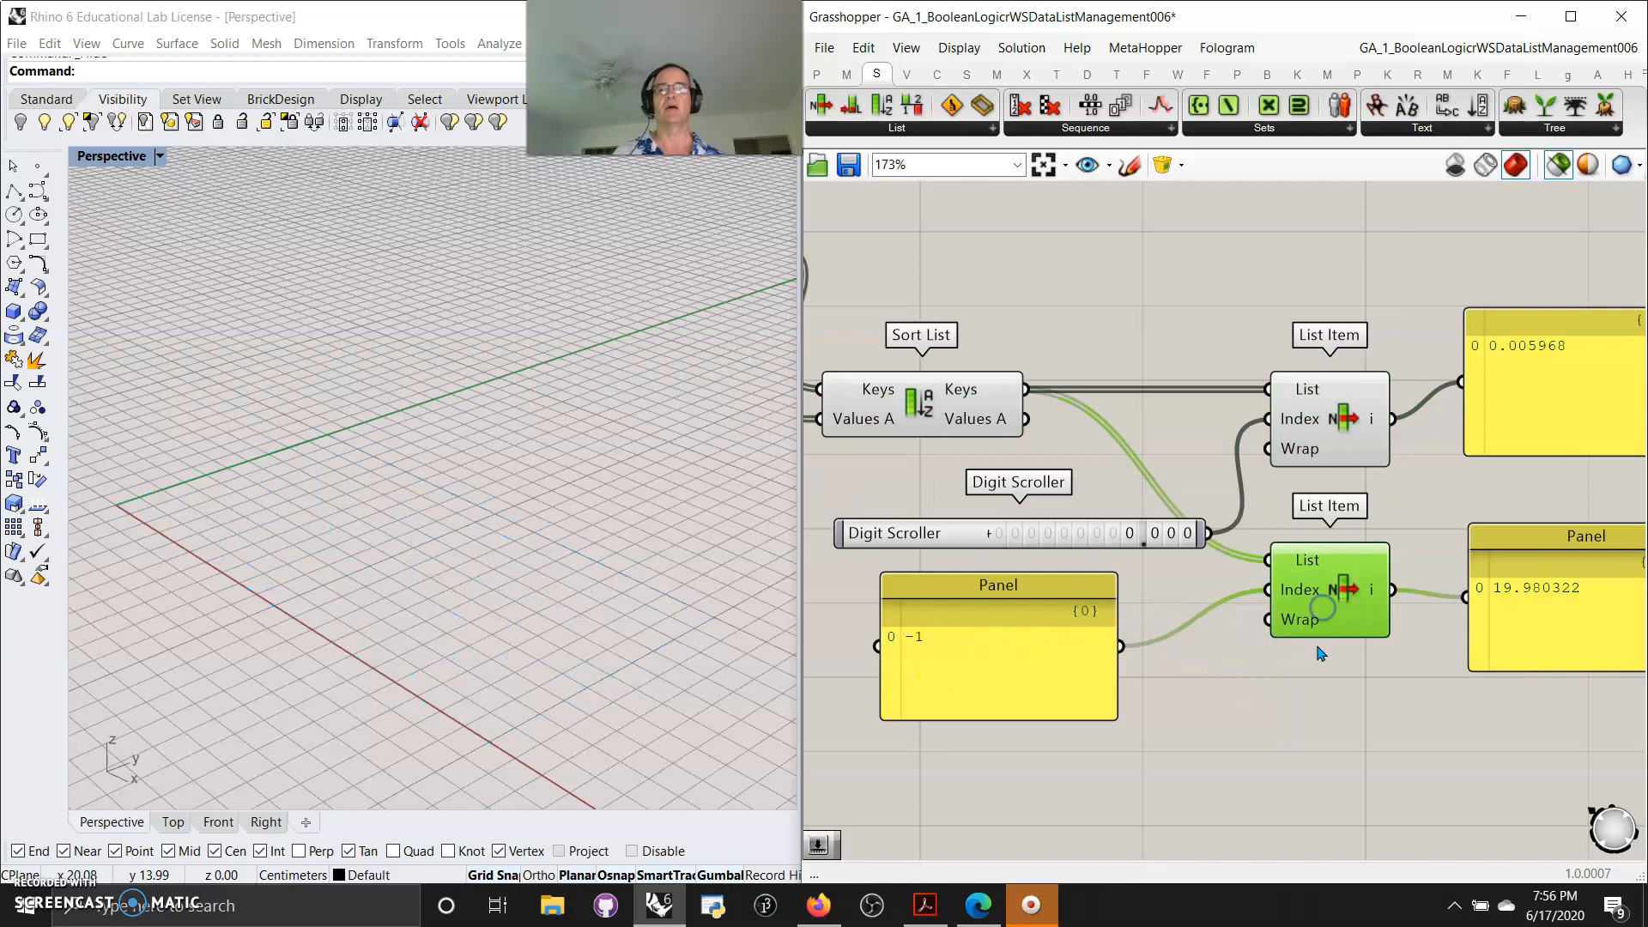
right_click_drag(1475, 777, 1418, 757)
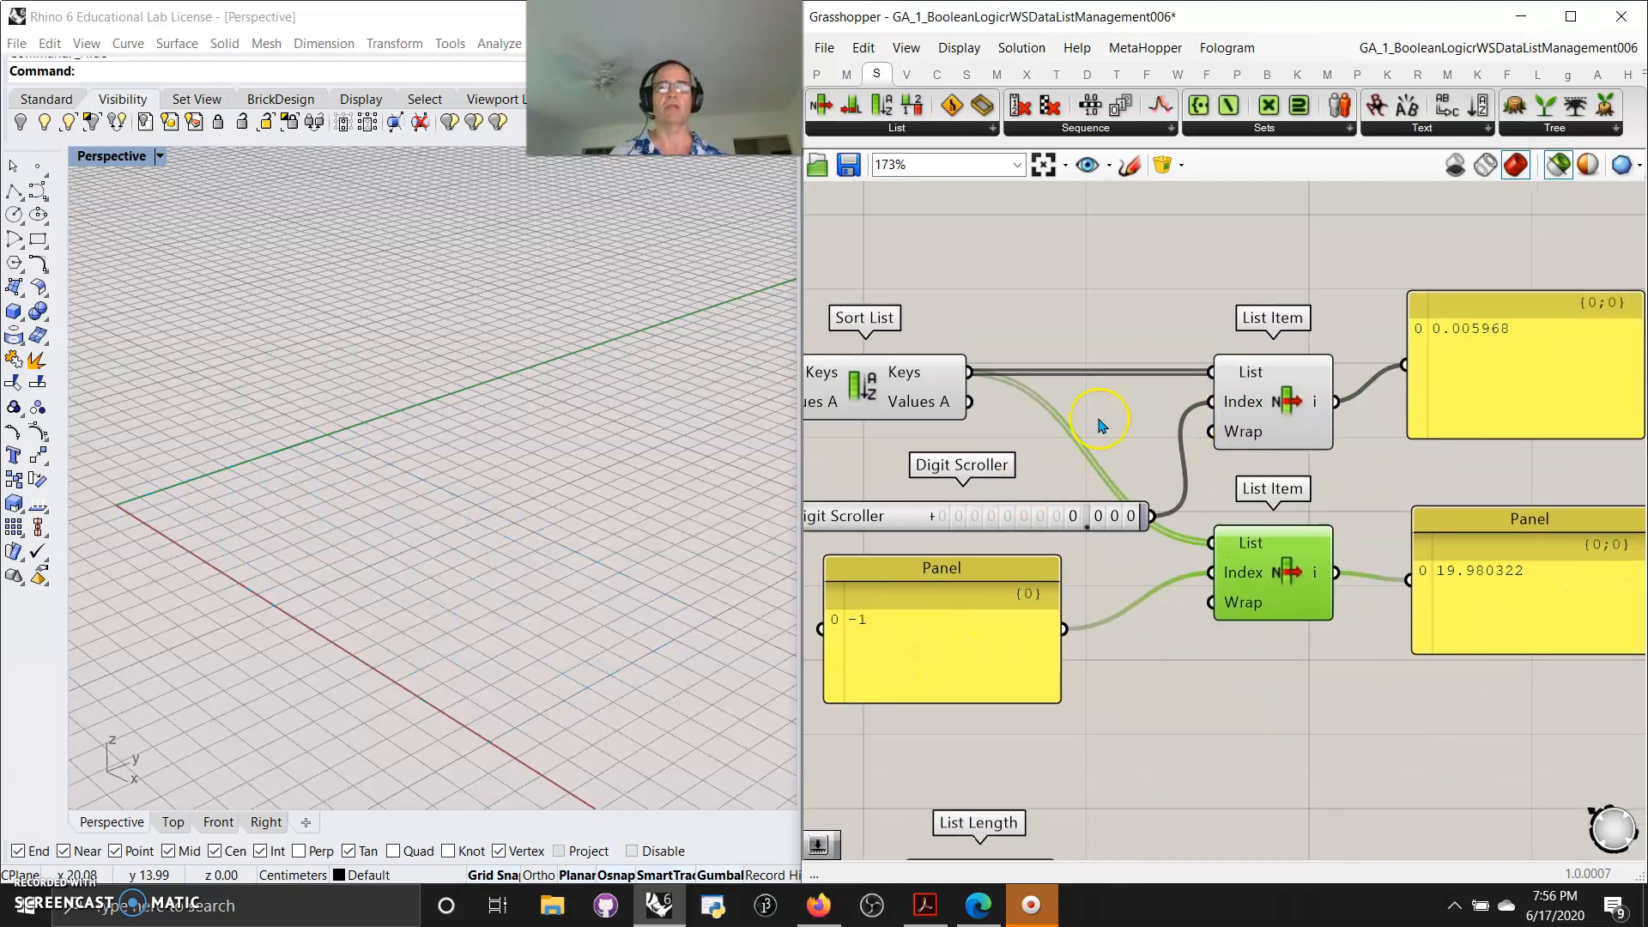
left_click(887, 397)
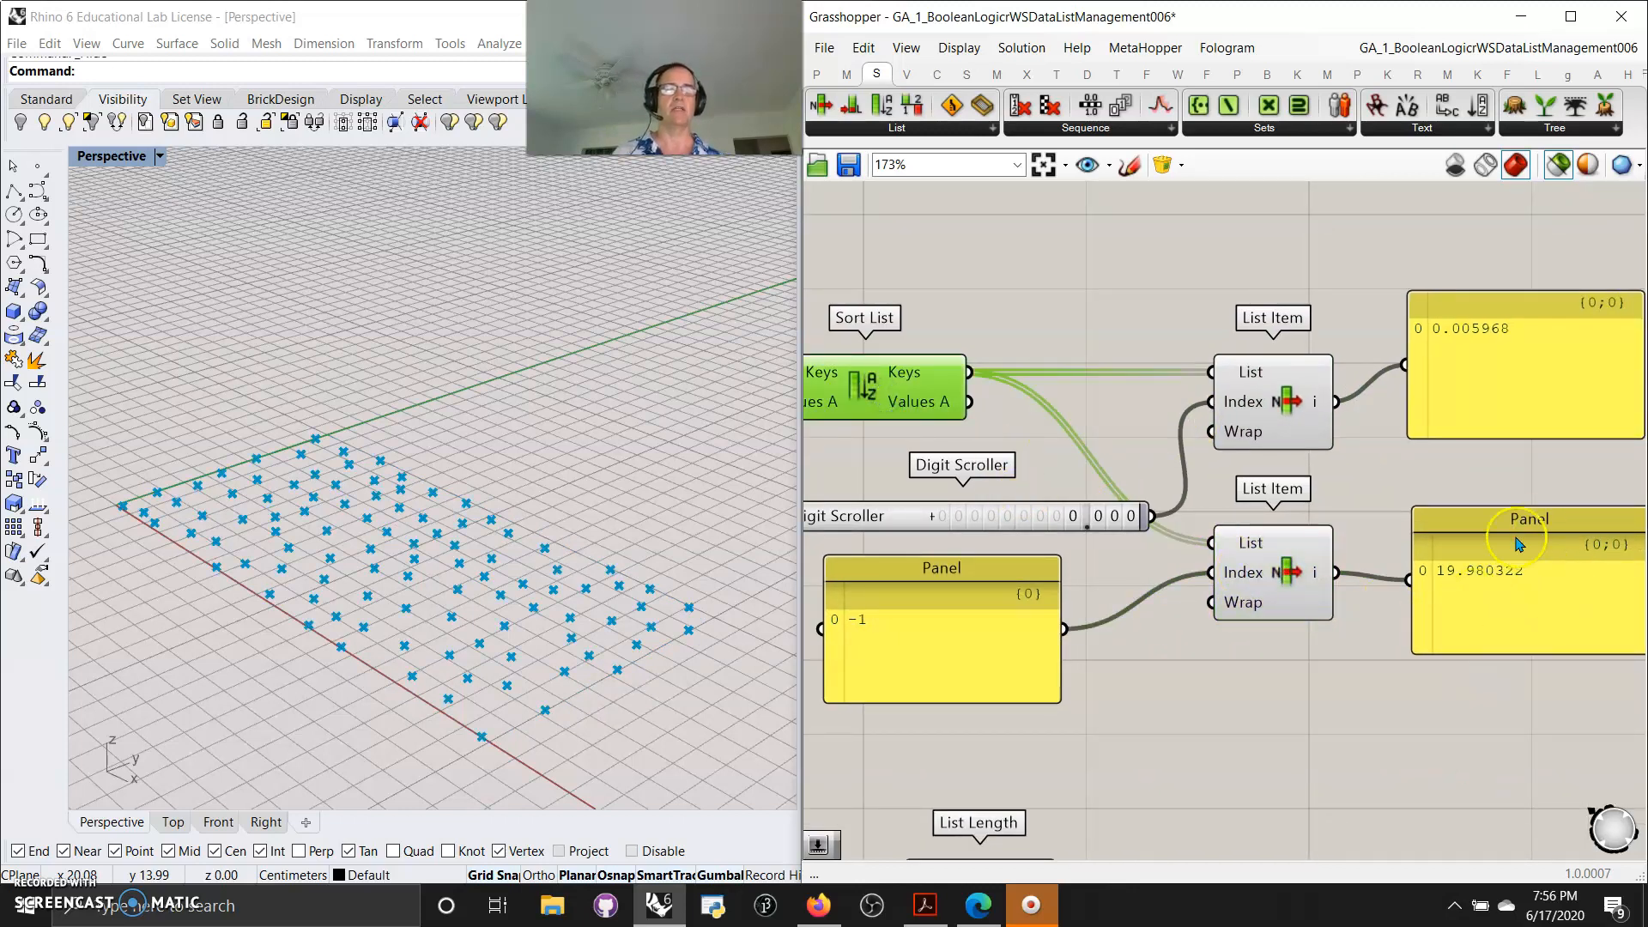
right_click_drag(1342, 738, 1390, 647)
Preview the second Populate 2D component that feeds the circle section of the definition
scroll(1354, 665, "down", 2)
scroll(1354, 665, "down", 1)
right_click_drag(1233, 688, 1342, 478)
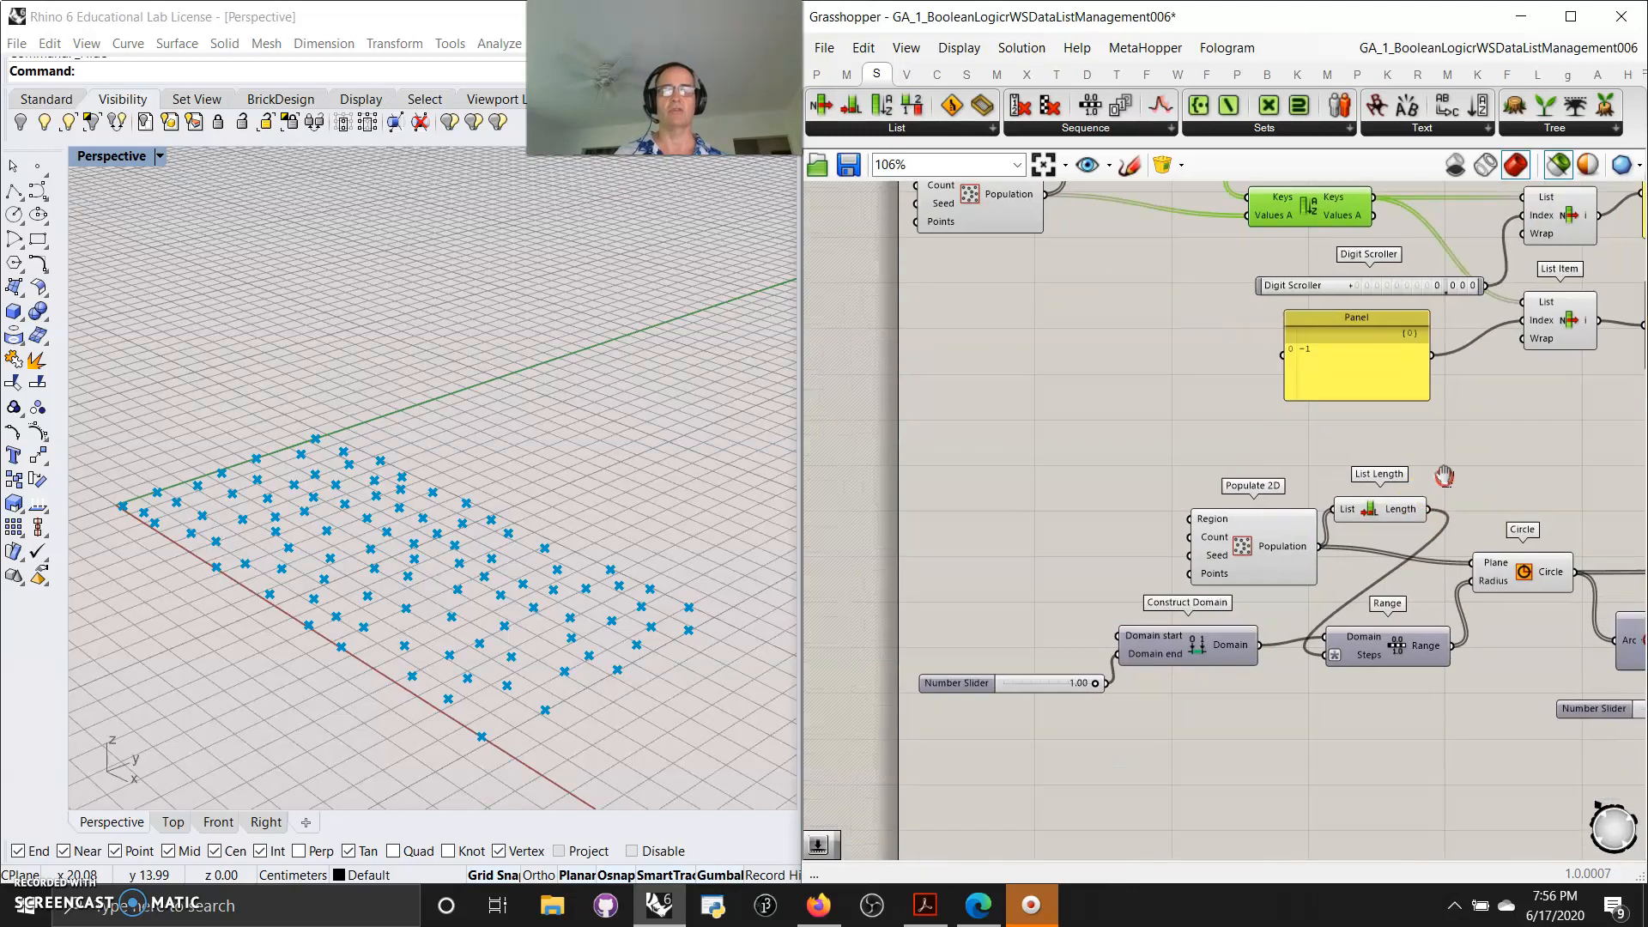
left_click(1056, 577)
left_click(1244, 549)
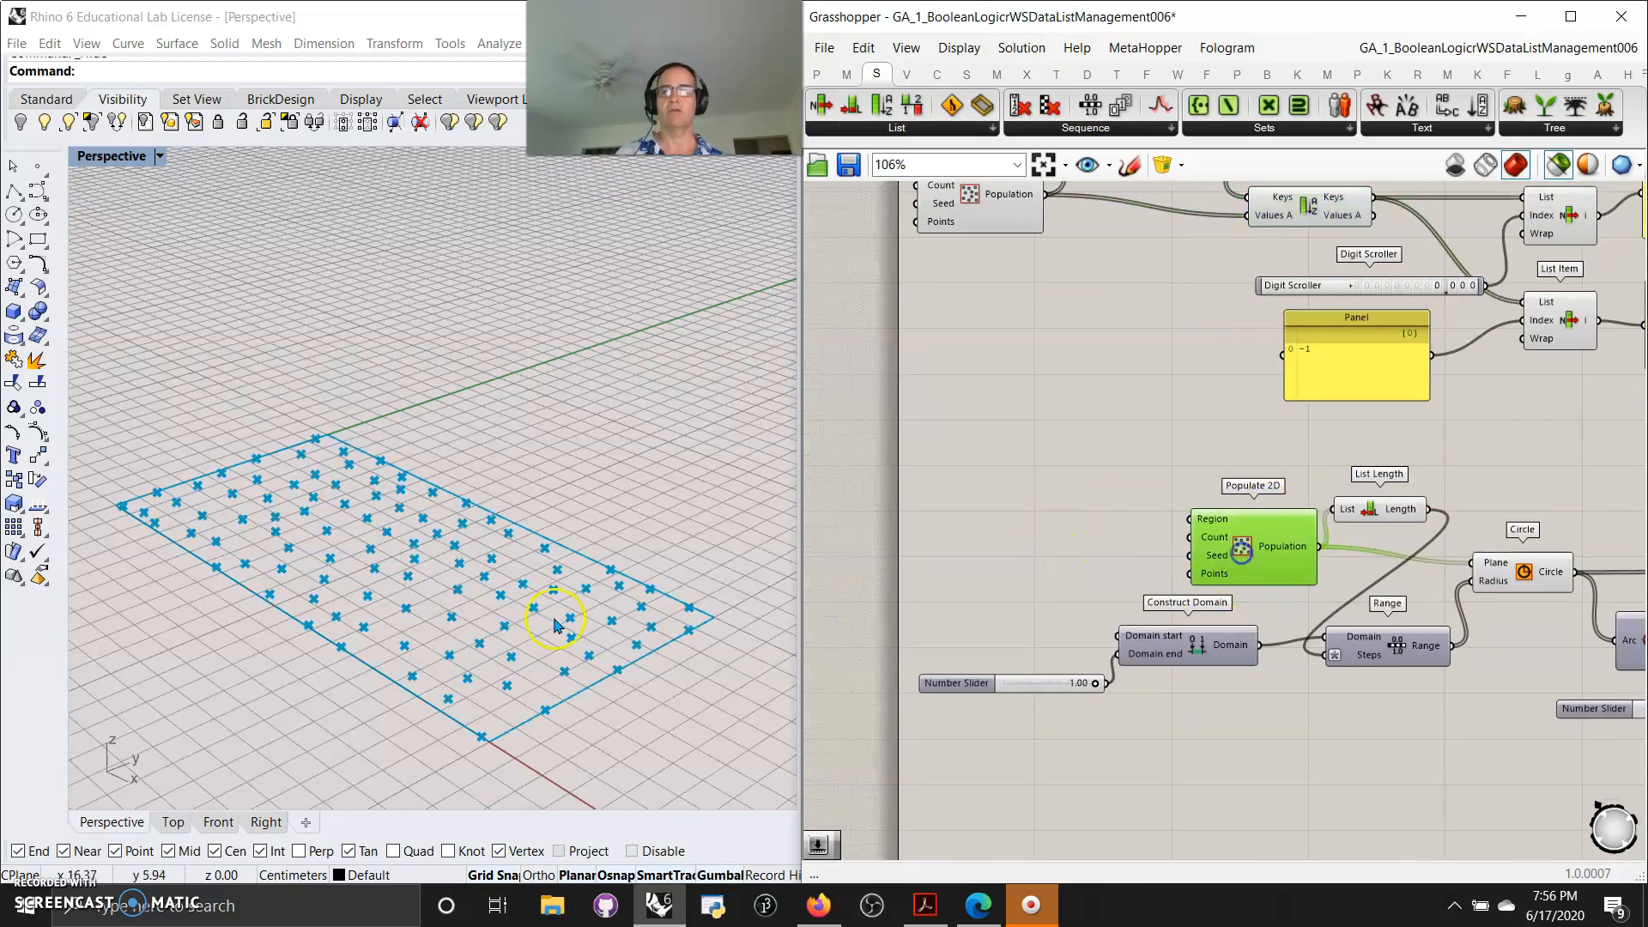
right_click_drag(1162, 797, 1091, 756)
left_click(1329, 486)
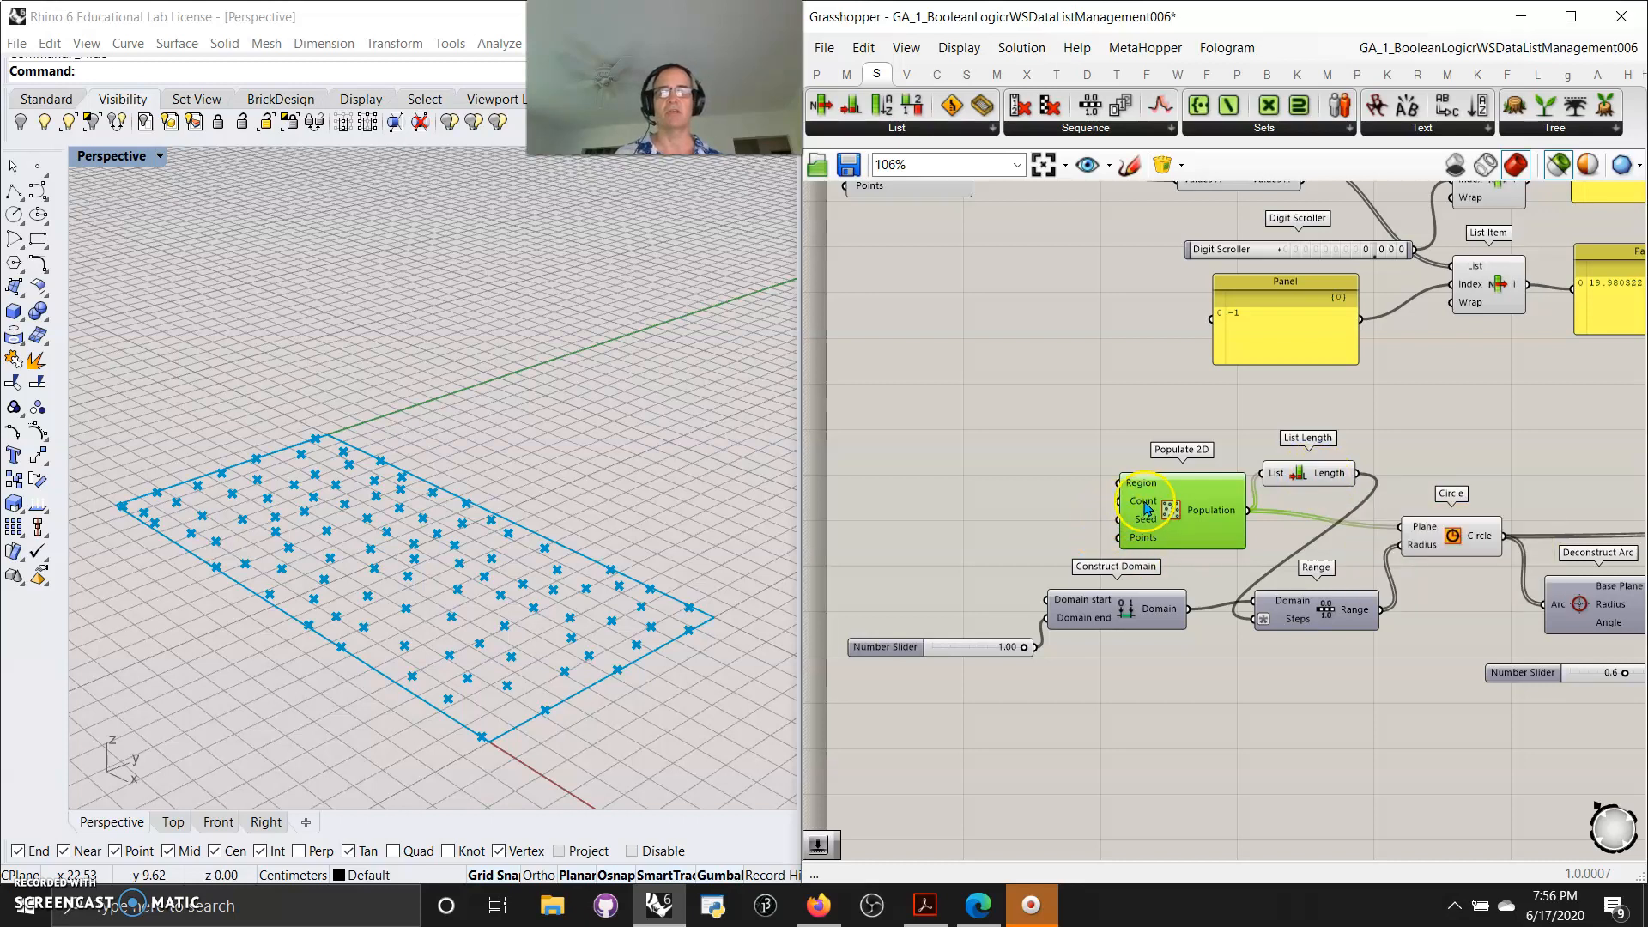
Add a Number Slider next to the Populate 2D component and set its value to 12
left_click(816, 74)
left_click_drag(1217, 105, 950, 515)
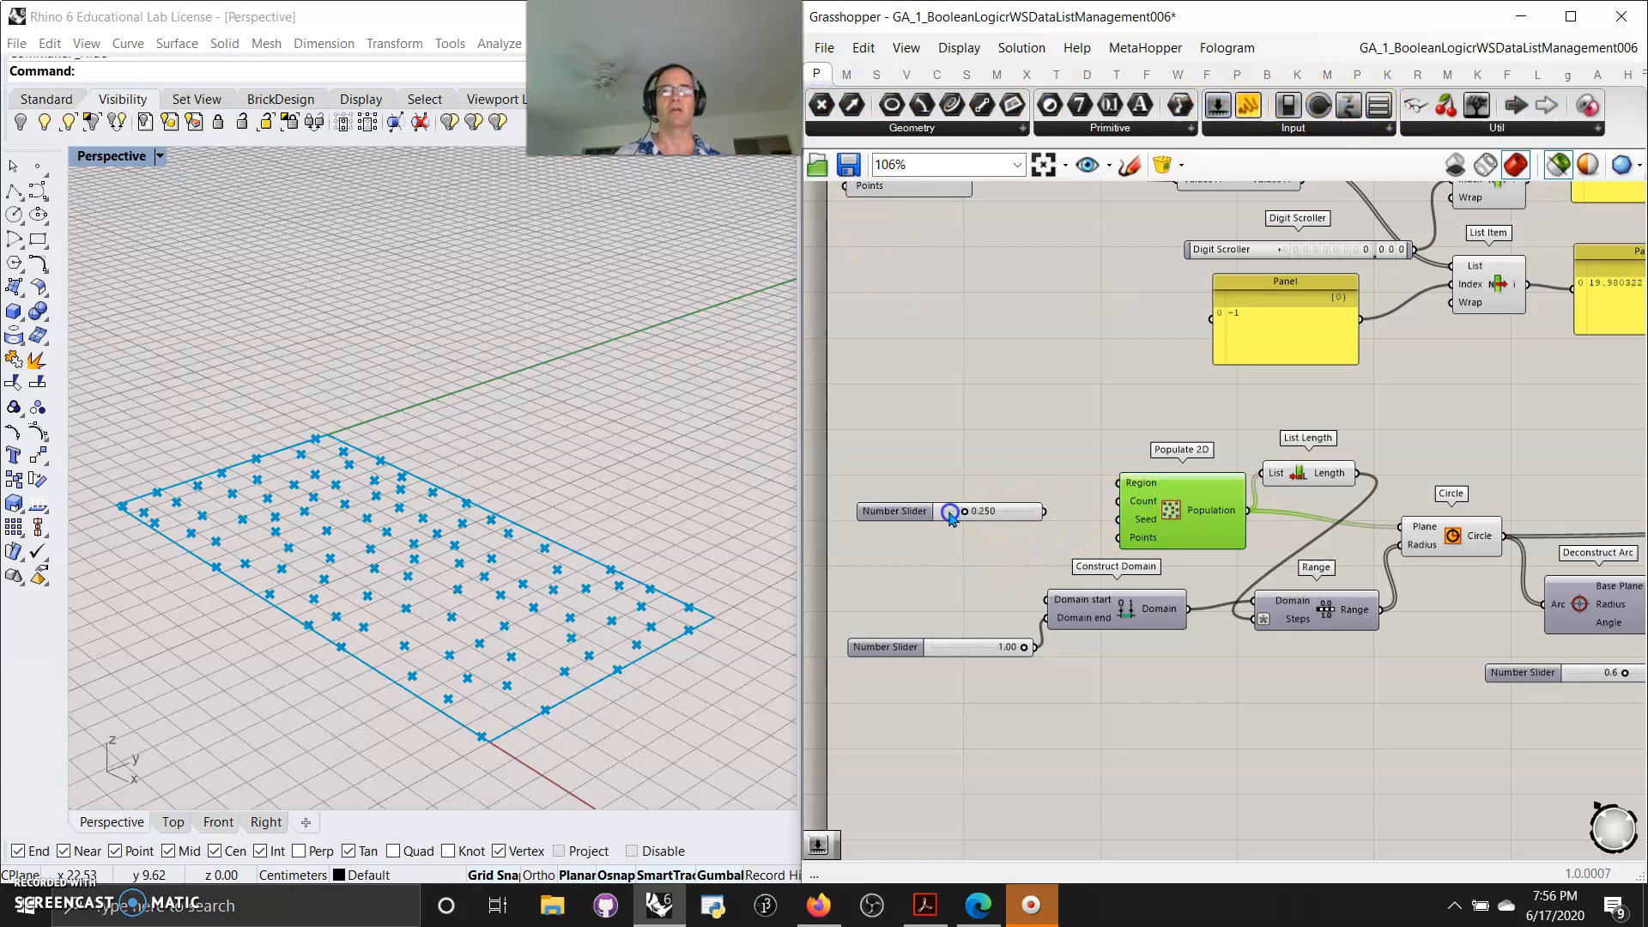
left_click(1015, 515)
key("Delete")
double_click(991, 506)
type("12")
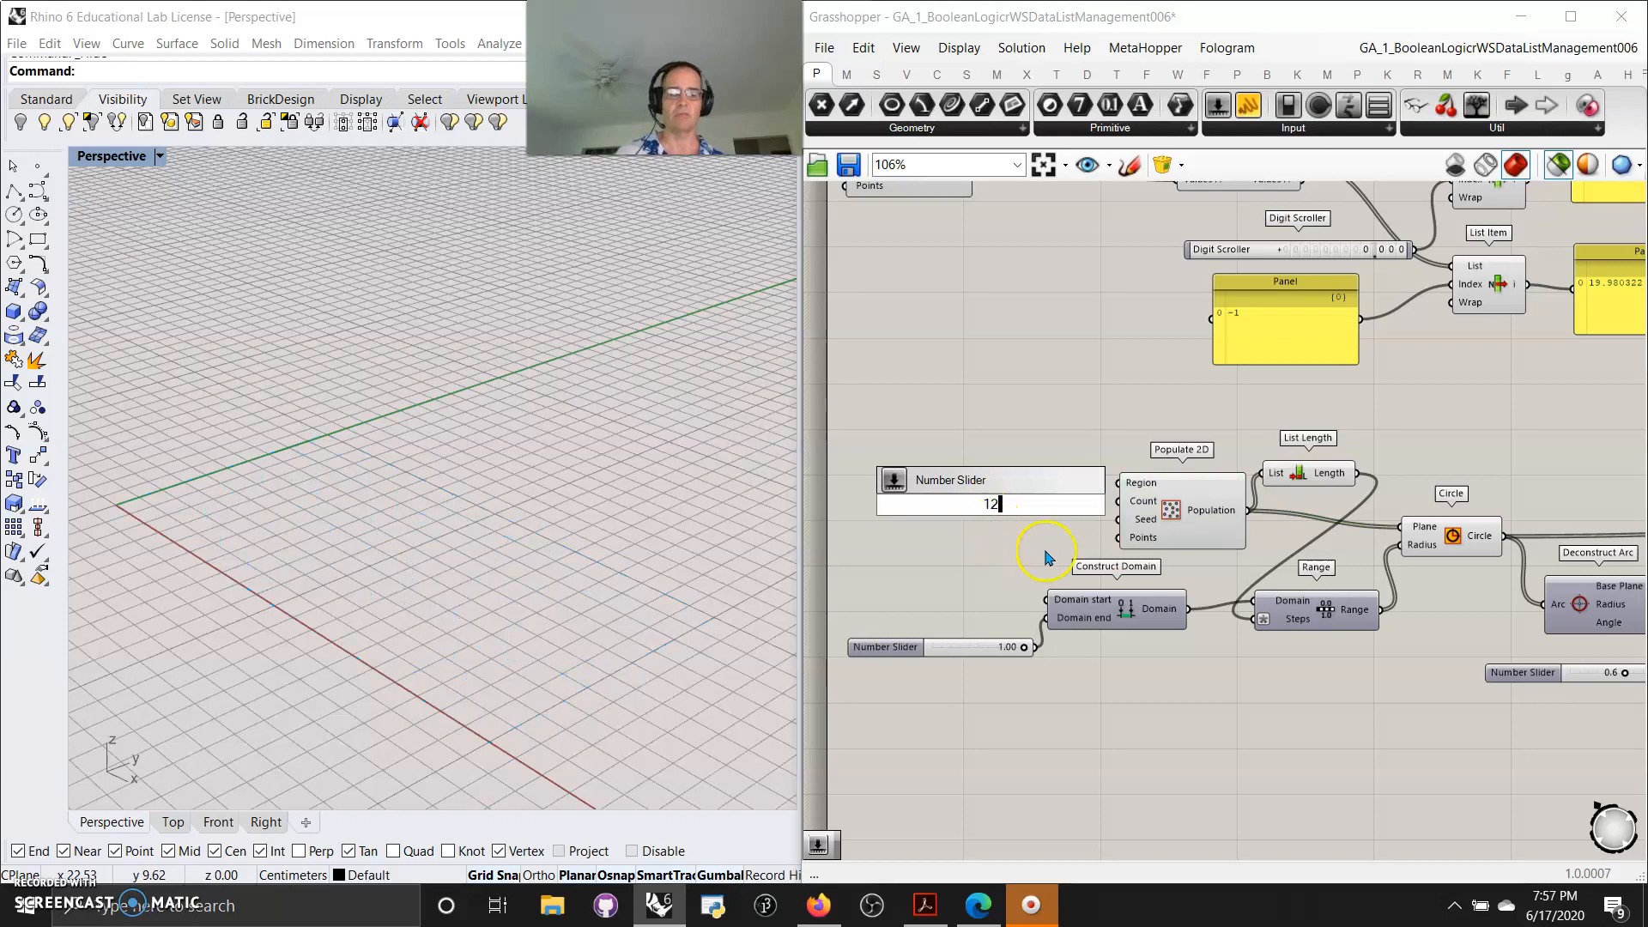
key("Return")
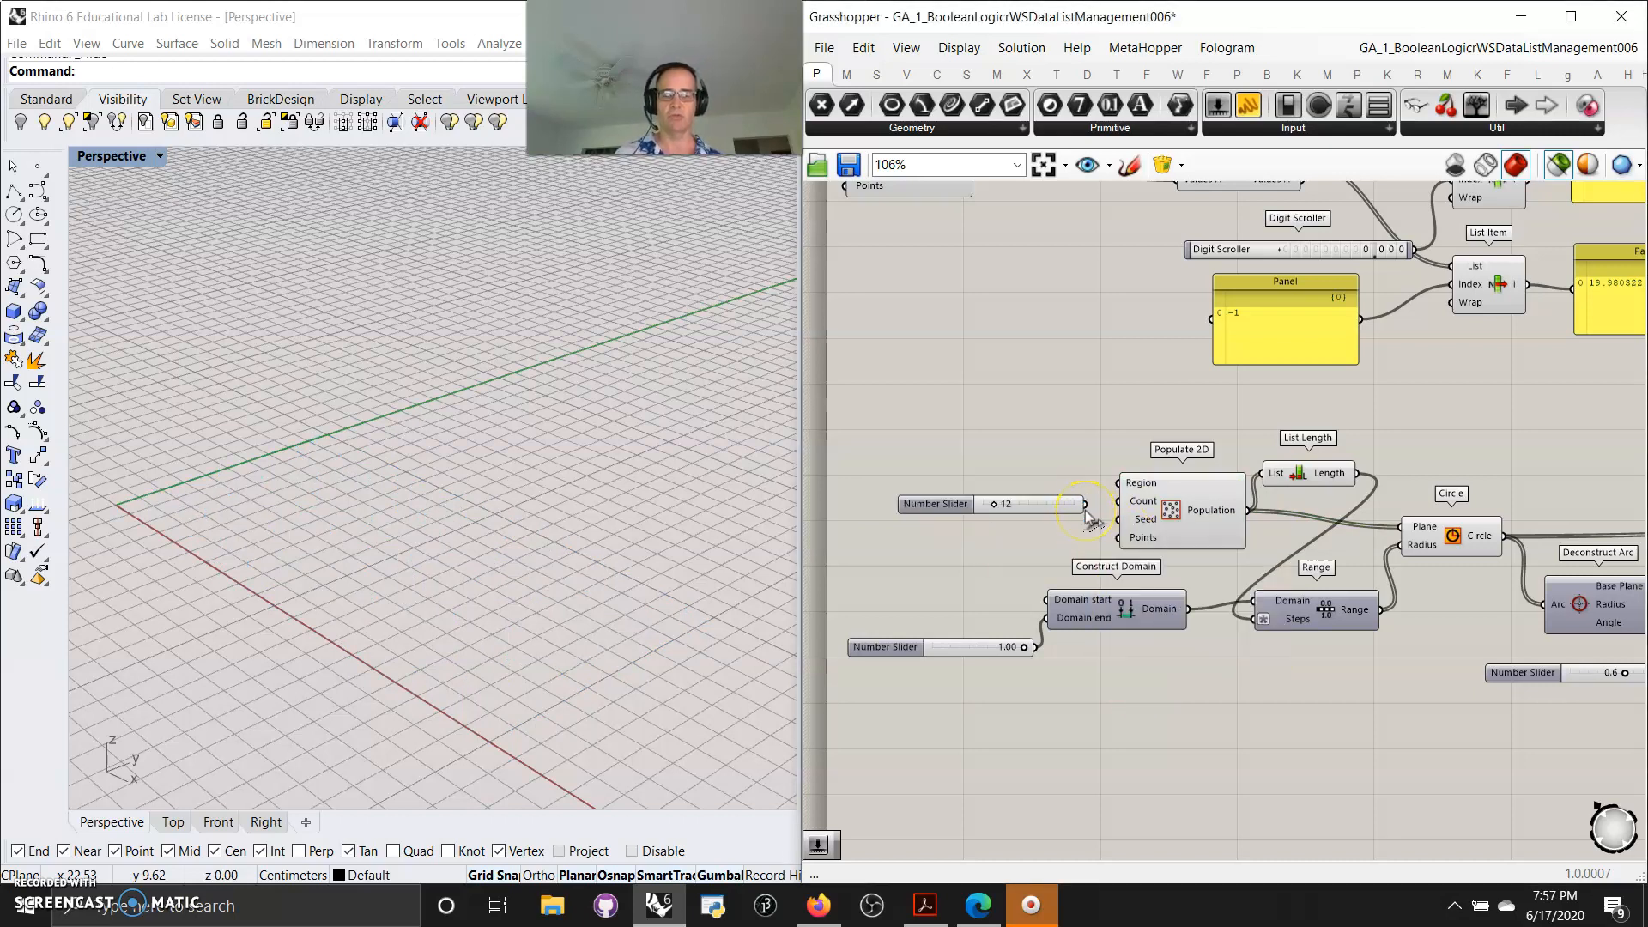
Connect the slider to the Populate 2D Count input and slide it to 57
left_click_drag(1086, 506, 1119, 501)
left_click(1157, 530)
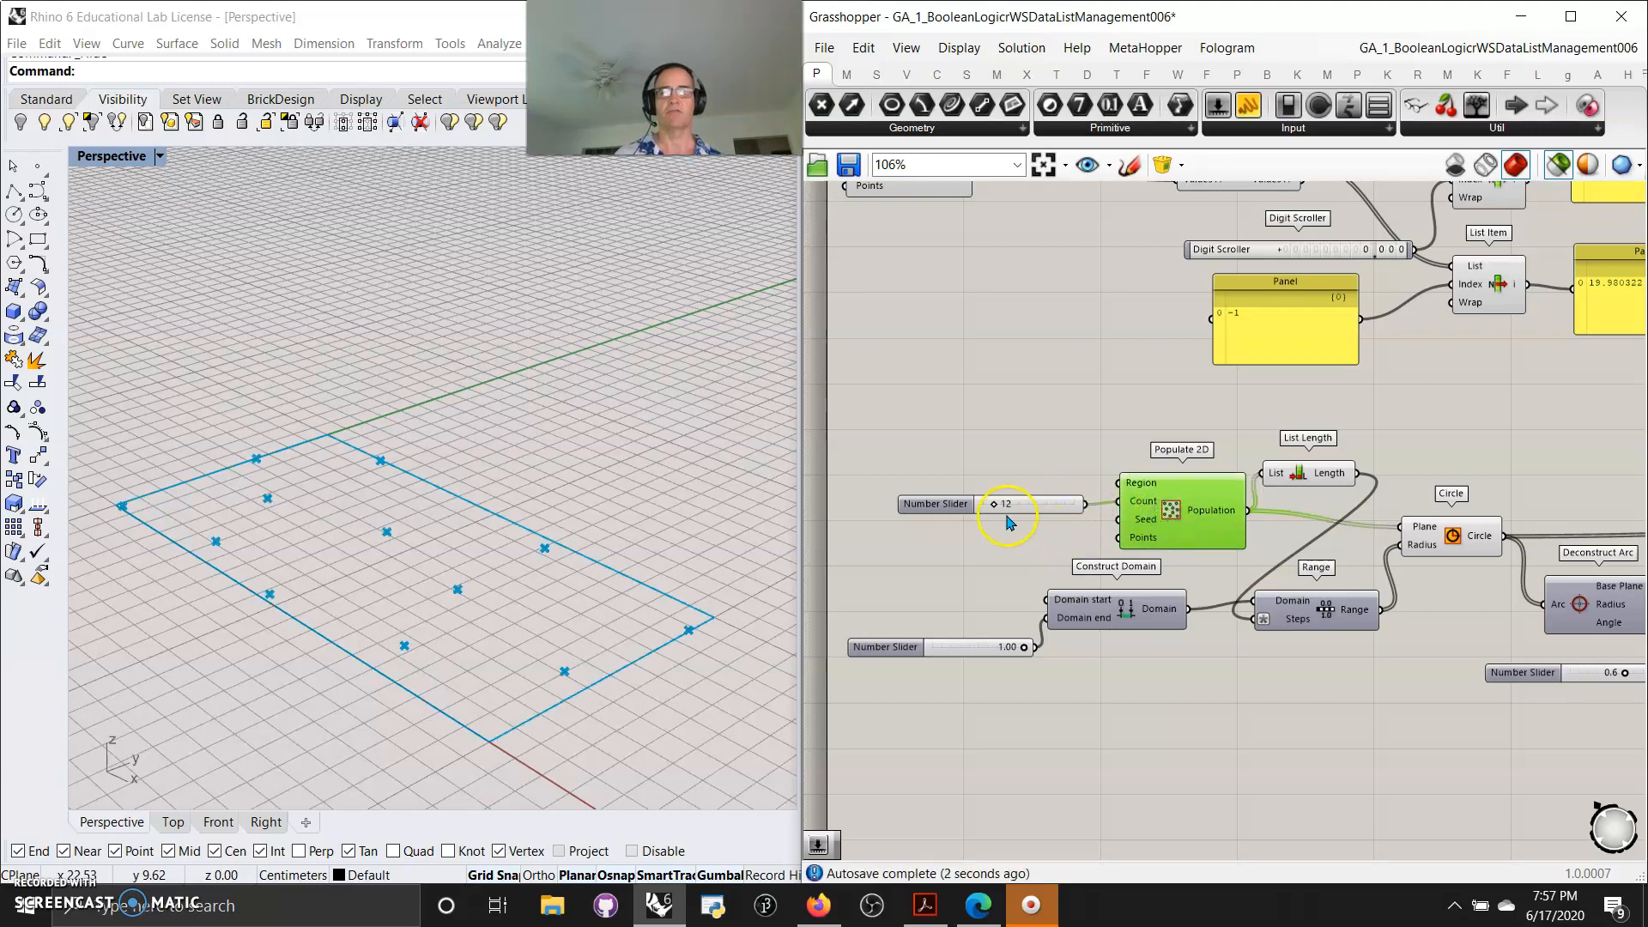
left_click_drag(993, 503, 1035, 503)
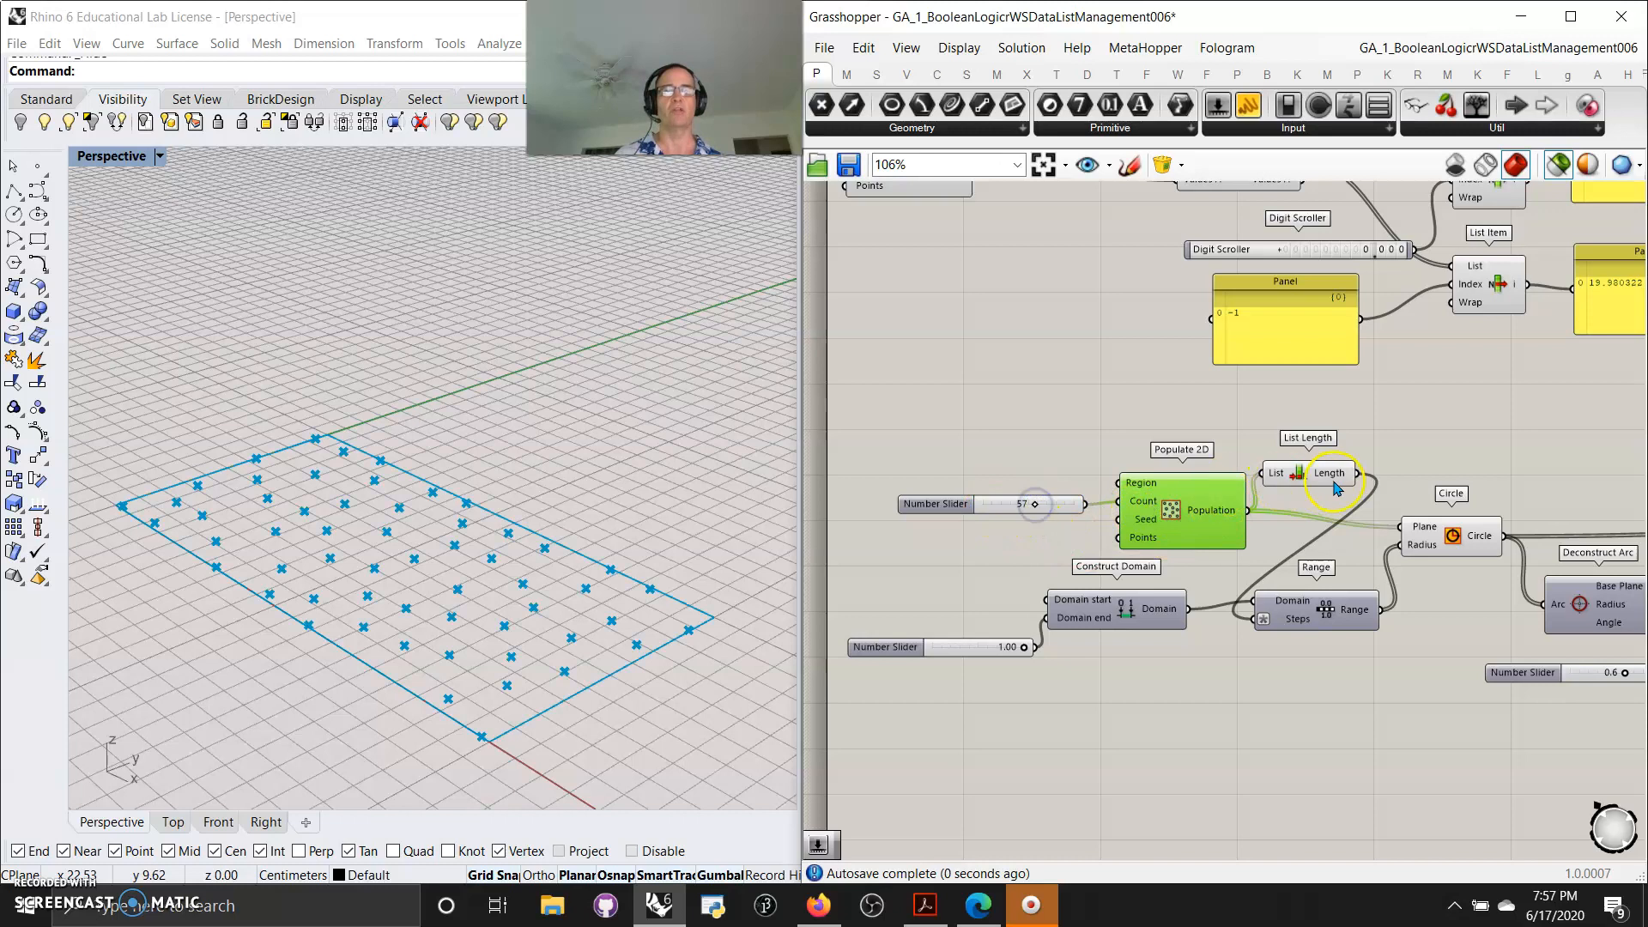
Preview the Circle component's circles around the populated points
left_click(1457, 549, "shift")
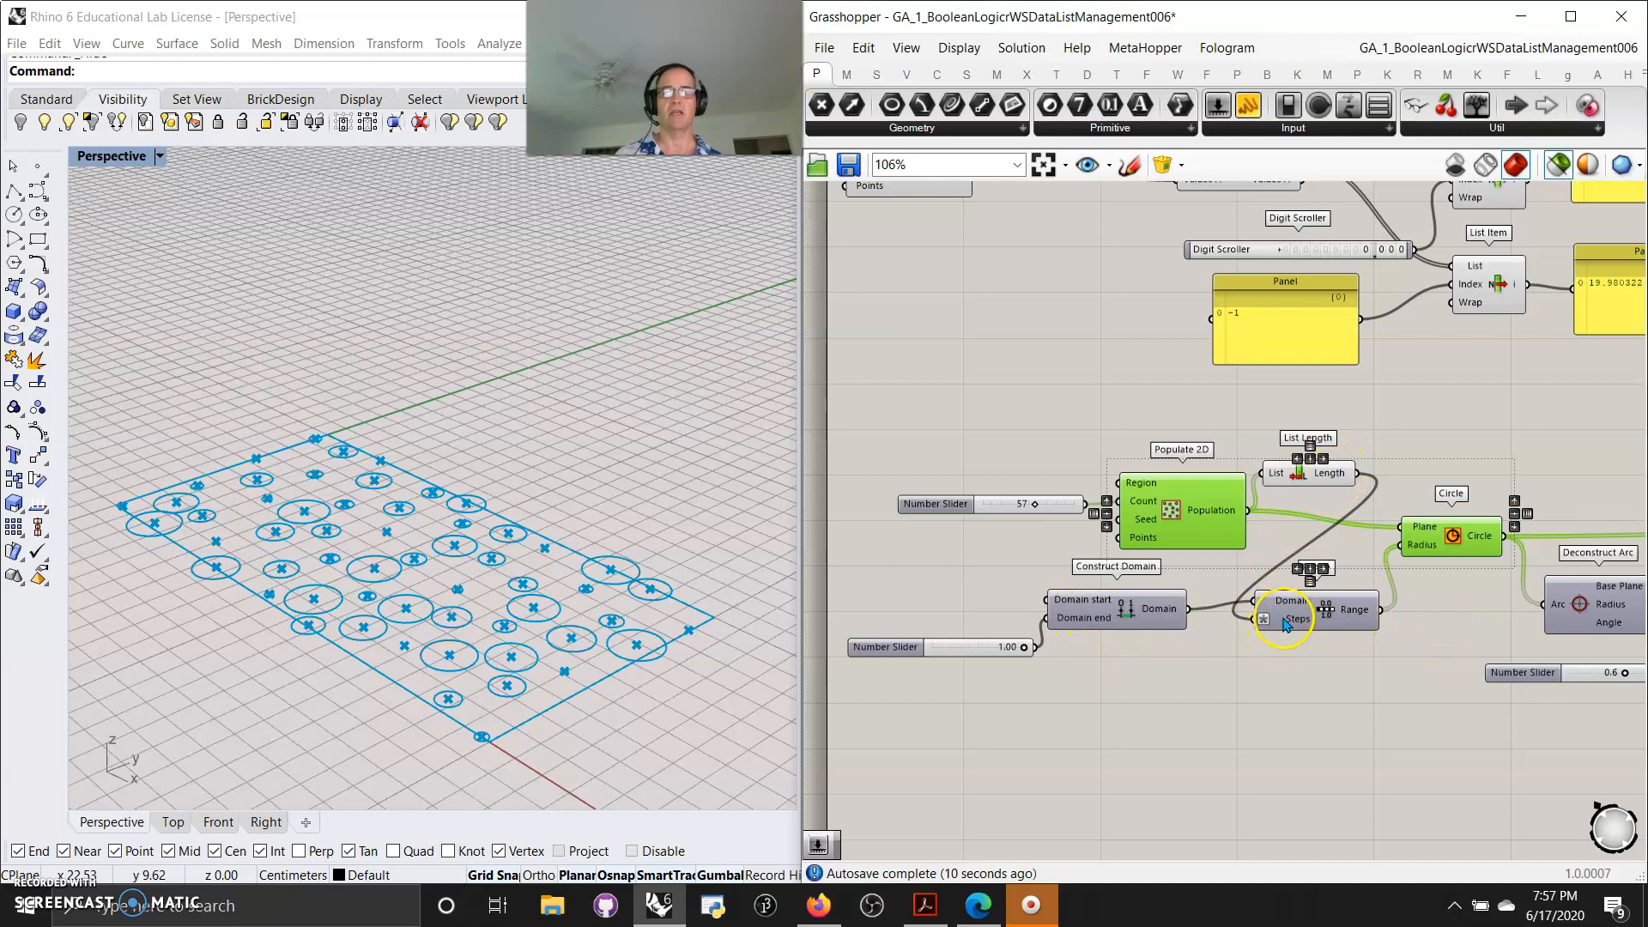
Inspect the expression applied to the Range component's Steps input, then select the Circle component
mouse_move(1292, 629)
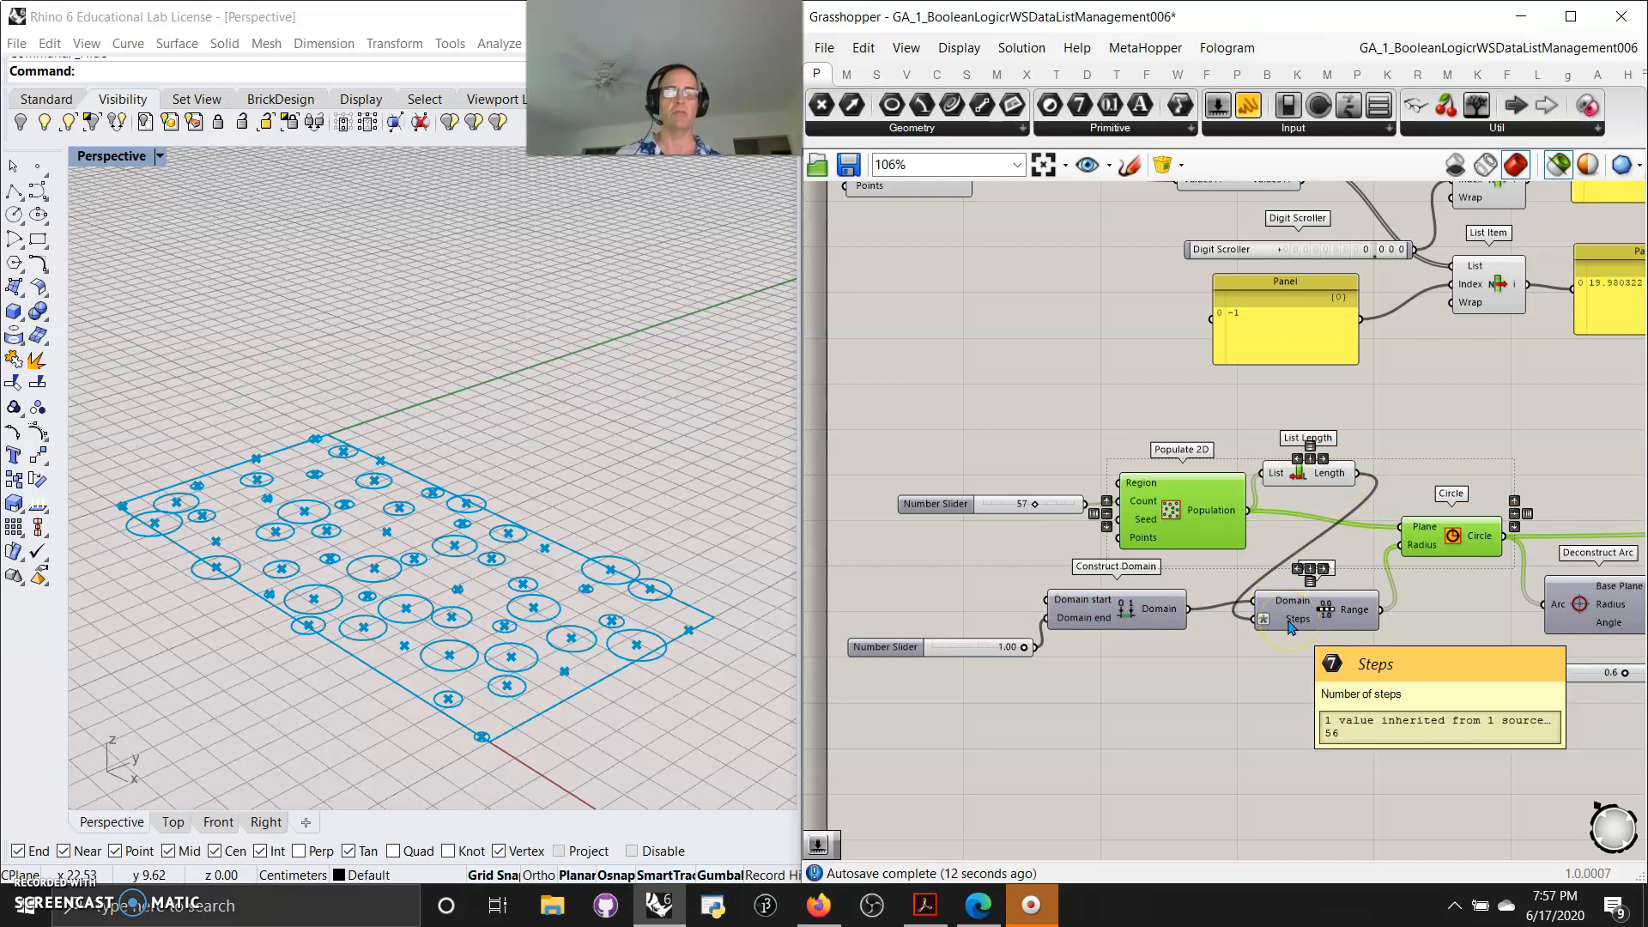
right_click(1291, 629)
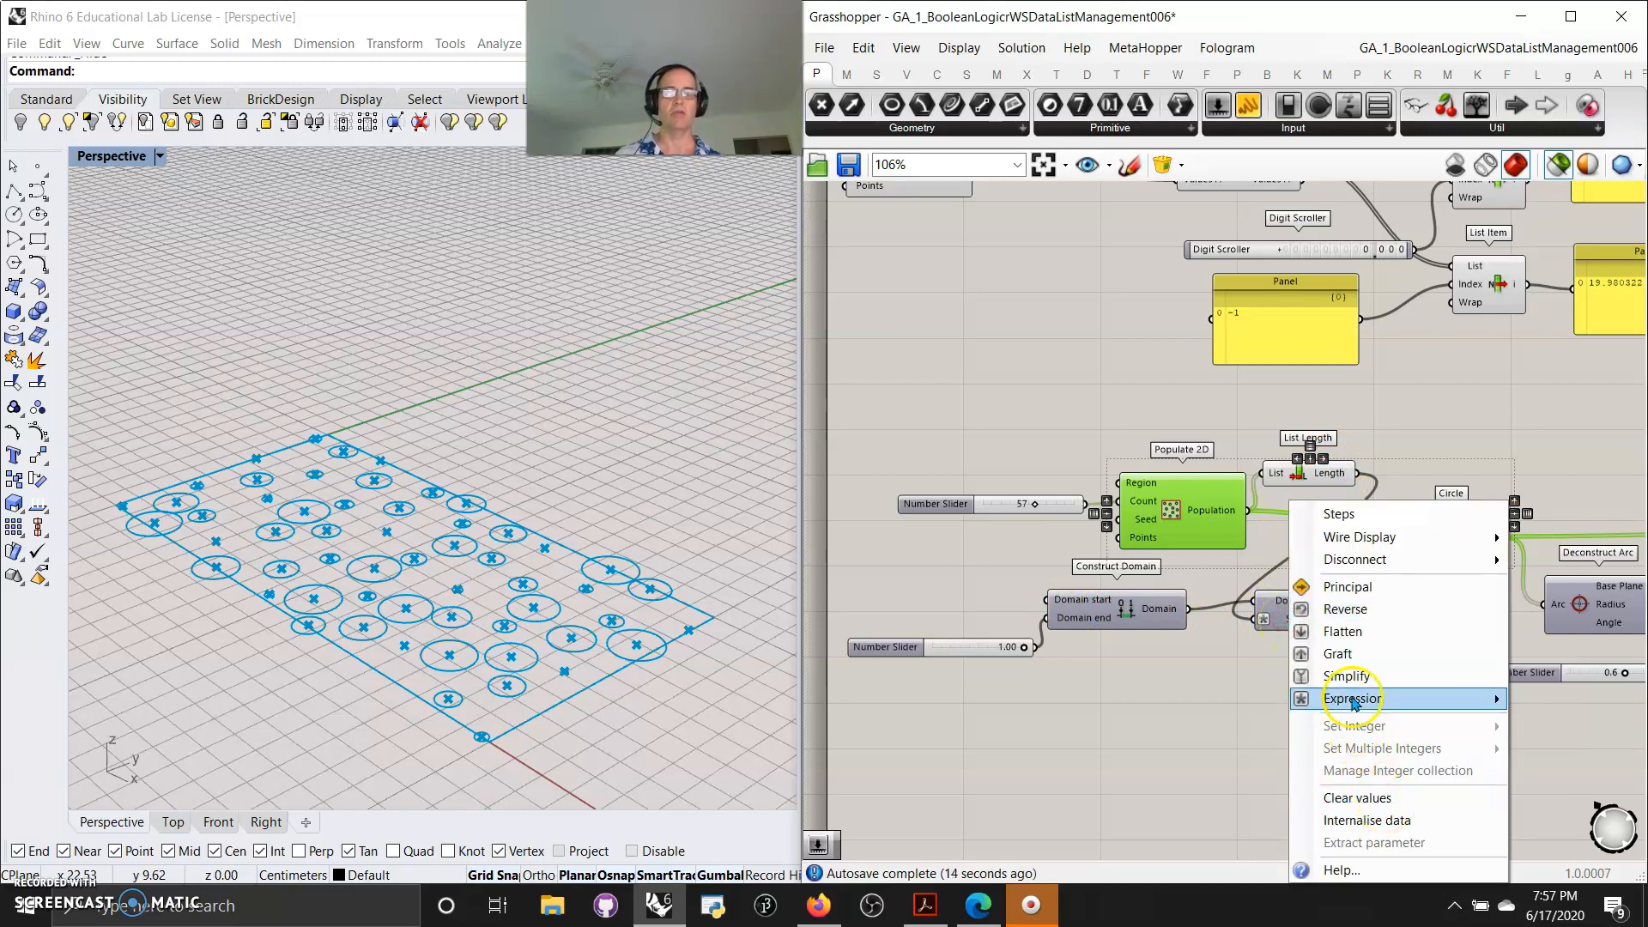
mouse_move(1353, 702)
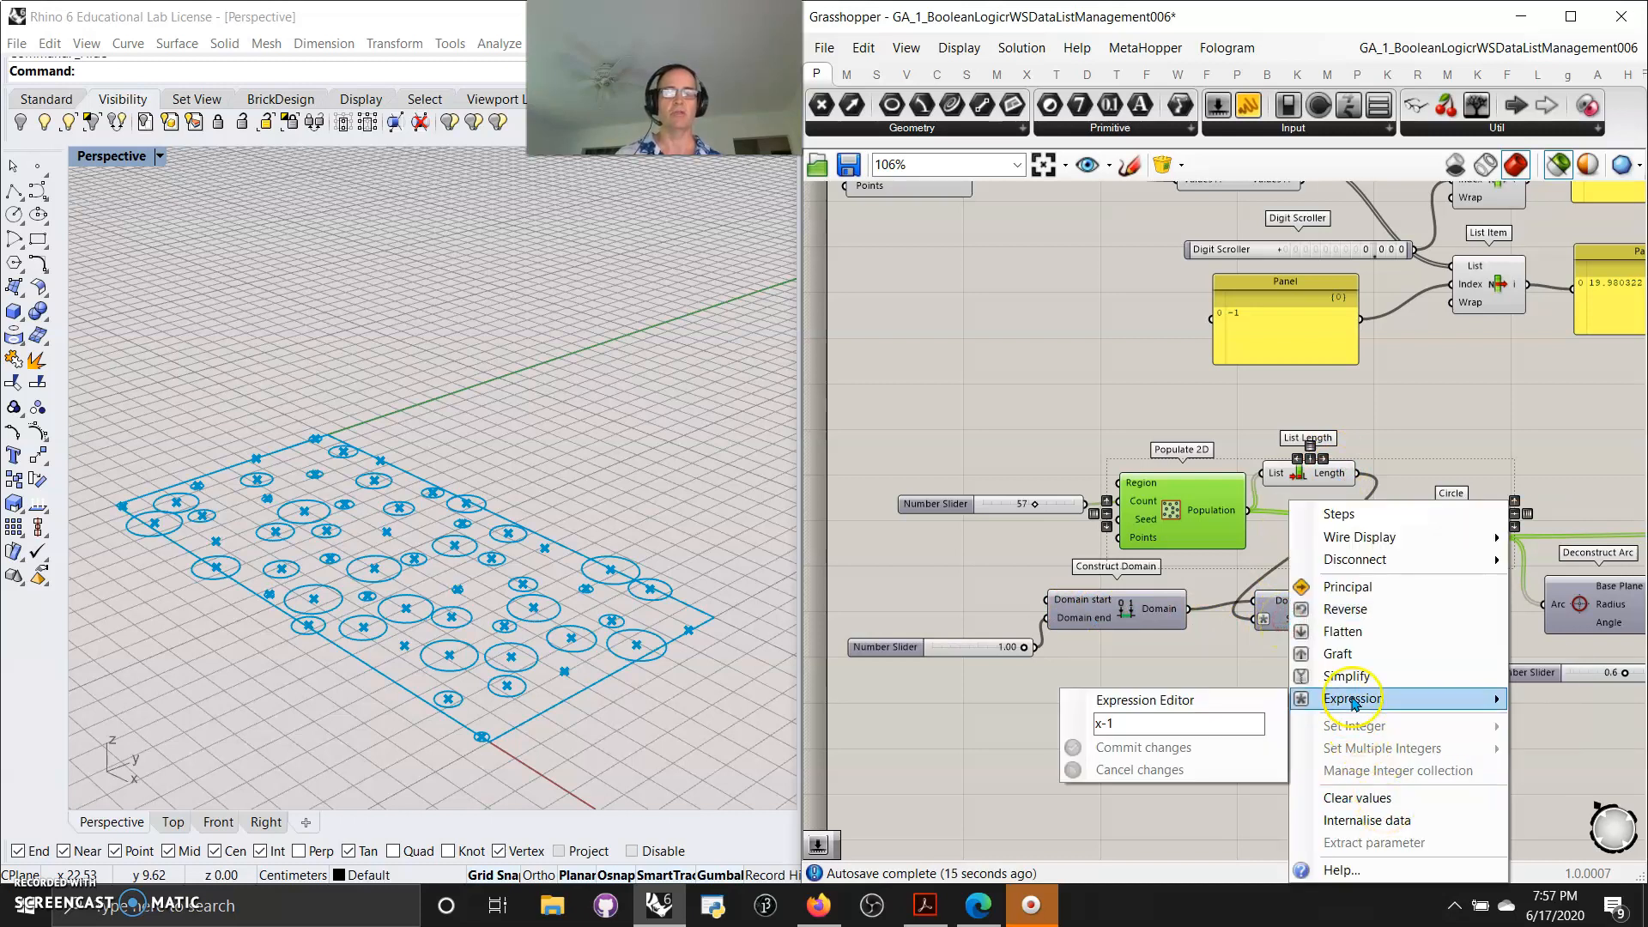
left_click(959, 715)
left_click(1476, 533)
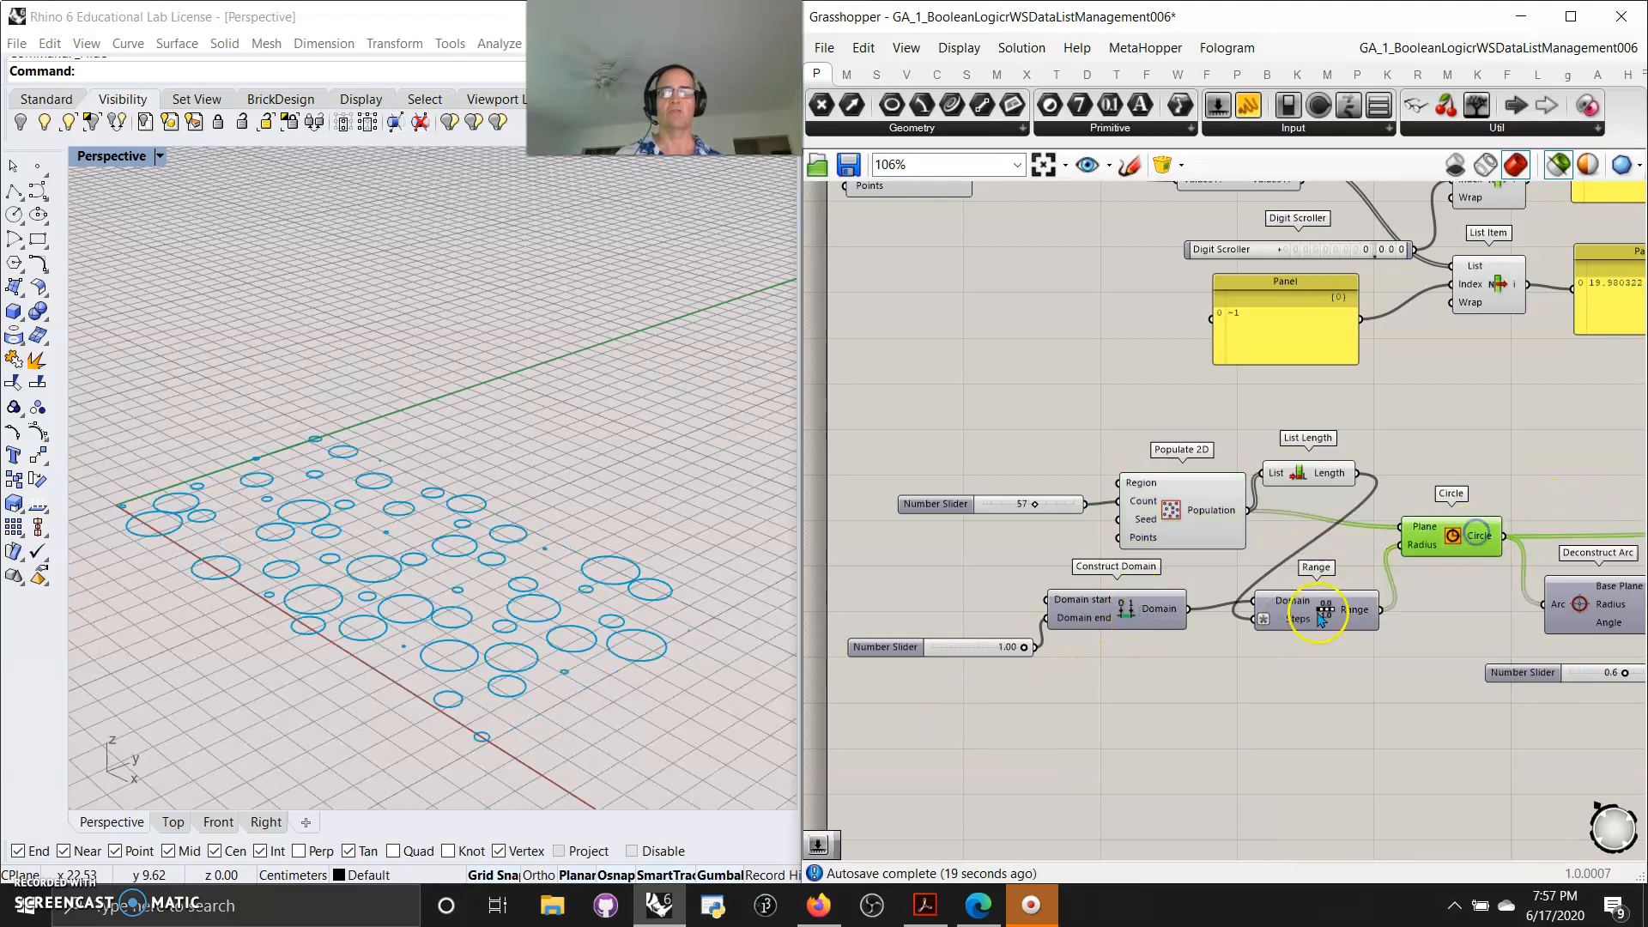
Add a Jitter component, feeding it the Range output and sending its Values into the Circle Radius input
left_click(1247, 778)
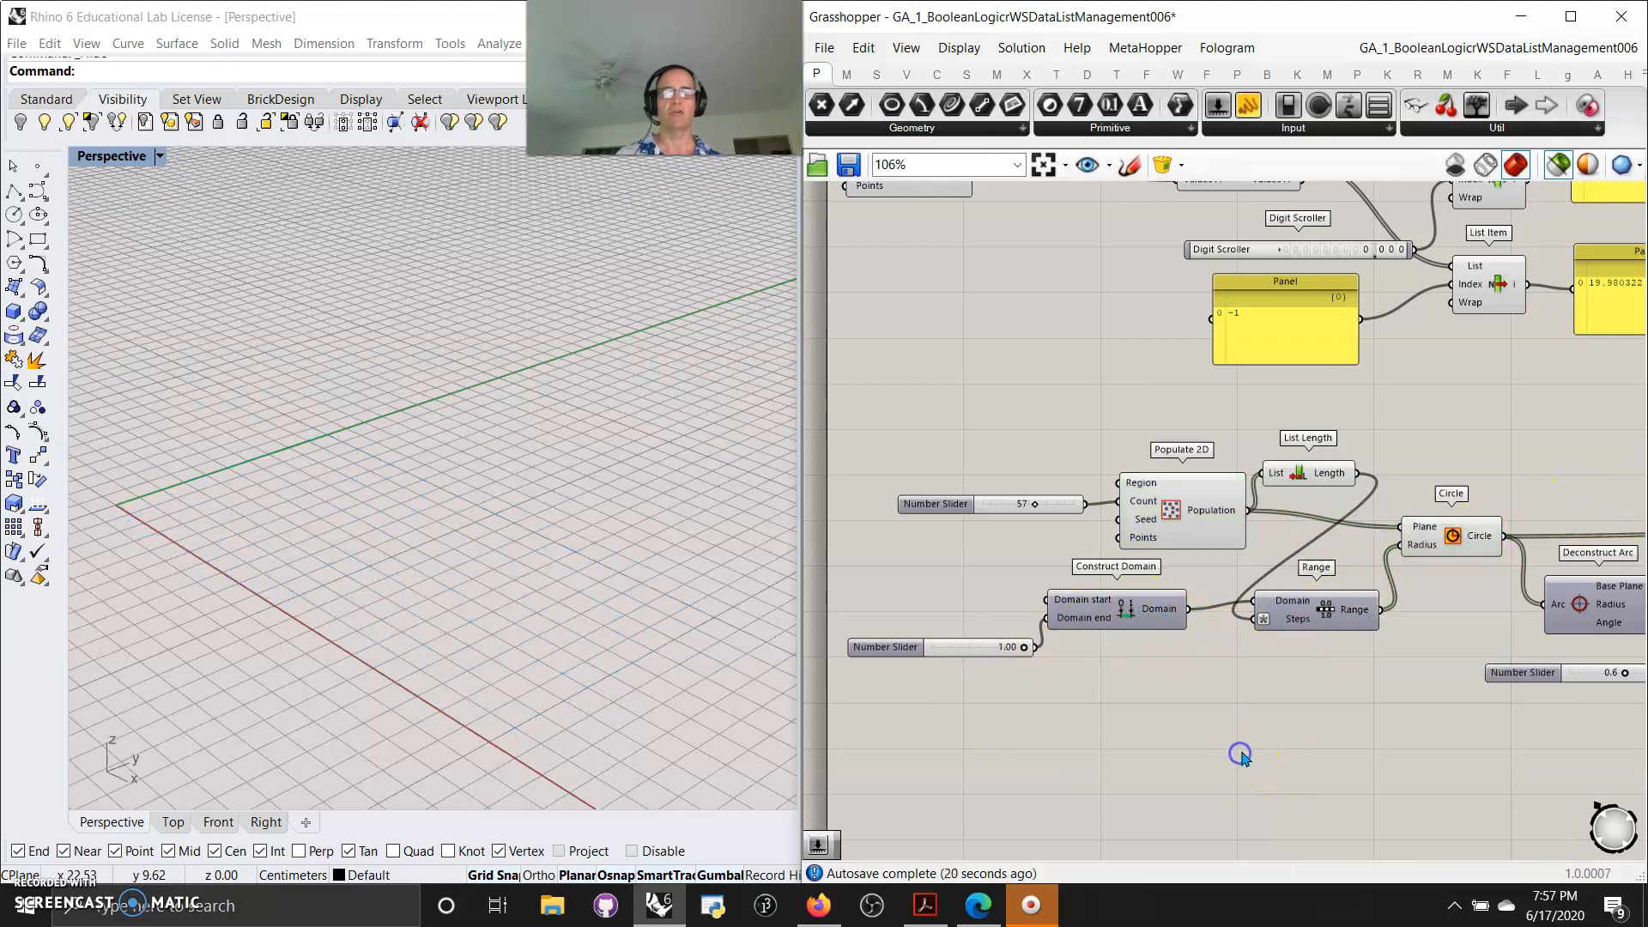
double_click(1246, 754)
type("jitter")
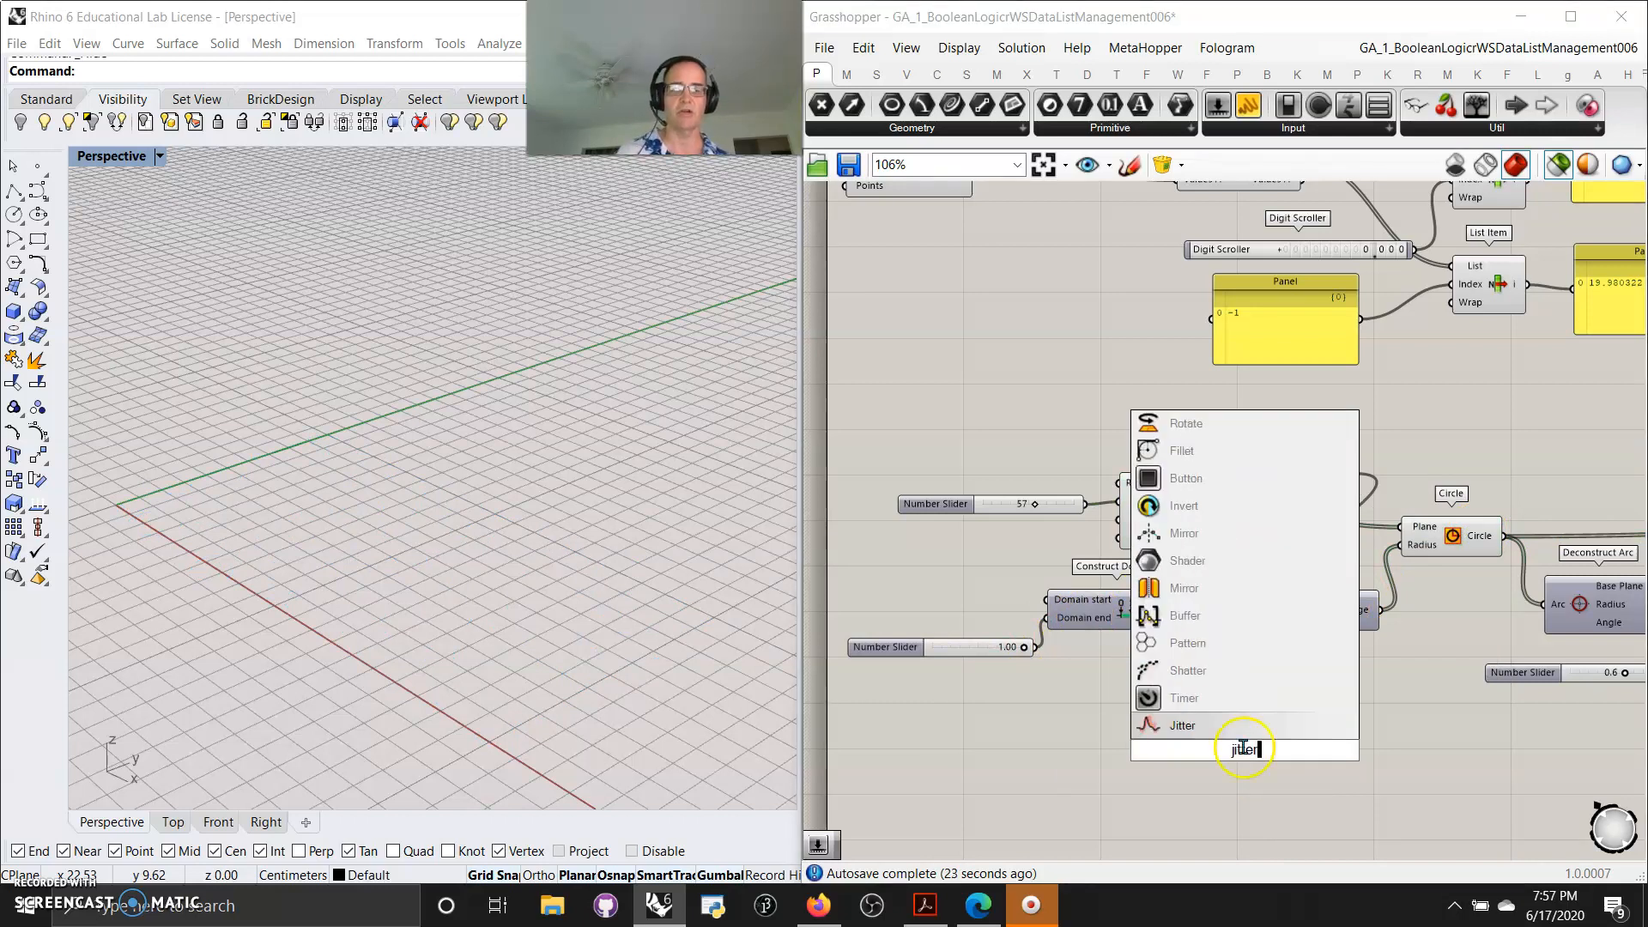
key("Return")
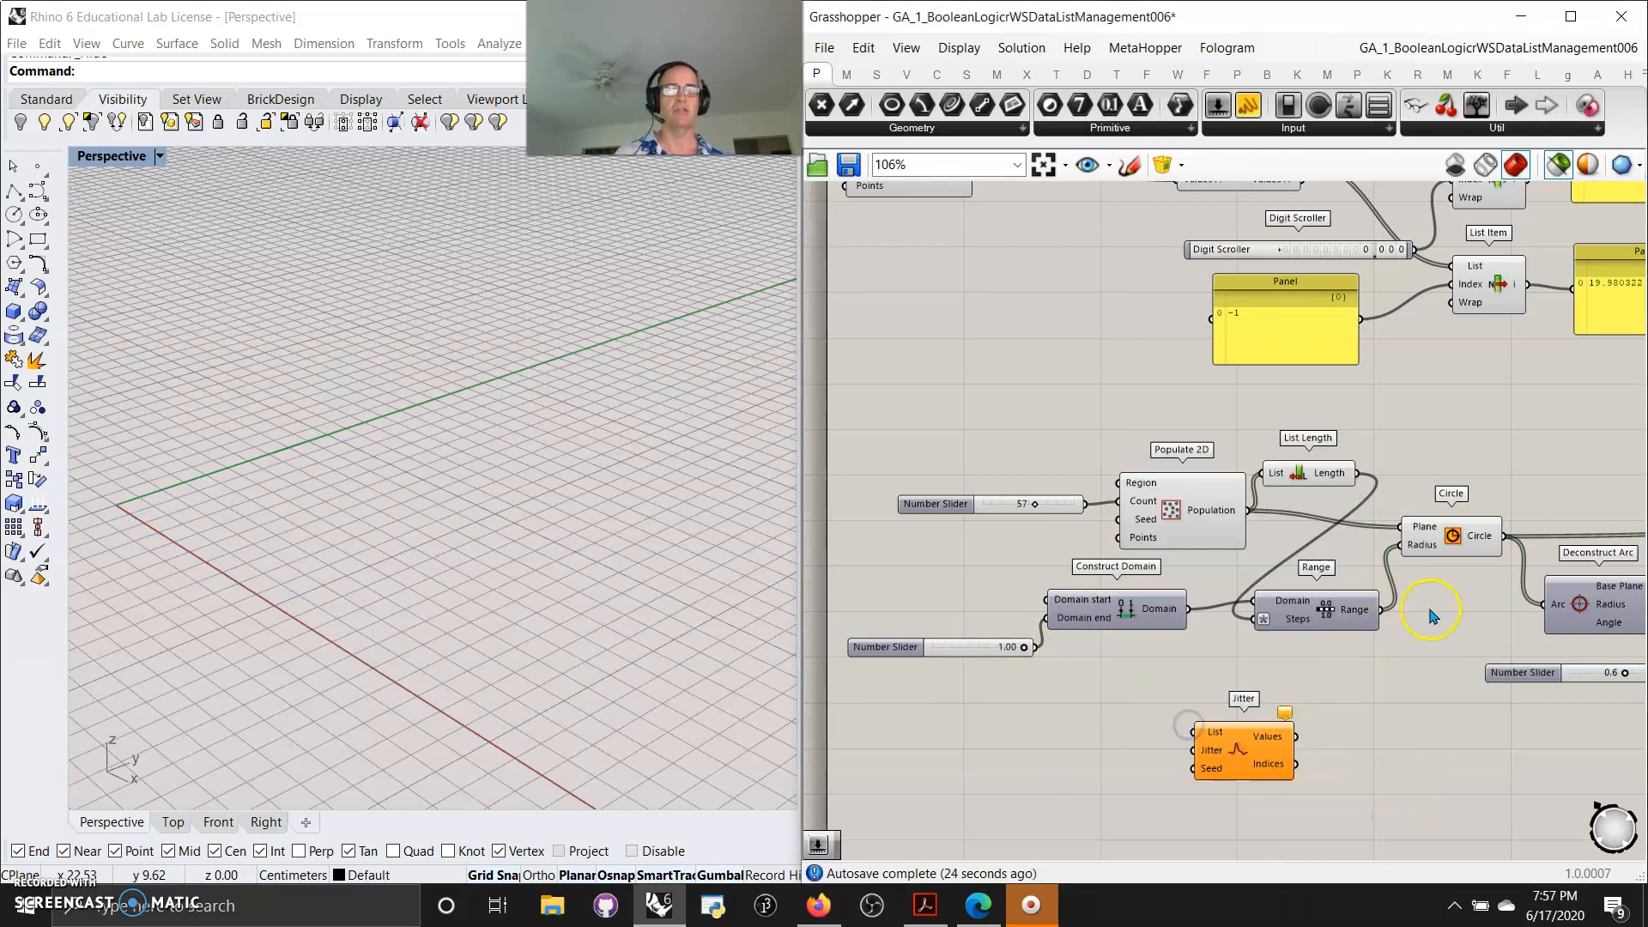
left_click_drag(1367, 636, 1192, 731)
left_click_drag(1296, 735, 1402, 546)
left_click(1449, 542)
right_click_drag(705, 690, 699, 674)
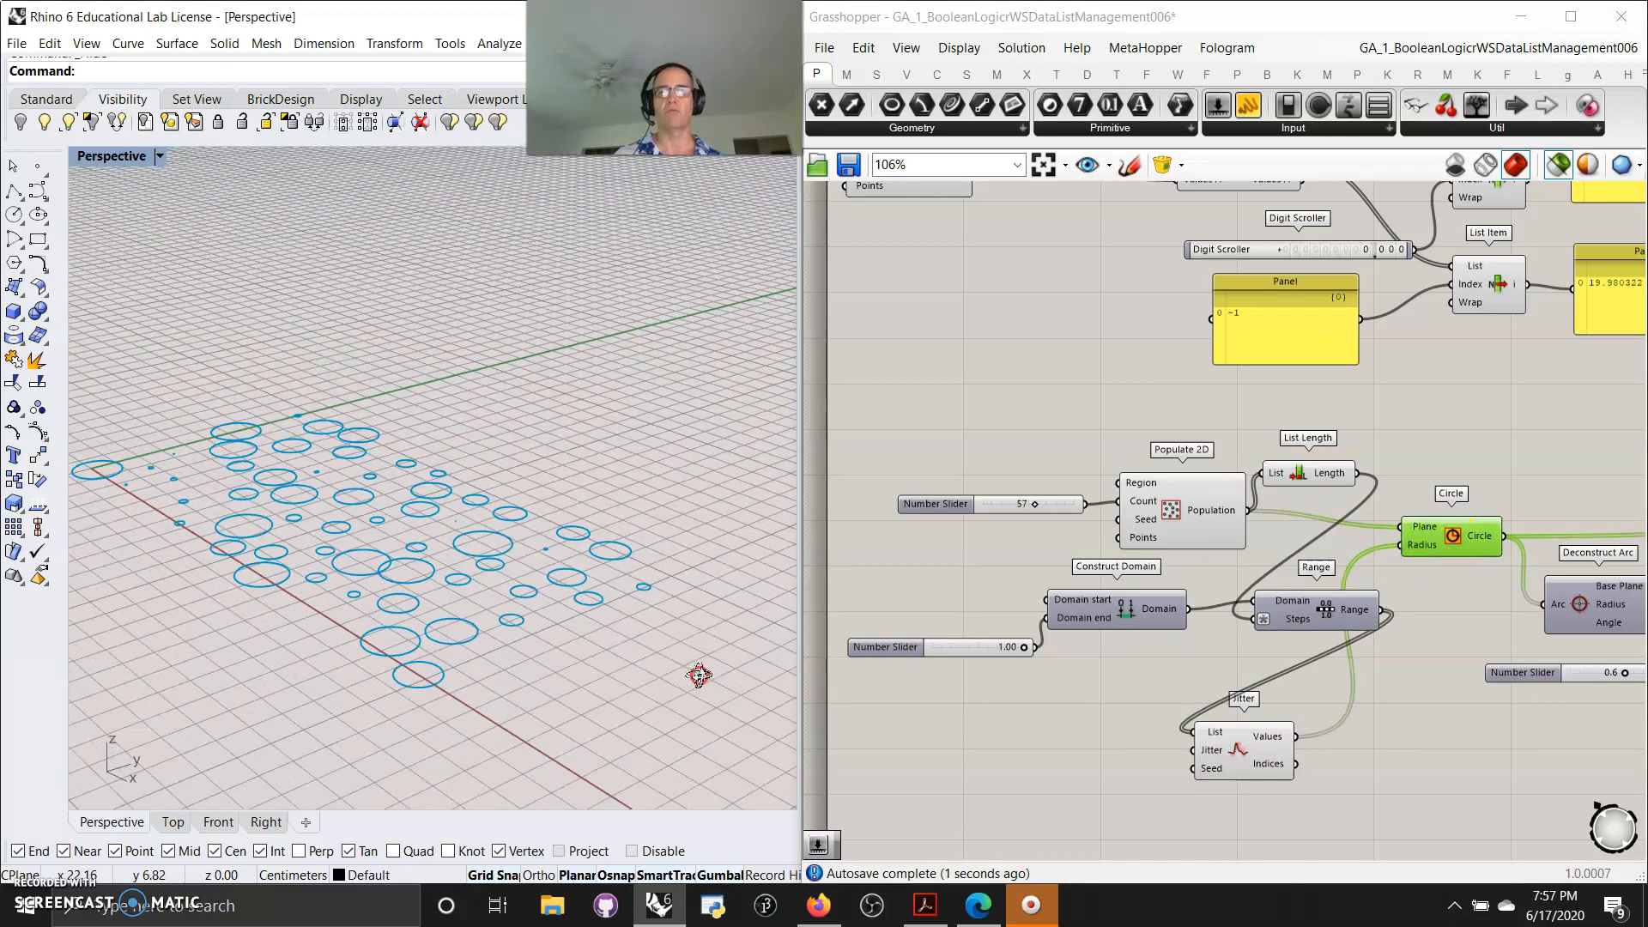
Add a Number Slider set to 12 and connect it to the Jitter Seed input
double_click(1045, 758)
type("12")
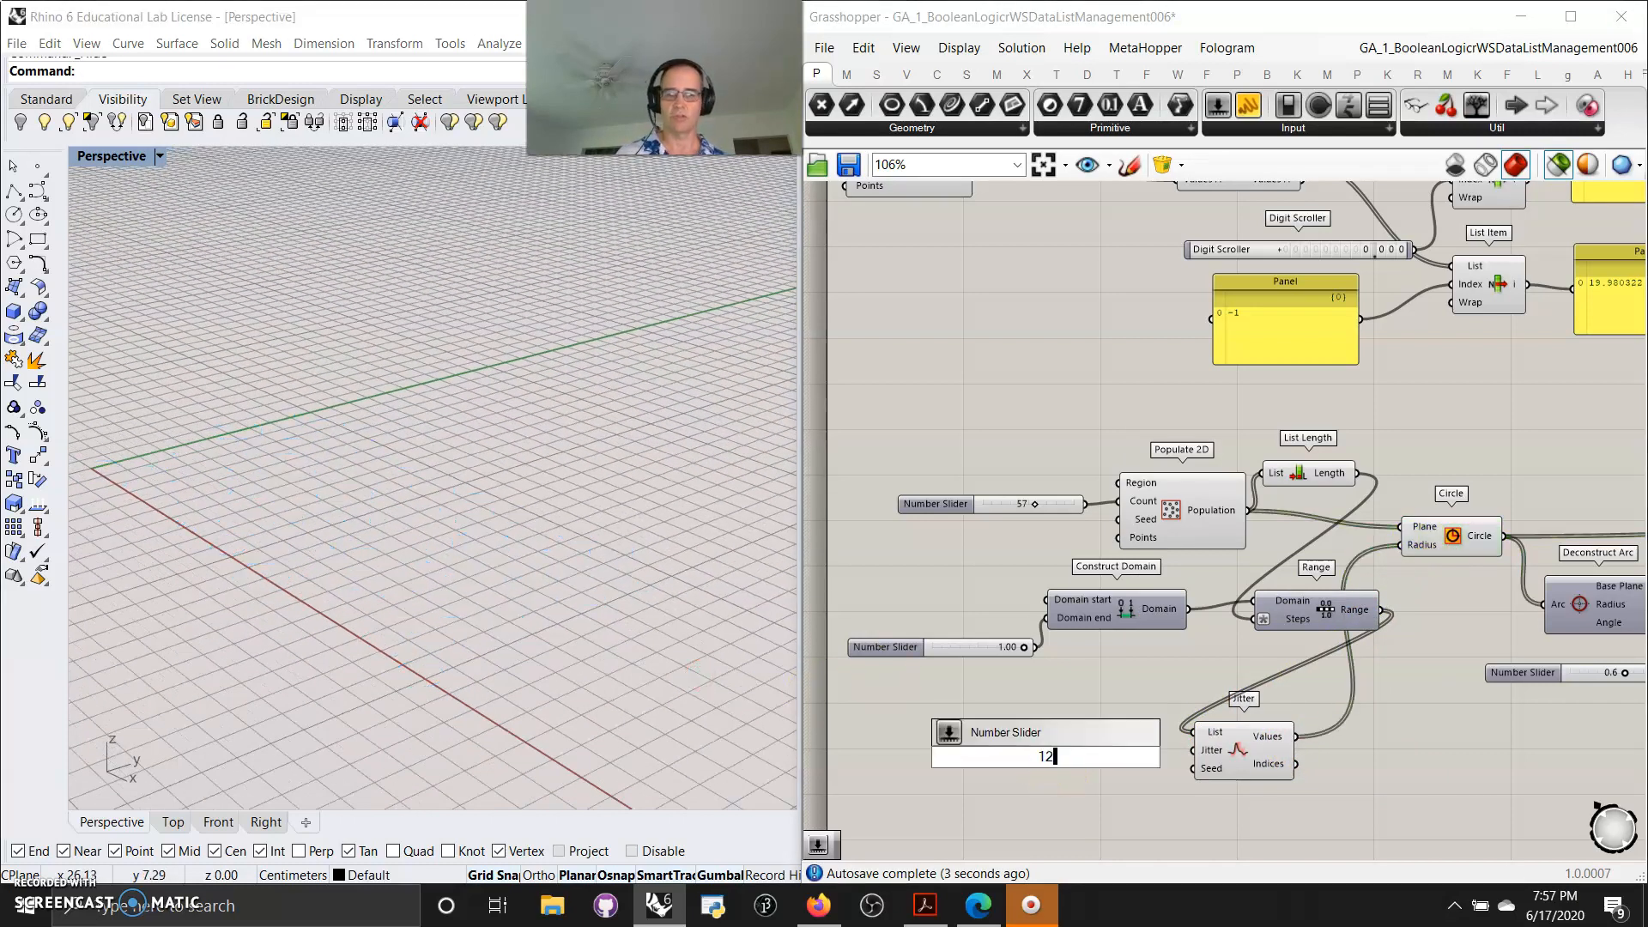
key("Return")
left_click_drag(1139, 758, 1193, 768)
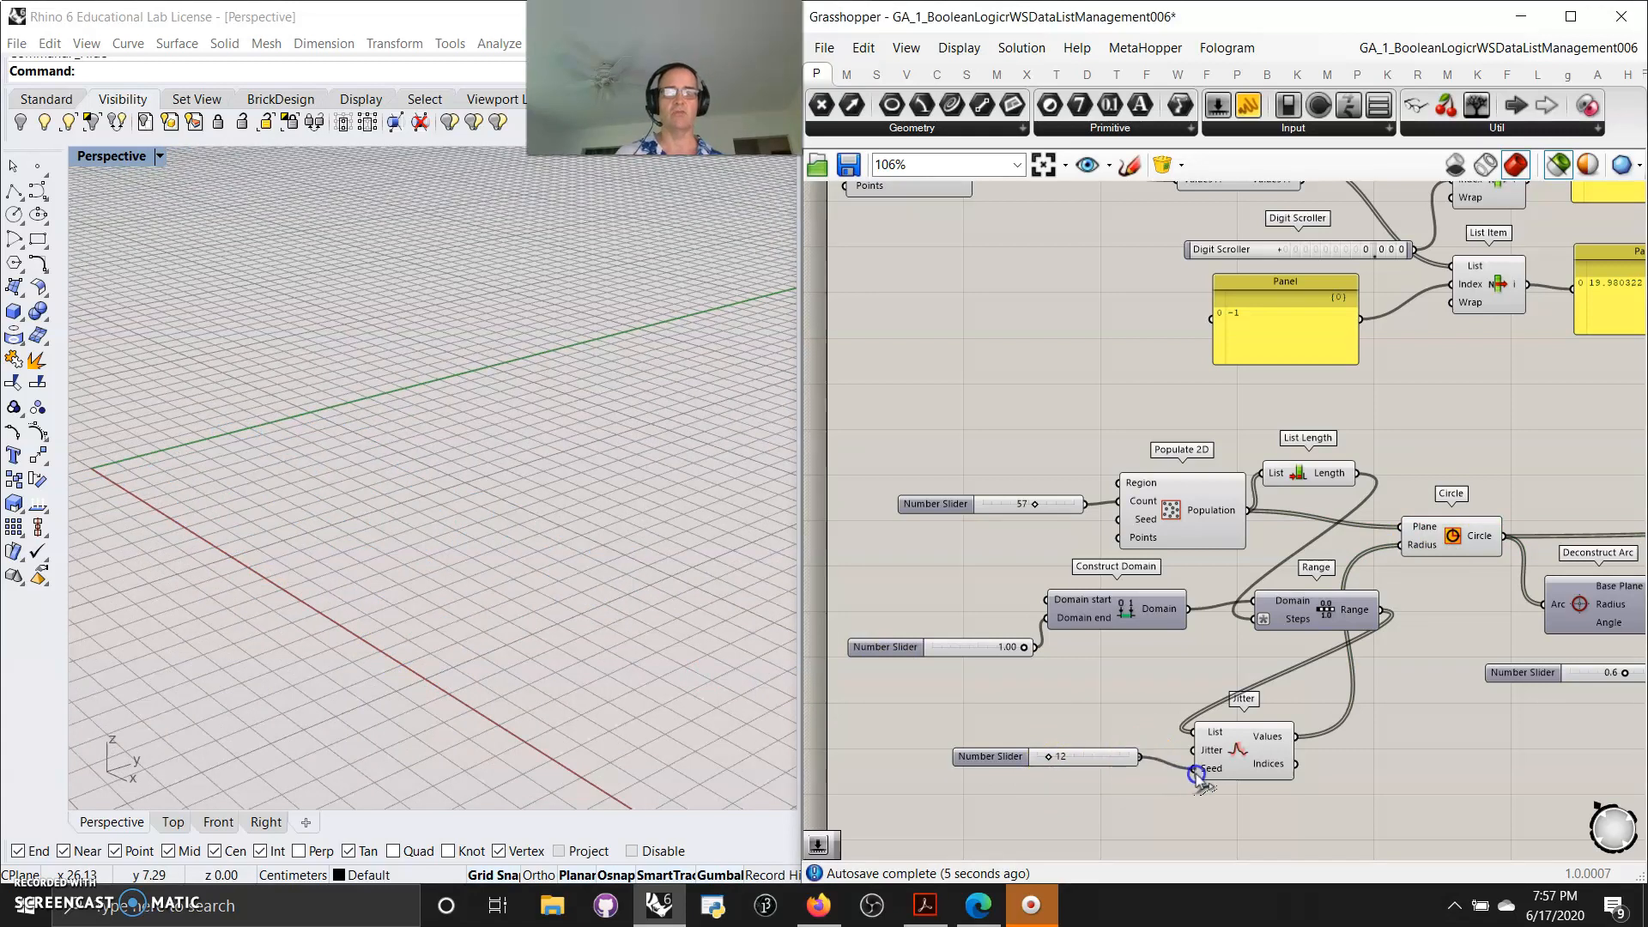
Preview the Circle component and slide the Jitter seed value to 28
left_click(1462, 546)
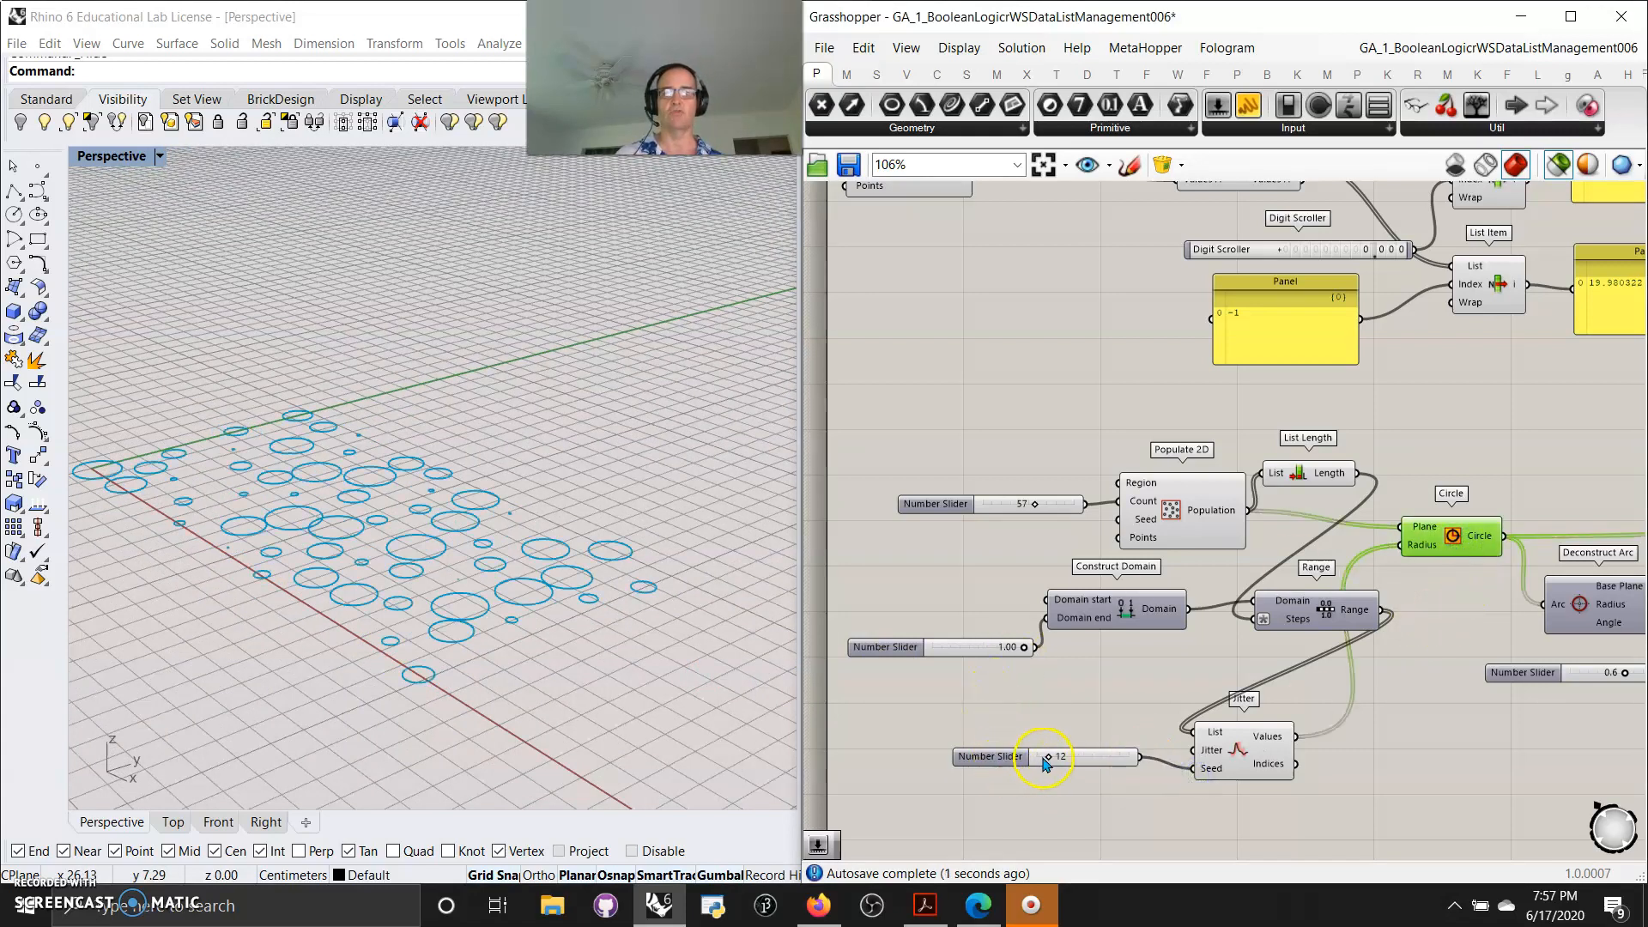
left_click_drag(1047, 759, 1064, 757)
Inspect the Deconstruct Arc Radius output and preview the Deconstruct Arc component
right_click_drag(1461, 717, 1235, 691)
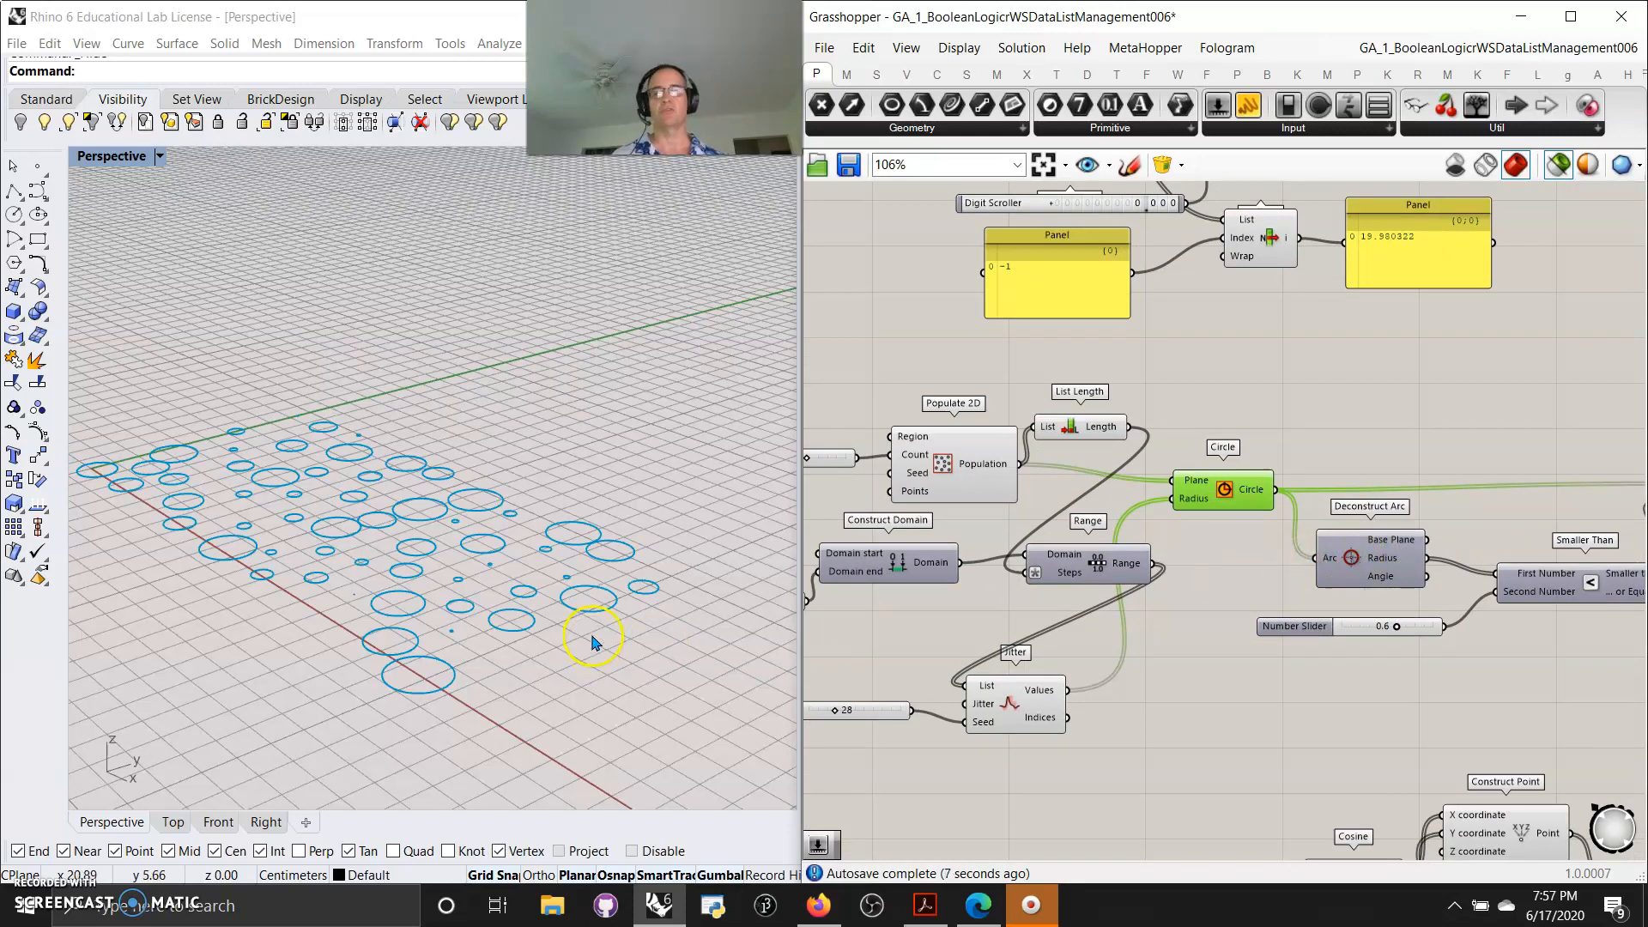
left_click(1374, 567, "shift")
left_click(1354, 559)
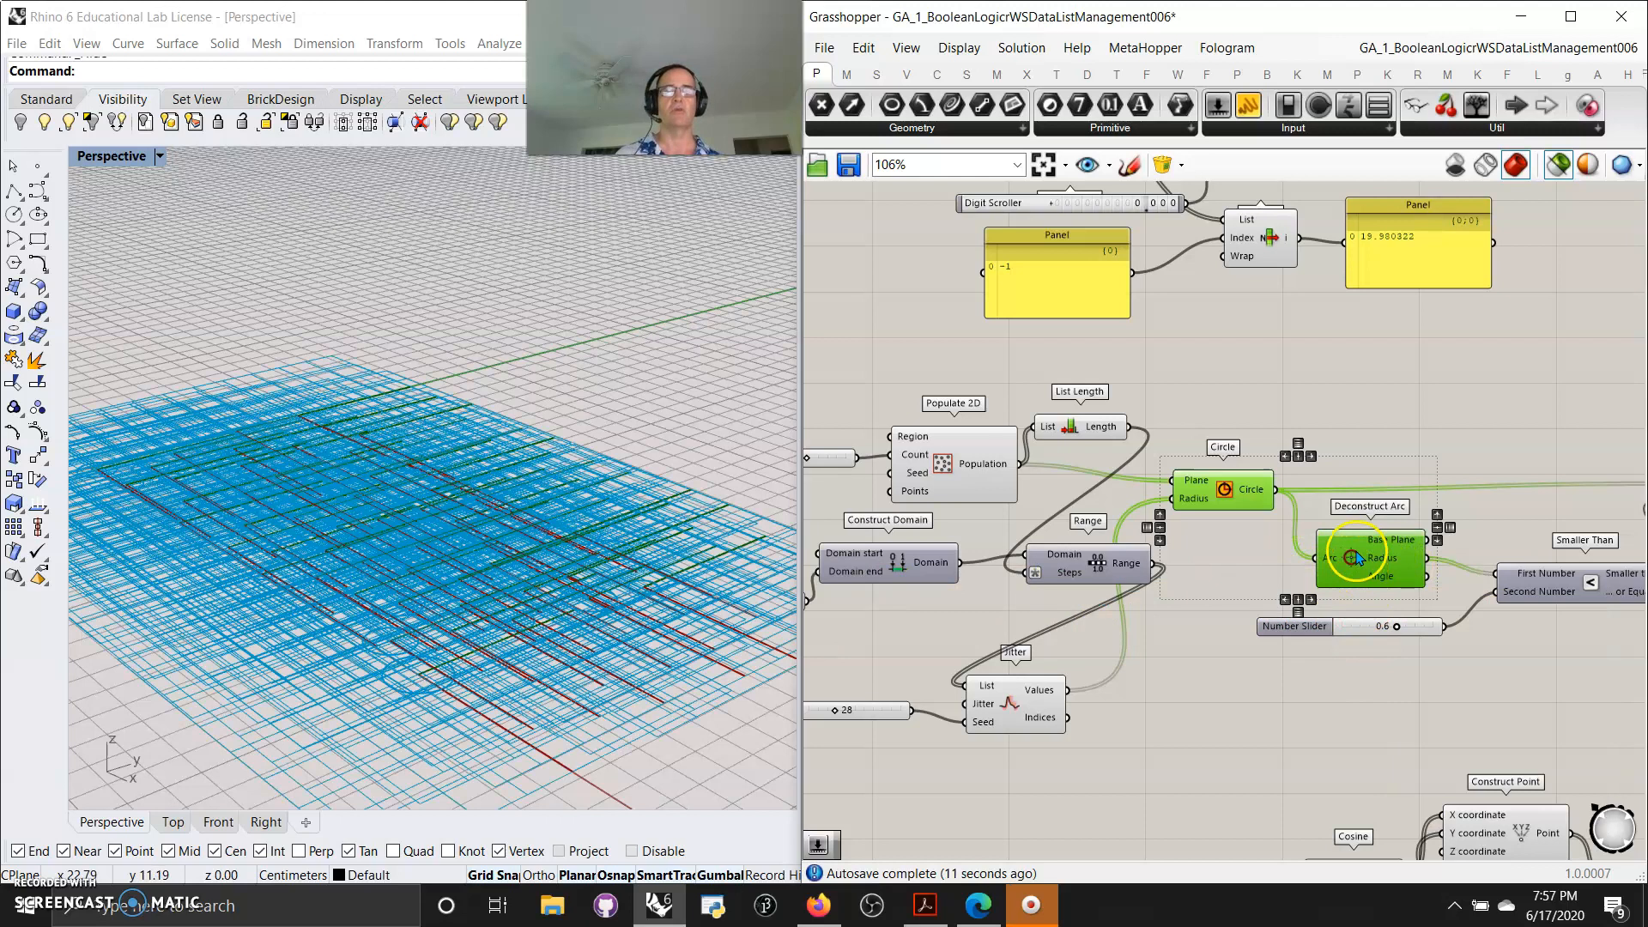
Set the Grasshopper preview plane size to 1
left_click(956, 53)
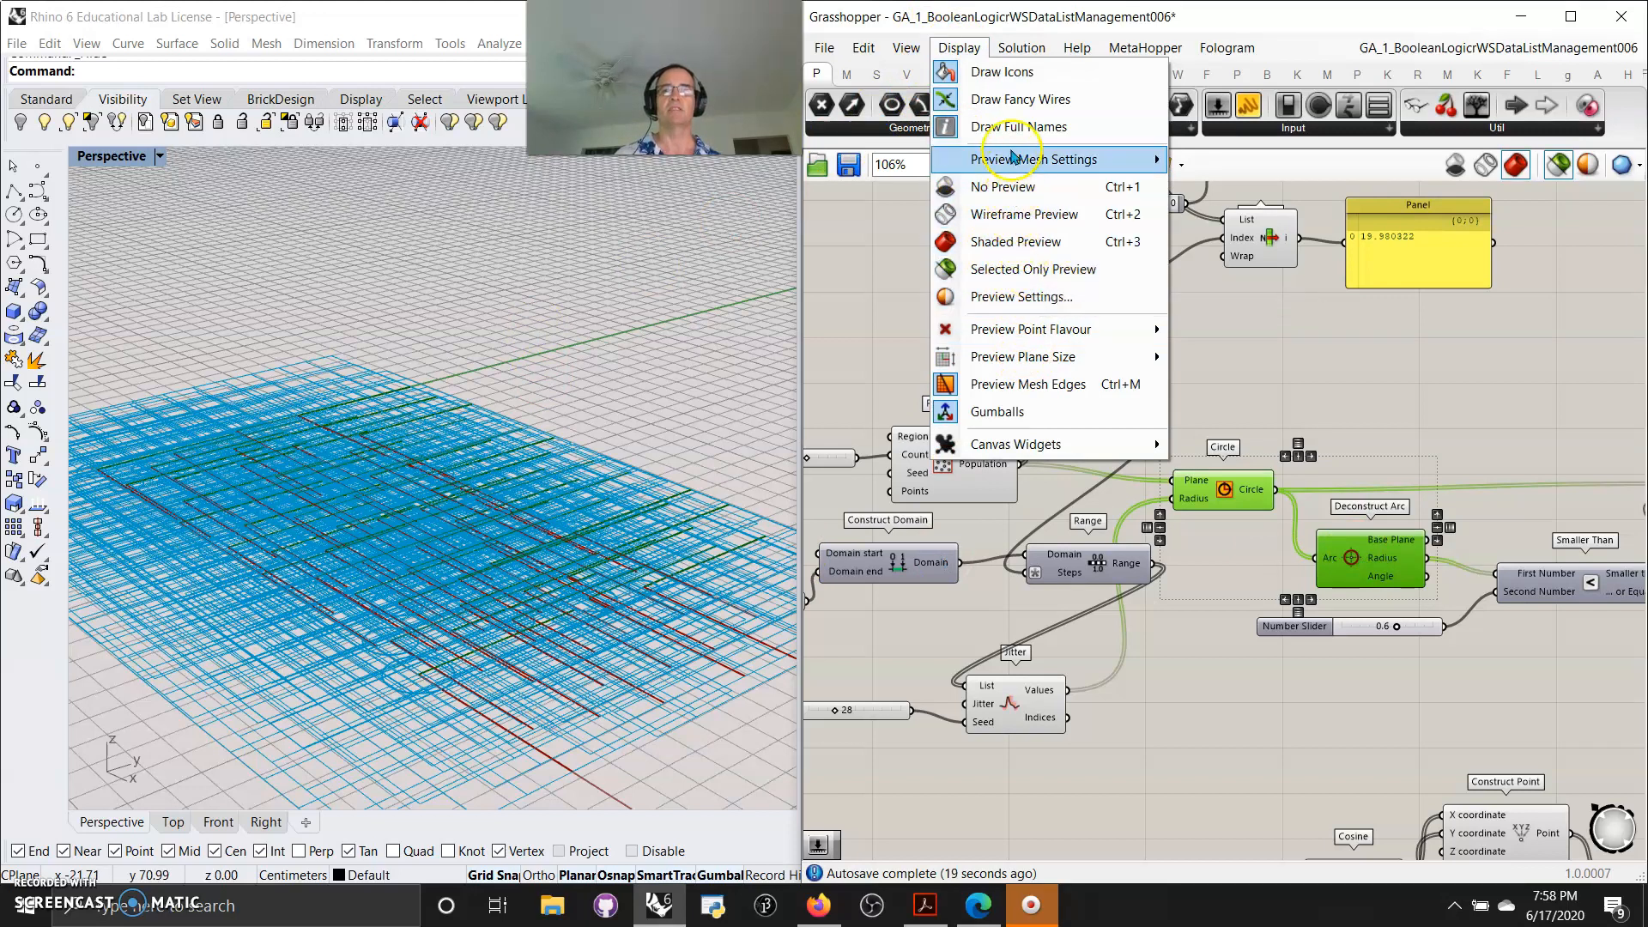
mouse_move(1124, 356)
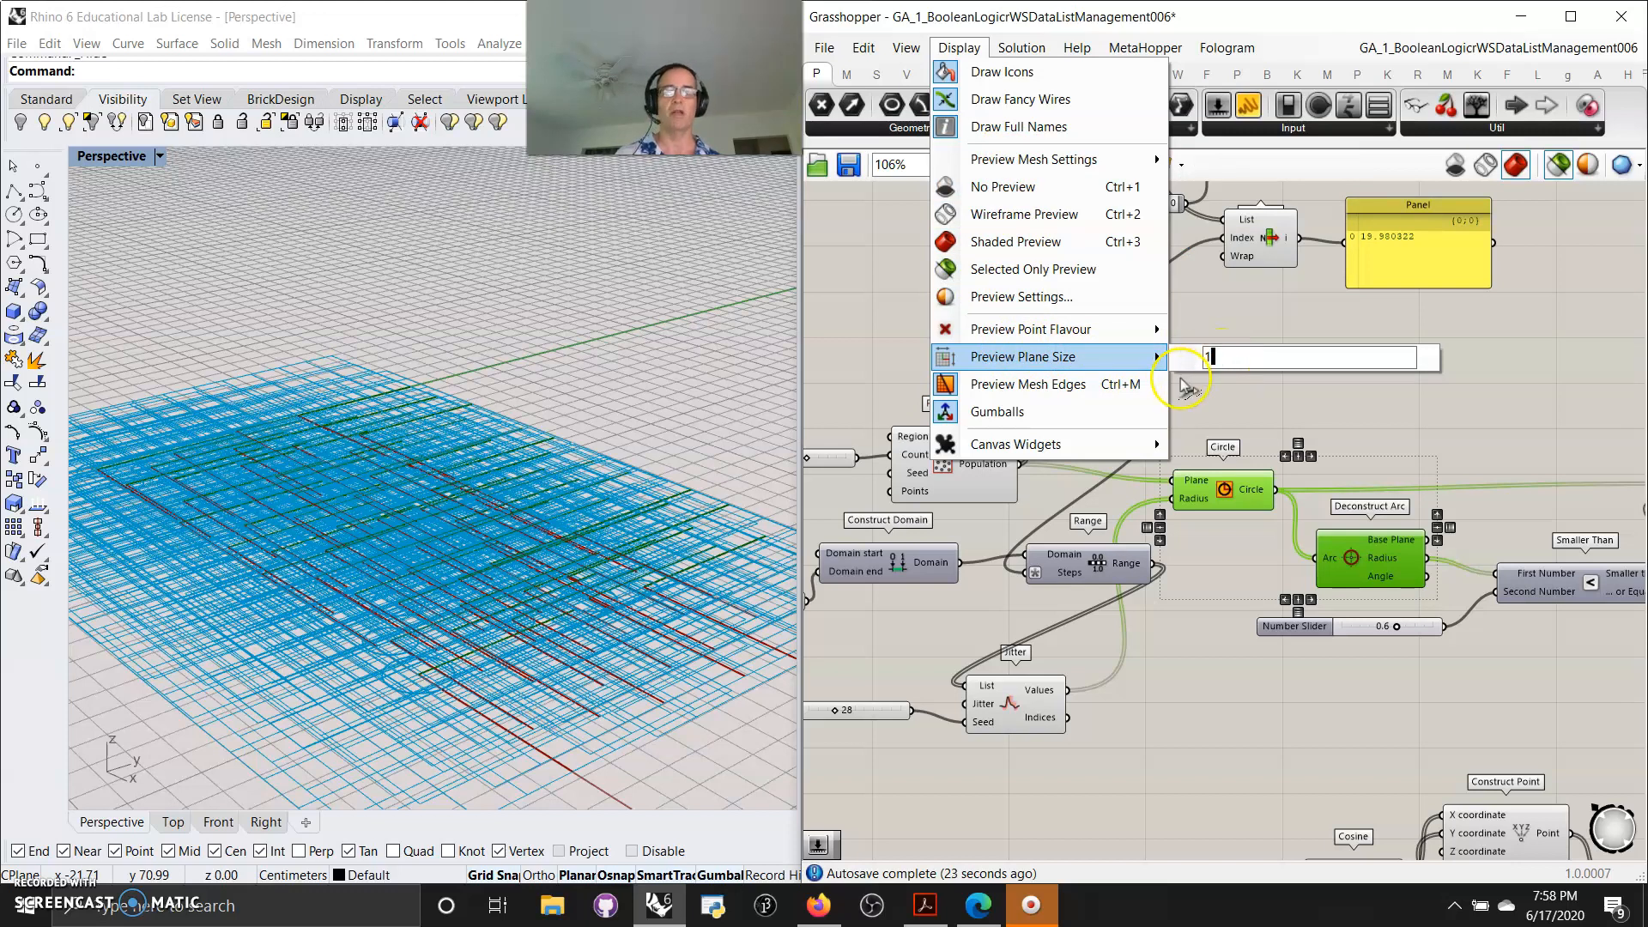
left_click(1205, 391)
left_click(1348, 562)
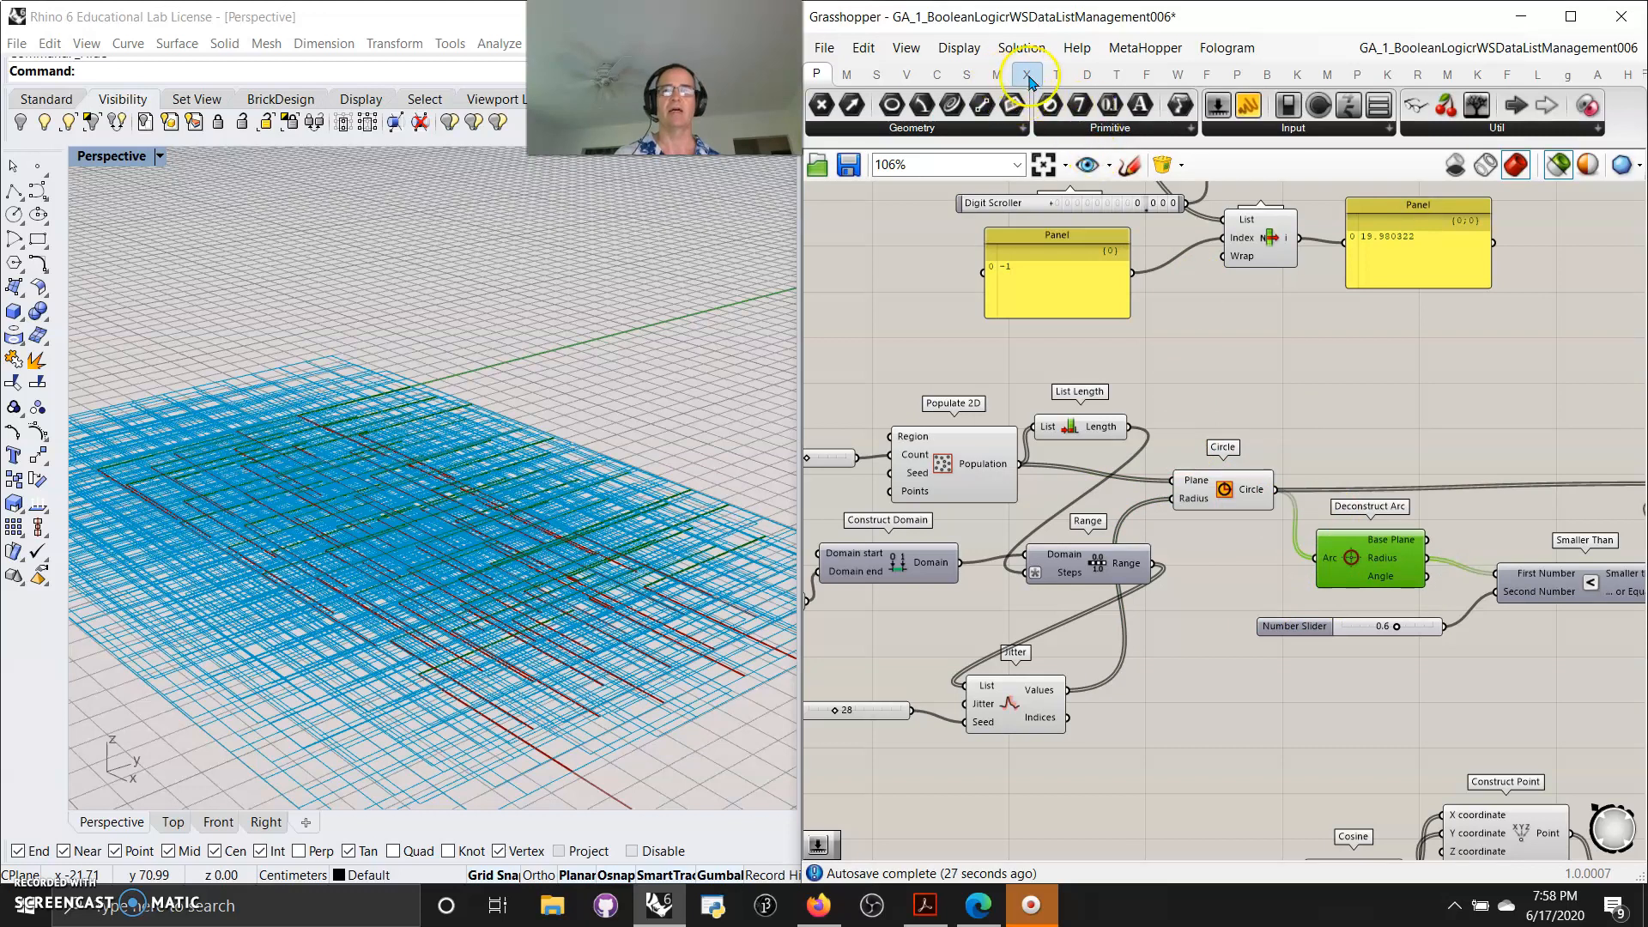
left_click(958, 48)
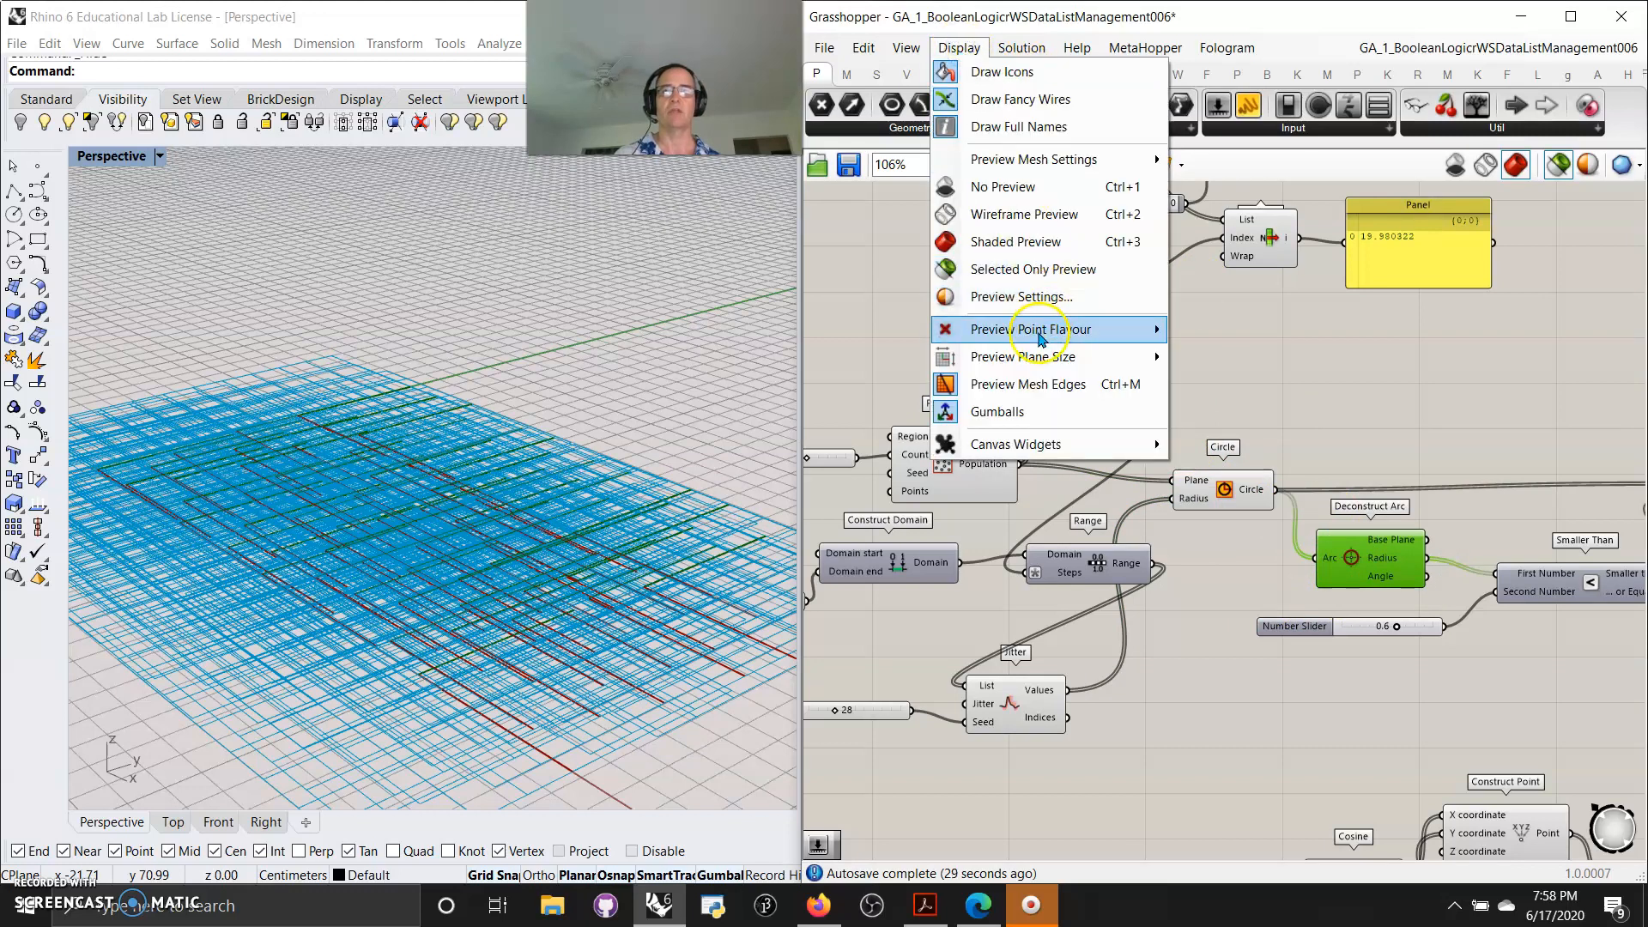
mouse_move(1116, 360)
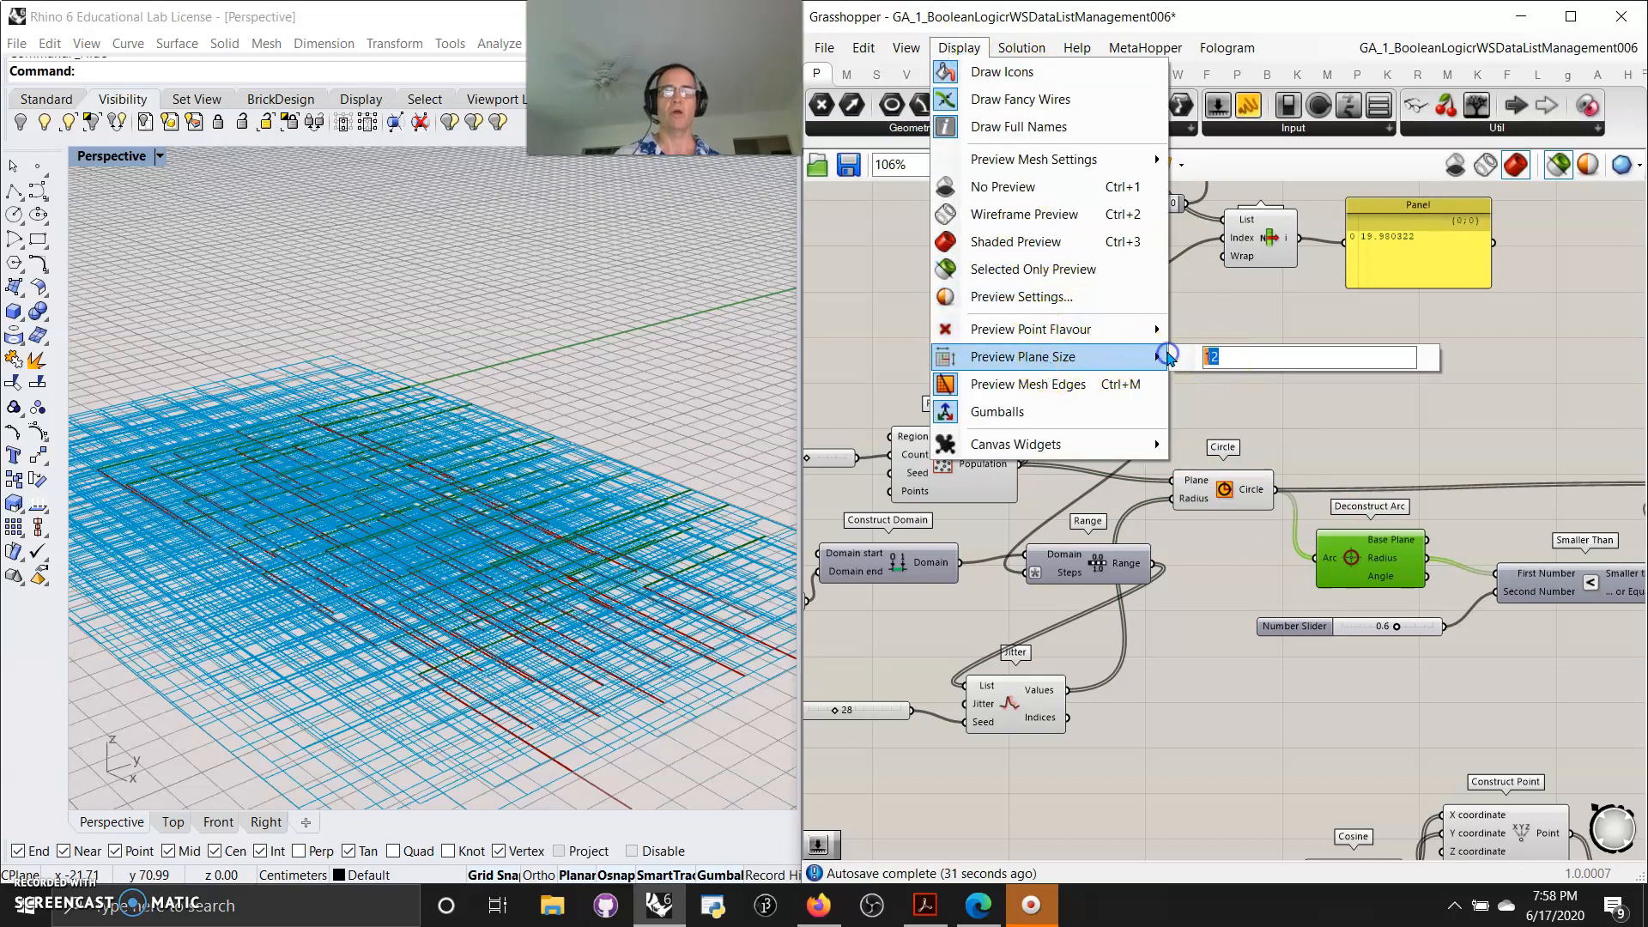
key("BackSpace")
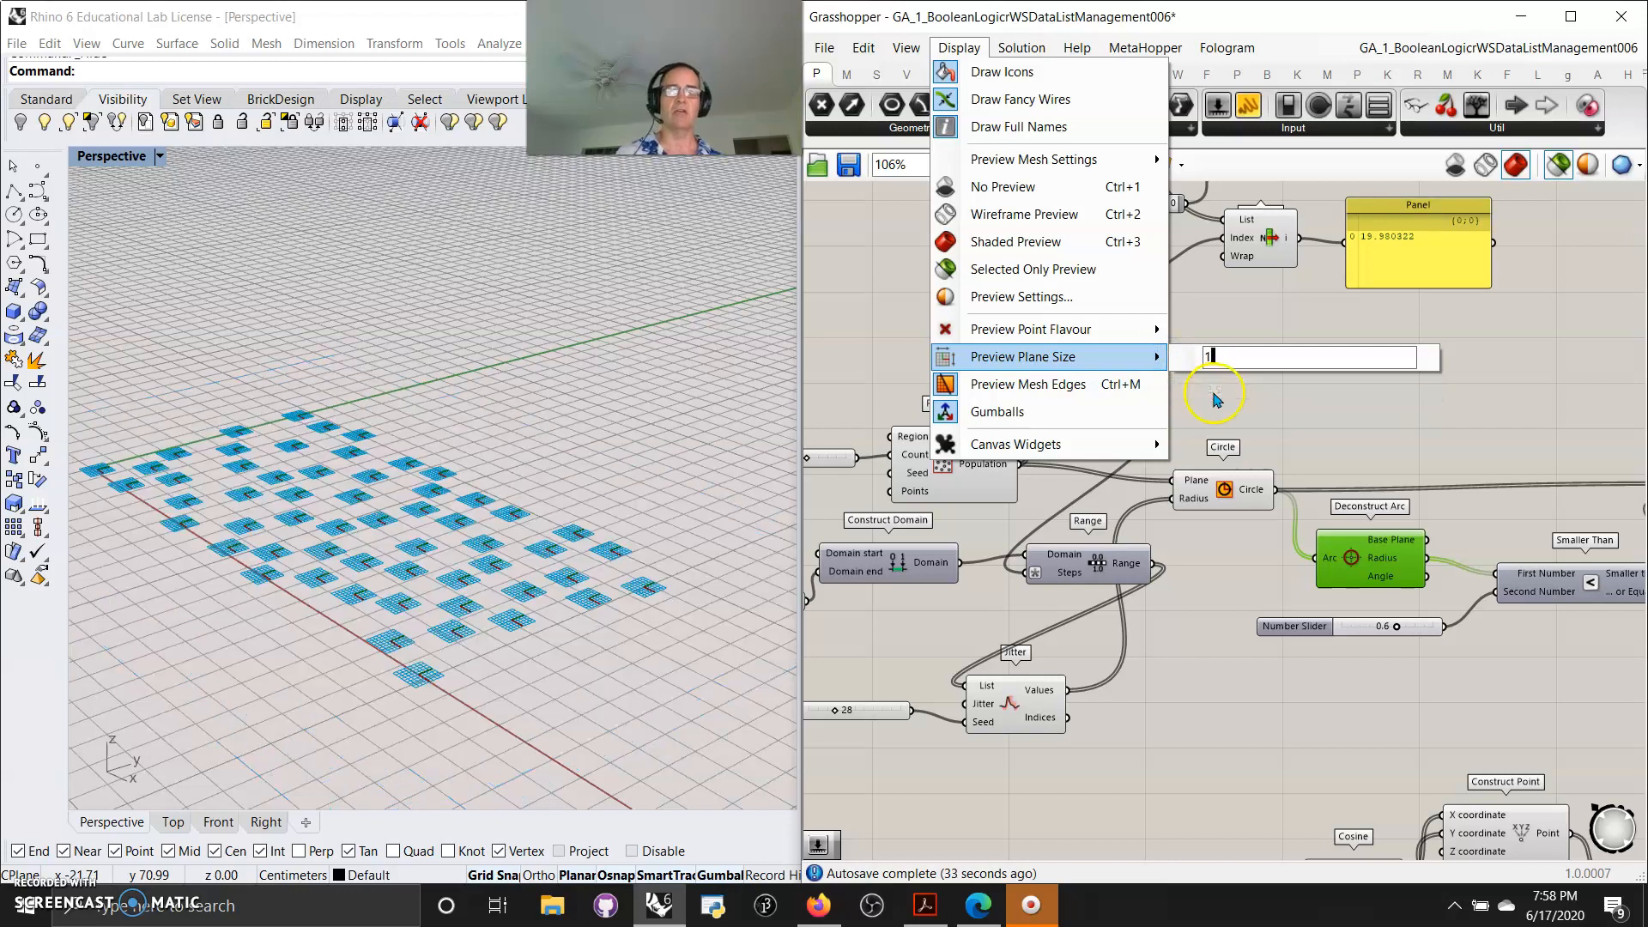
left_click(1524, 361)
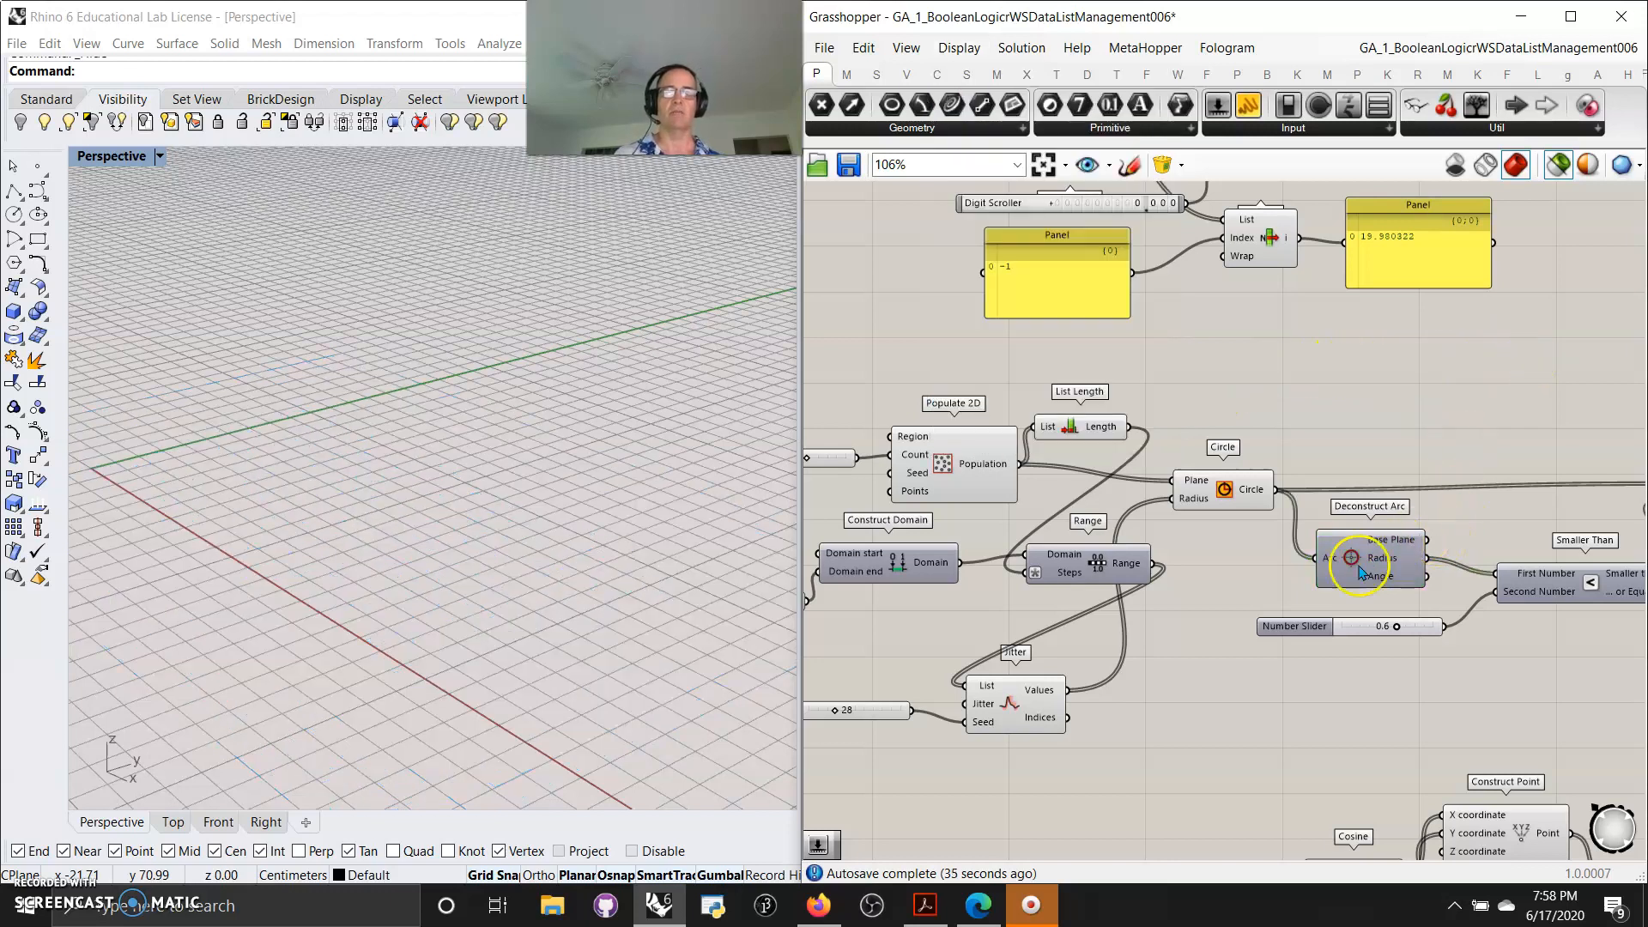
Add a Panel connected to the Deconstruct Arc Radius output and enlarge it to show the values
right_click_drag(494, 571, 463, 593)
right_click_drag(1401, 712, 1313, 714)
left_click(1145, 507)
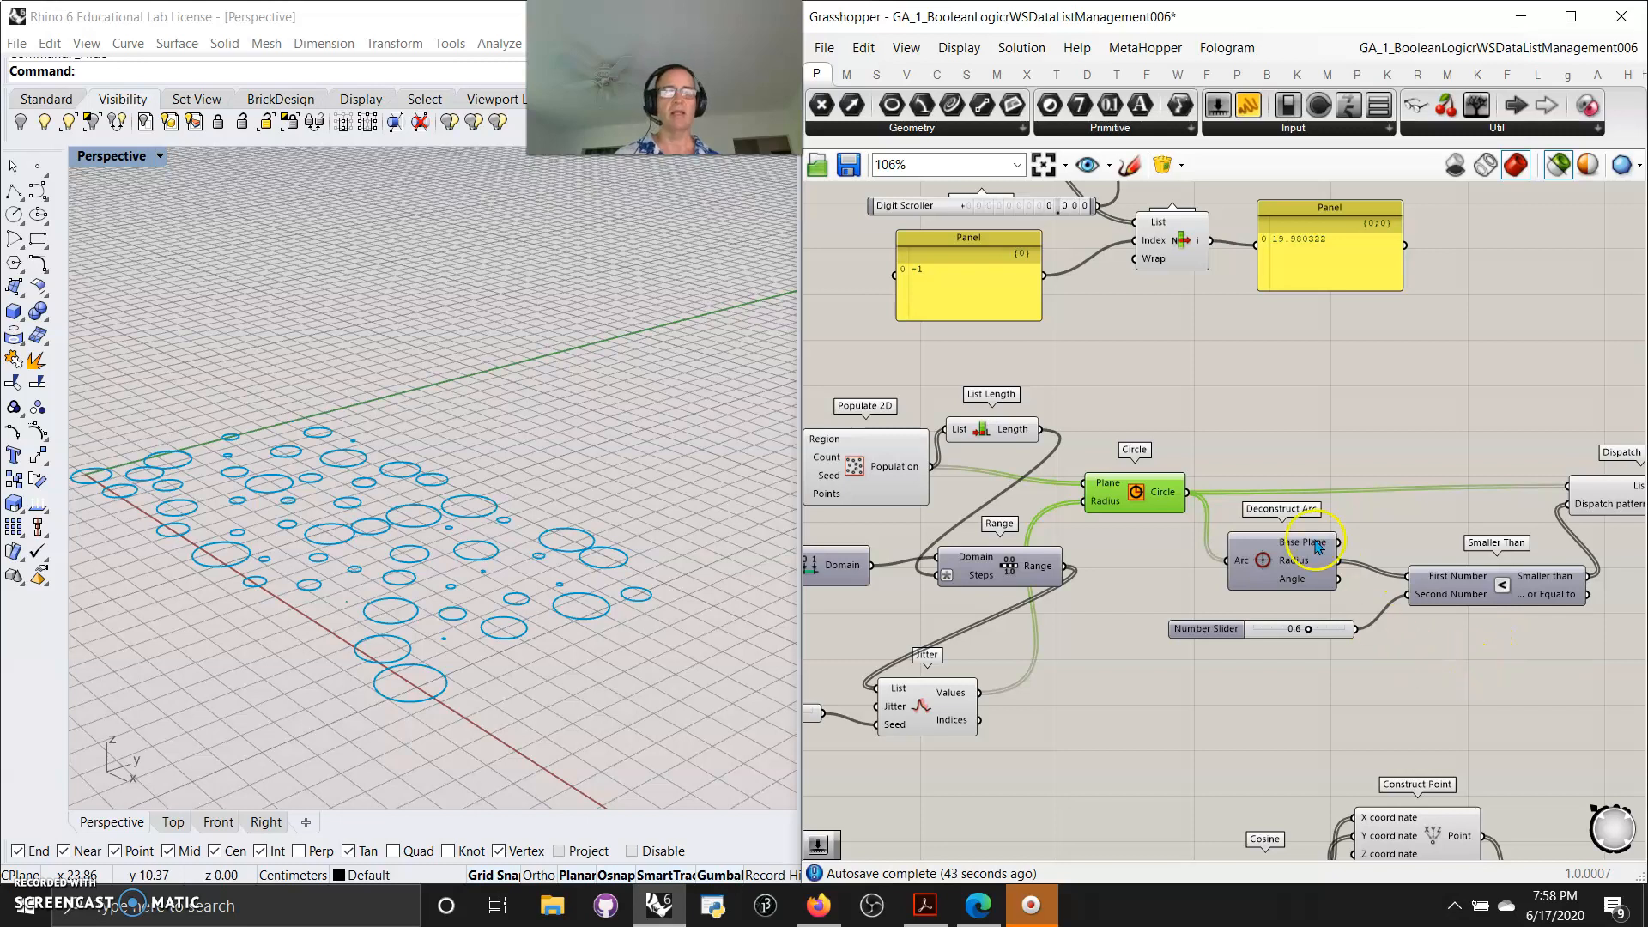
mouse_move(1301, 568)
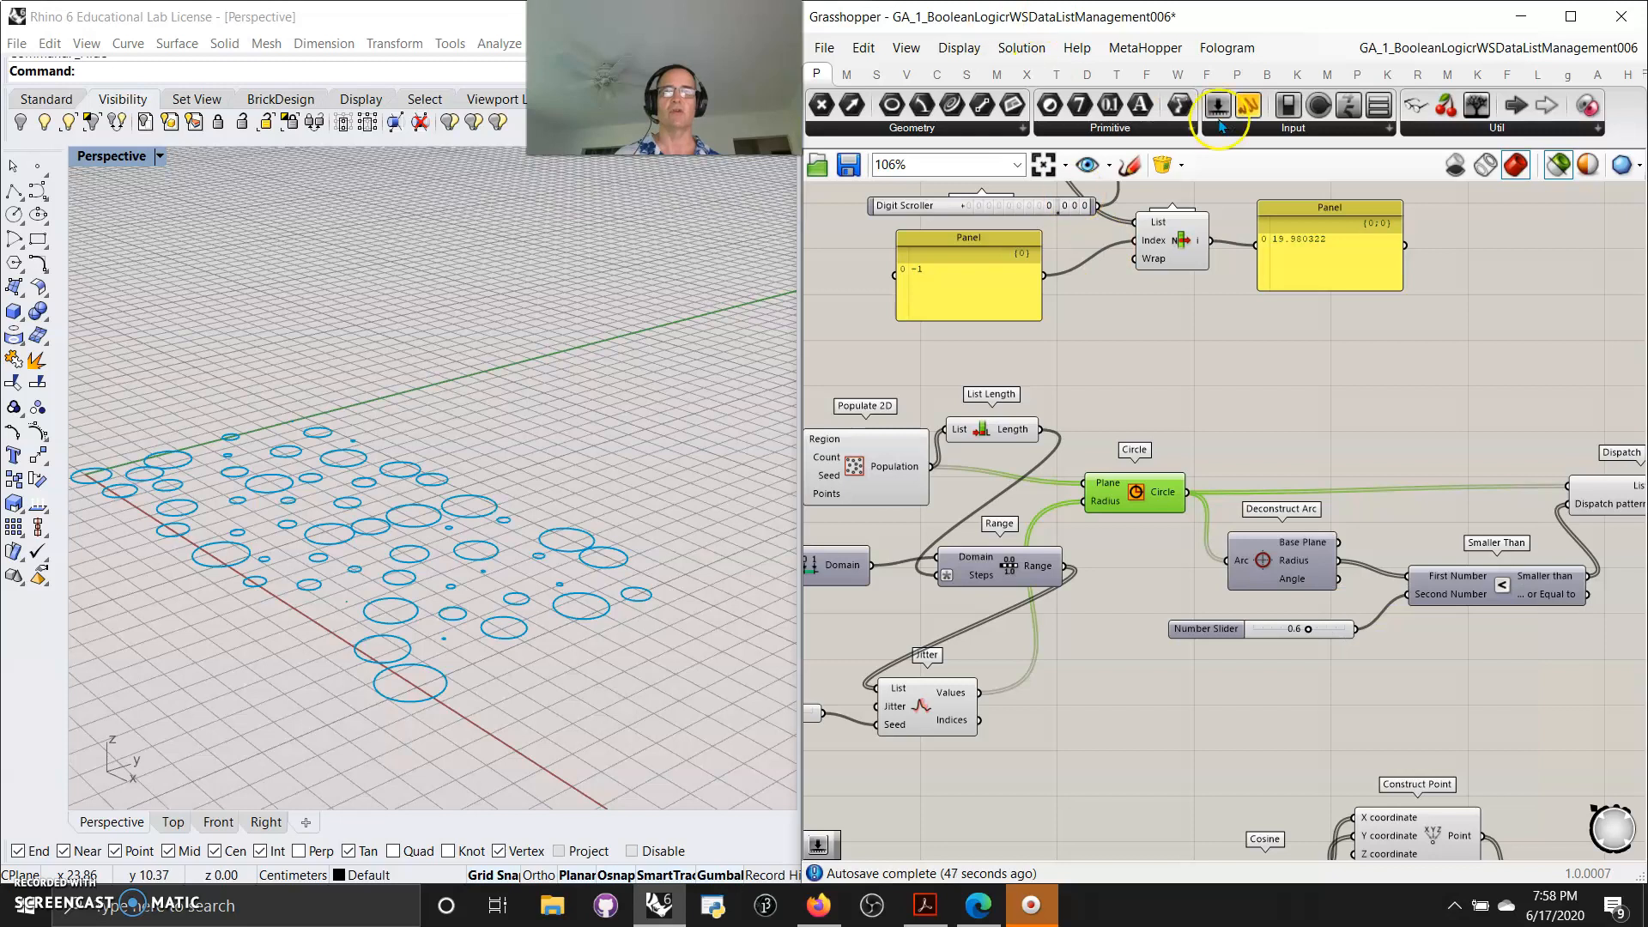
left_click_drag(1248, 104, 1434, 390)
left_click_drag(1341, 561, 1359, 391)
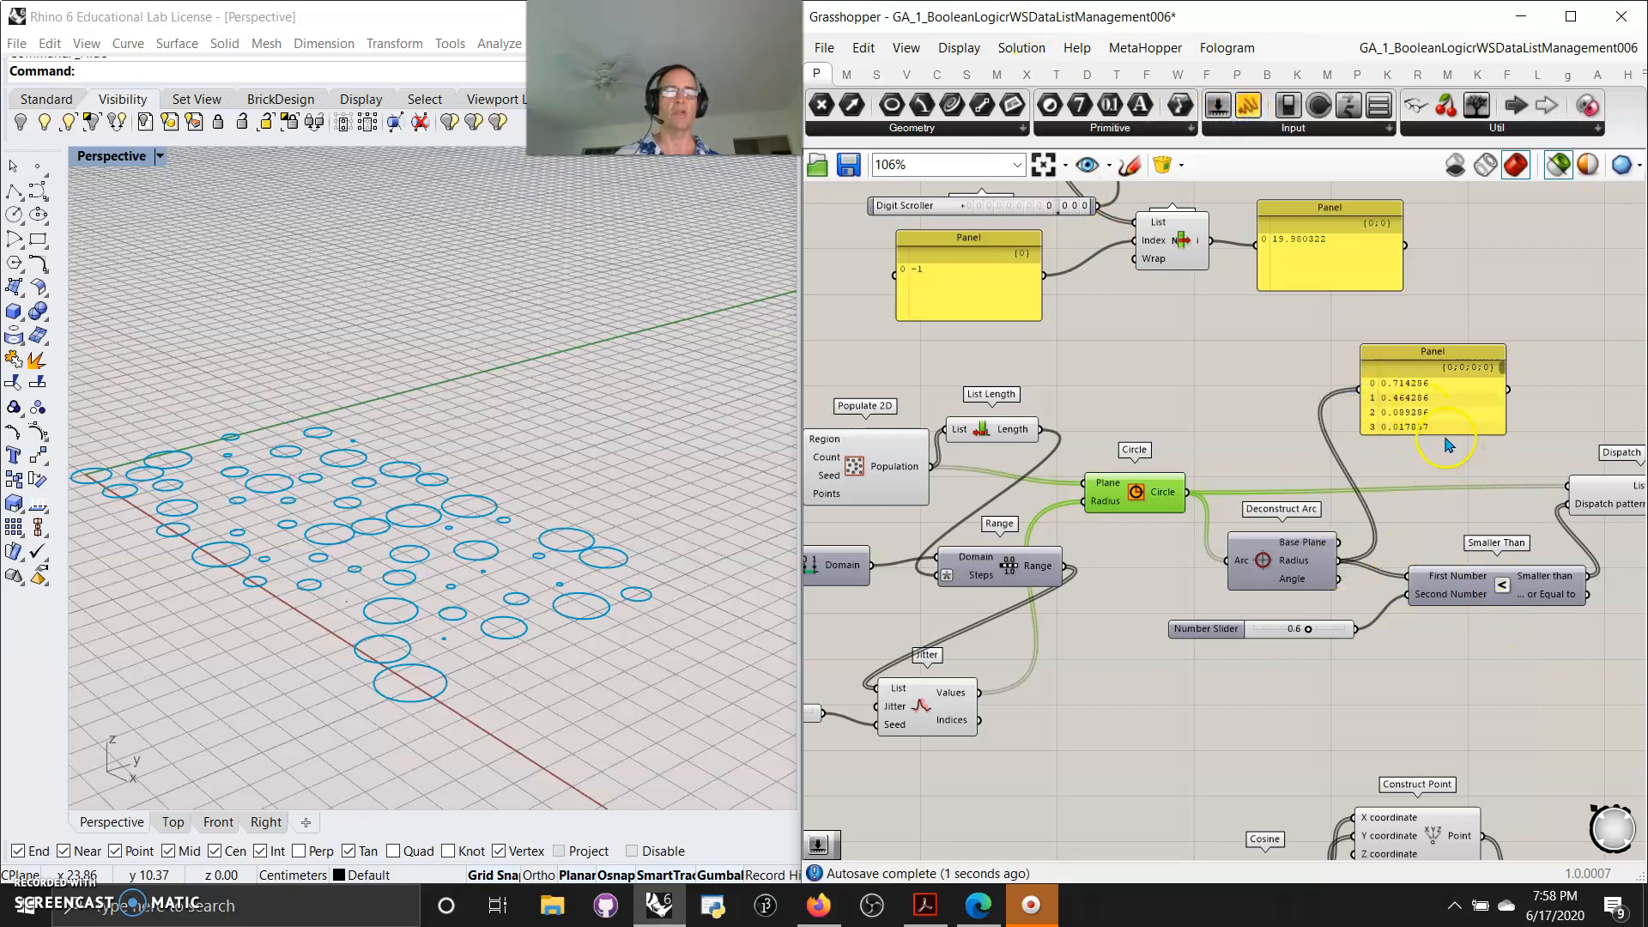
left_click_drag(1445, 432, 1443, 501)
Reposition the radius Panel and preview the Deconstruct Arc component
right_click_drag(1455, 678, 1180, 643)
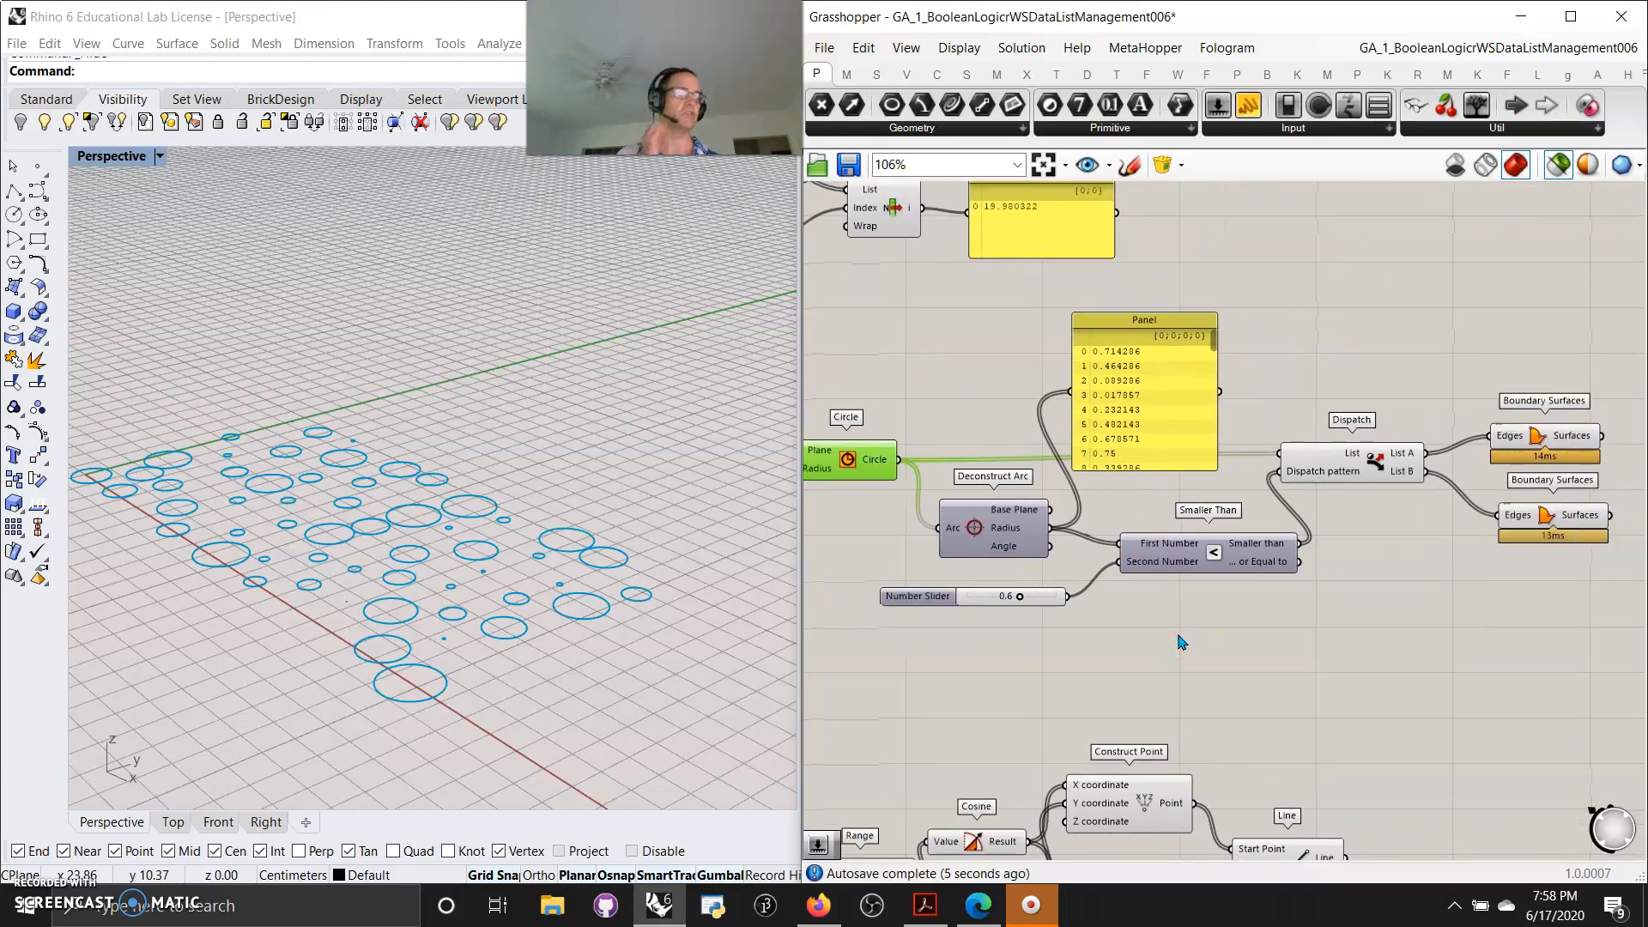
left_click_drag(1145, 429, 1150, 402)
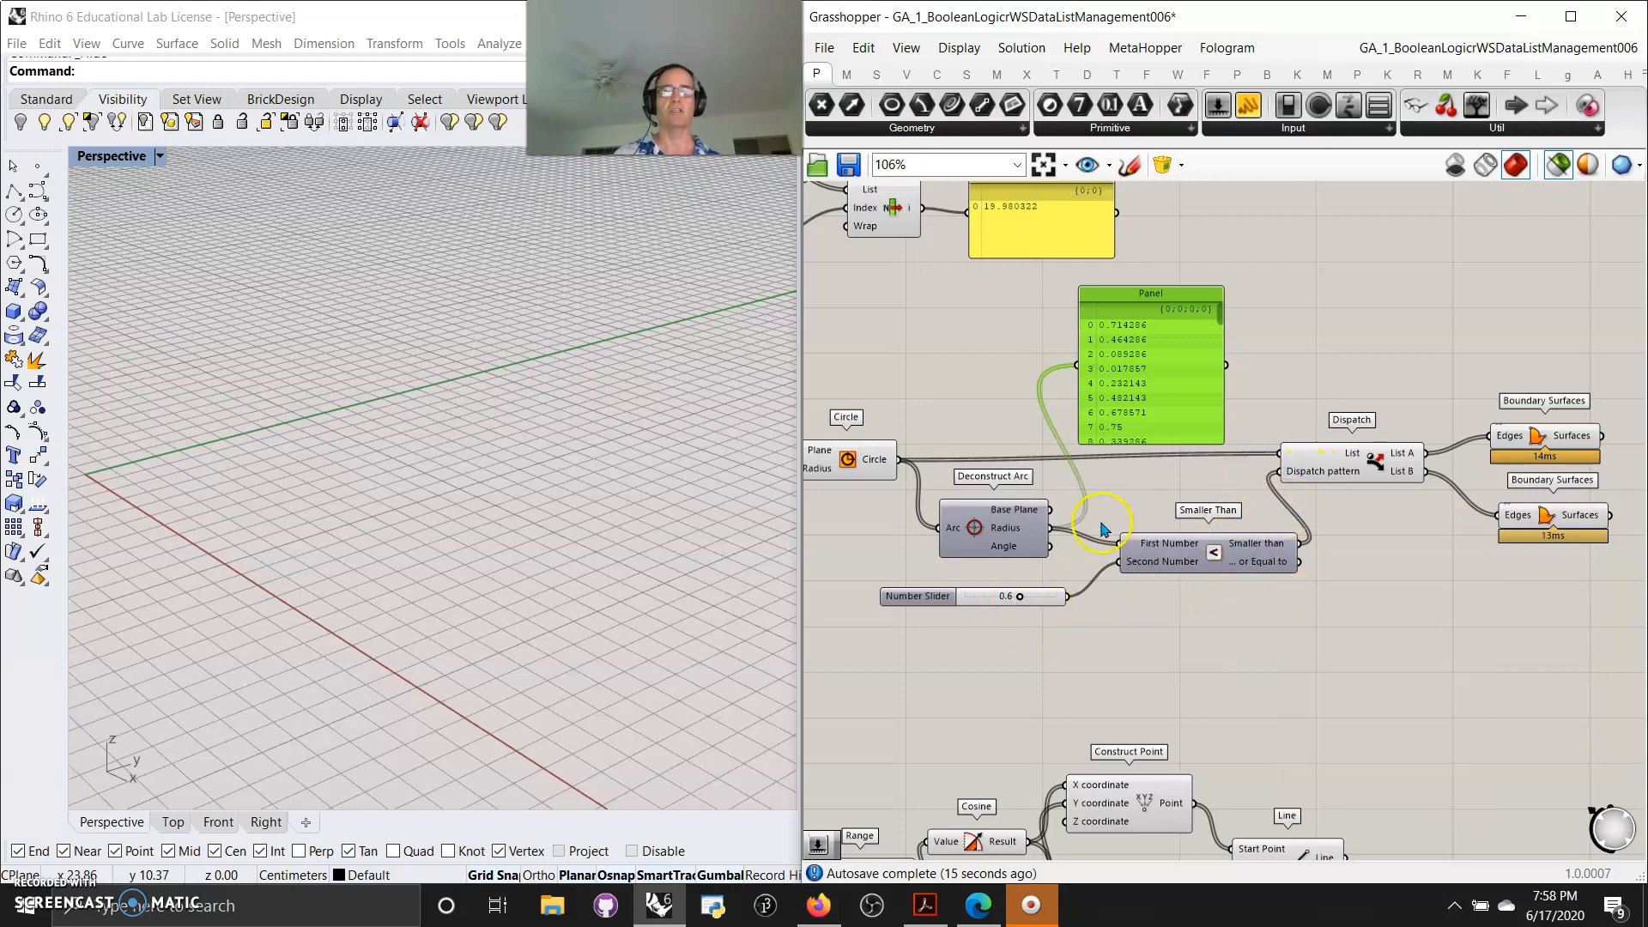
left_click(998, 532)
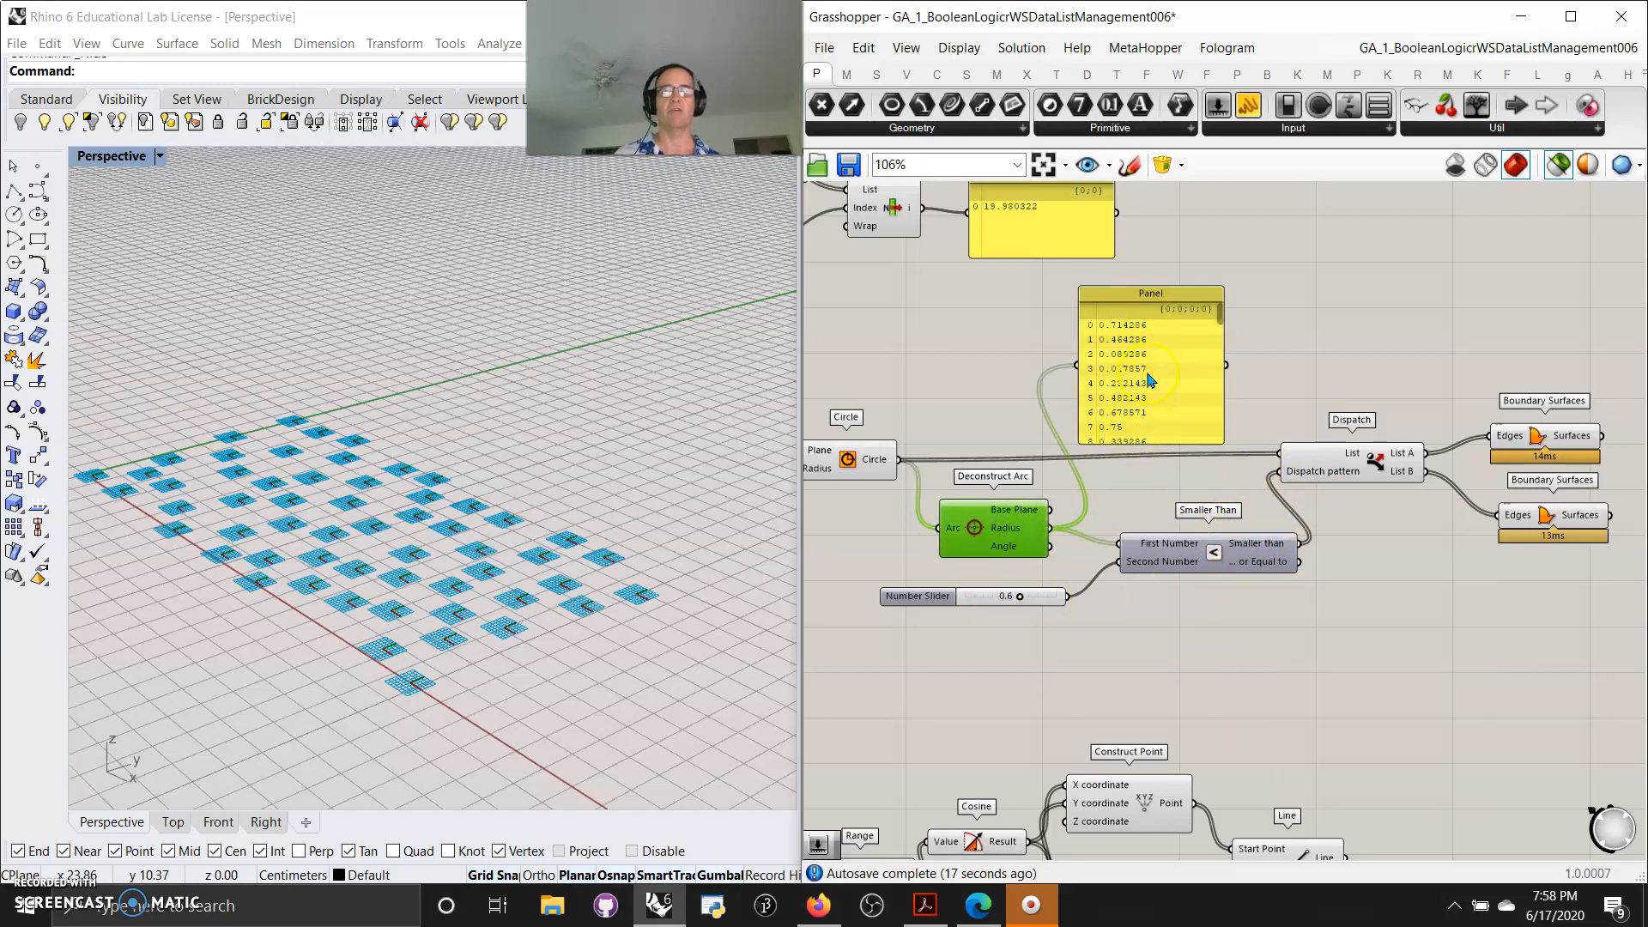
Preview the Dispatch component and both Boundary Surfaces components fed by its List A and List B
left_click(1351, 461)
left_click(1559, 437)
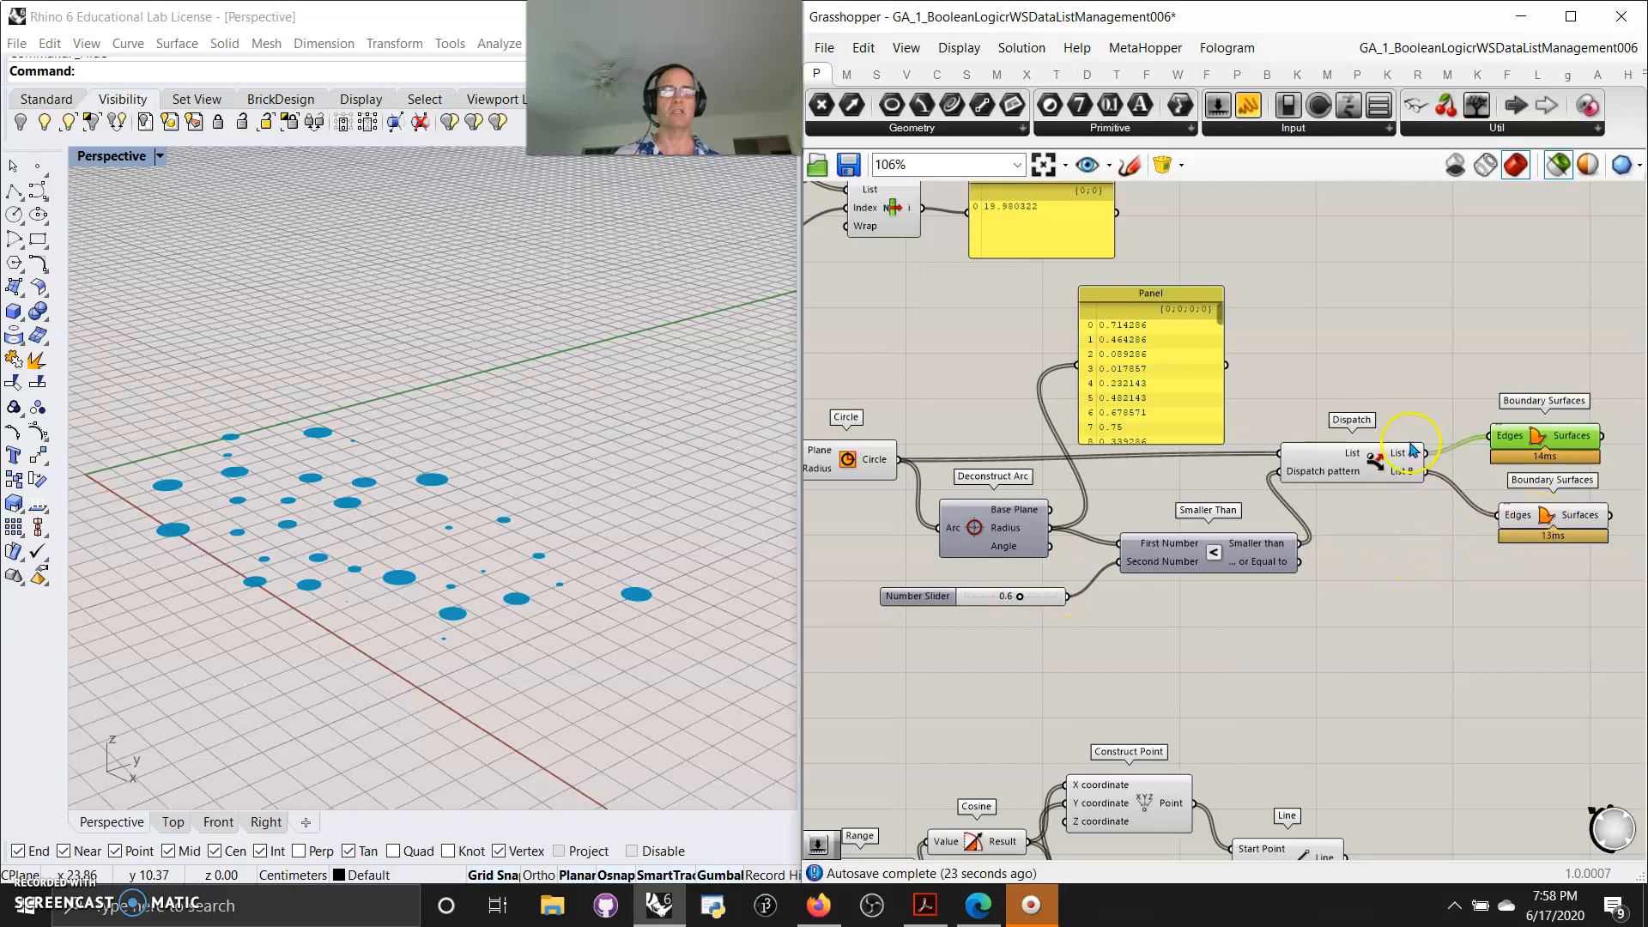
left_click(1536, 527)
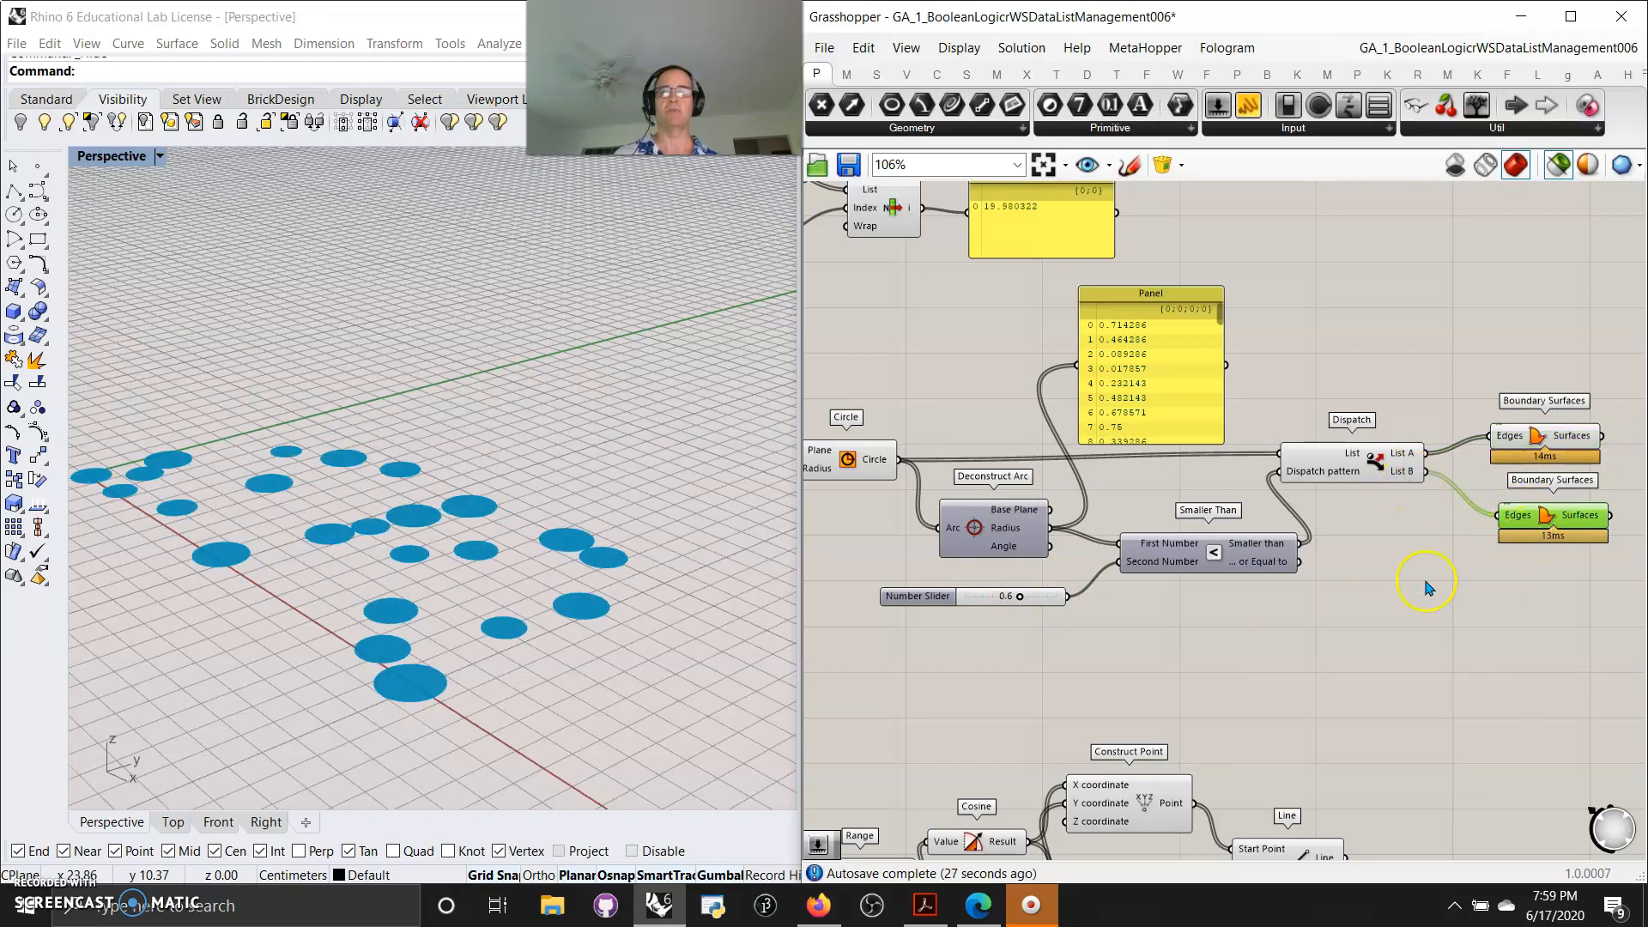
Set the Smaller Than comparison slider to 0.5
left_click_drag(1026, 604, 1011, 605)
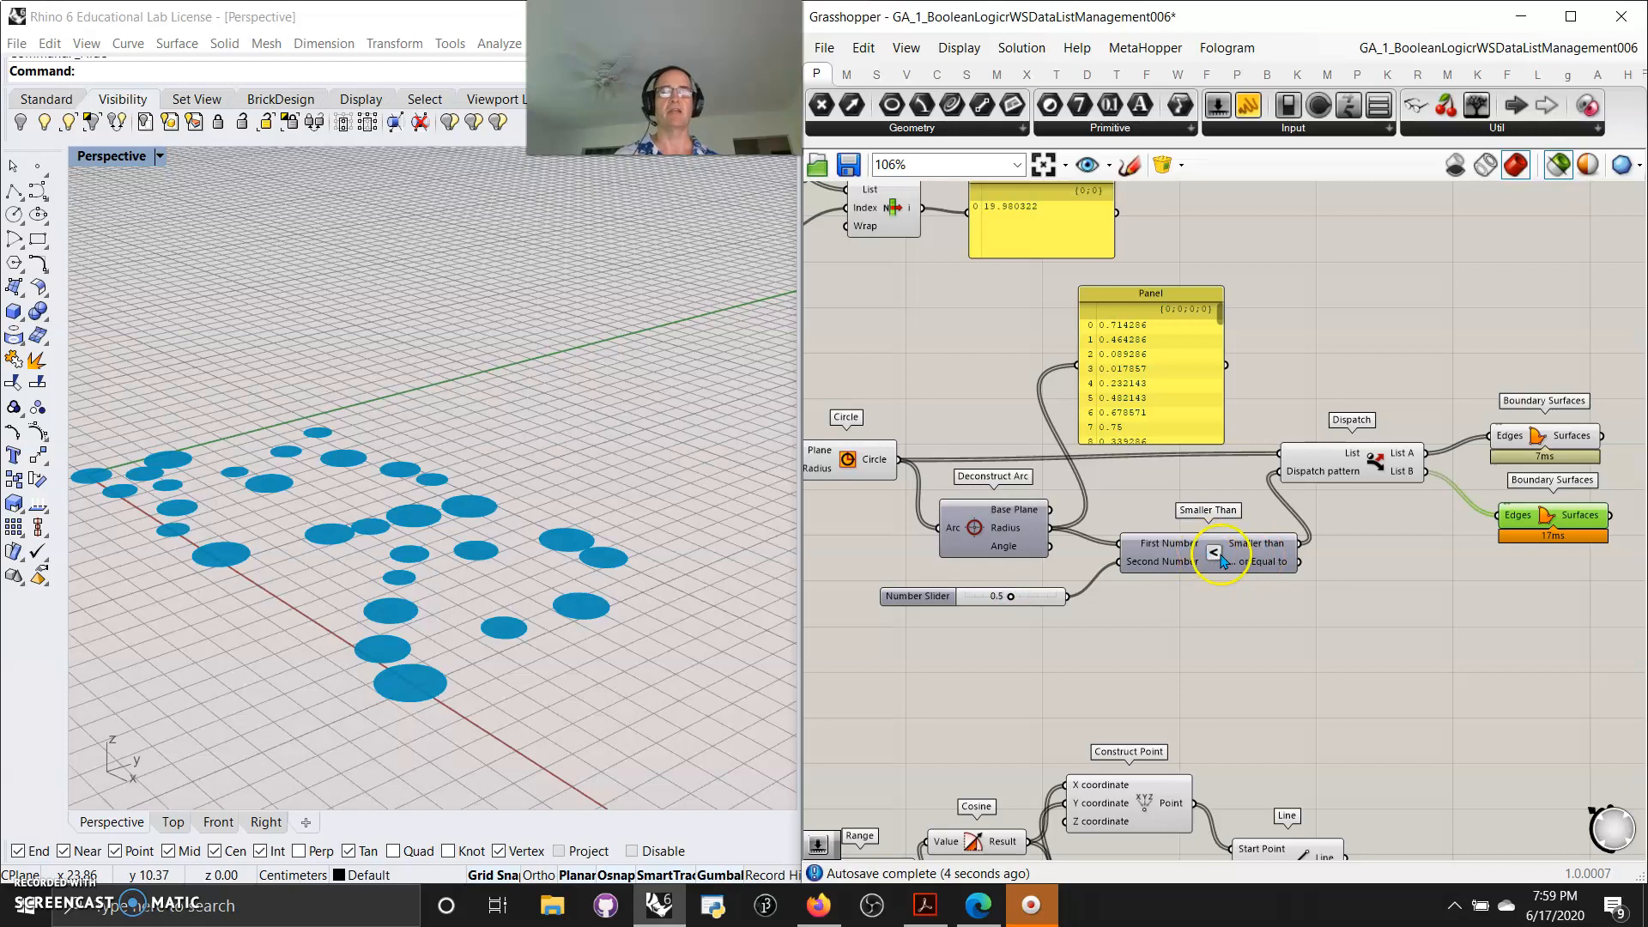
right_click_drag(1140, 656, 1342, 648)
scroll(1182, 656, "down", 5)
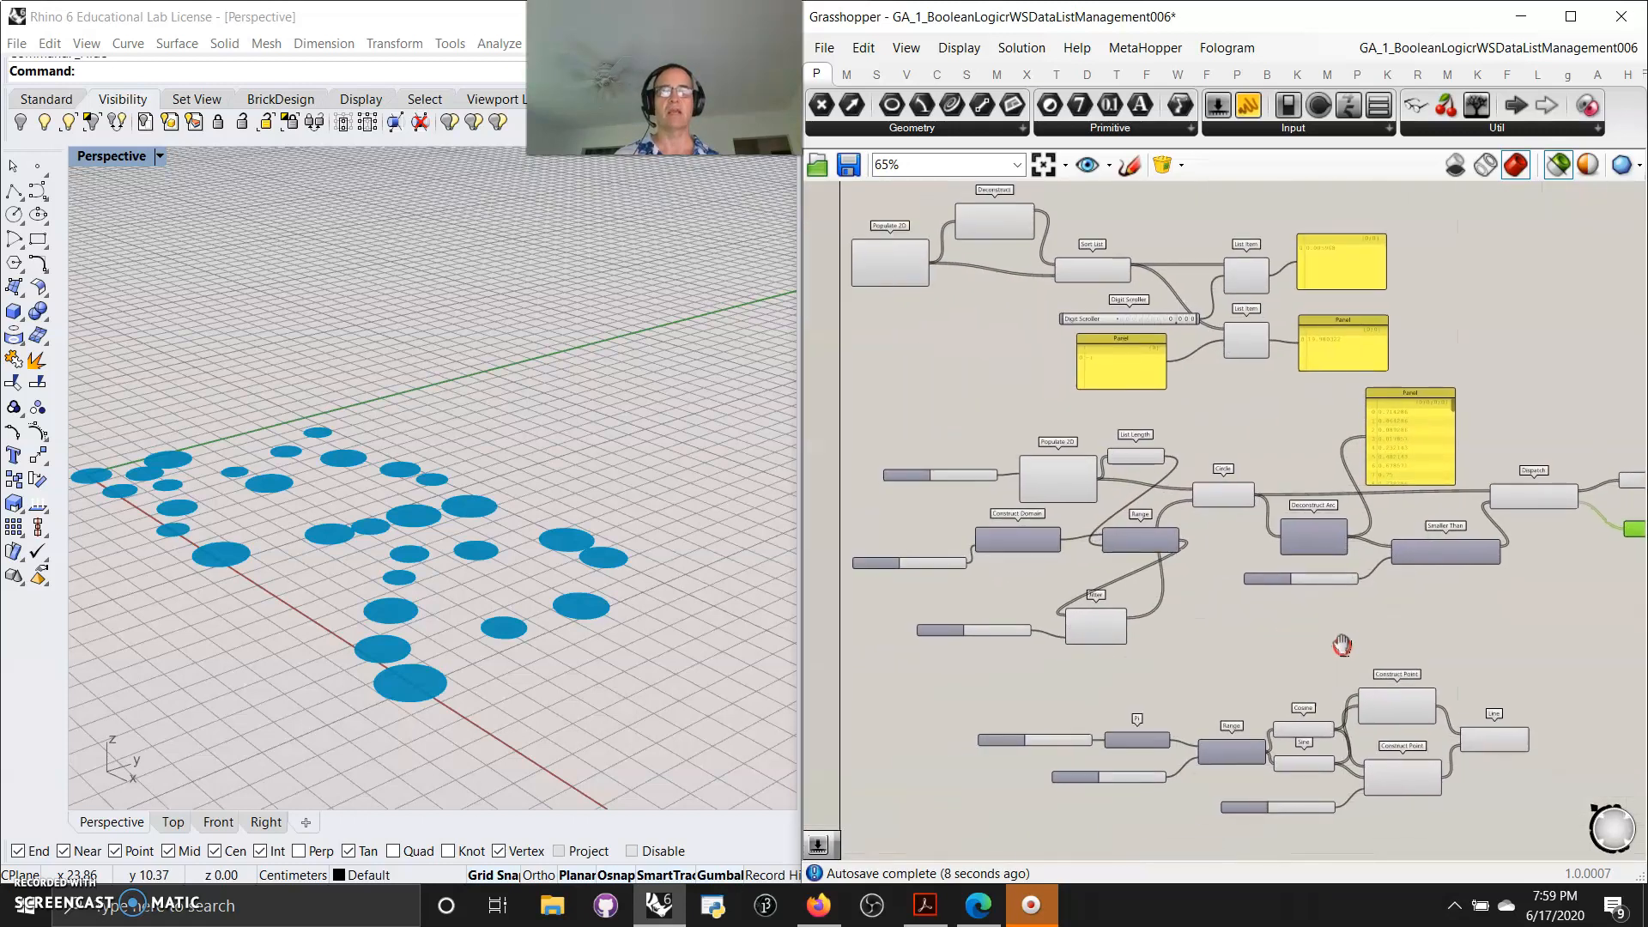
scroll(1446, 562, "up", 5)
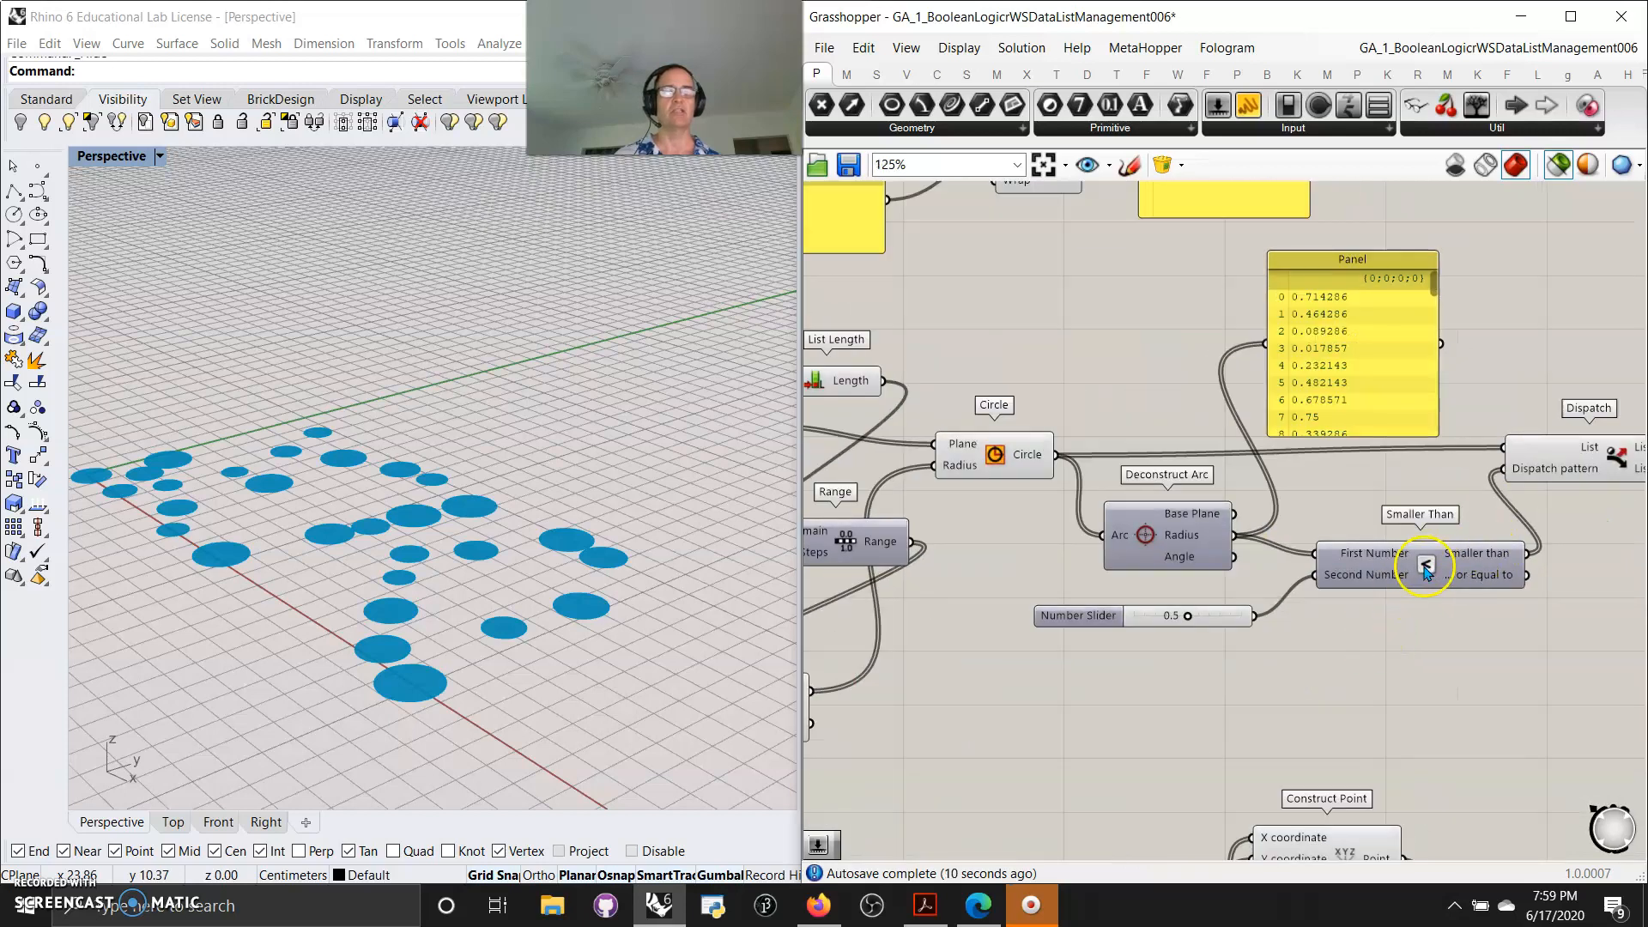
right_click_drag(1179, 712, 1168, 645)
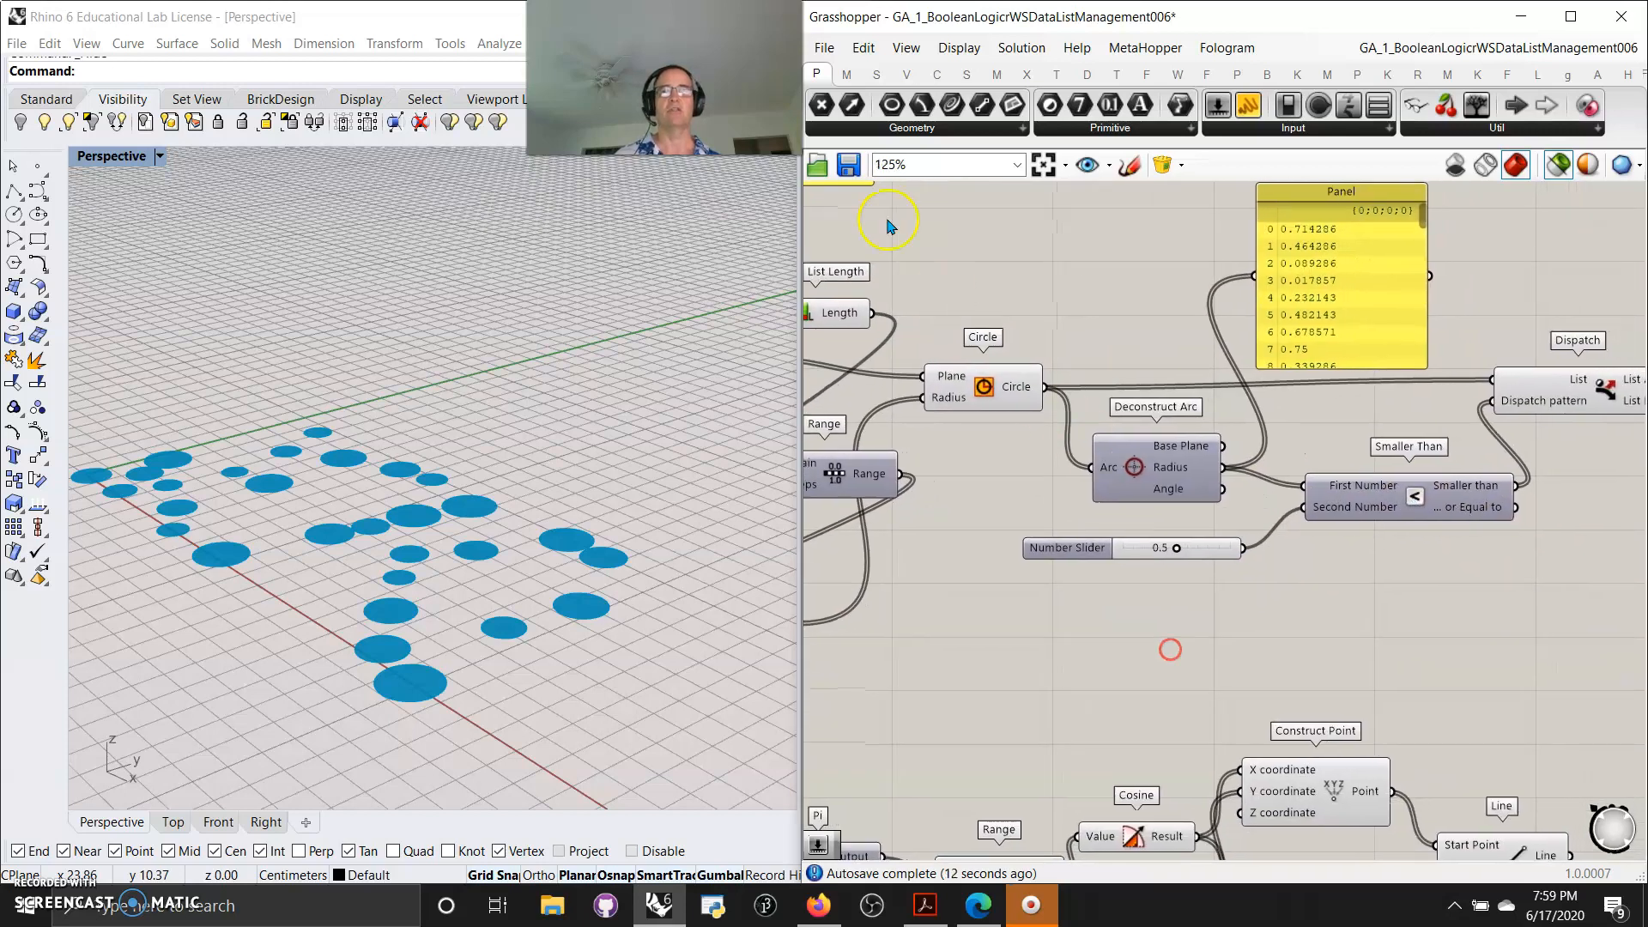
Open the Maths Operators components to locate the Smaller Than component
left_click(848, 74)
left_click(1052, 129)
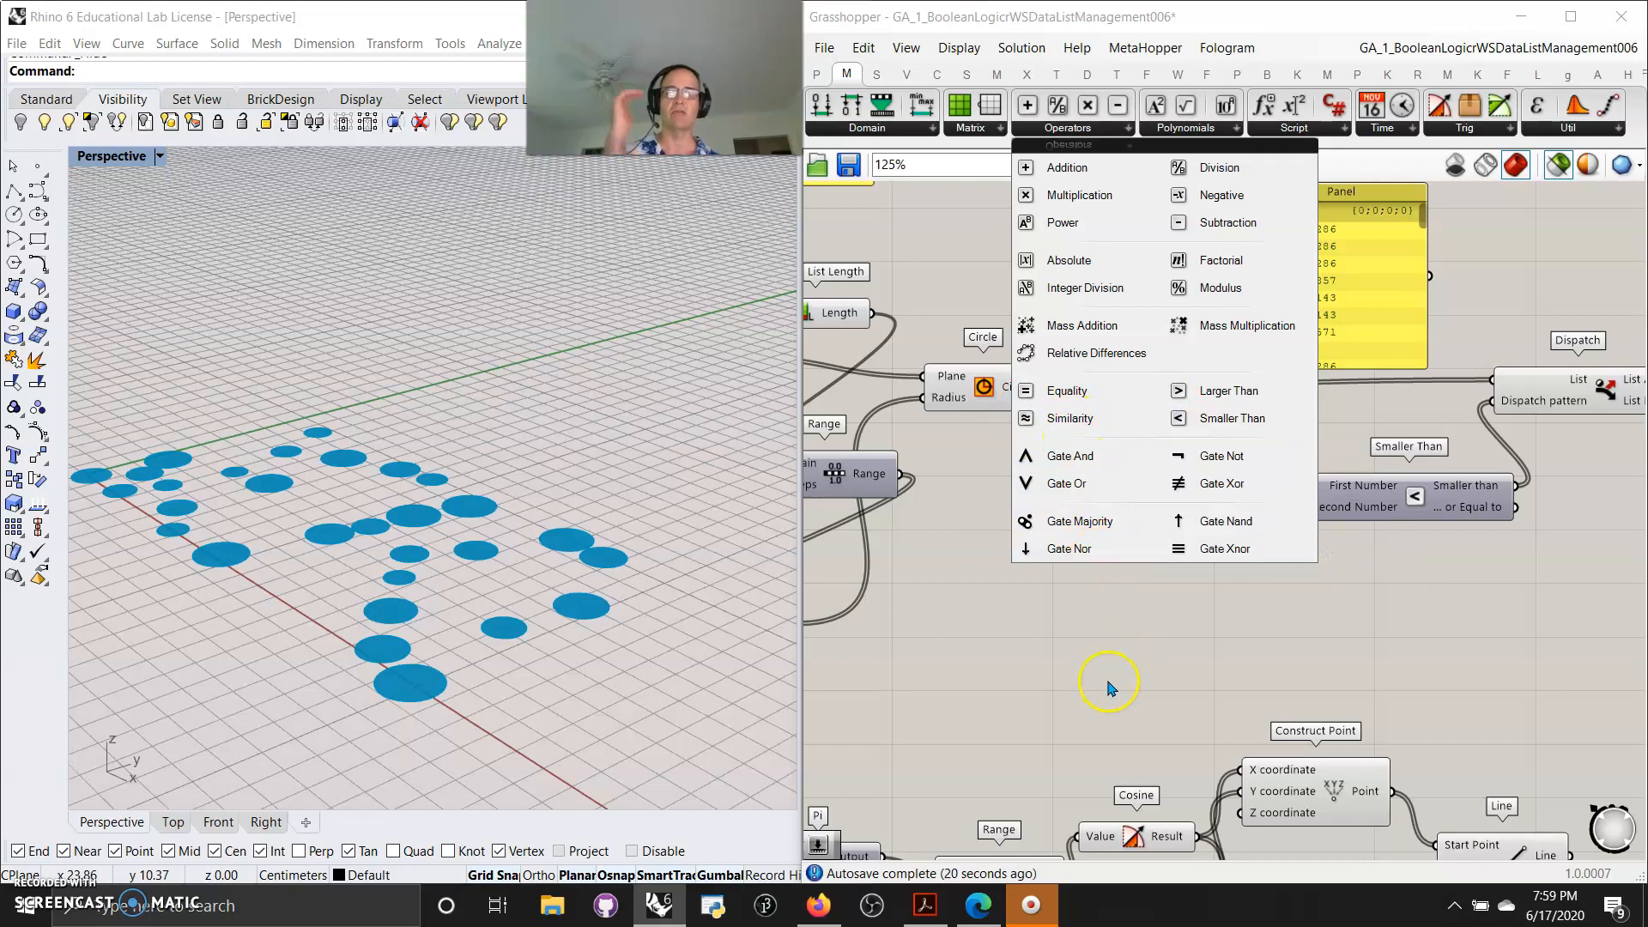
scroll(1085, 682, "down", 3)
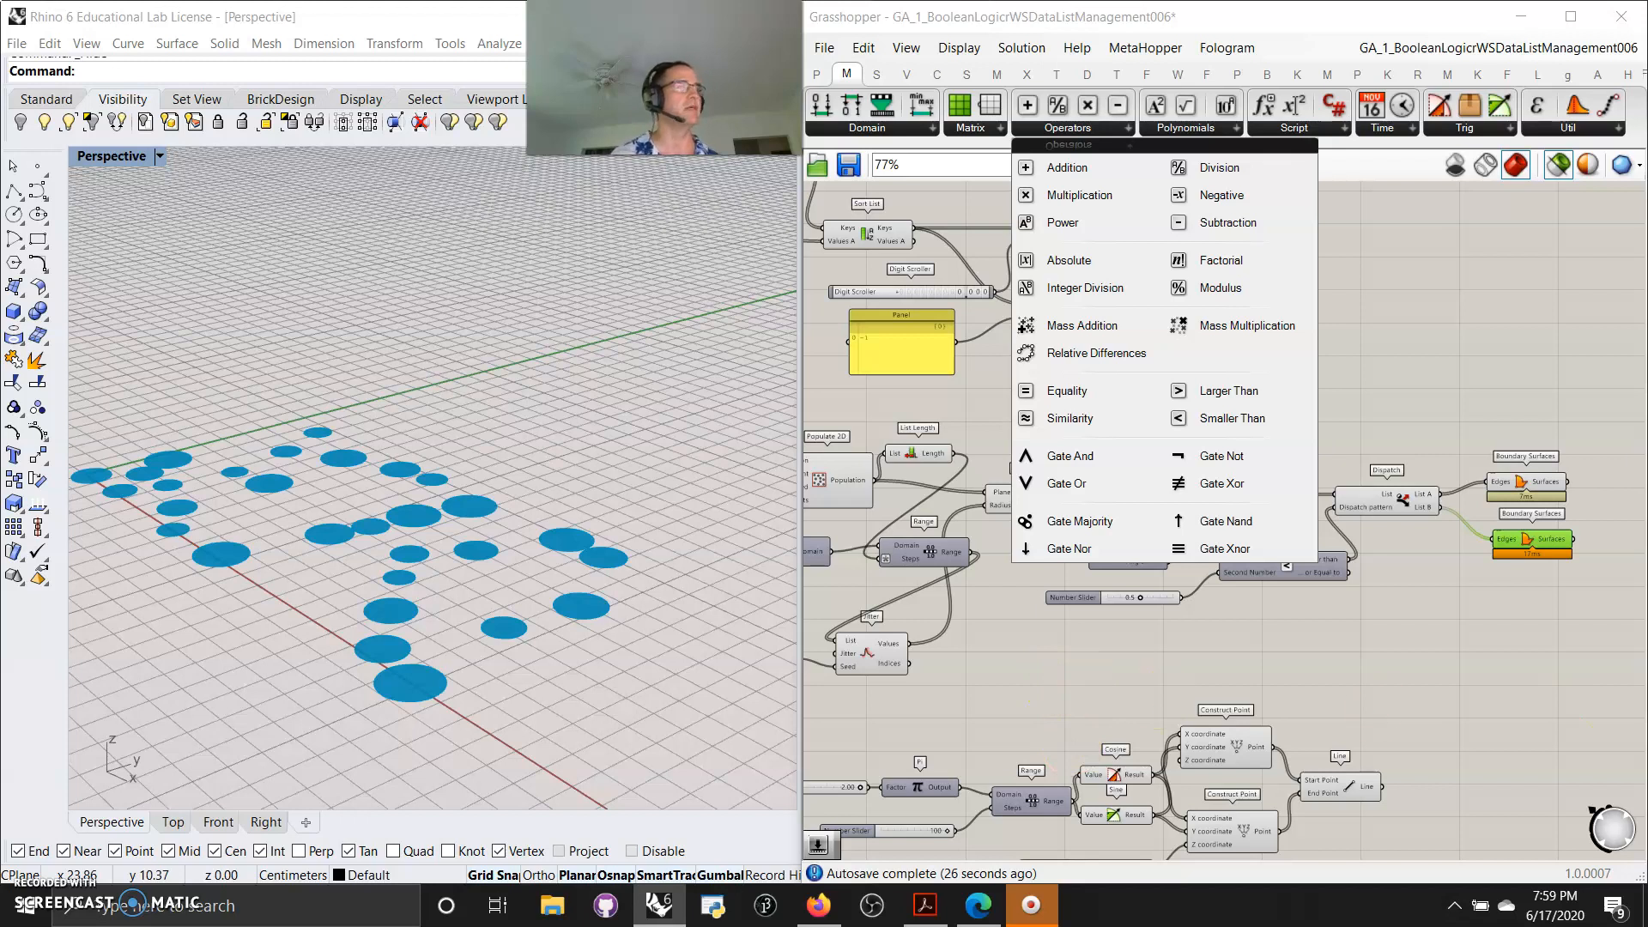
left_click(1368, 764)
right_click_drag(1026, 707, 1138, 344)
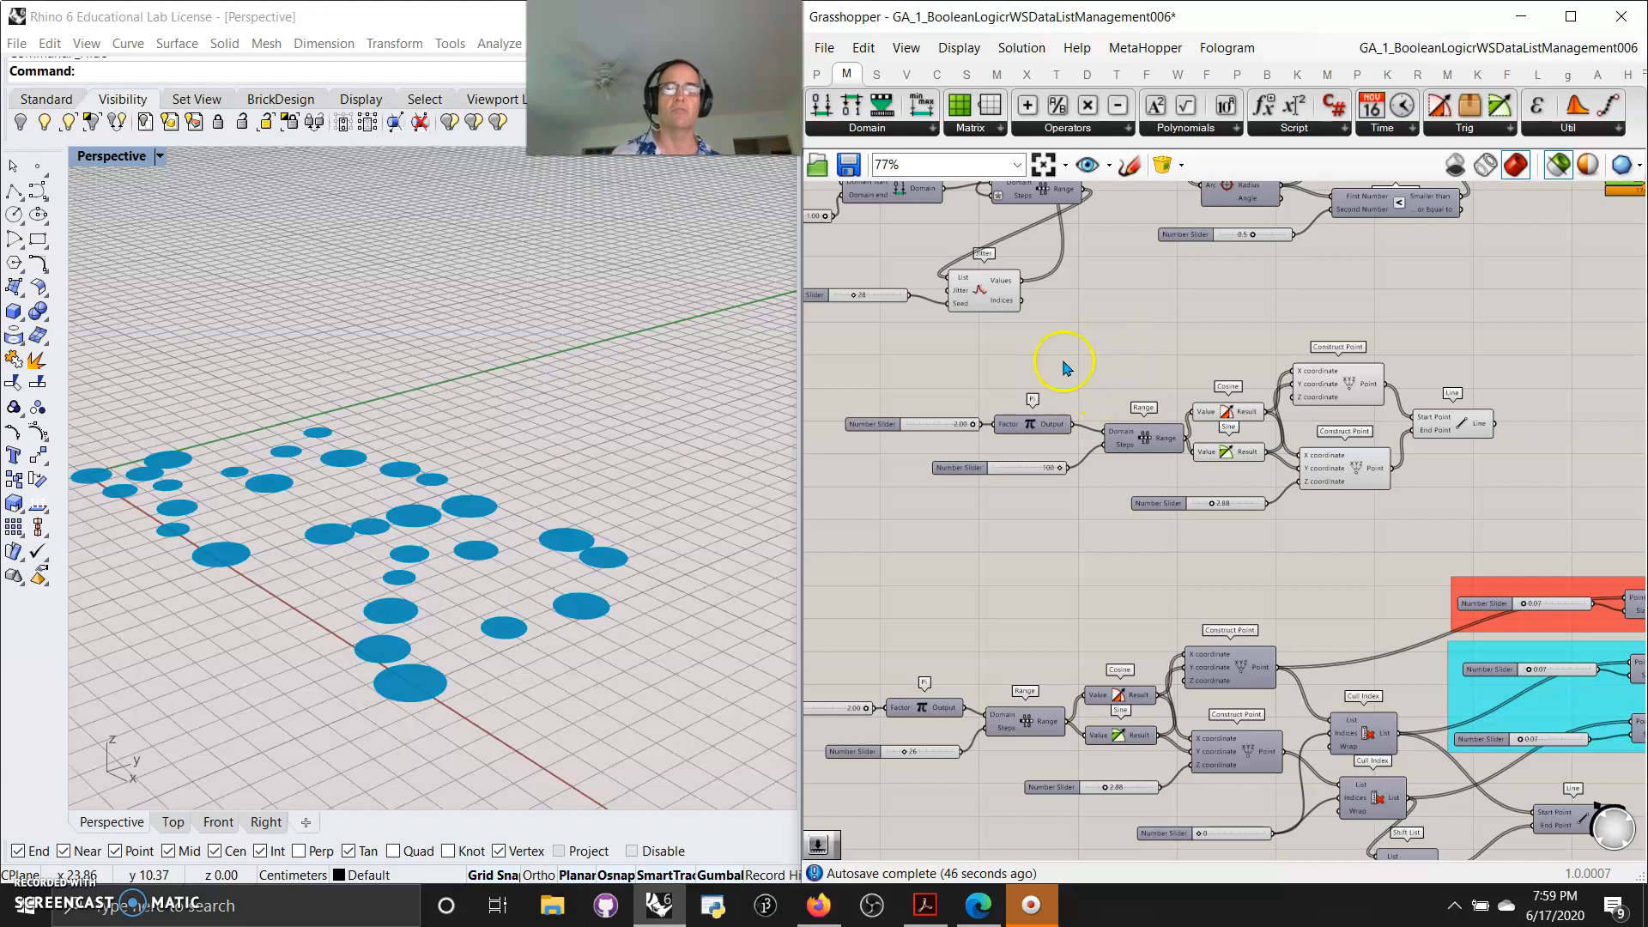
Preview both Construct Point components to display the two rings of points in the viewport
left_click(1338, 388)
right_click_drag(229, 519, 342, 535)
scroll(656, 580, "up", 14)
right_click_drag(684, 504, 673, 512)
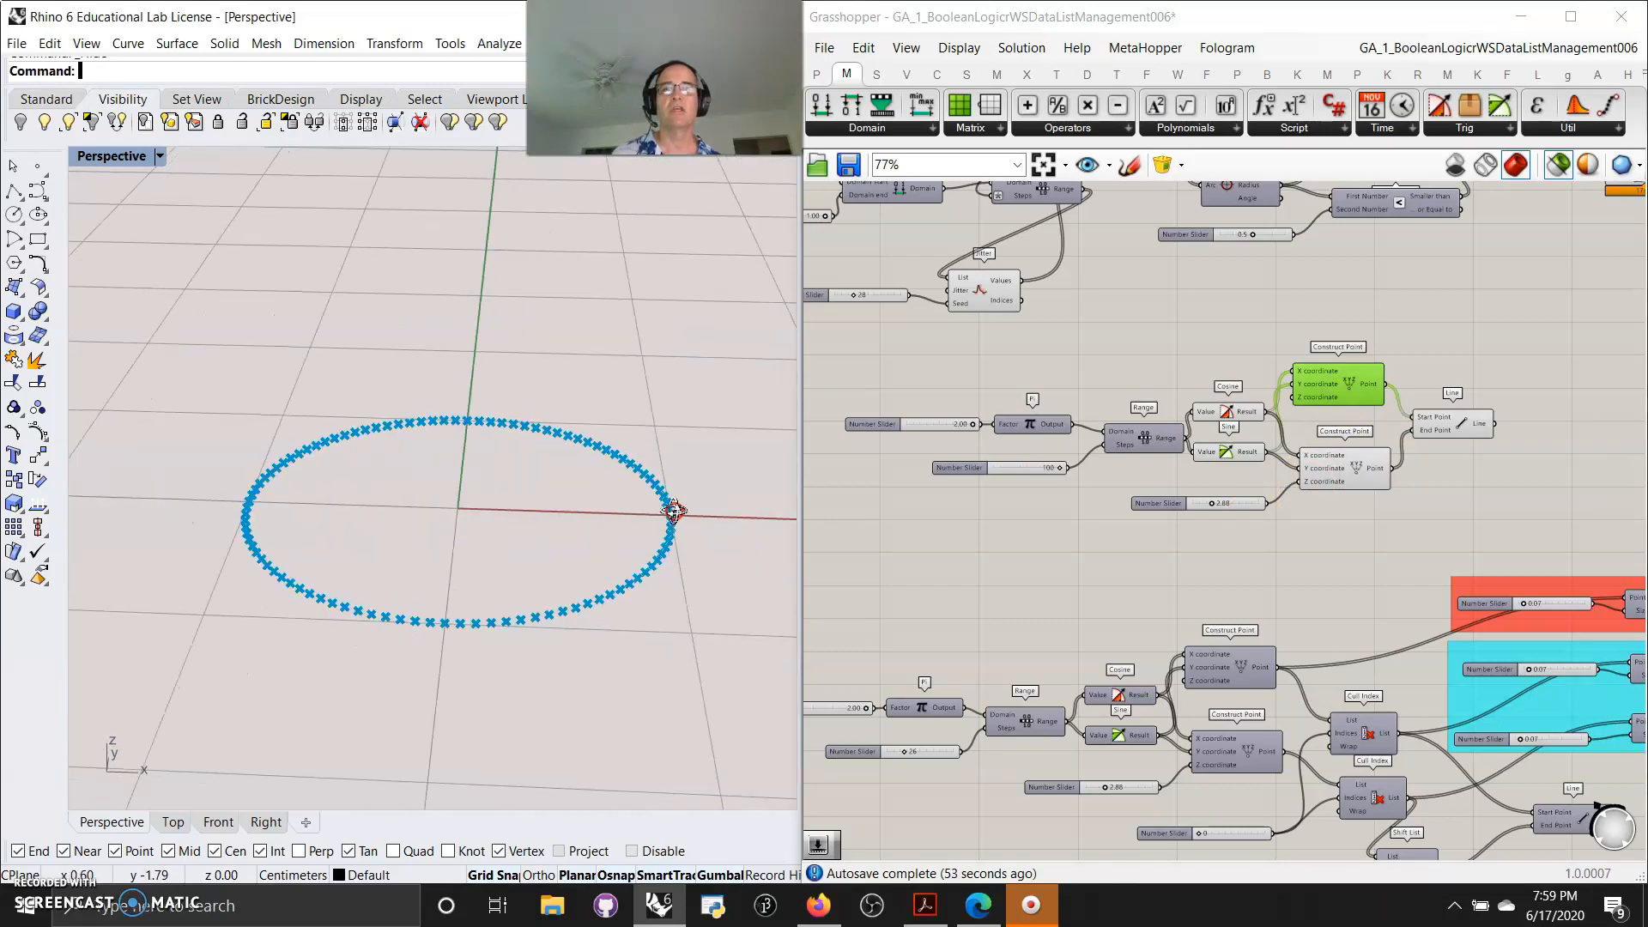
left_click(1349, 470, "shift")
scroll(662, 523, "down", 7)
right_click_drag(672, 459, 668, 467)
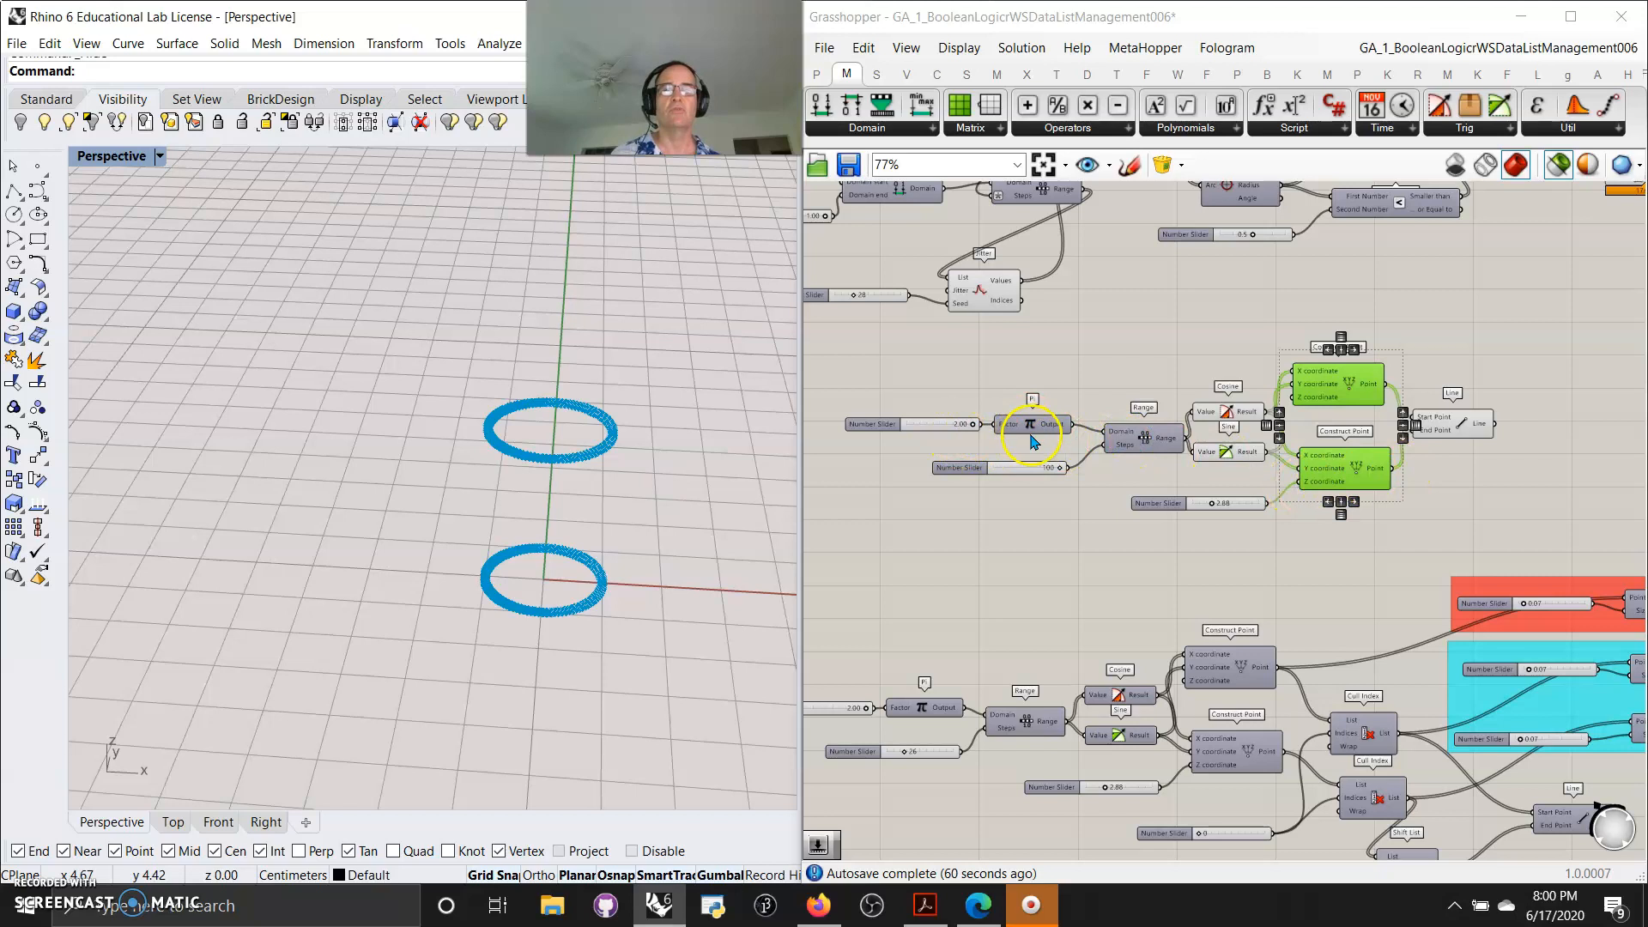
Add a Construct Domain component, feeding the Pi output into Domain end and its domain into the Range component
scroll(1043, 442, "up", 2)
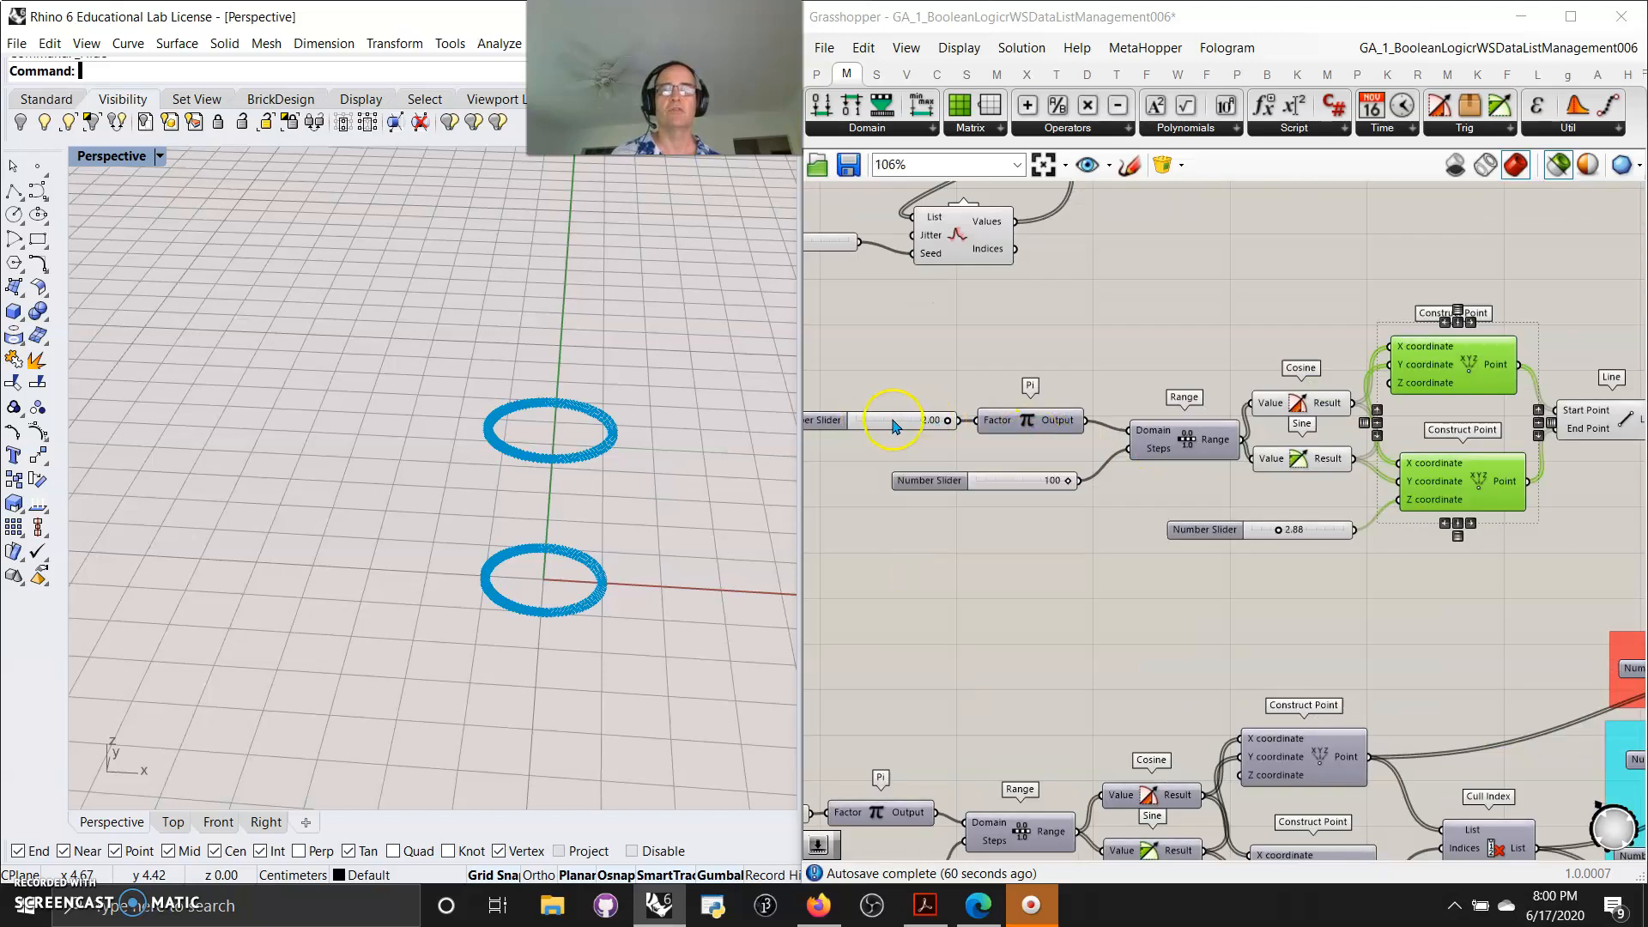
left_click_drag(947, 421, 1021, 440)
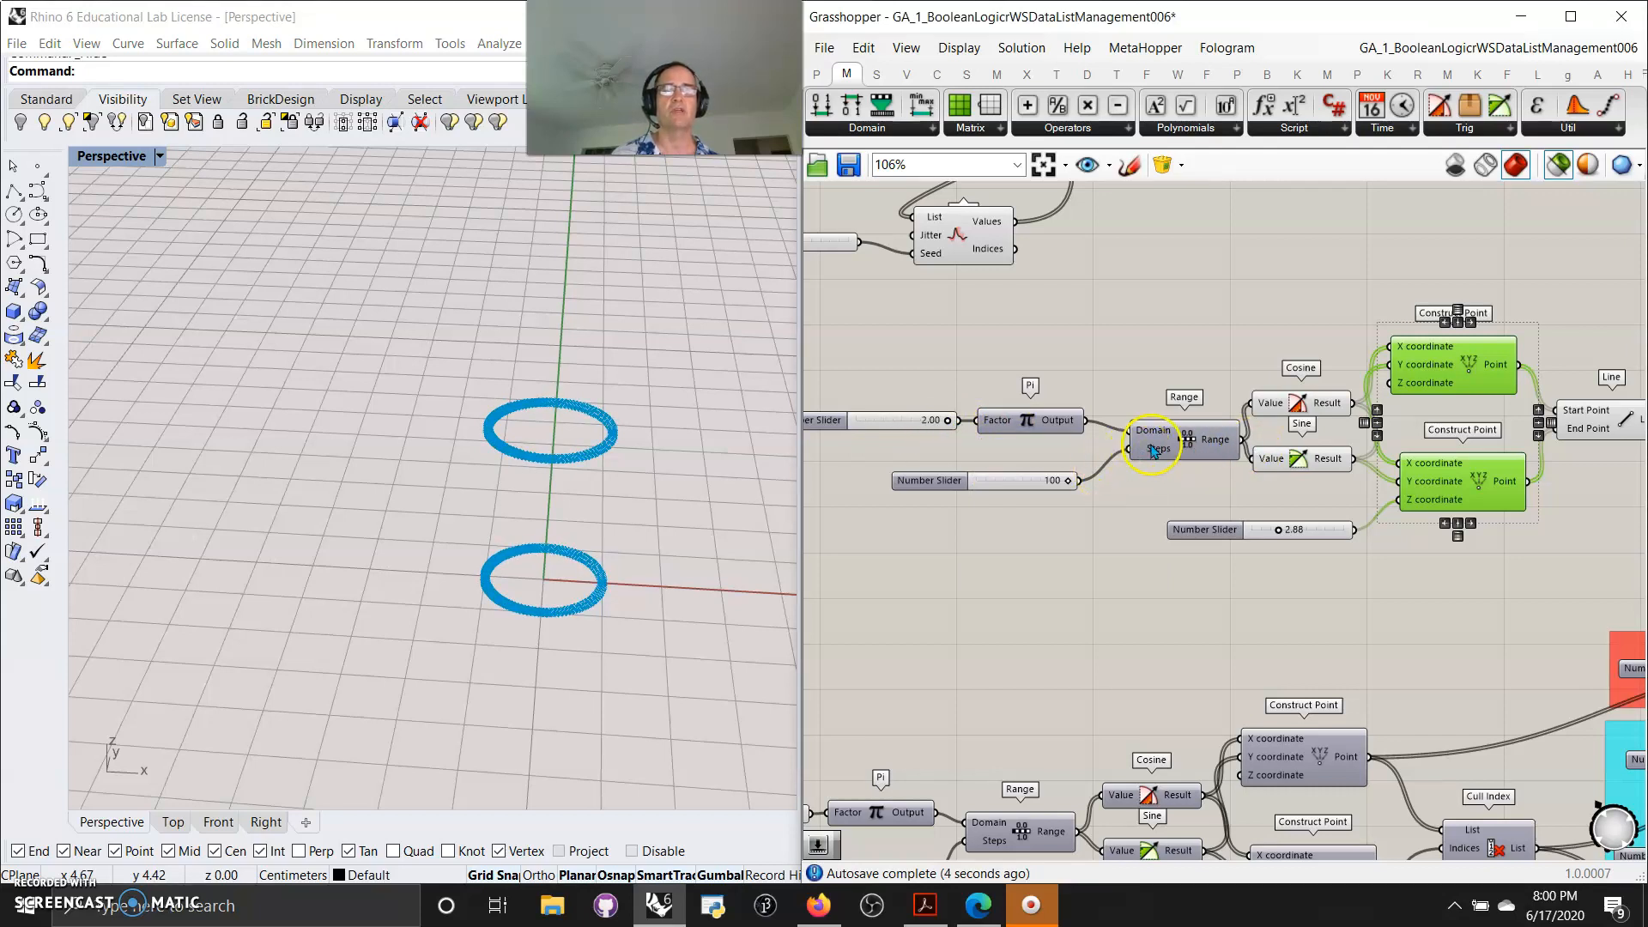
mouse_move(1143, 438)
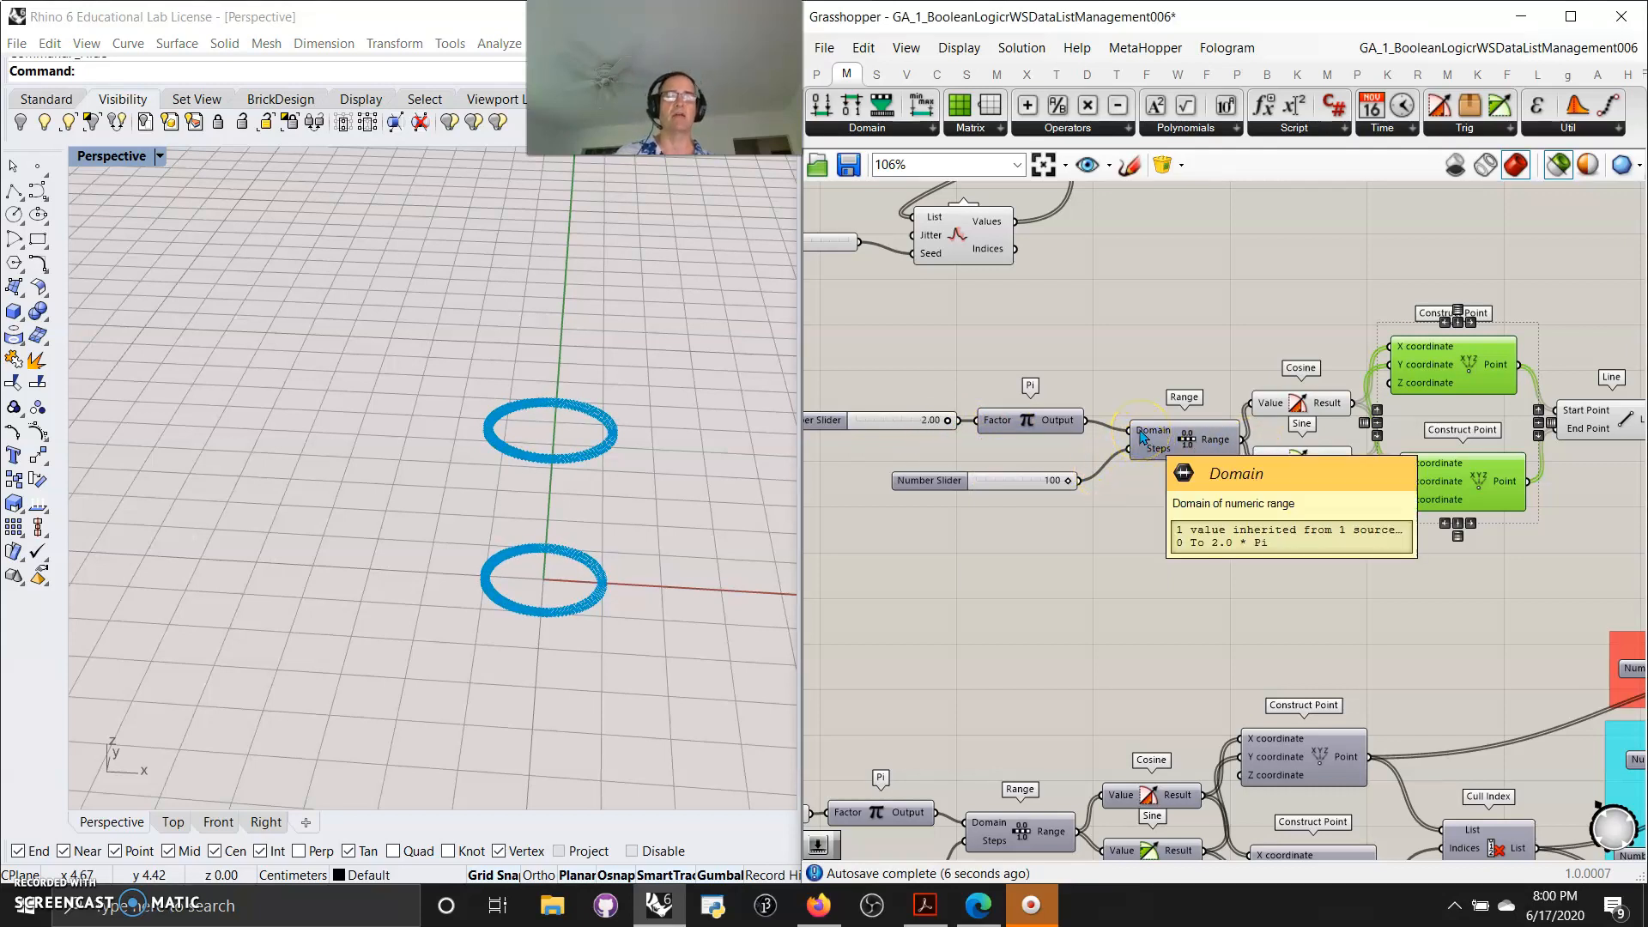
left_click(909, 131)
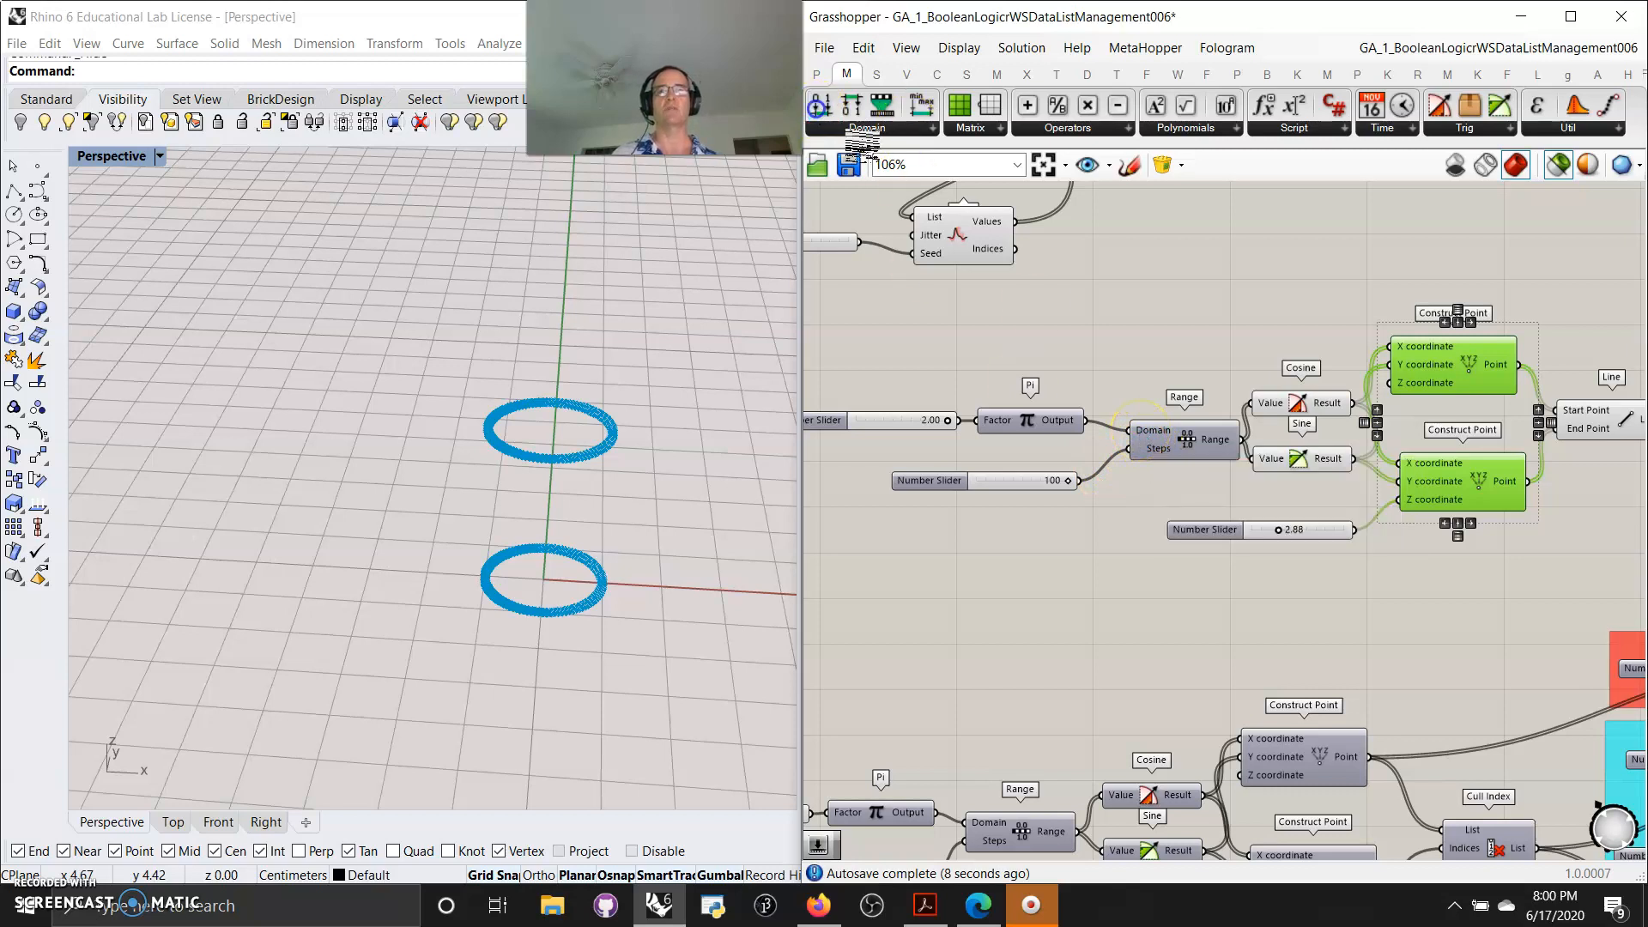
left_click_drag(810, 114, 1101, 337)
left_click_drag(1086, 421, 1029, 345)
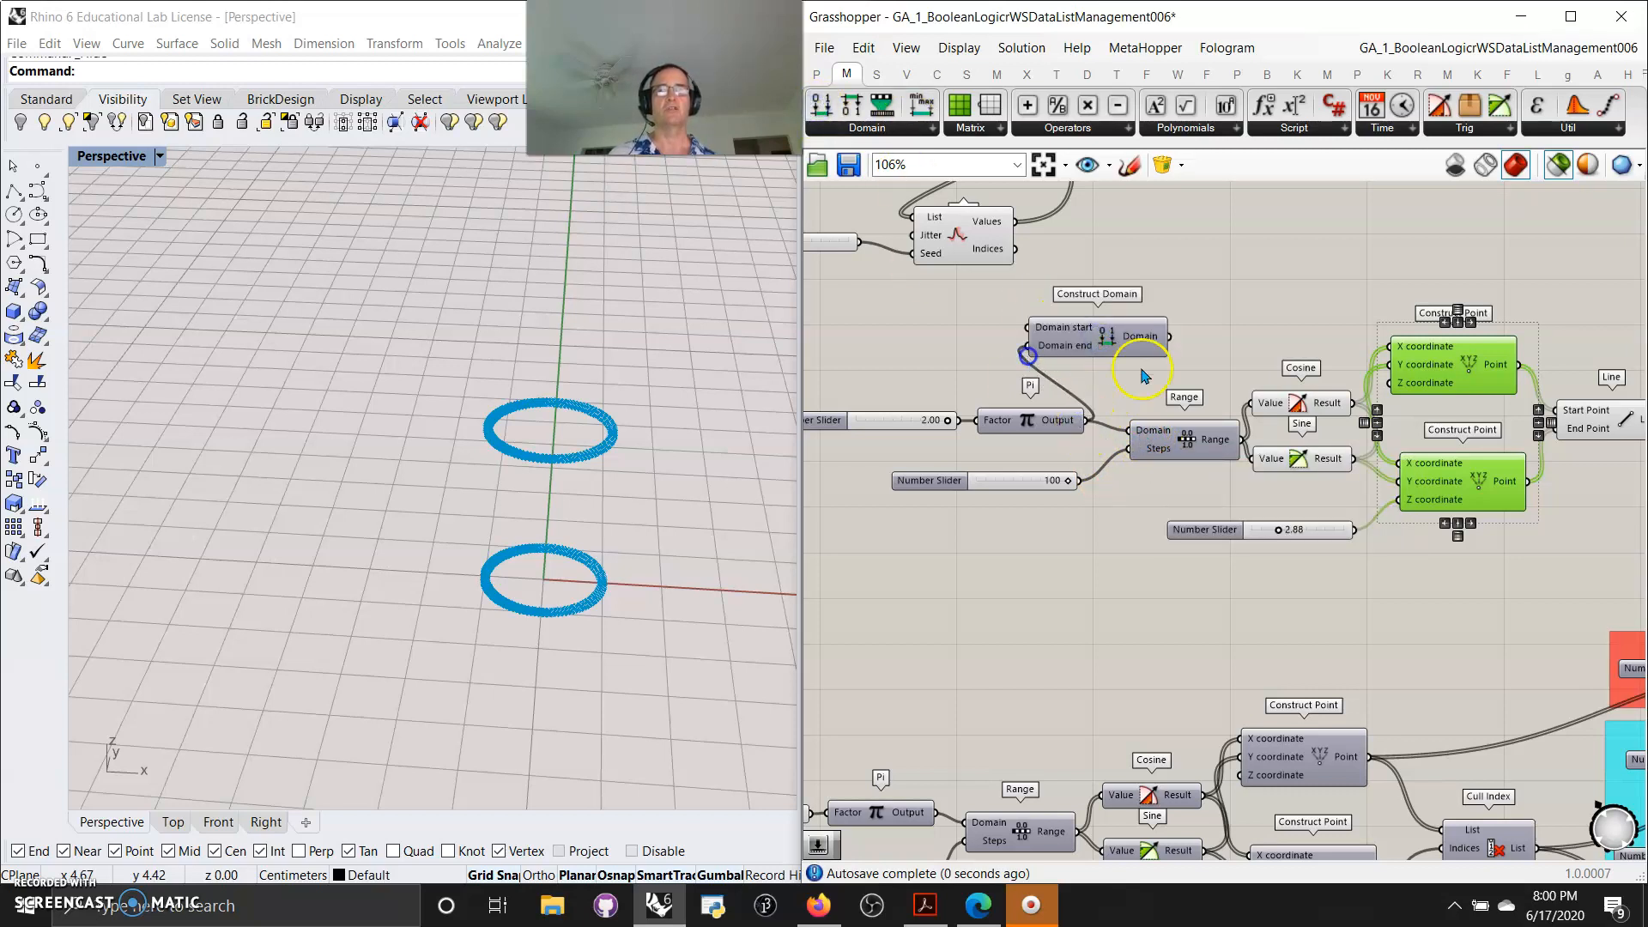
left_click_drag(1169, 336, 1008, 405)
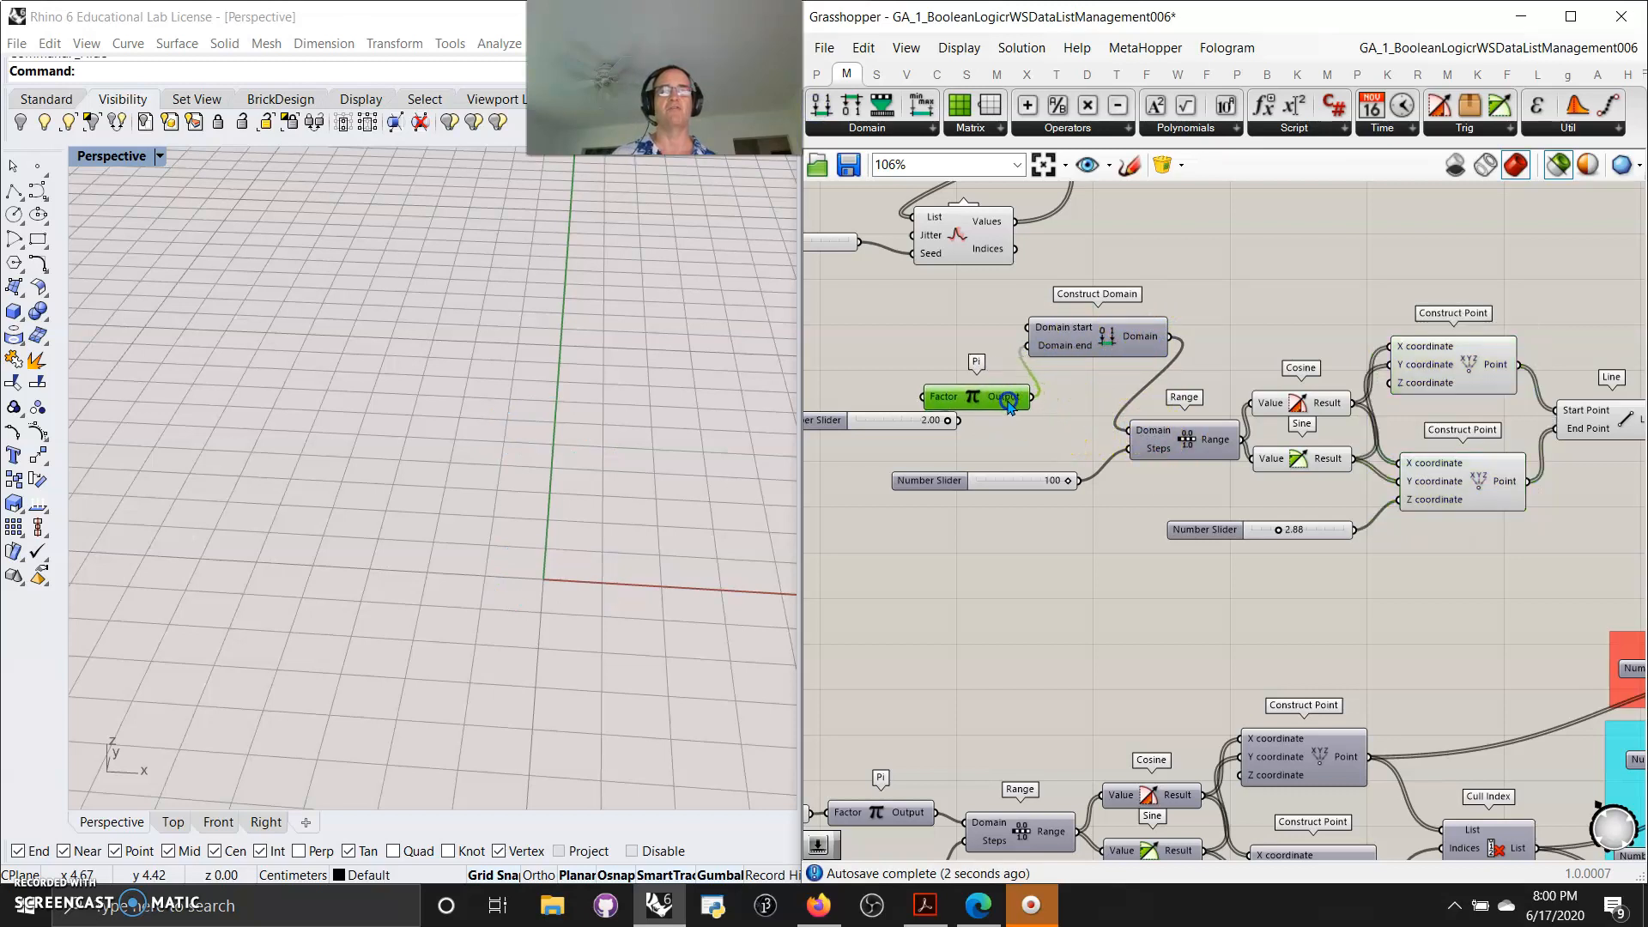
left_click_drag(901, 424, 833, 419)
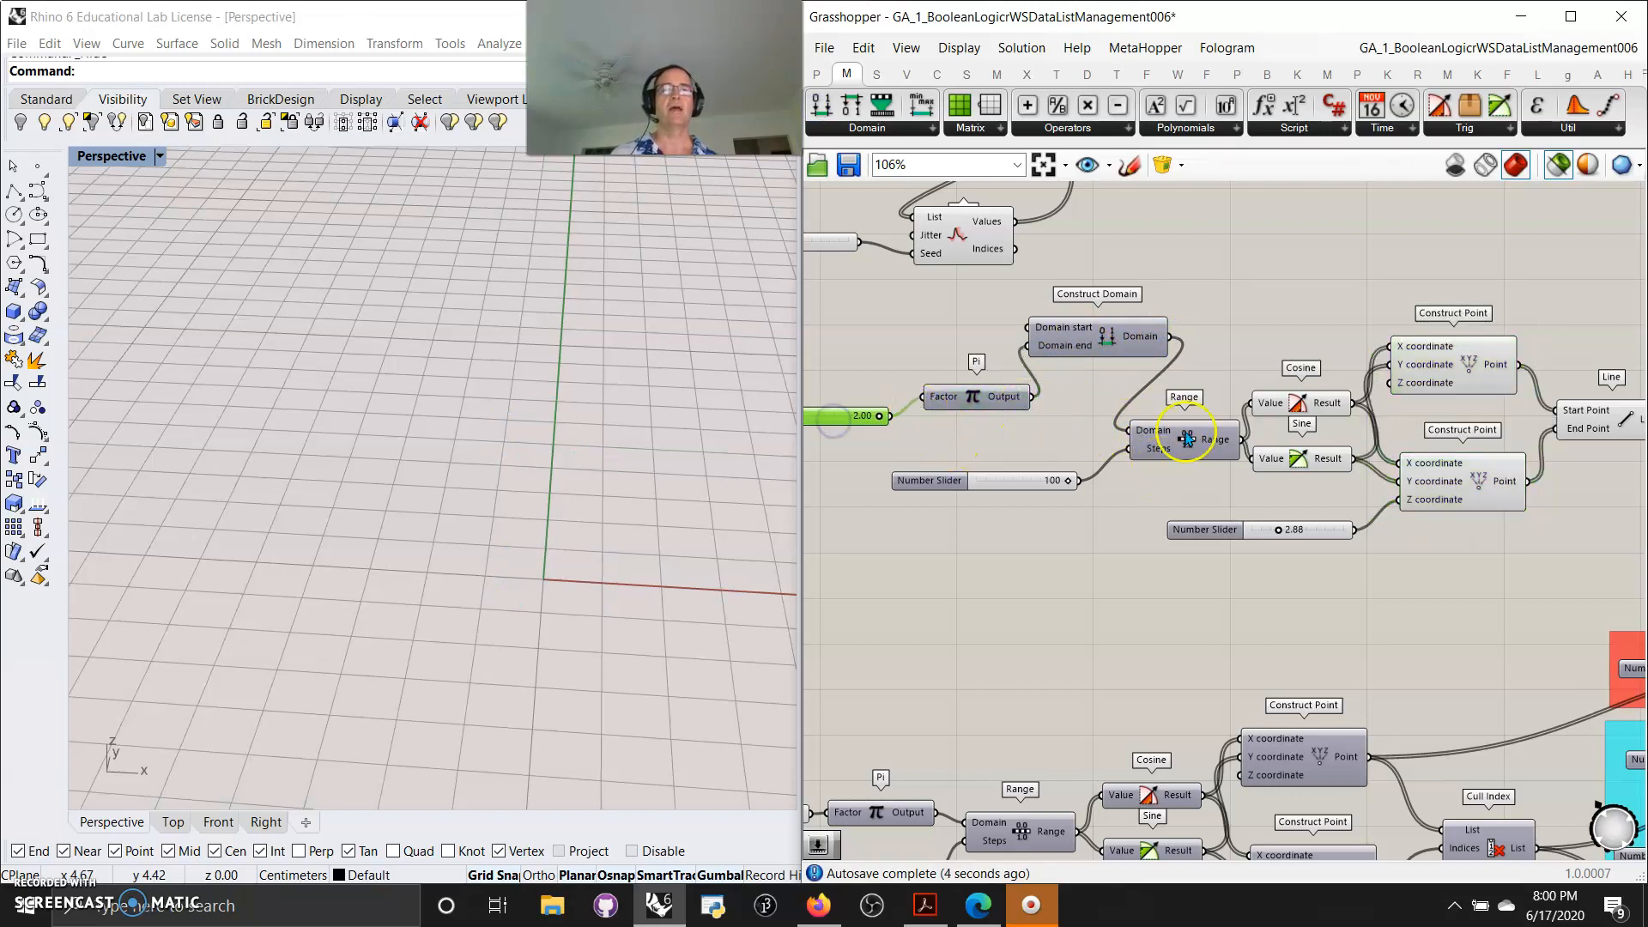
left_click_drag(1103, 344, 1105, 359)
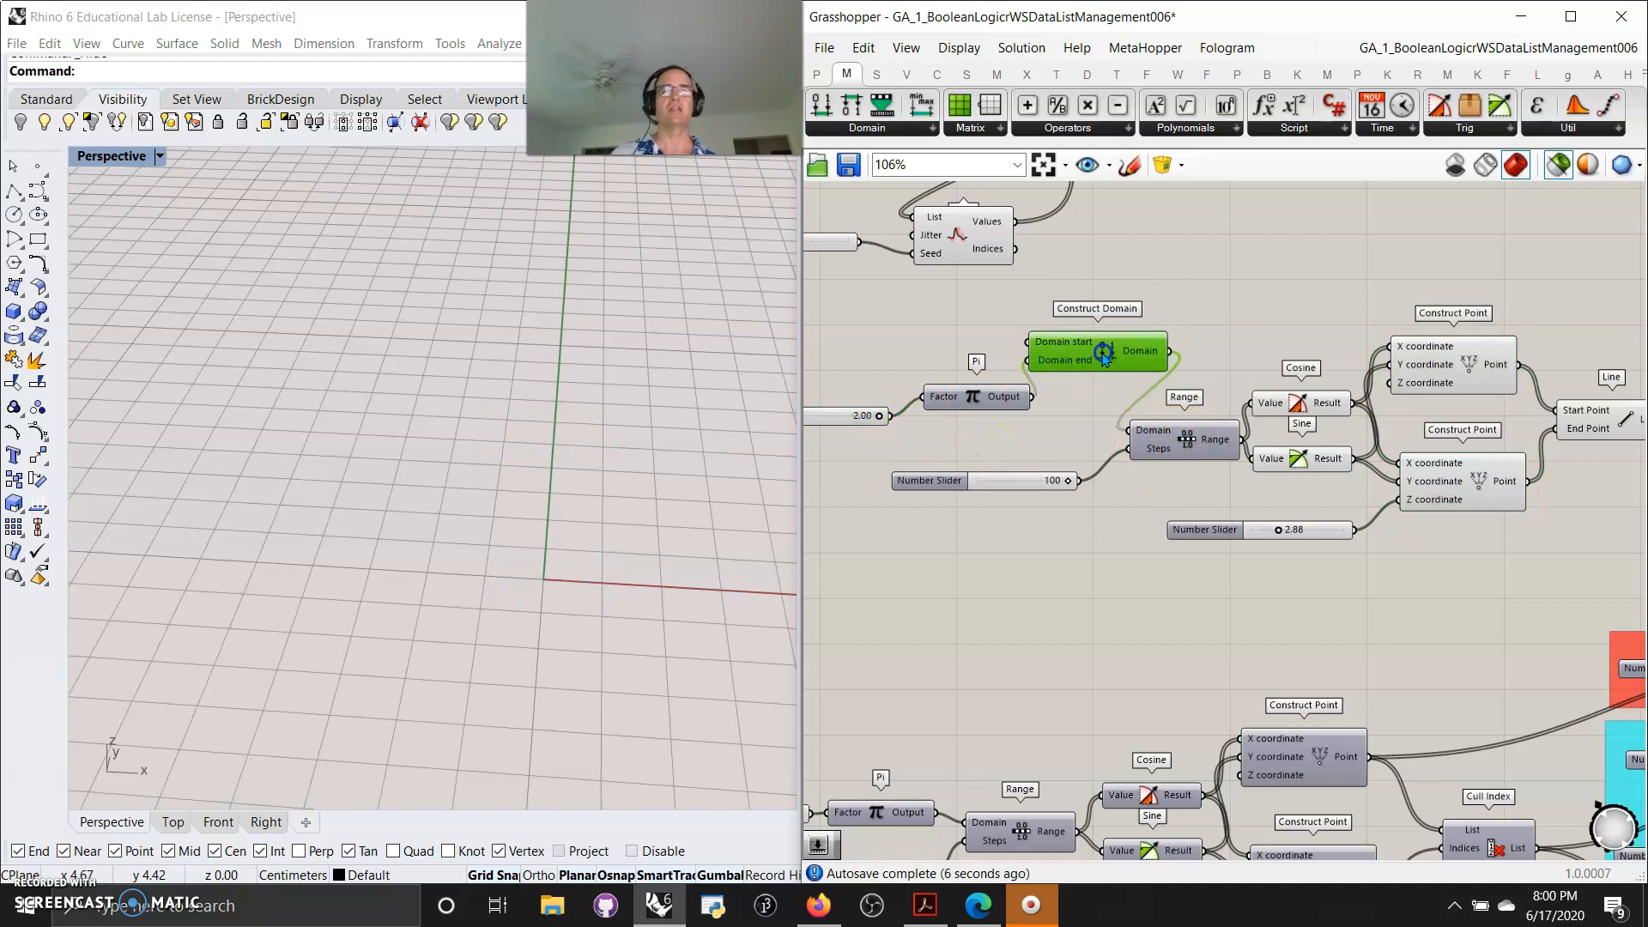
Preview the Range, Cosine, Sine and both Construct Point components in turn
left_click(1194, 442)
left_click(1300, 407)
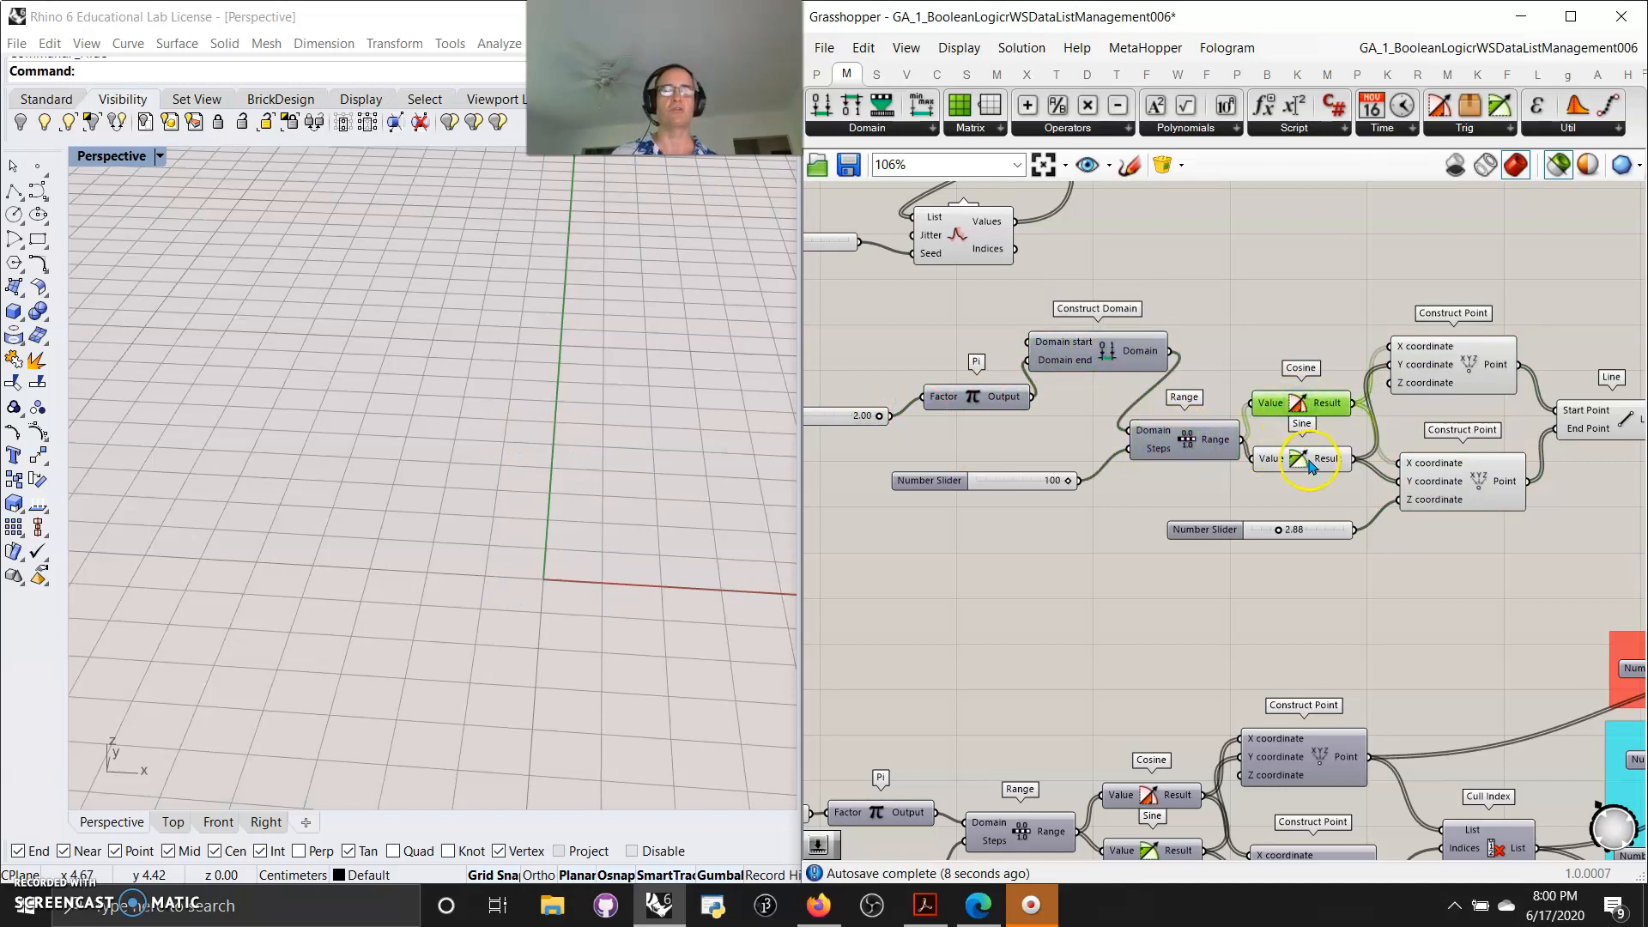
left_click(1308, 464)
left_click(1450, 373)
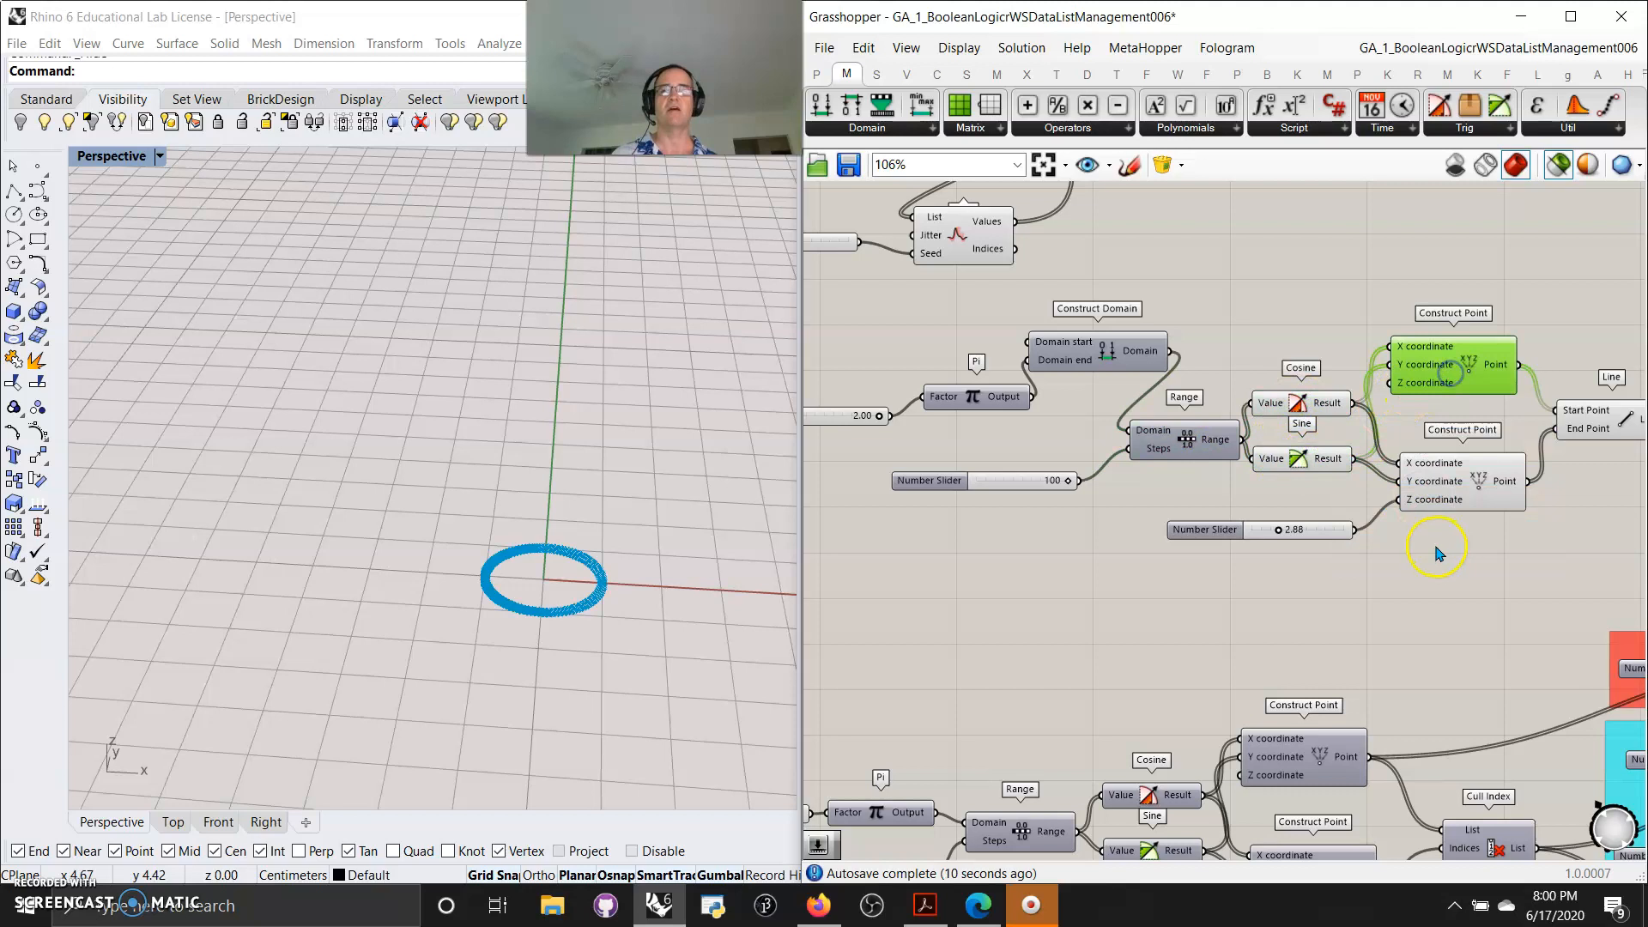
left_click(1465, 495, "shift")
right_click_drag(1464, 626, 1315, 619)
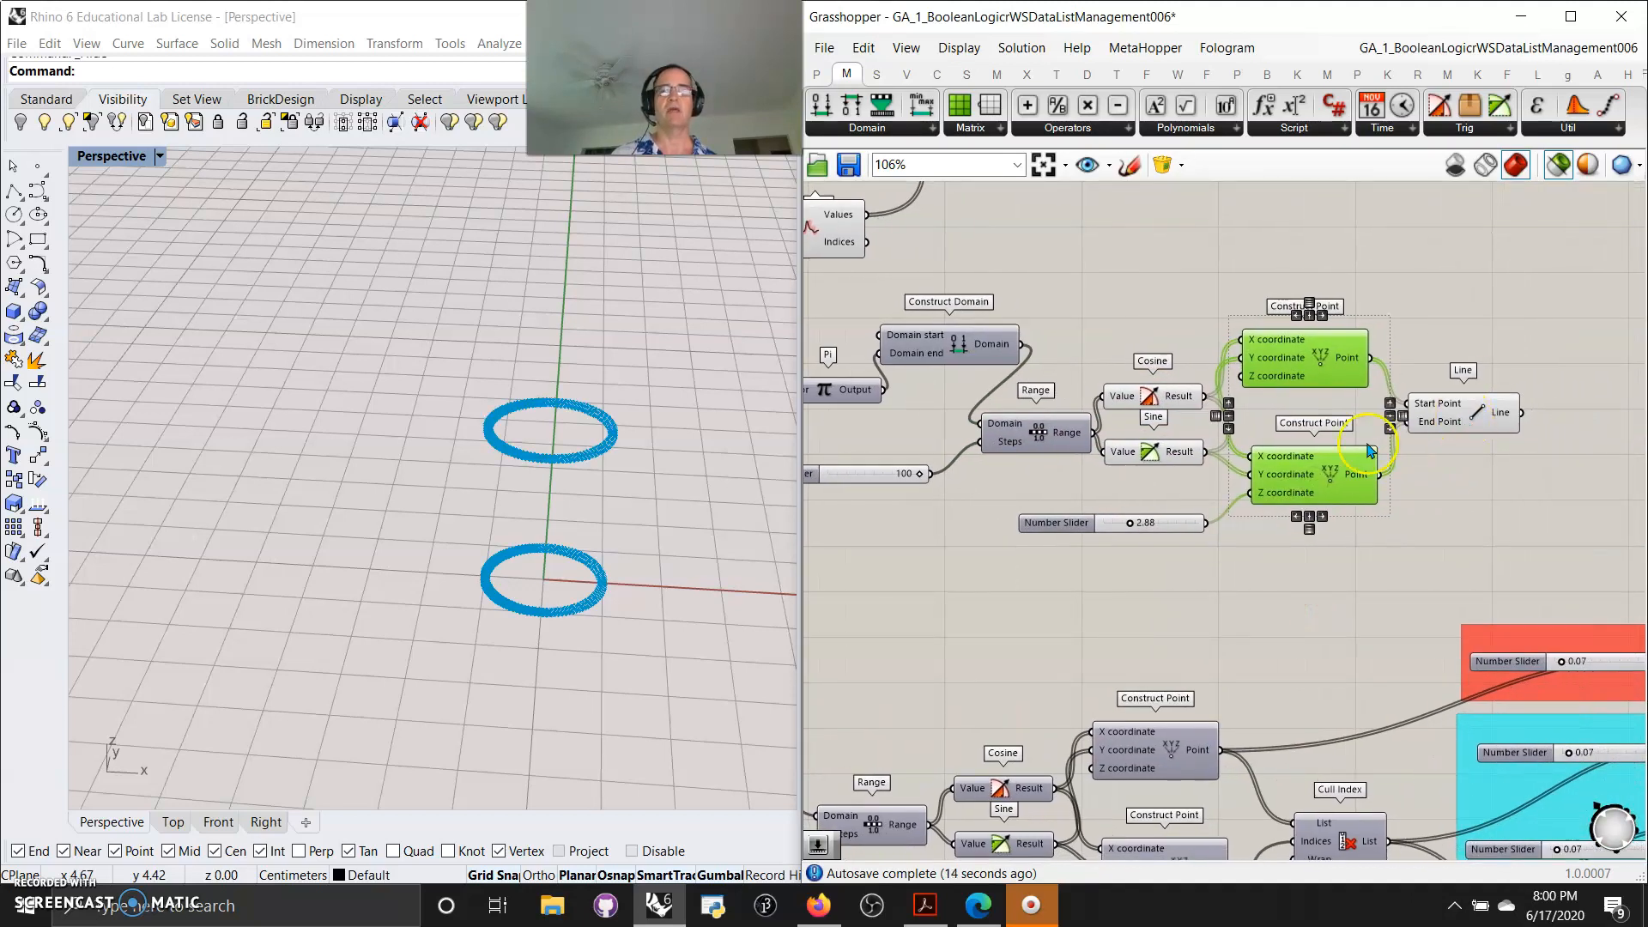
Preview the Line component joining the two rings of points
left_click(1495, 427)
right_click_drag(581, 613, 603, 600)
left_click(1268, 384, "shift")
left_click(1303, 464, "shift")
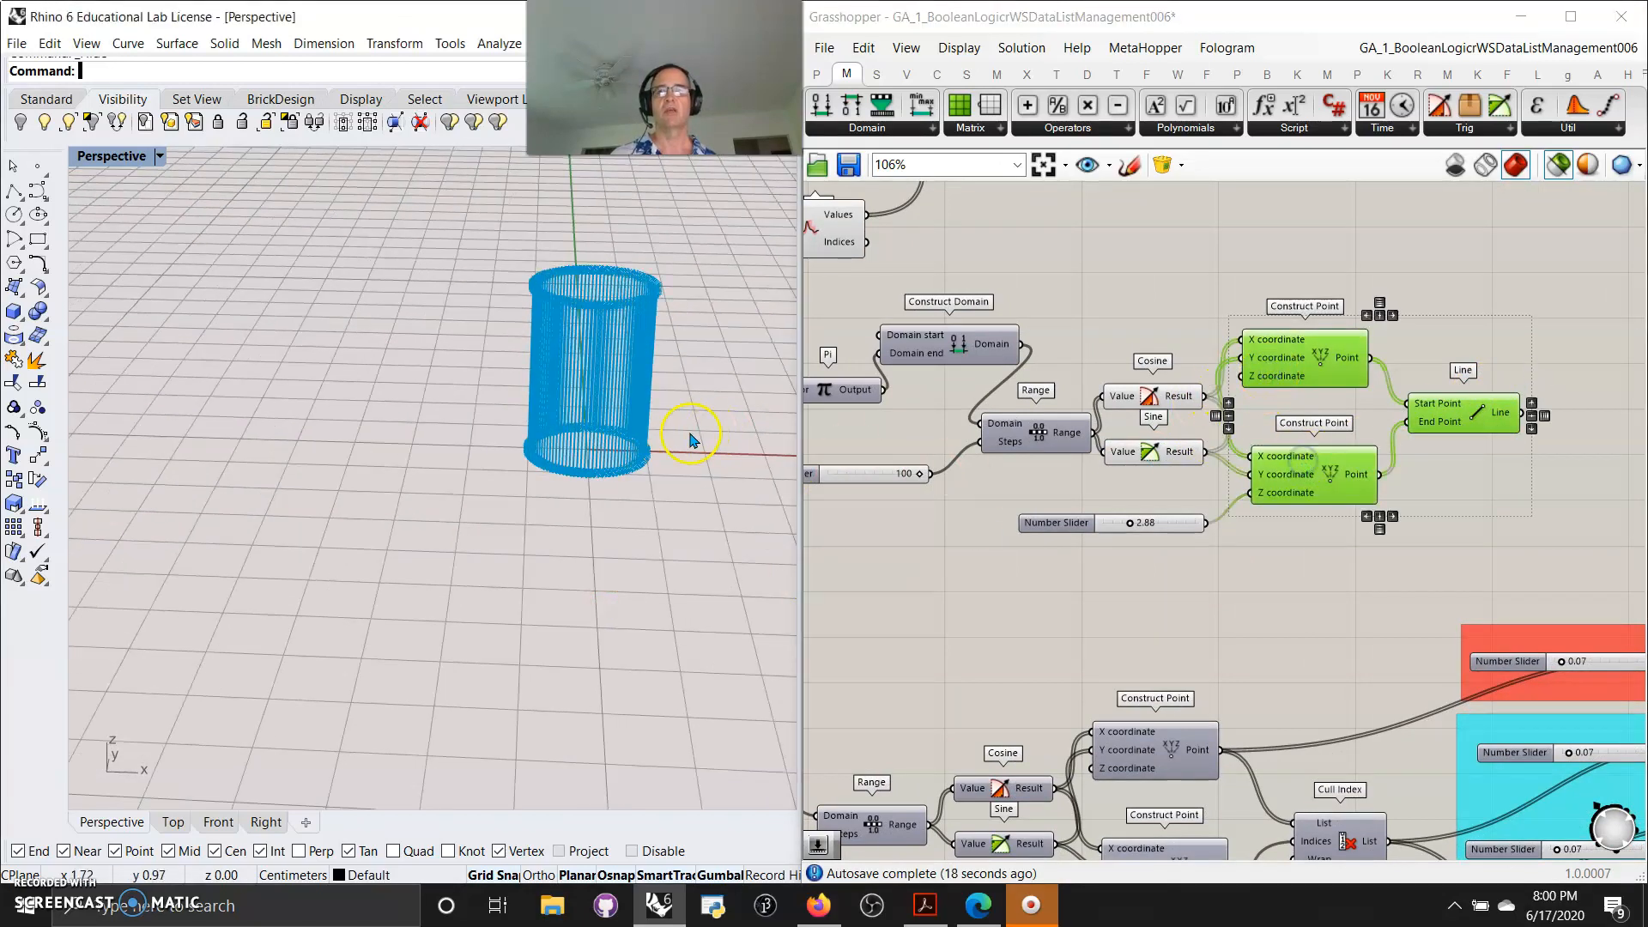
right_click_drag(688, 430, 682, 438)
Add two Interpolate components that draw a curve through each ring of points
left_click(1473, 330)
left_click(1336, 355)
left_click(936, 75)
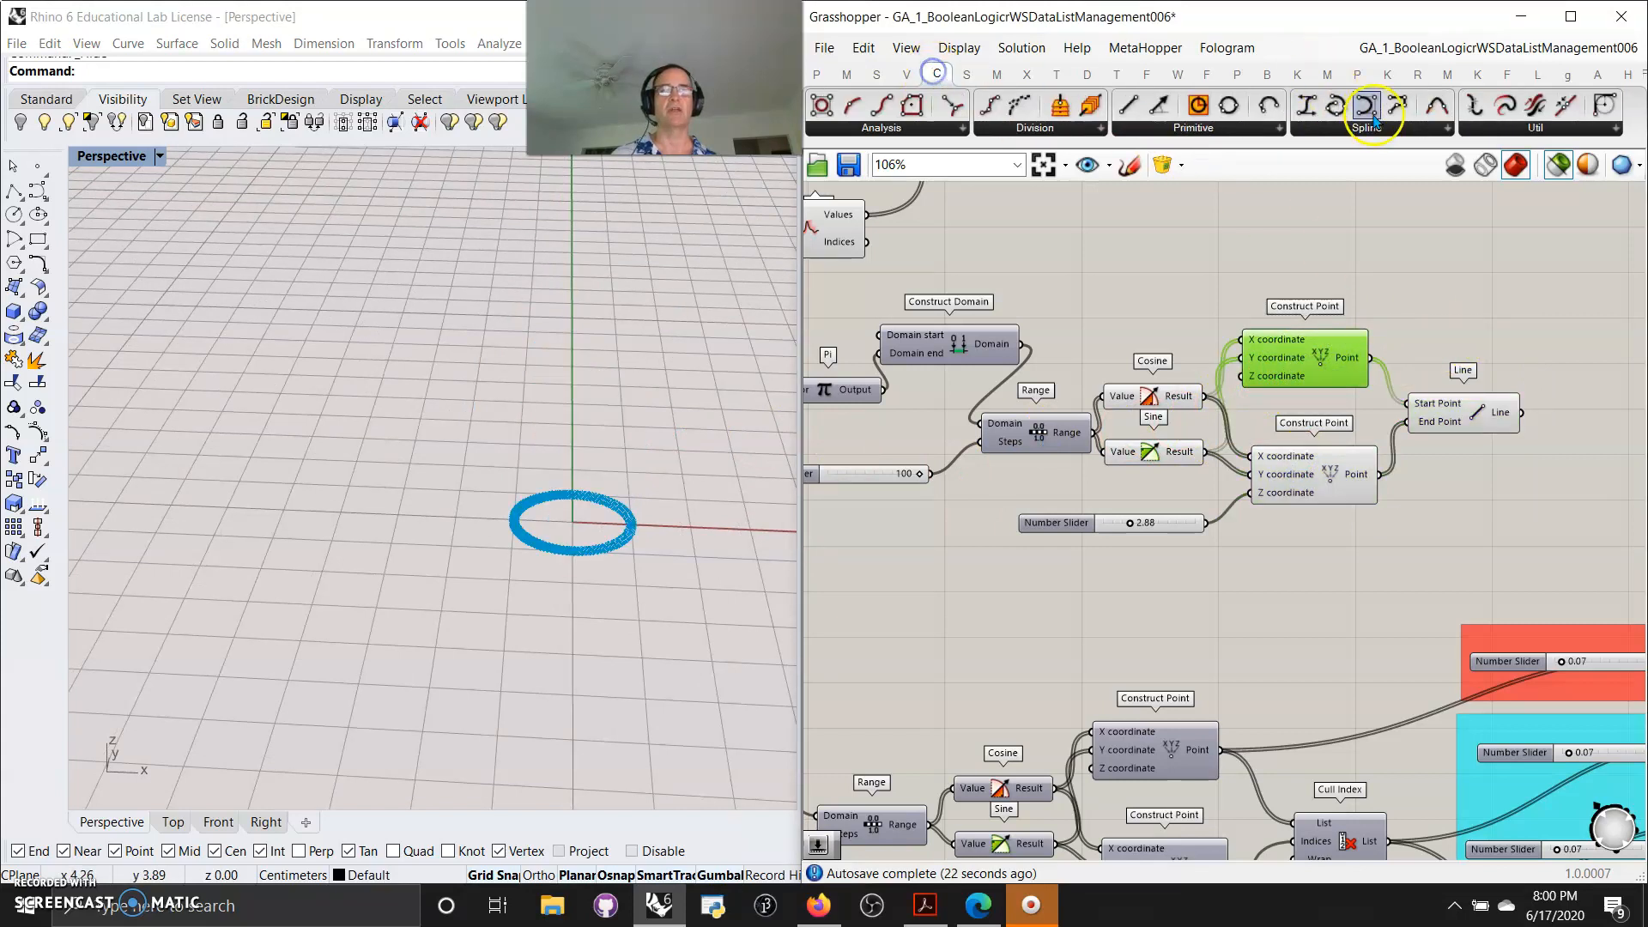
left_click_drag(1335, 105, 1445, 282)
left_click_drag(1360, 359, 1392, 249)
left_click(1420, 296)
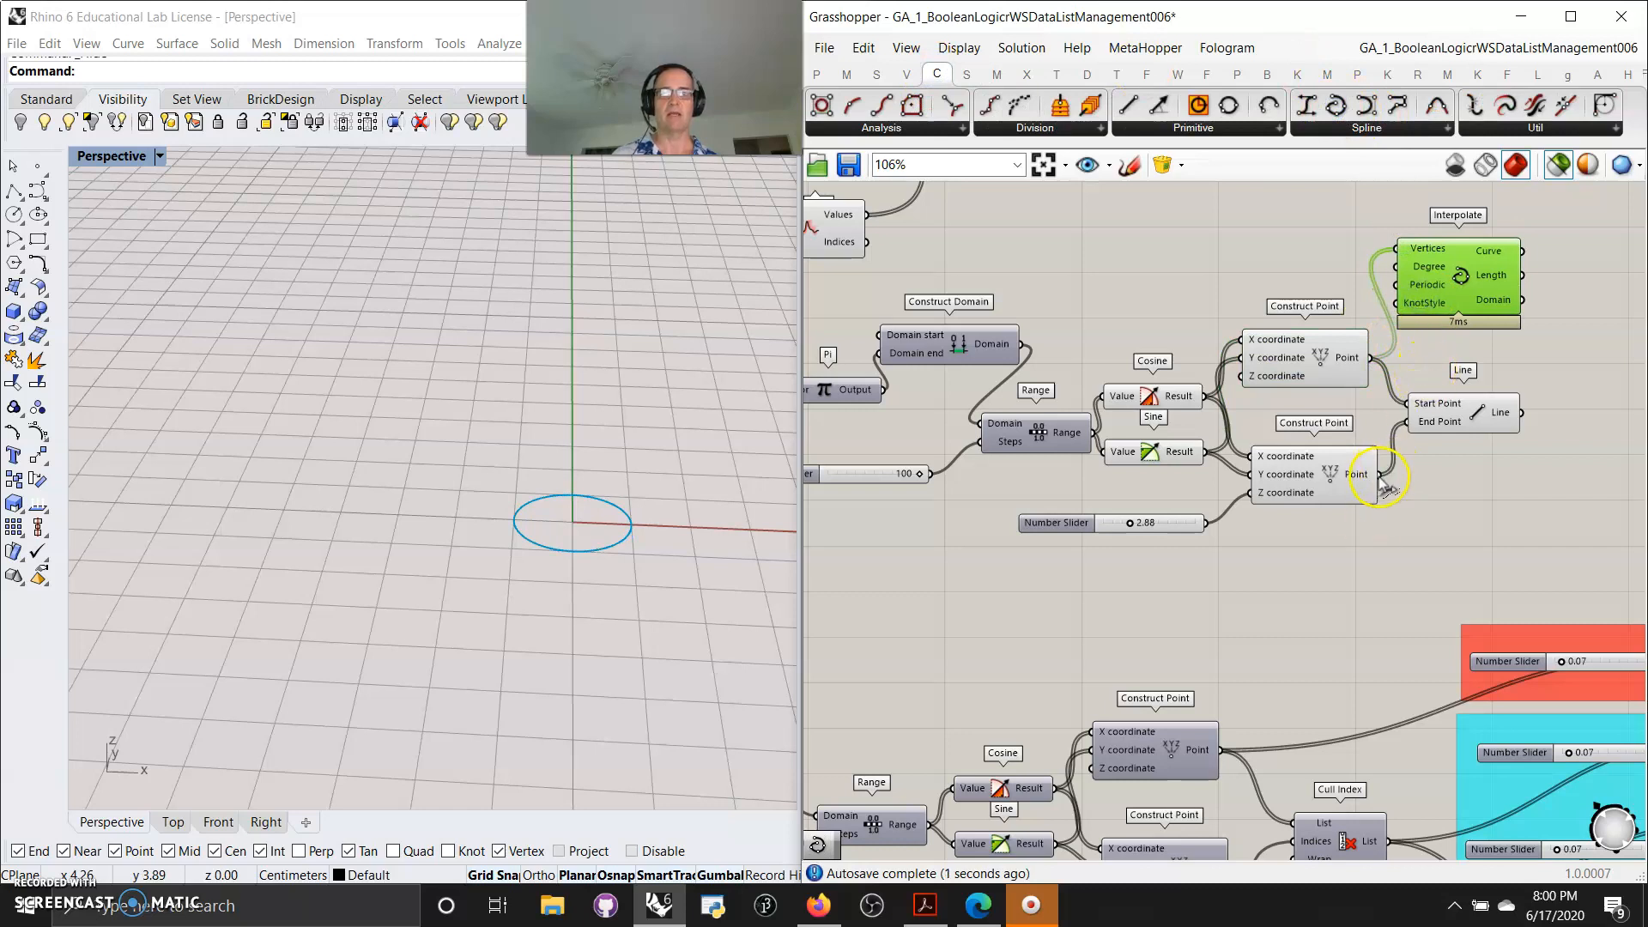
left_click(1467, 290)
left_click_drag(1464, 295, 1485, 508, "alt")
left_click_drag(1379, 475, 1420, 461)
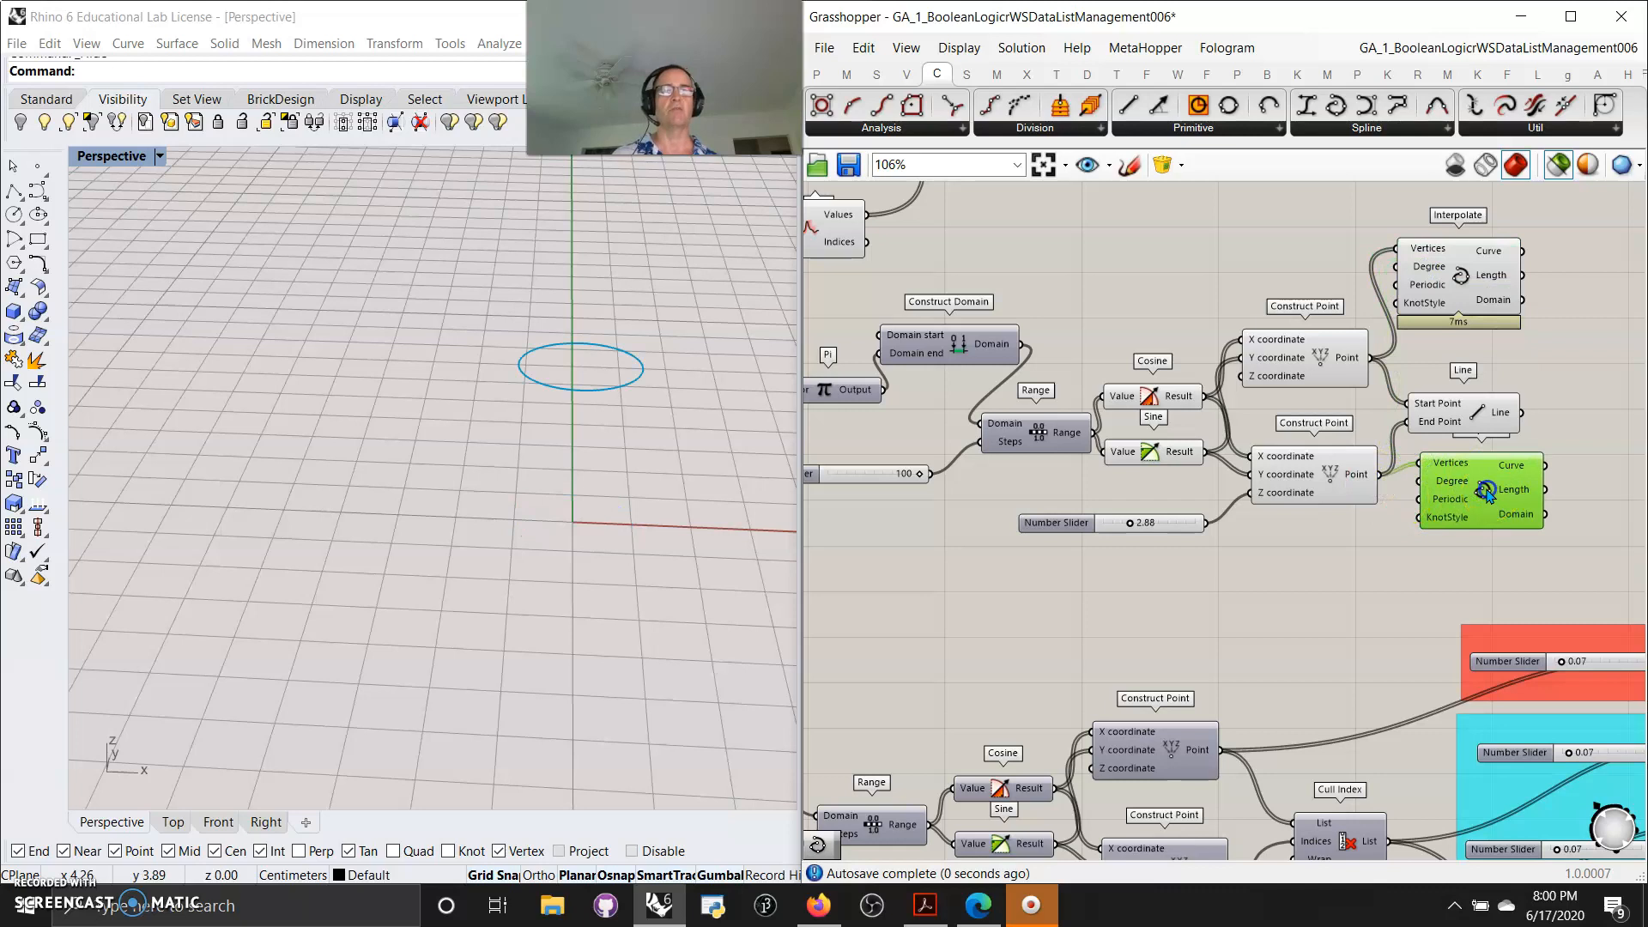
Preview the Line component together with both Interpolate curves
left_click(1459, 287)
left_click(1474, 416)
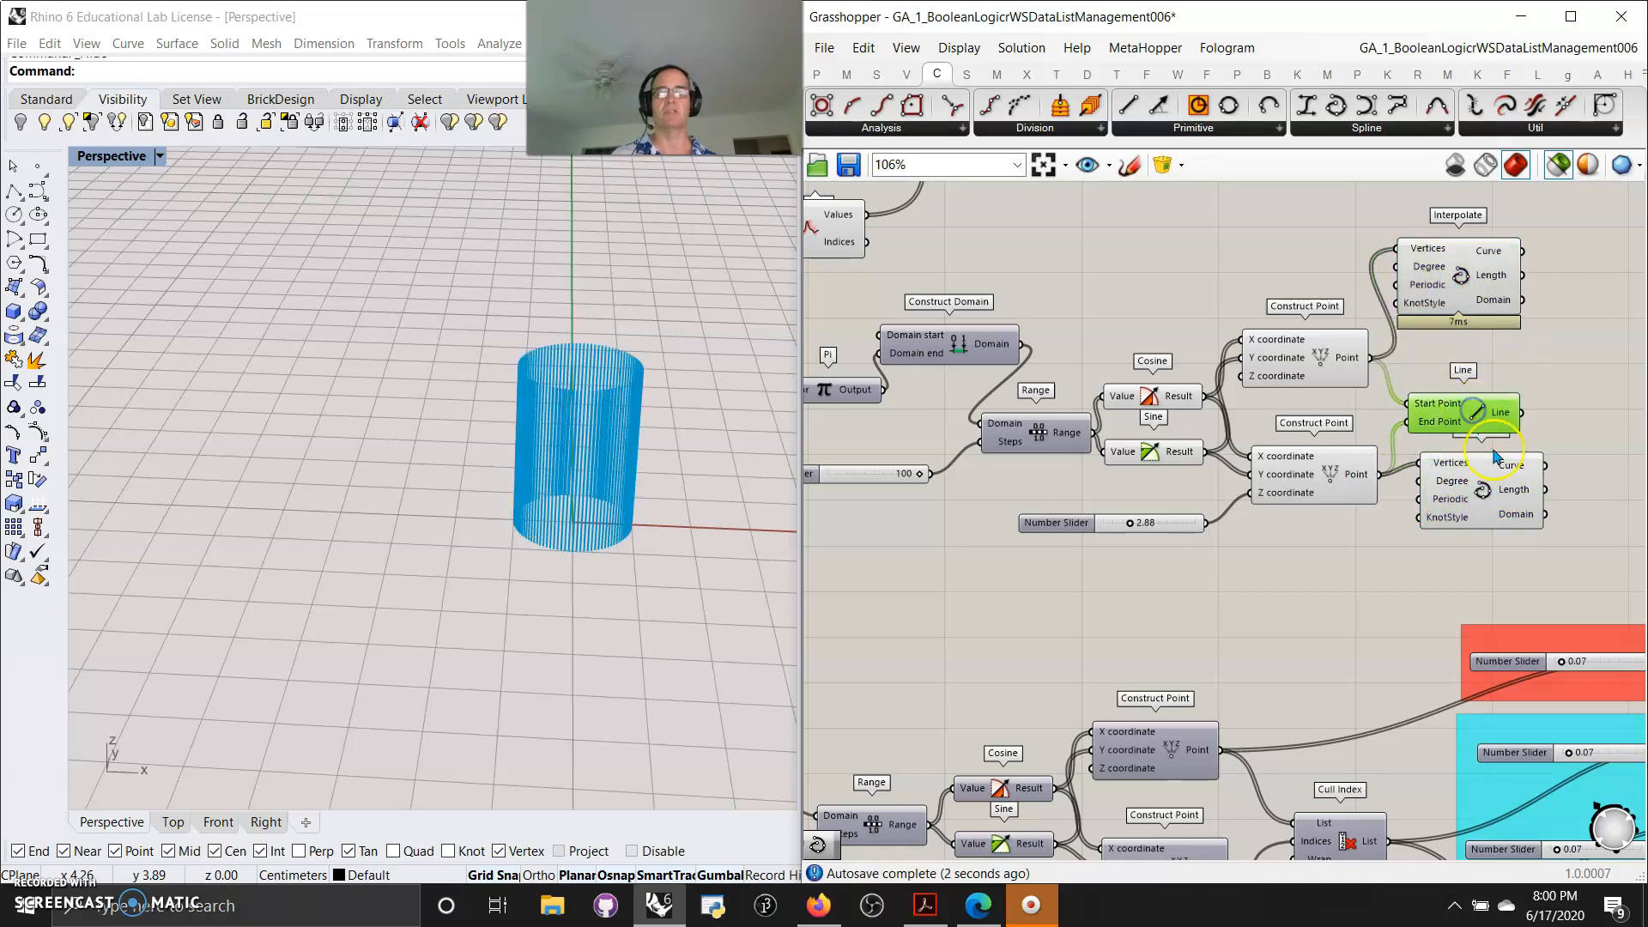
right_click_drag(1409, 599, 1346, 577)
left_click_drag(1465, 547, 1418, 292)
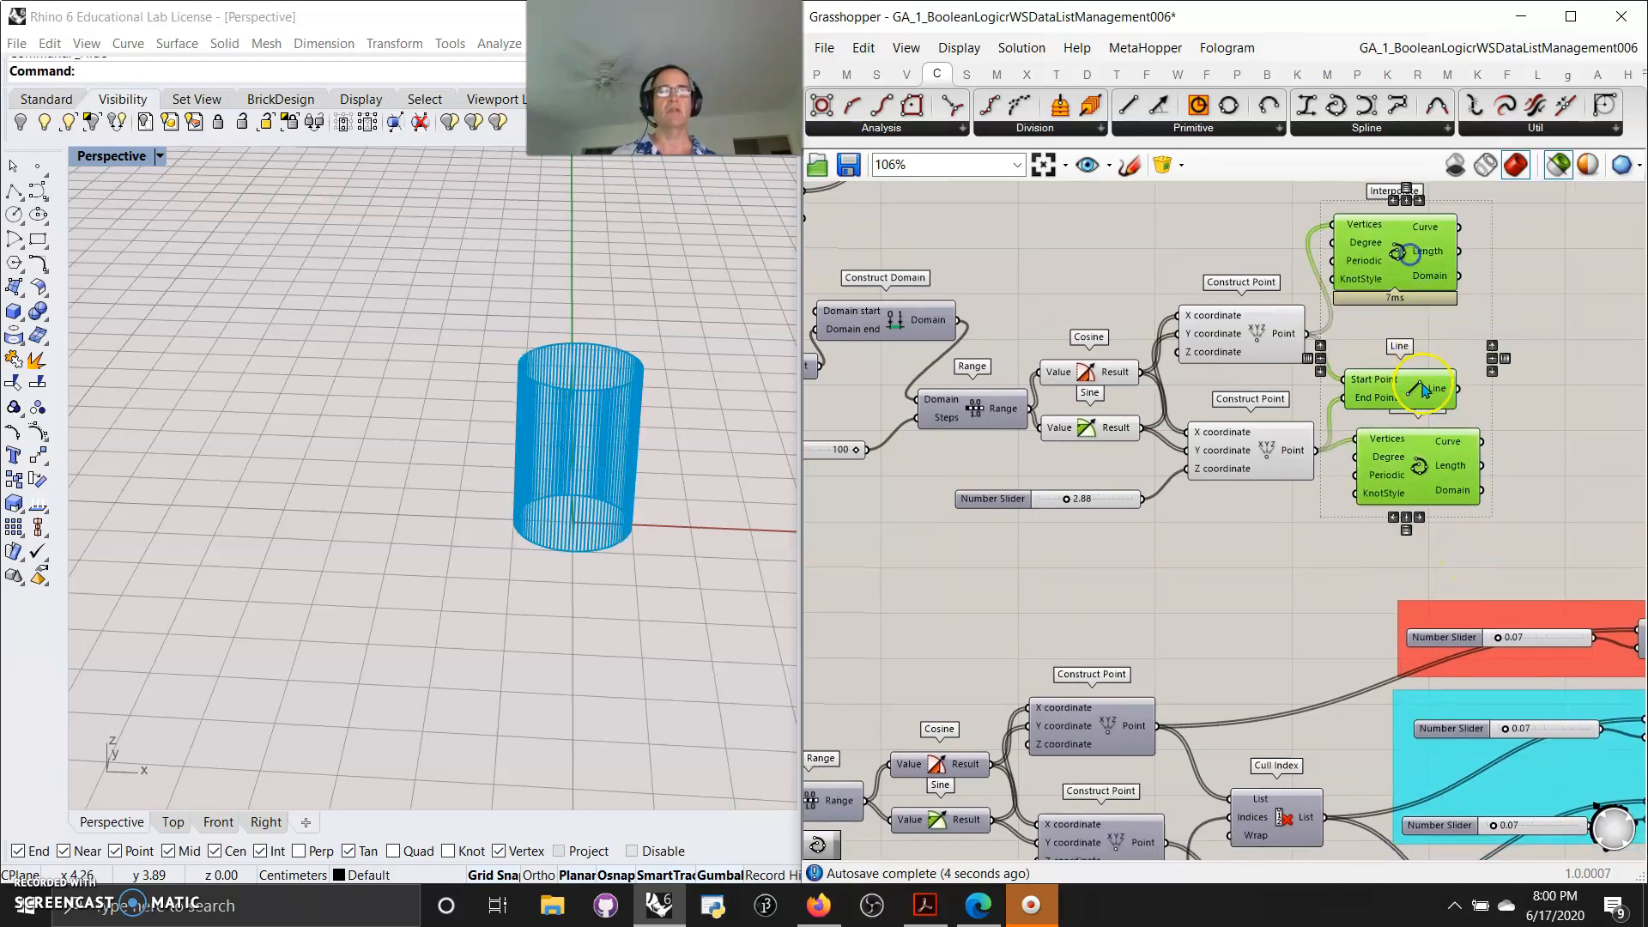
mouse_move(589, 552)
right_mouse_down()
mouse_move(589, 570)
mouse_move(591, 542)
right_mouse_up()
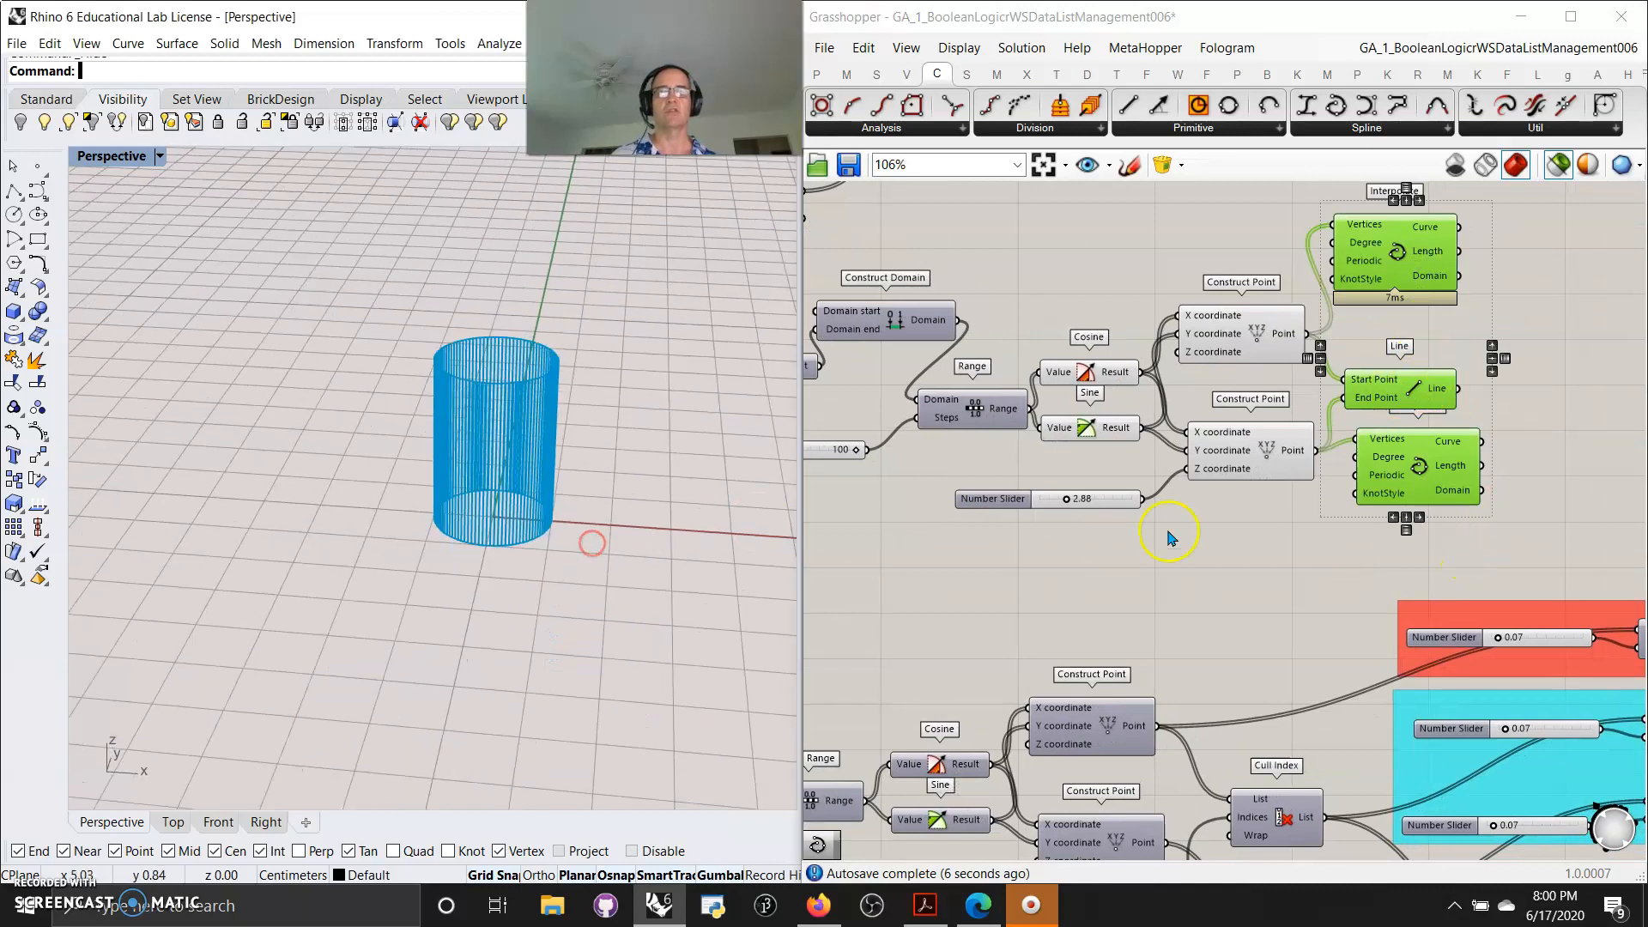
Turn off the preview of the whole upper section of the definition
scroll(1244, 533, "down", 4)
right_click_drag(1105, 472, 1131, 343)
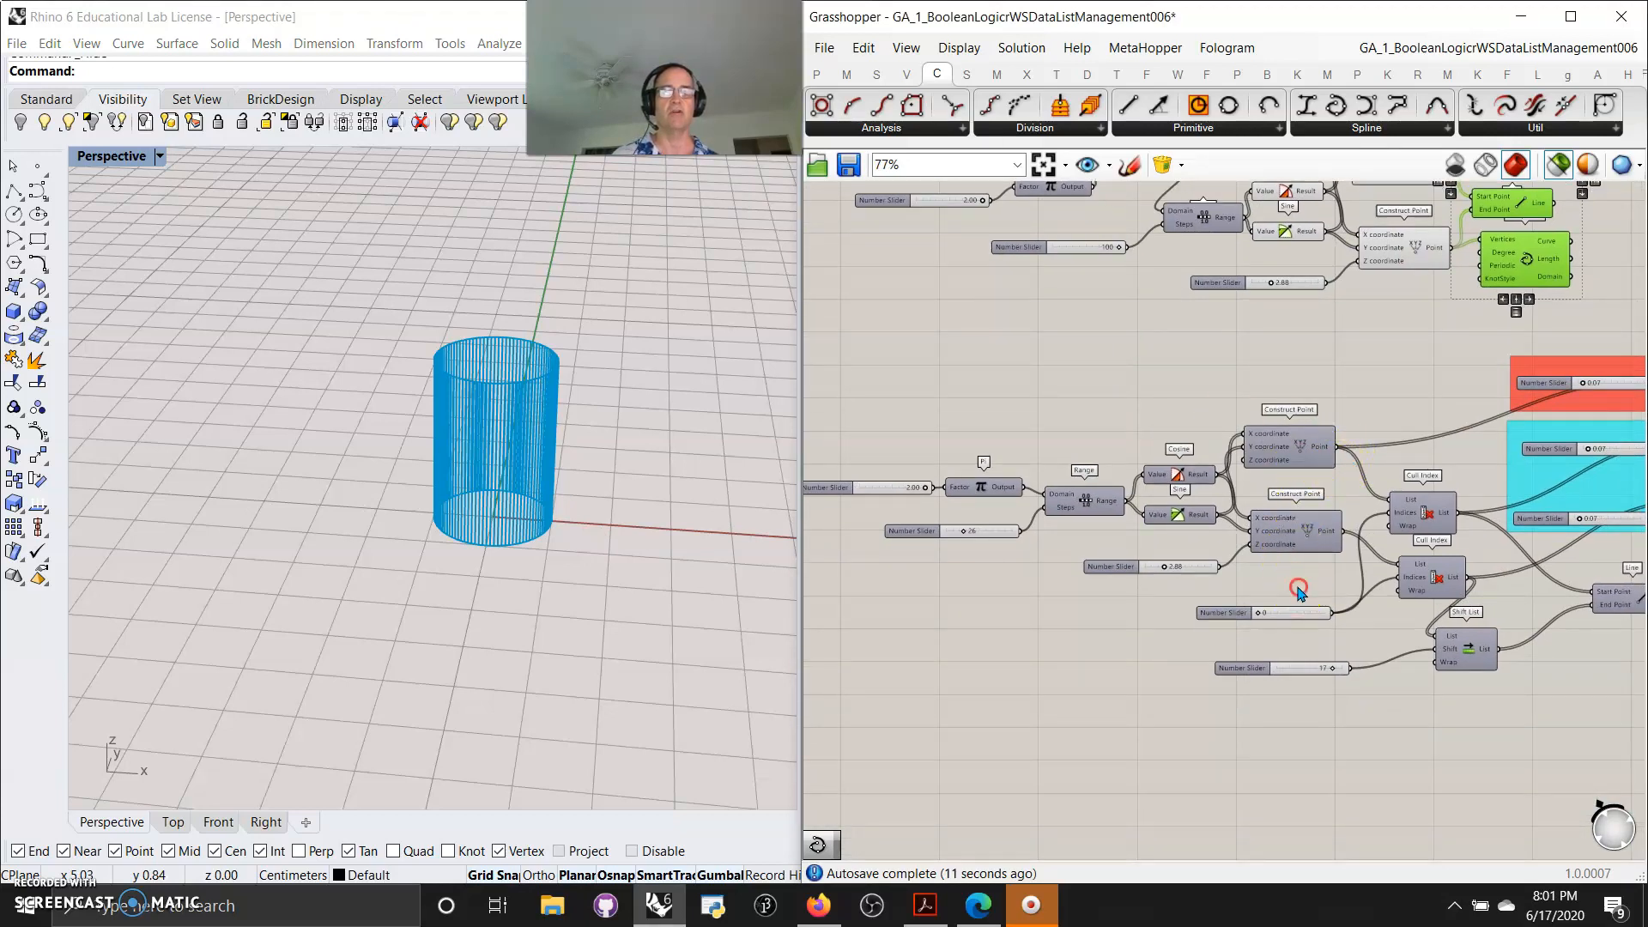
scroll(1295, 584, "down", 2)
scroll(1128, 538, "down", 3)
left_click_drag(1285, 411, 862, 273)
scroll(901, 296, "down", 3)
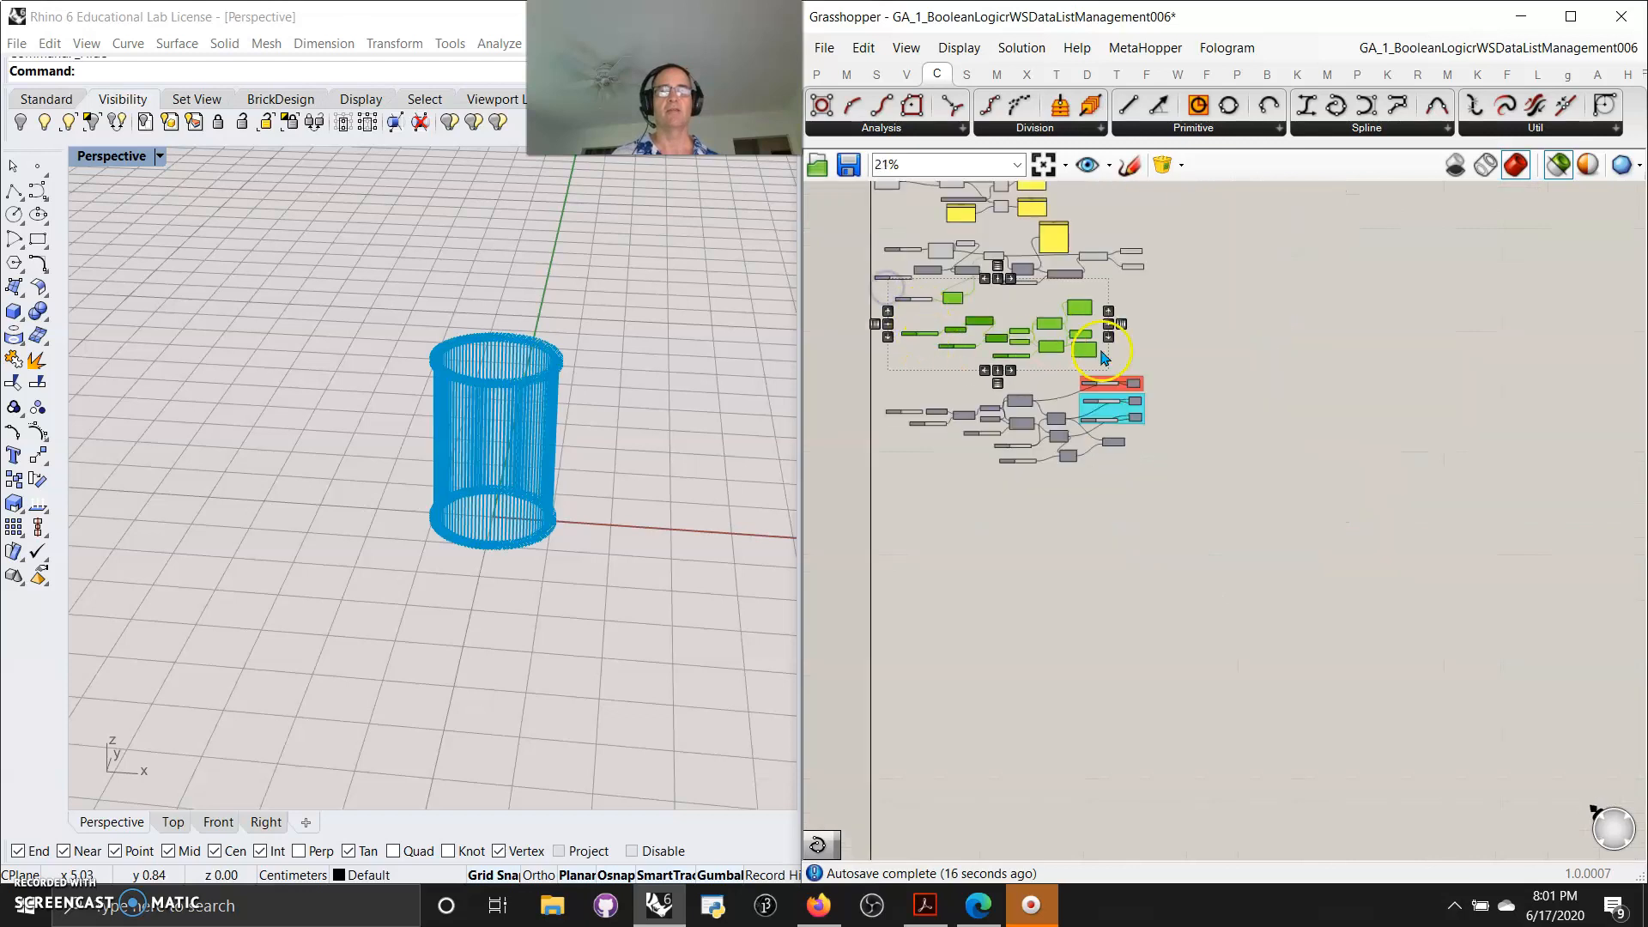
left_click(1127, 367)
scroll(1218, 398, "down", 2)
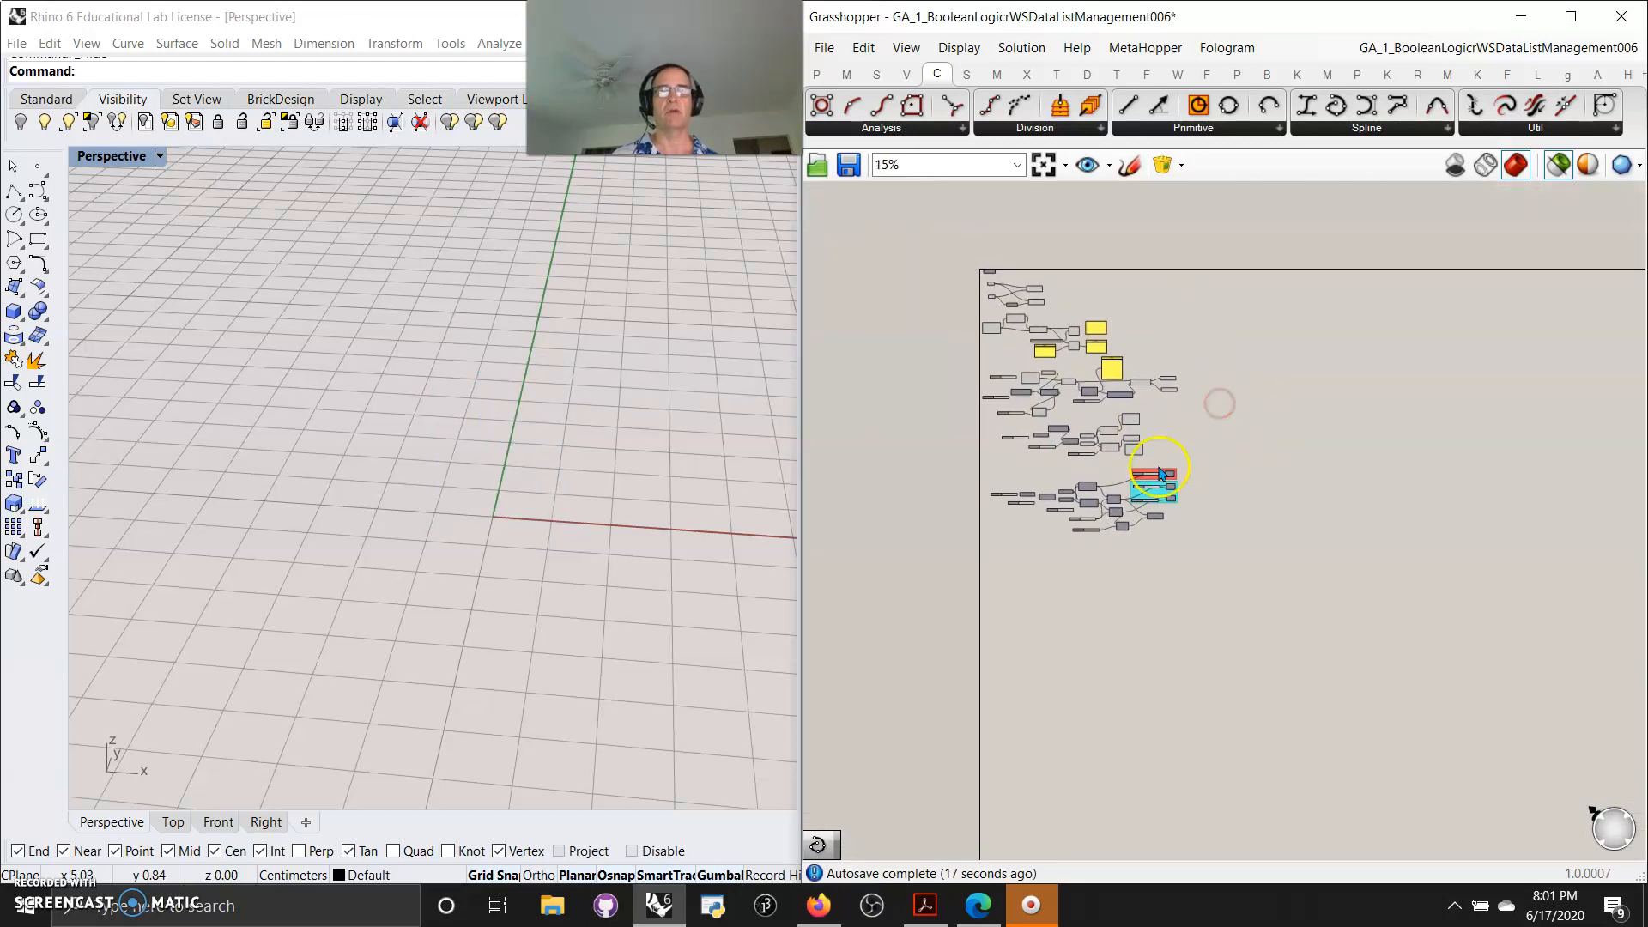
left_click_drag(1158, 459, 958, 259)
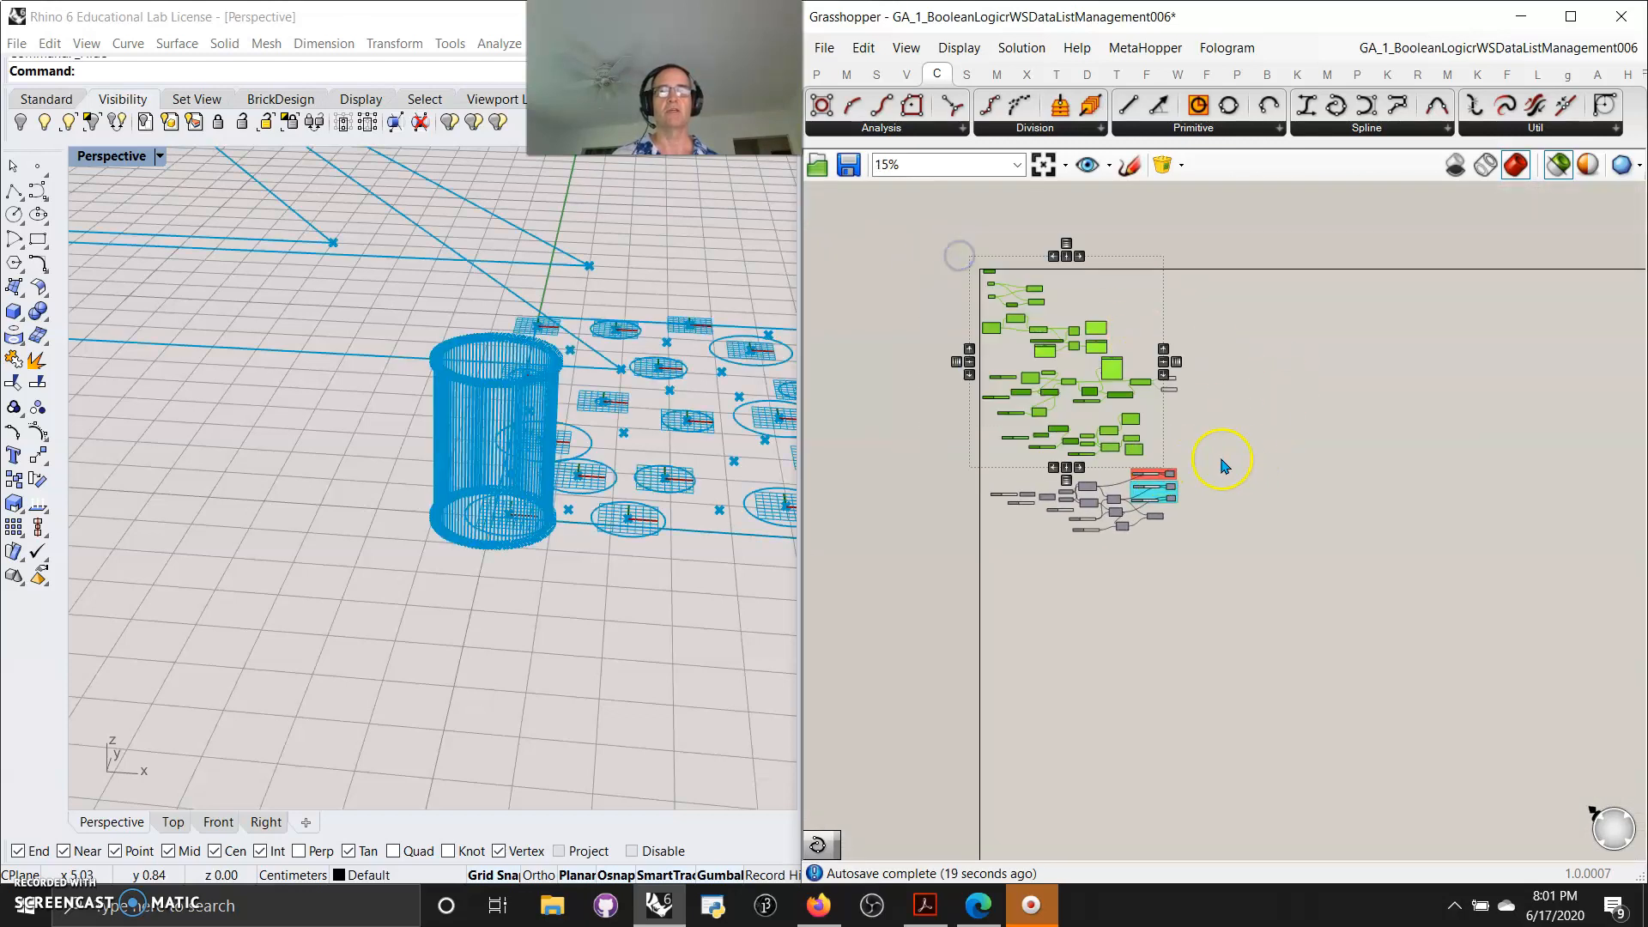
left_click_drag(1195, 460, 964, 246)
right_click(1240, 322)
left_click(1259, 355)
Turn on the preview of the lower section of the definition
left_click_drag(1216, 588, 962, 463)
right_click(1296, 502)
left_click(1357, 510)
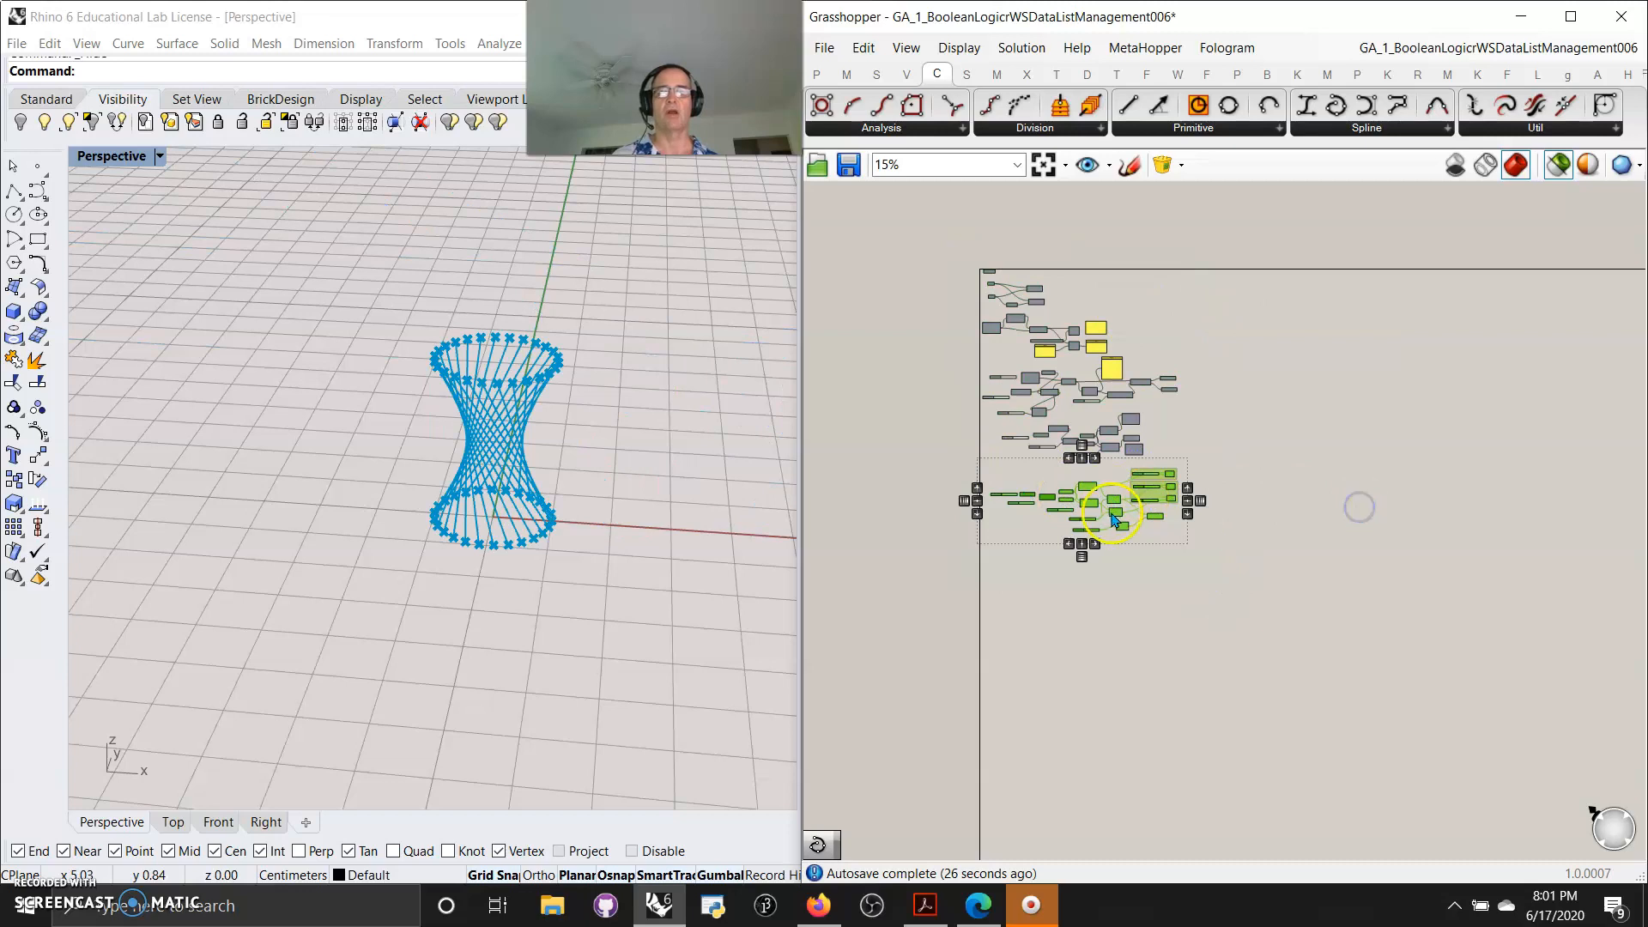
Preview the lower Construct Point components and the Line component forming the hyperboloid
scroll(1113, 518, "up", 8)
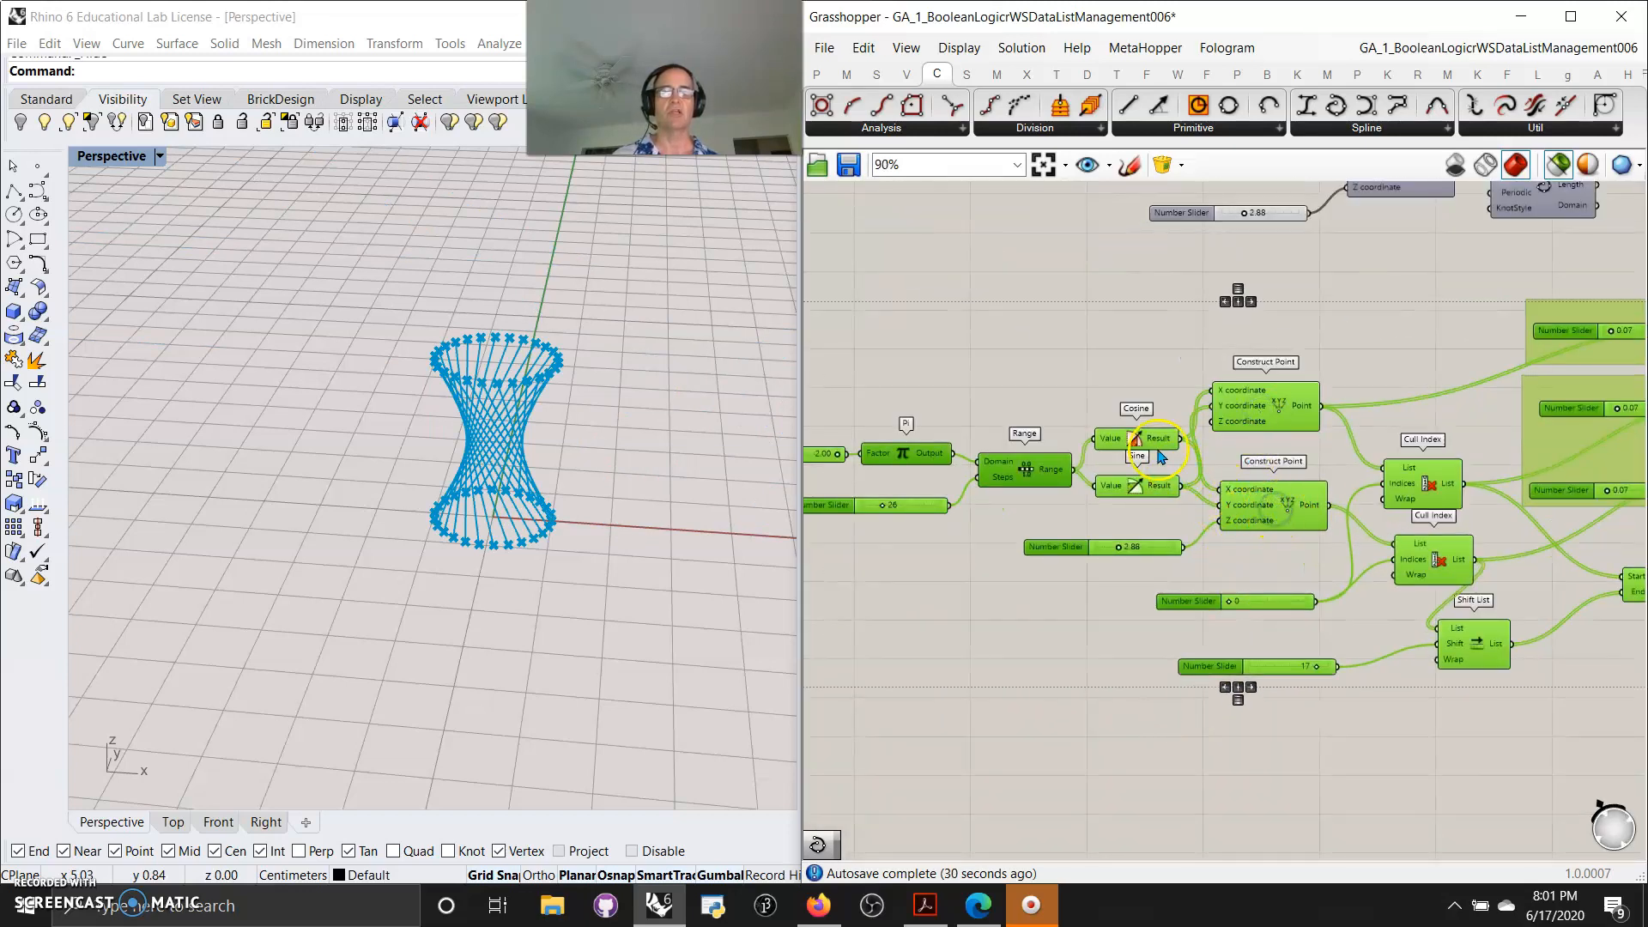
left_click(1357, 760)
left_click(1274, 419)
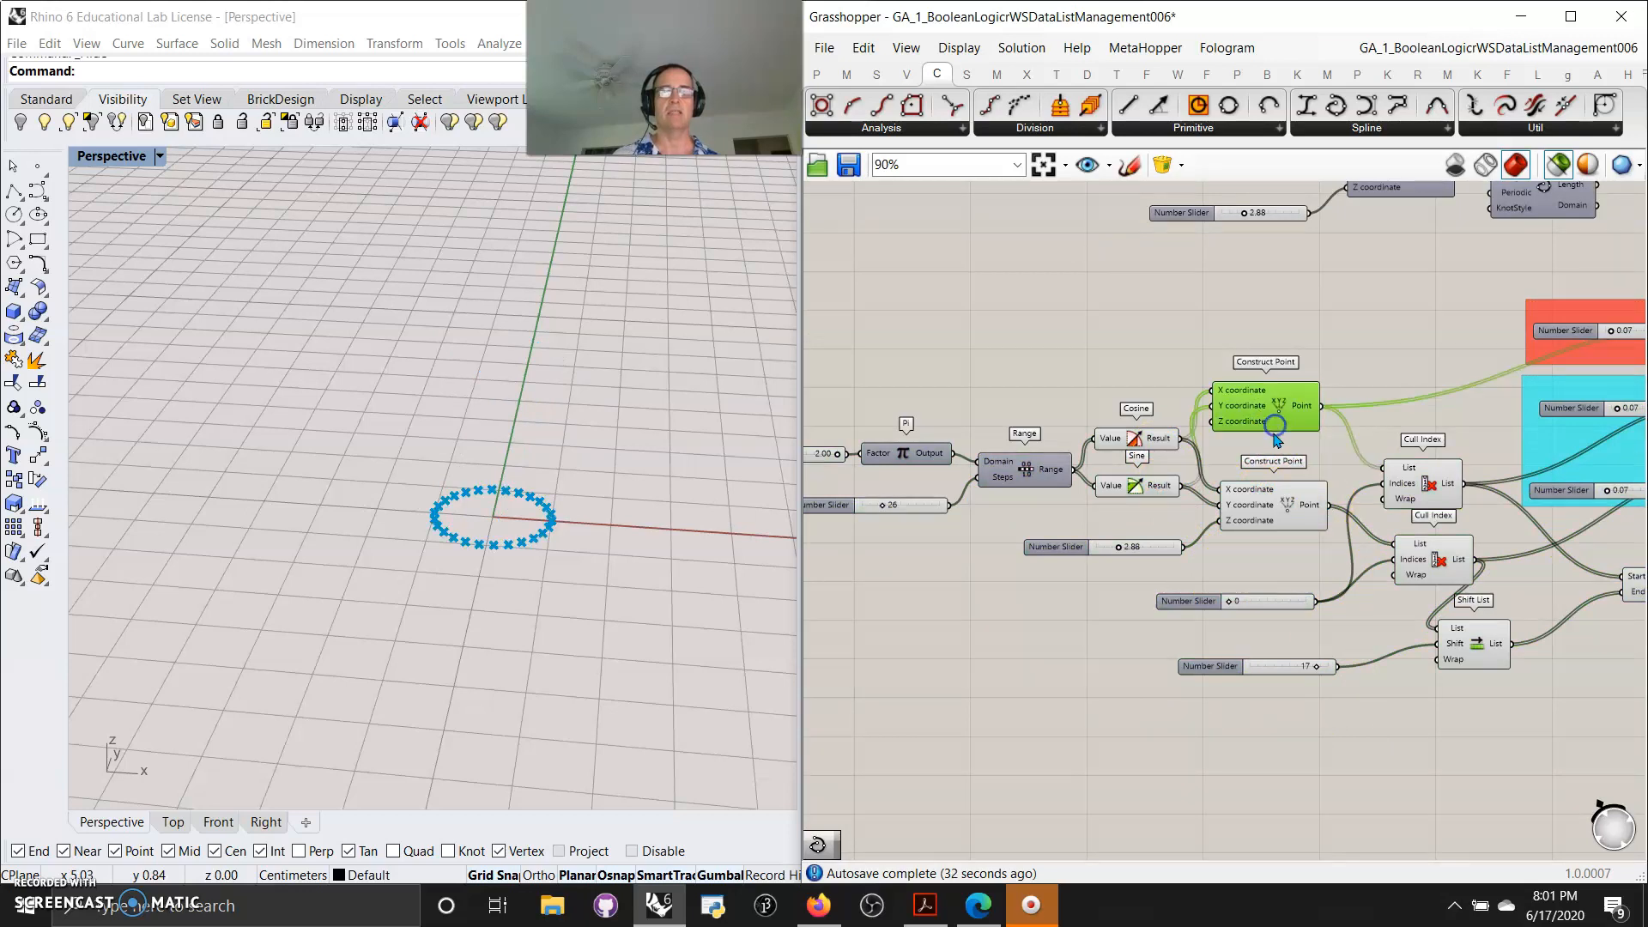
left_click(1259, 499, "shift")
right_click_drag(1432, 759, 1331, 809)
right_click_drag(1471, 747, 1295, 784)
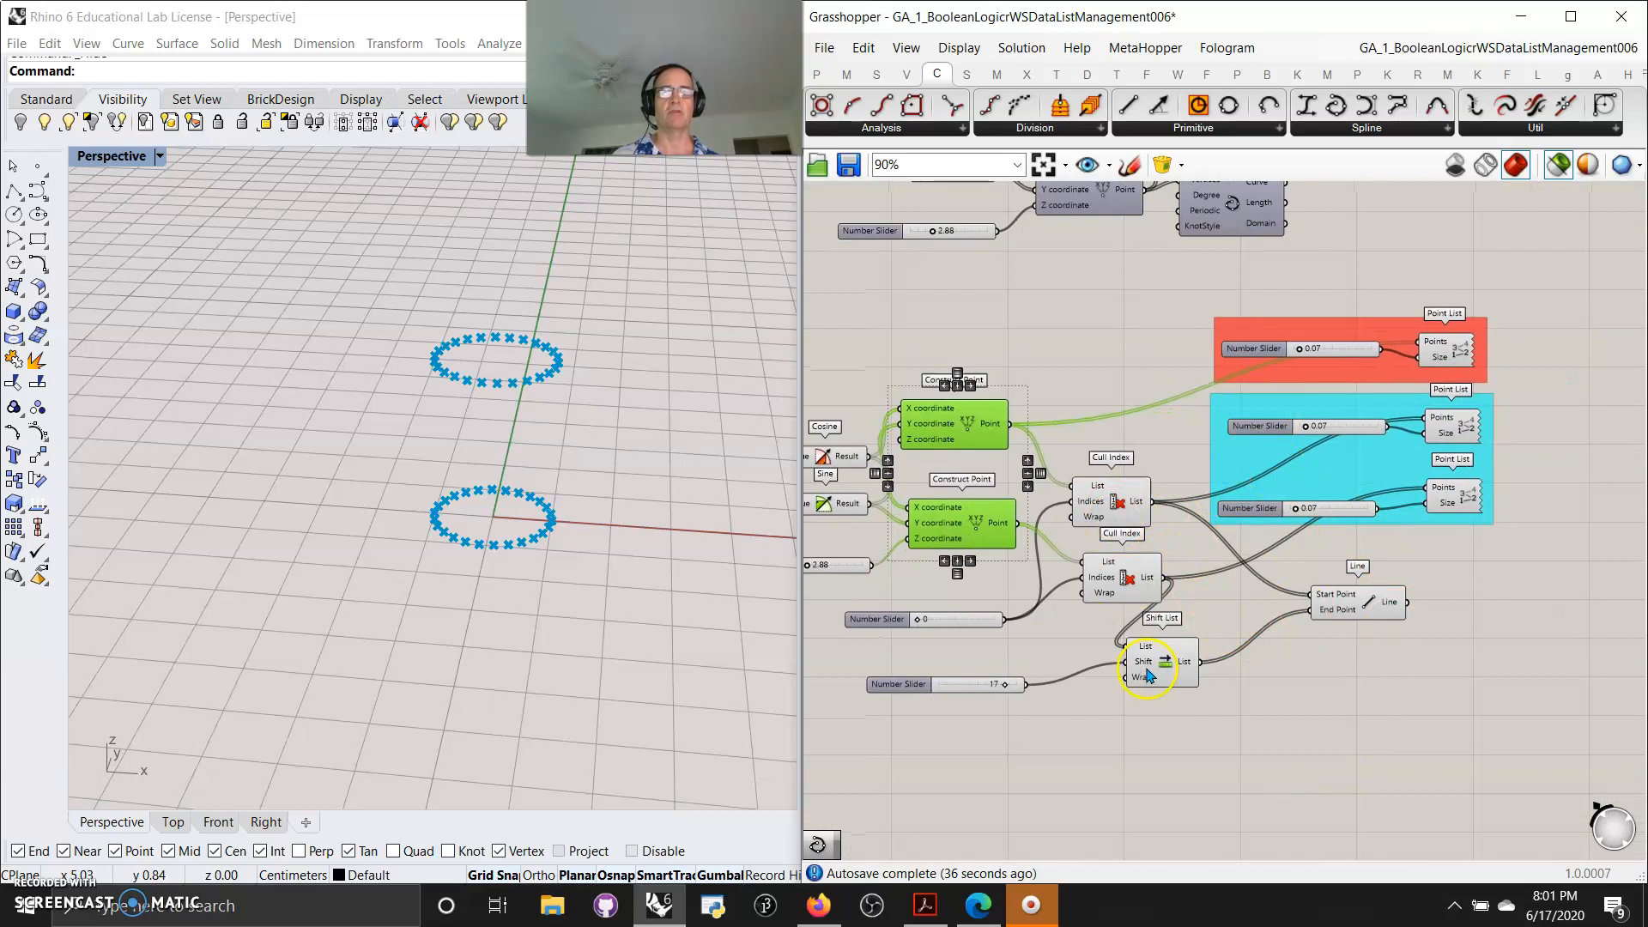
left_click(1348, 606, "shift")
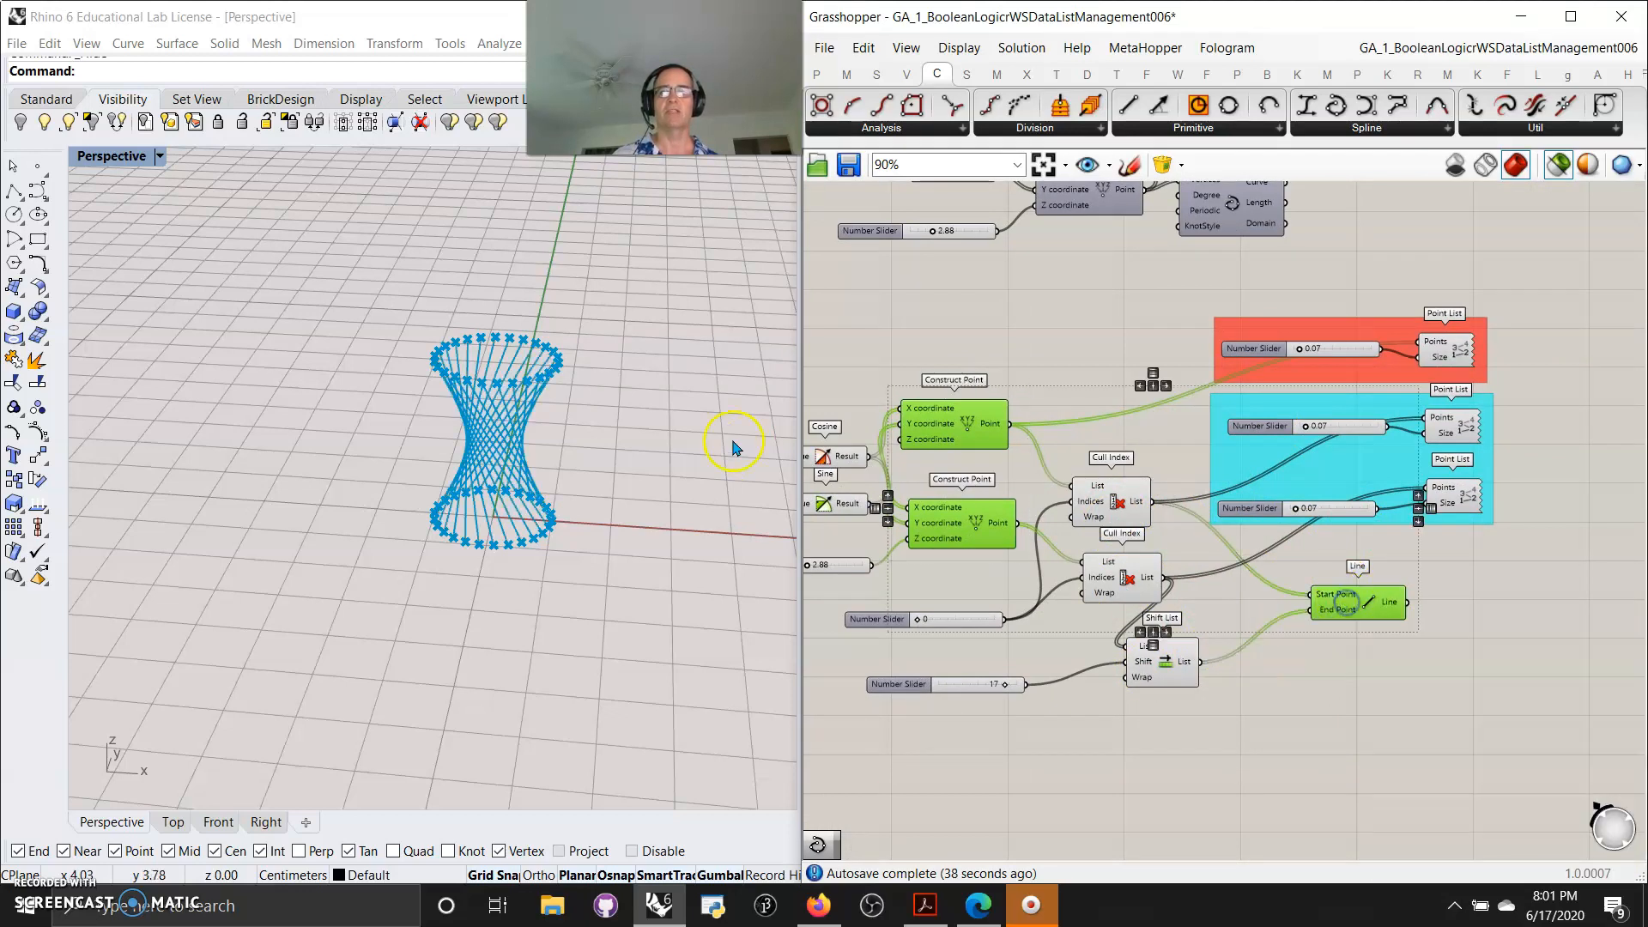
Rearrange the two Cull Index components and disable them along with the coloured Point List groups
right_click_drag(1056, 656, 1127, 646)
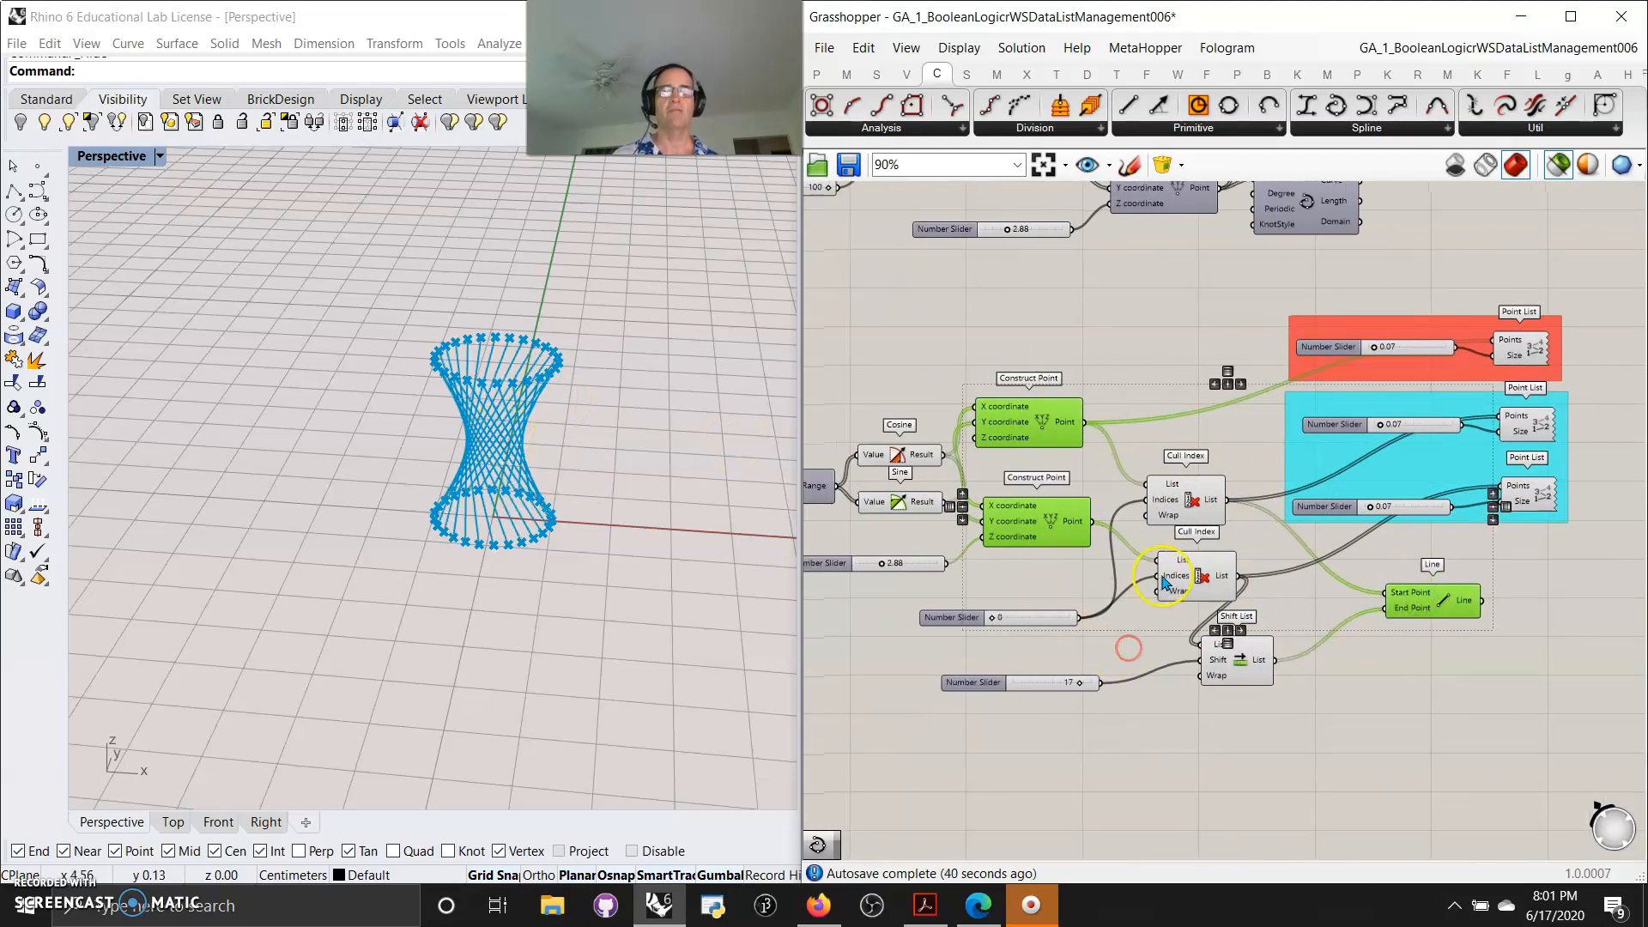
left_click_drag(1178, 506, 1207, 457)
left_click_drag(1194, 580, 1213, 526)
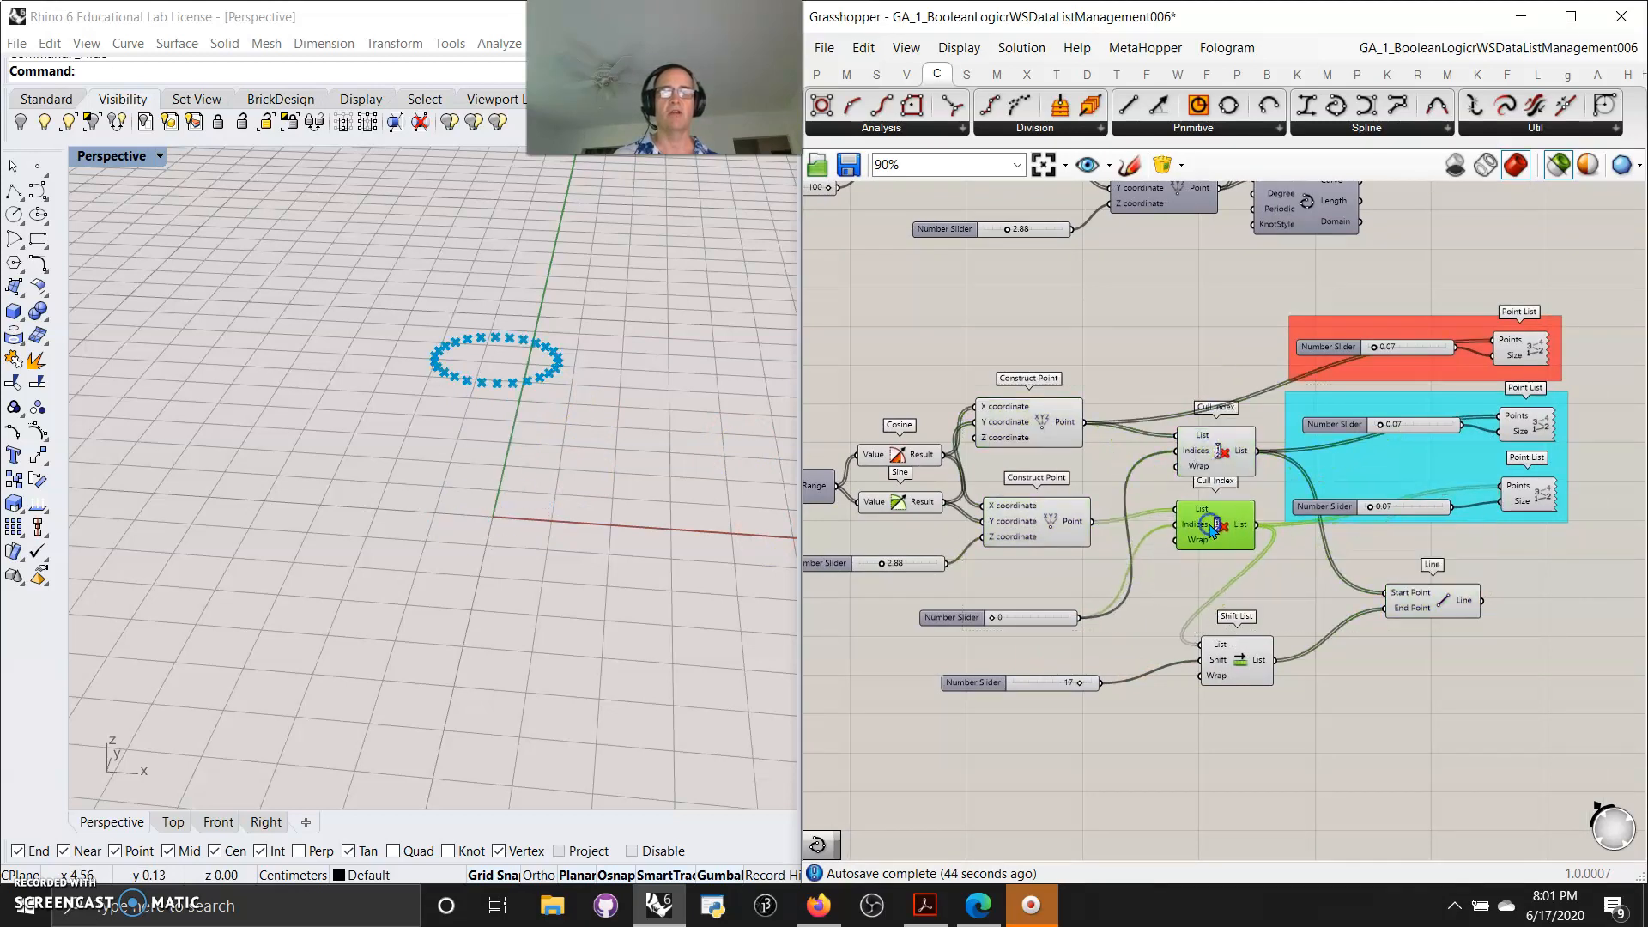
left_click_drag(1567, 554, 1210, 318)
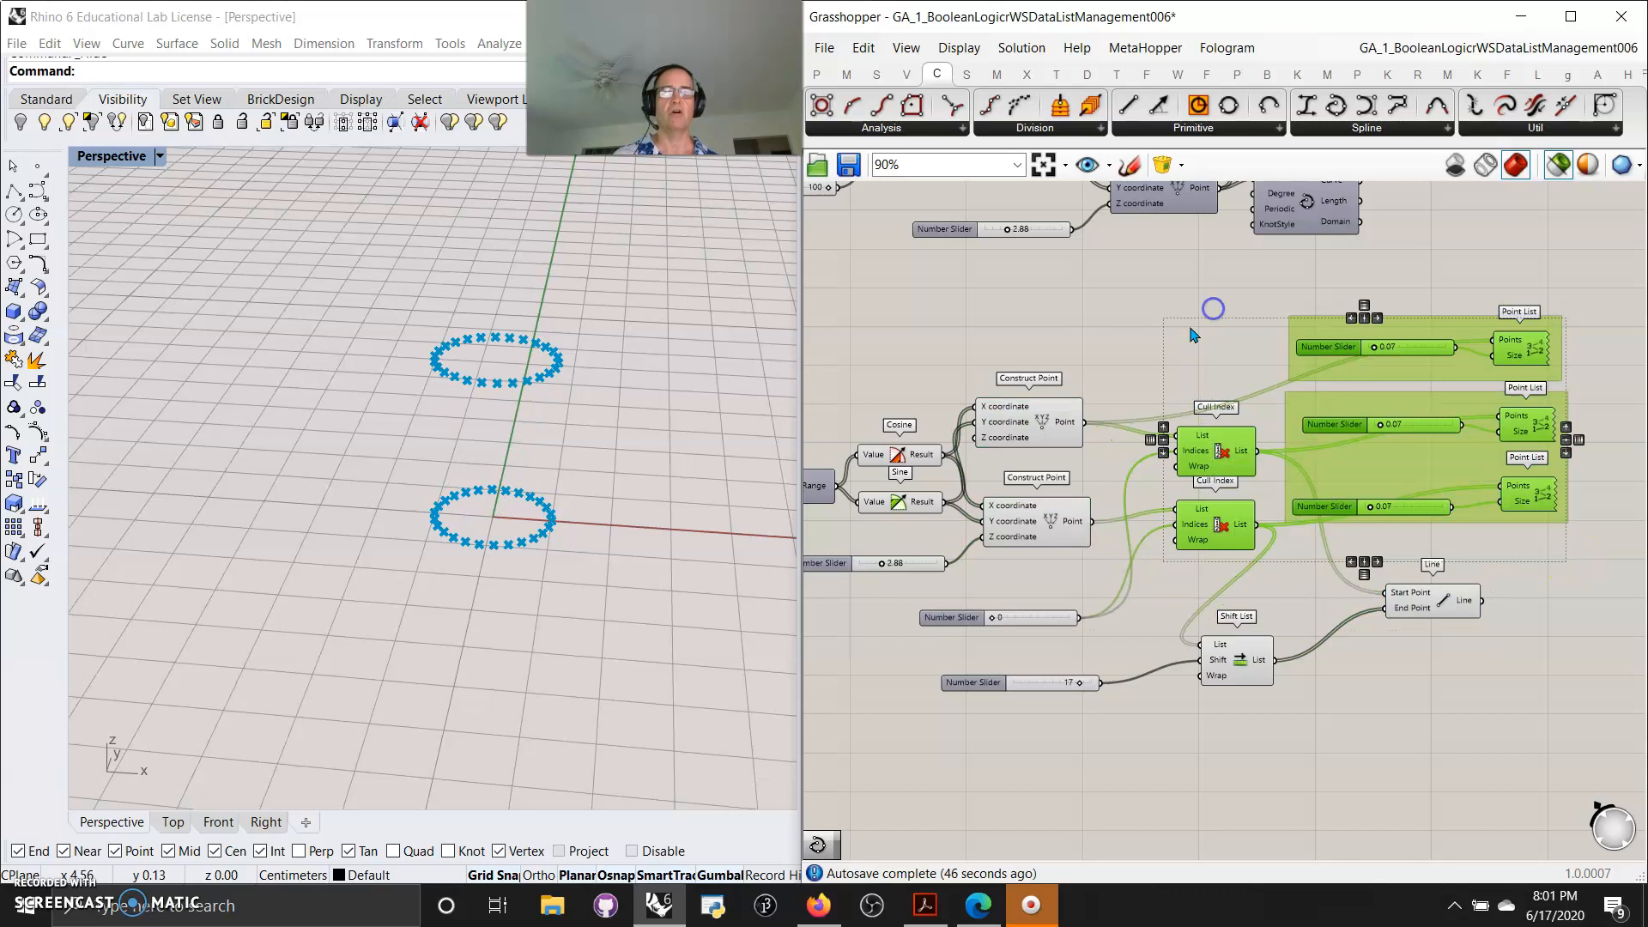
right_click(1157, 322)
left_click(1206, 397)
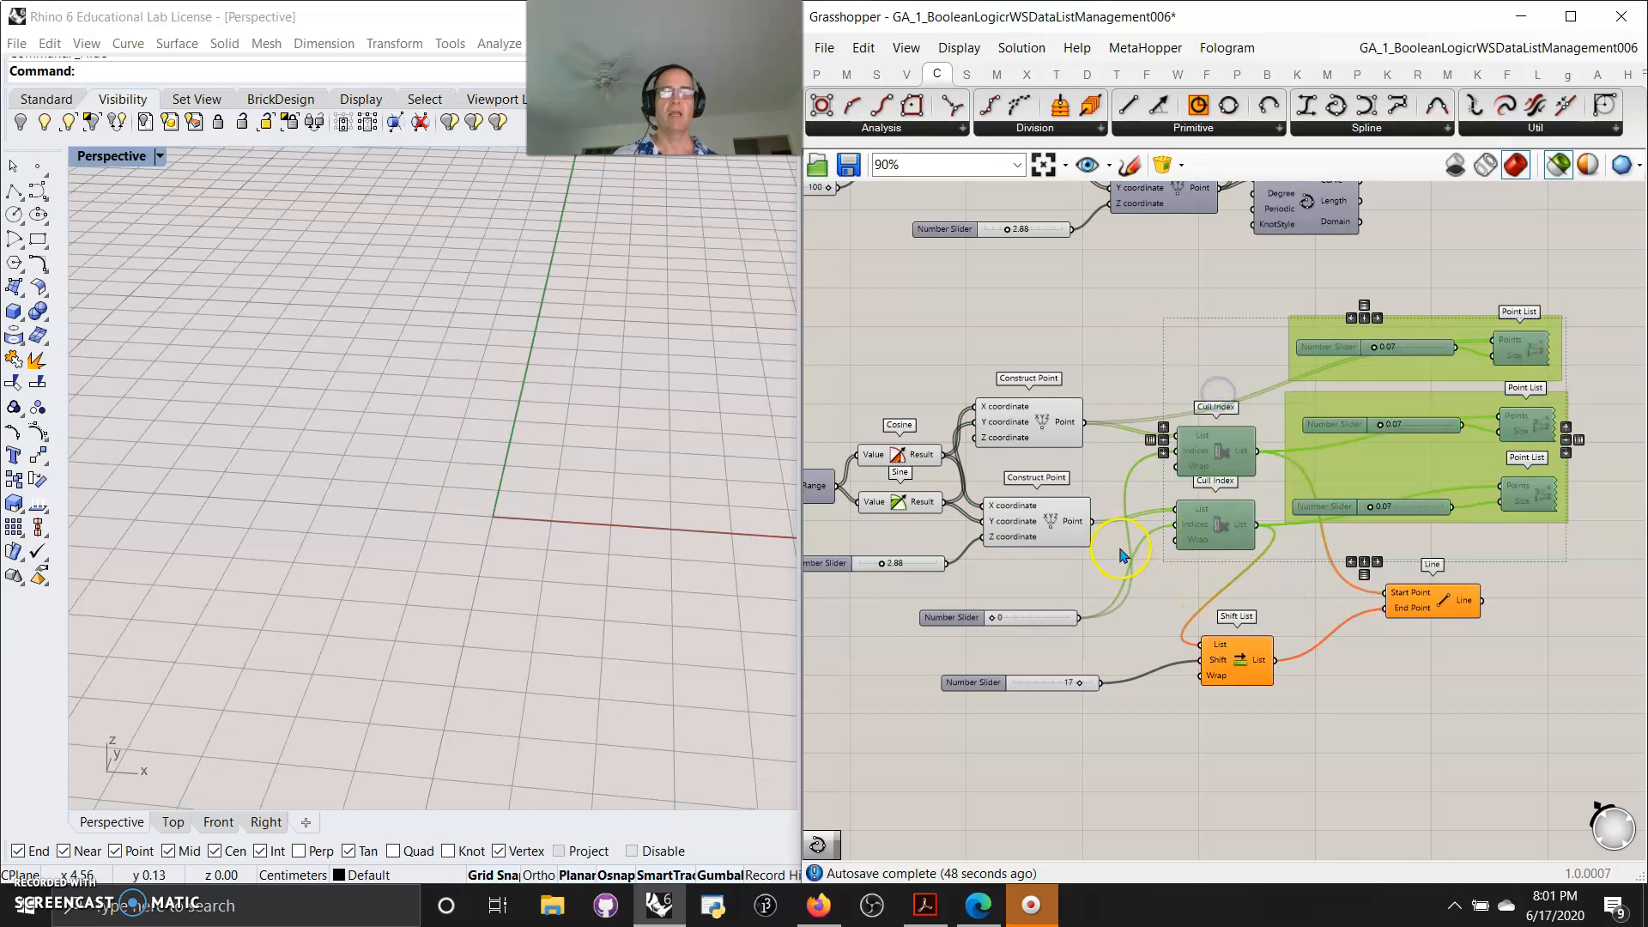
Feed the Construct Point into Shift List, duplicate the Line, and connect it to the top points and shifted list
left_click_drag(1086, 525, 1201, 644)
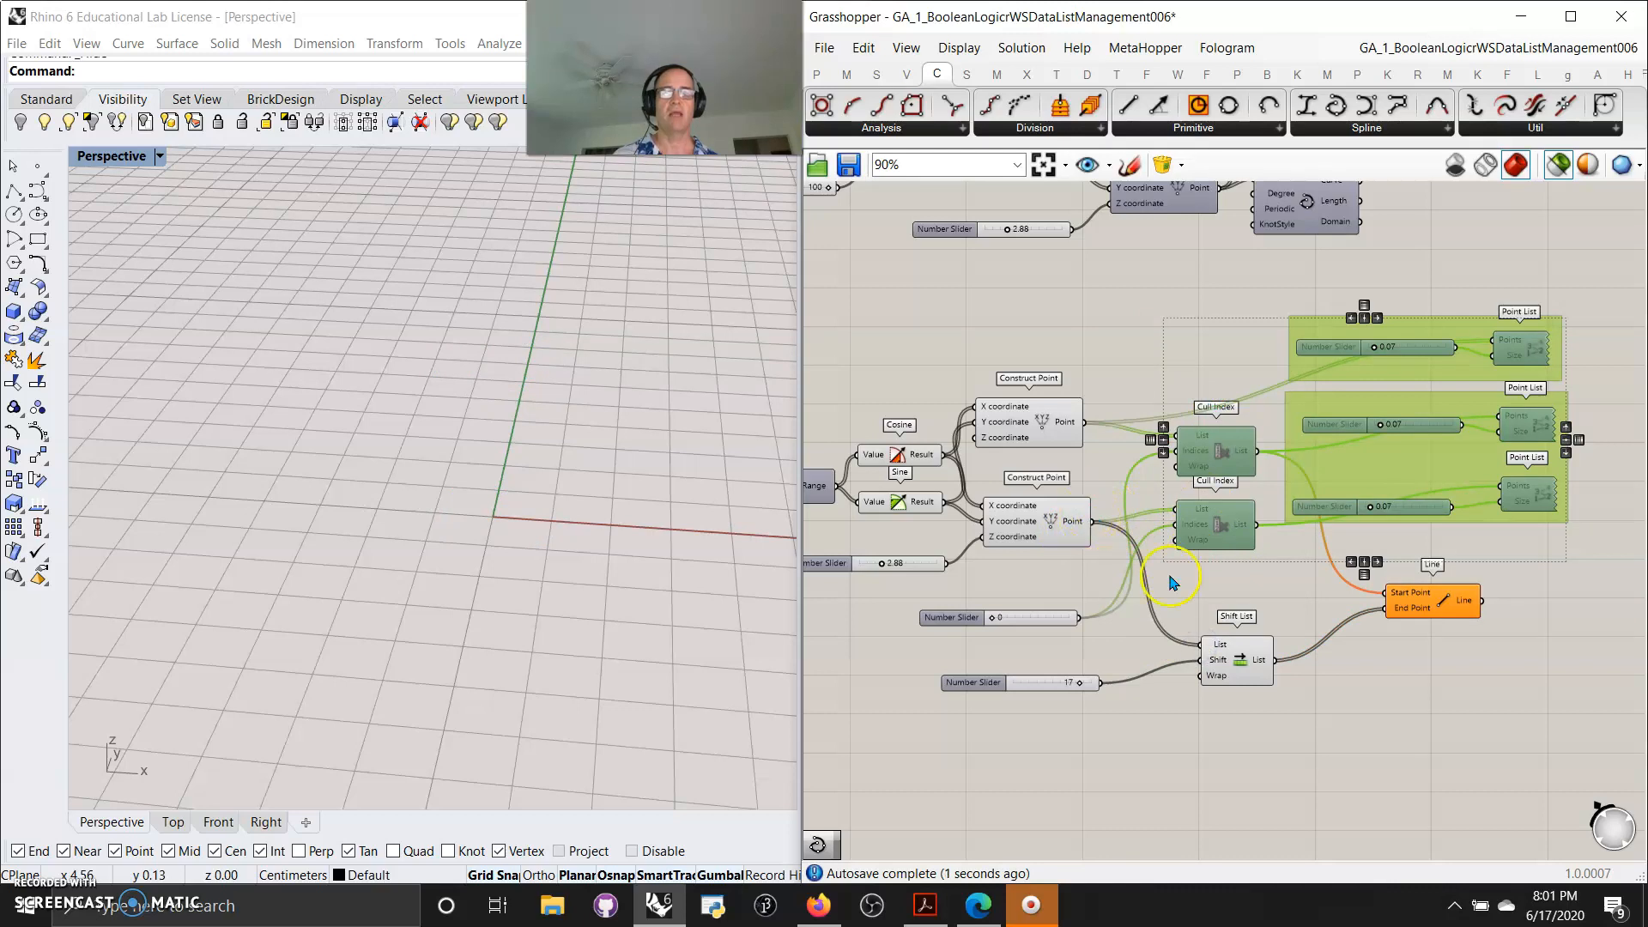
left_click(1444, 601)
key("ctrl+c")
key("ctrl+v")
left_click_drag(1437, 628, 1437, 698)
left_click_drag(1276, 661, 1398, 697)
left_click_drag(1081, 424, 1393, 671)
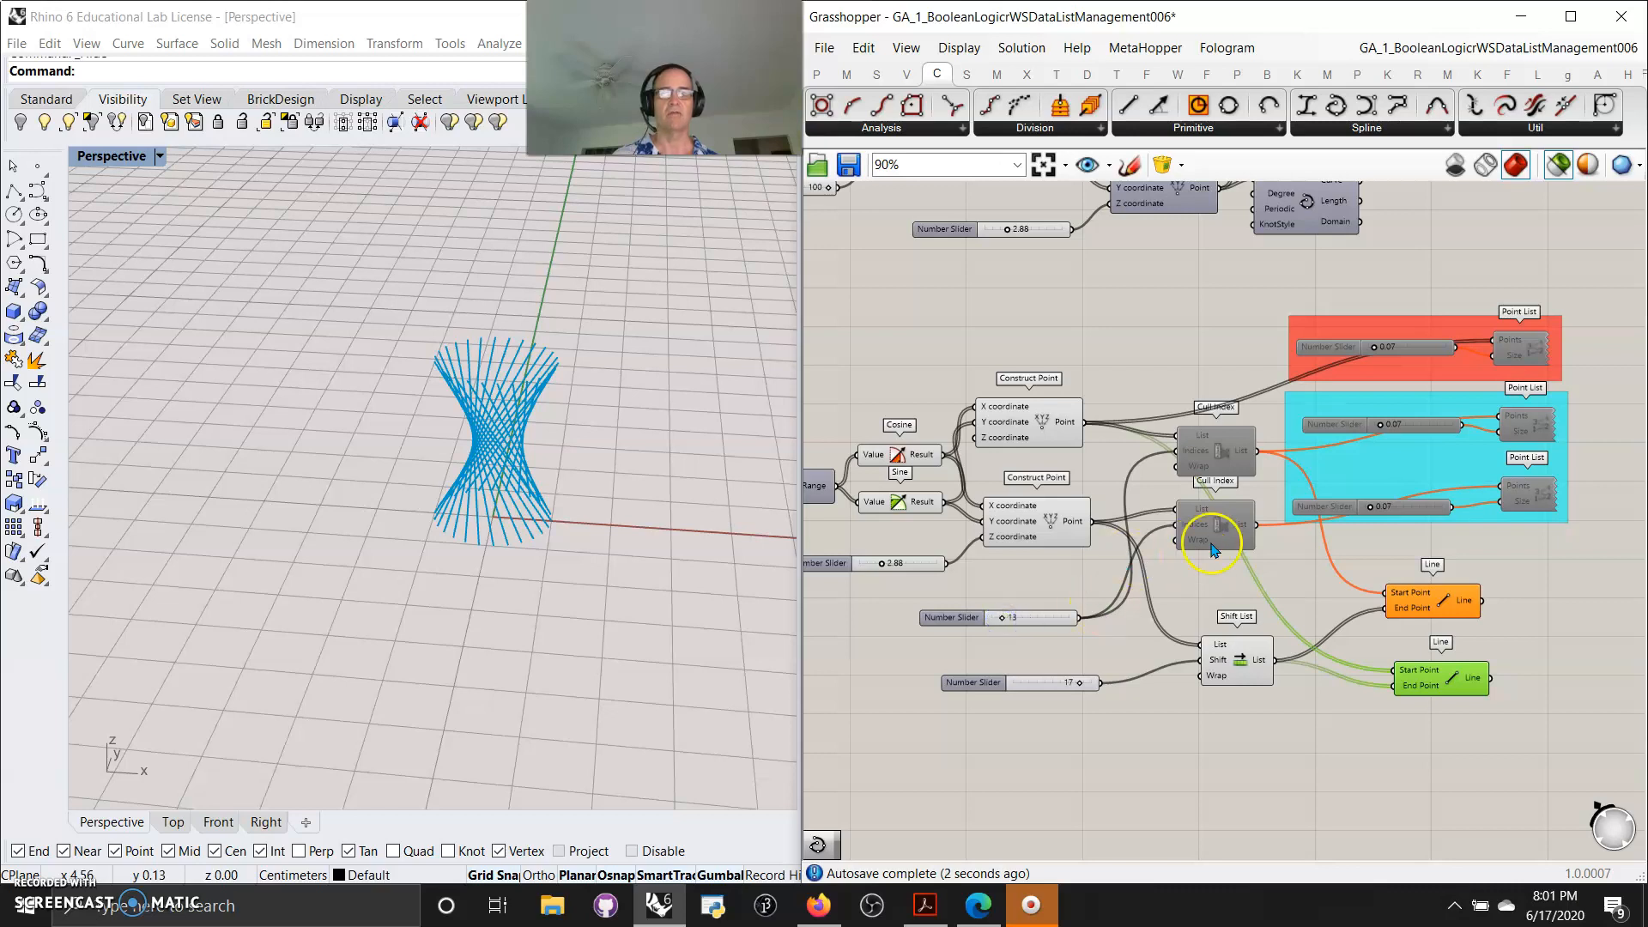
Move the 13 number slider up above the Cull Index components
left_click_drag(1047, 626, 1139, 333)
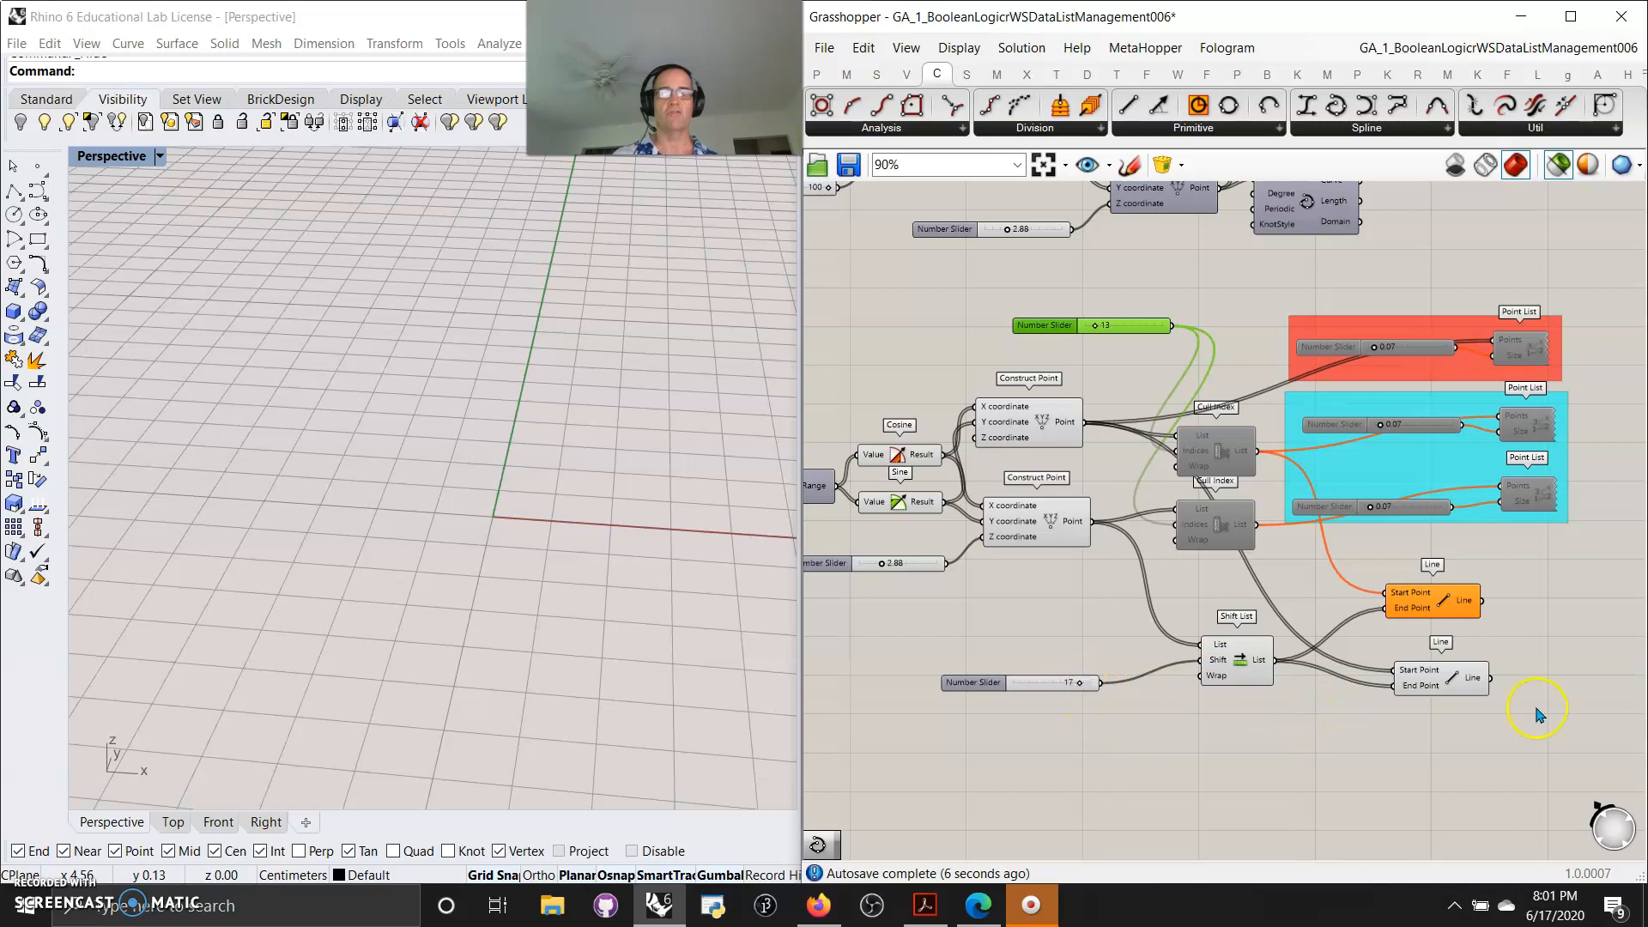
left_click(1485, 737)
left_click(1447, 682)
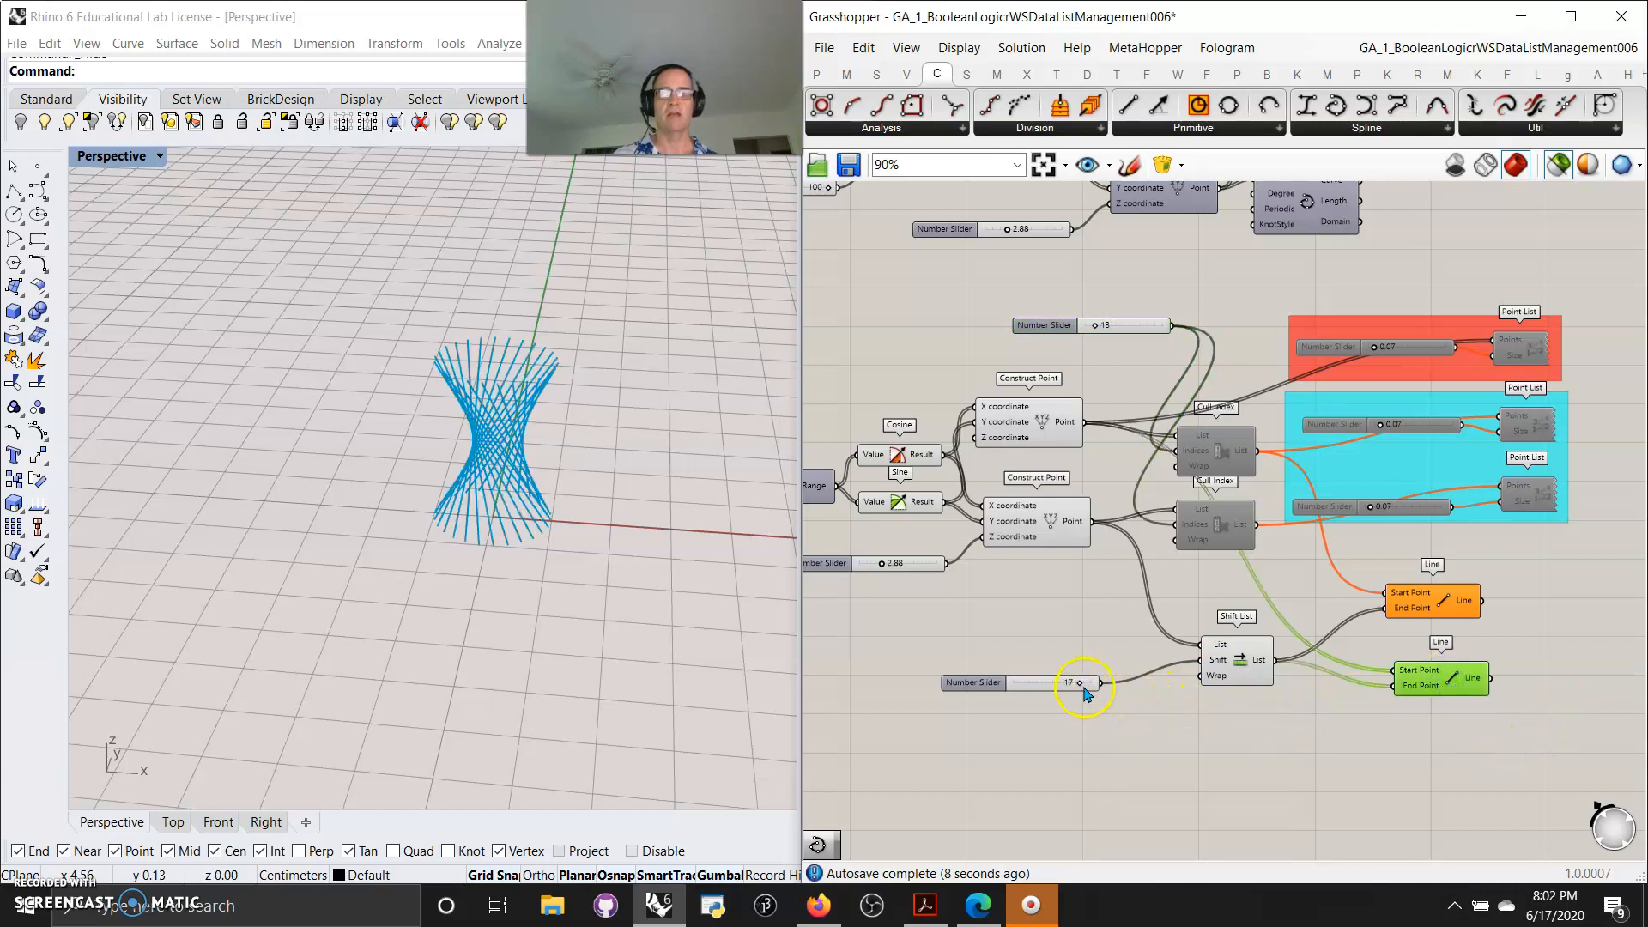
Set the Shift List's number slider to 7 and orbit the view around the hyperboloid
left_click_drag(1080, 685, 1041, 684)
scroll(528, 509, "up", 5)
scroll(528, 510, "down", 7)
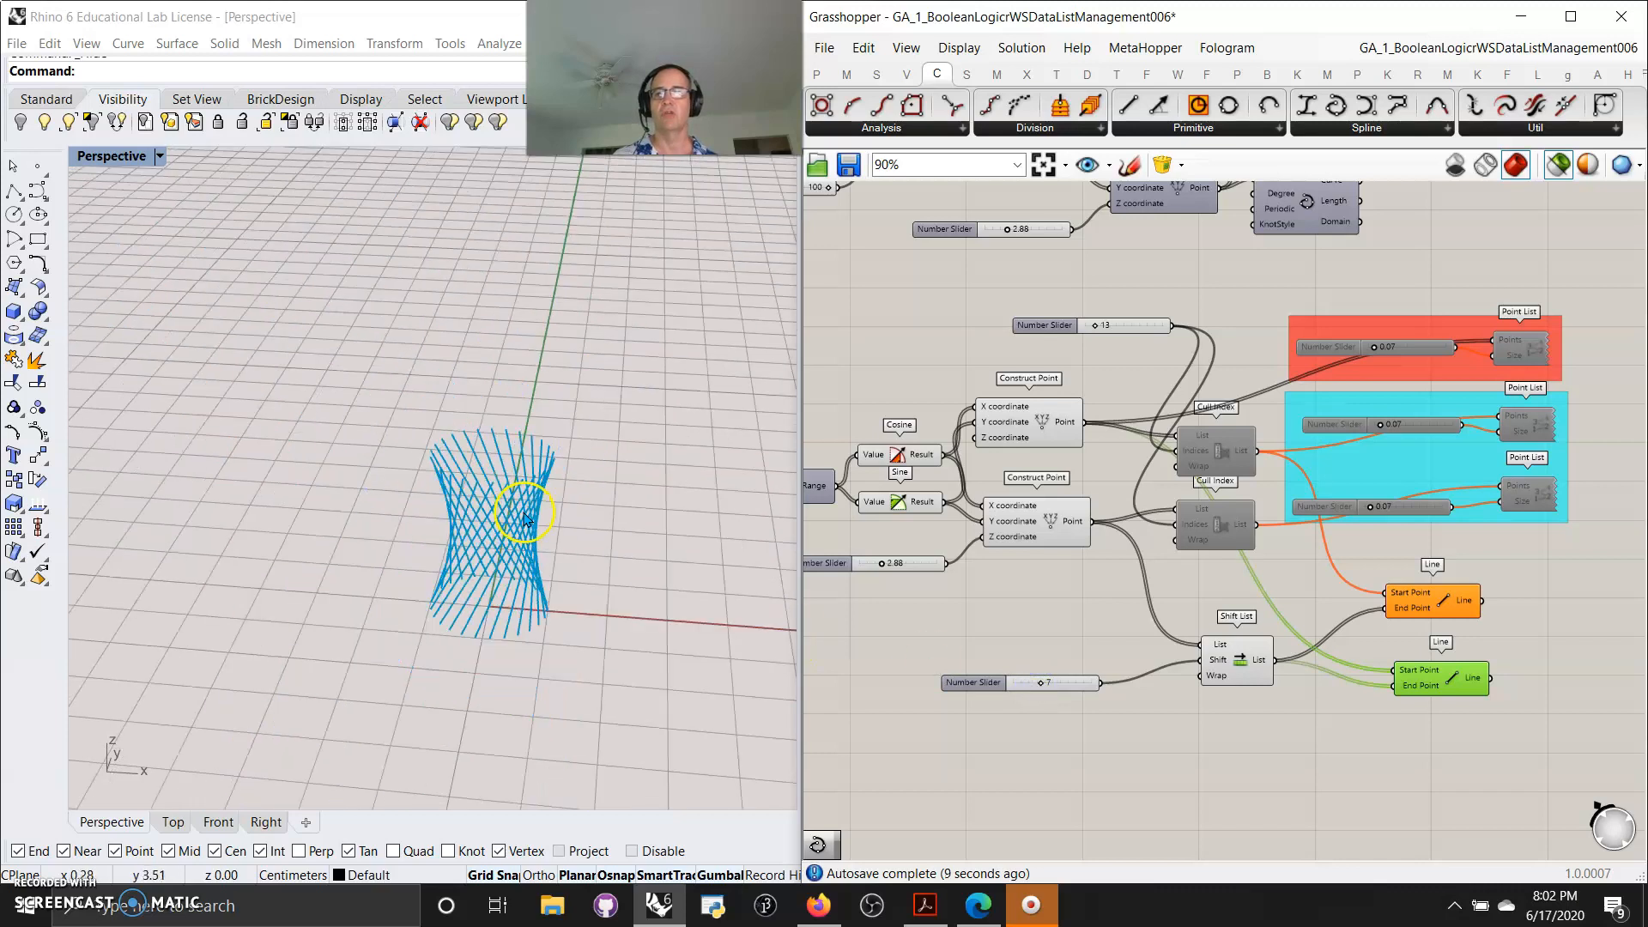
right_click_drag(525, 578, 529, 578)
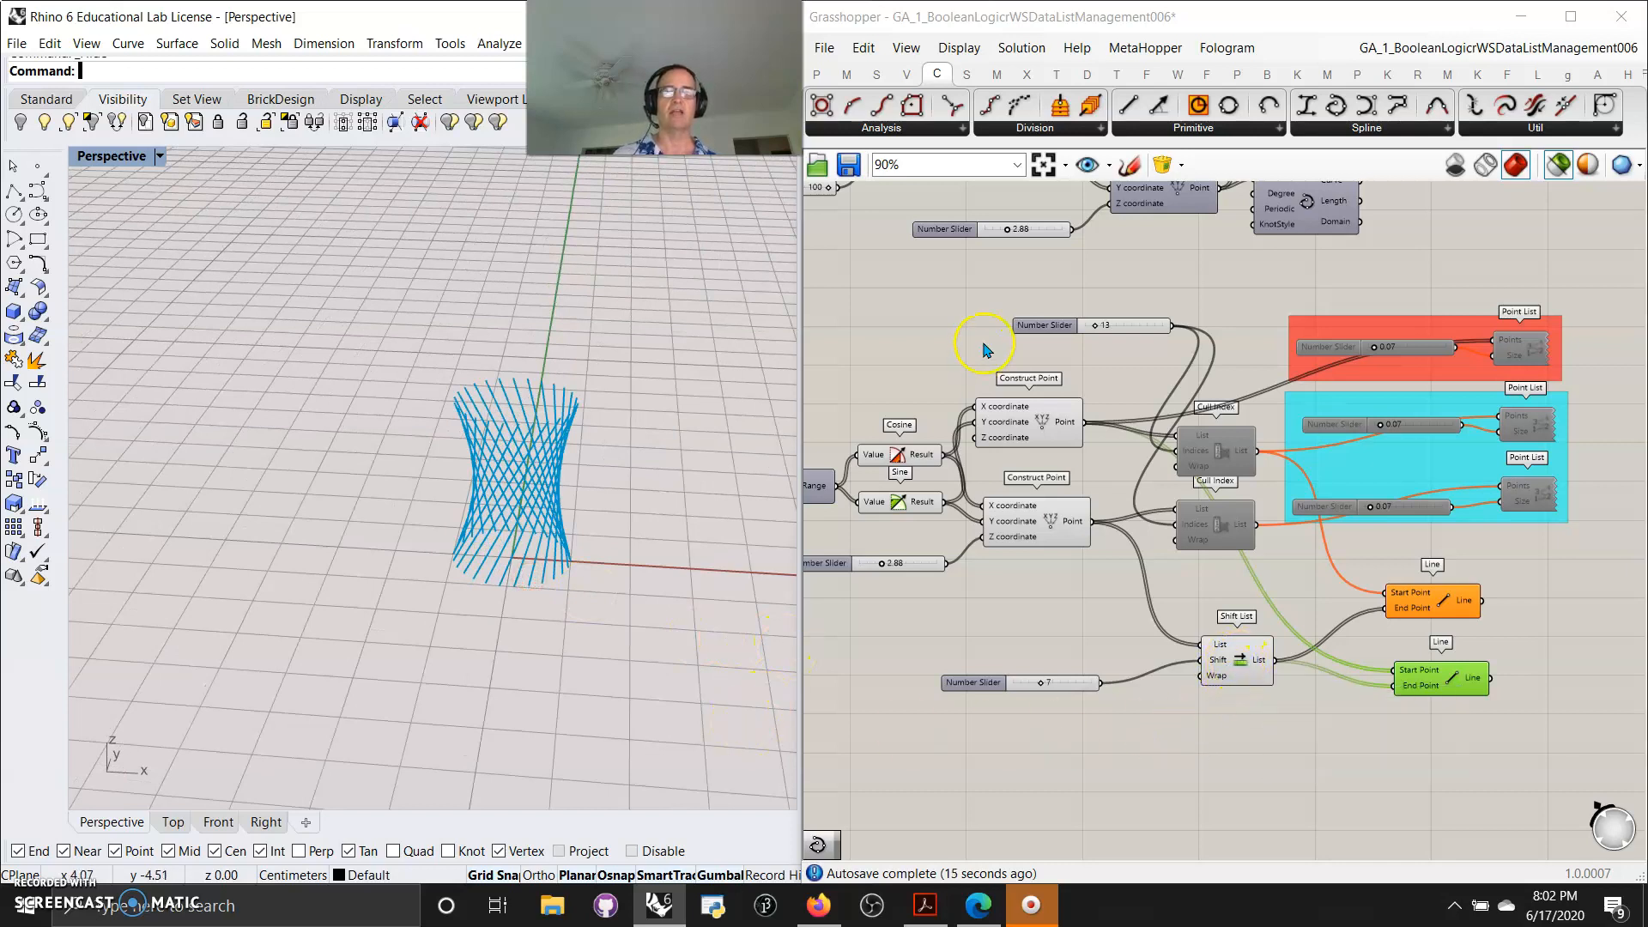
Add a Panel, resize it, and connect the lower Construct Point output to it
left_click(820, 76)
left_click_drag(1218, 105, 1253, 782)
left_click_drag(1084, 423, 1400, 767)
left_click_drag(1296, 783, 1299, 860)
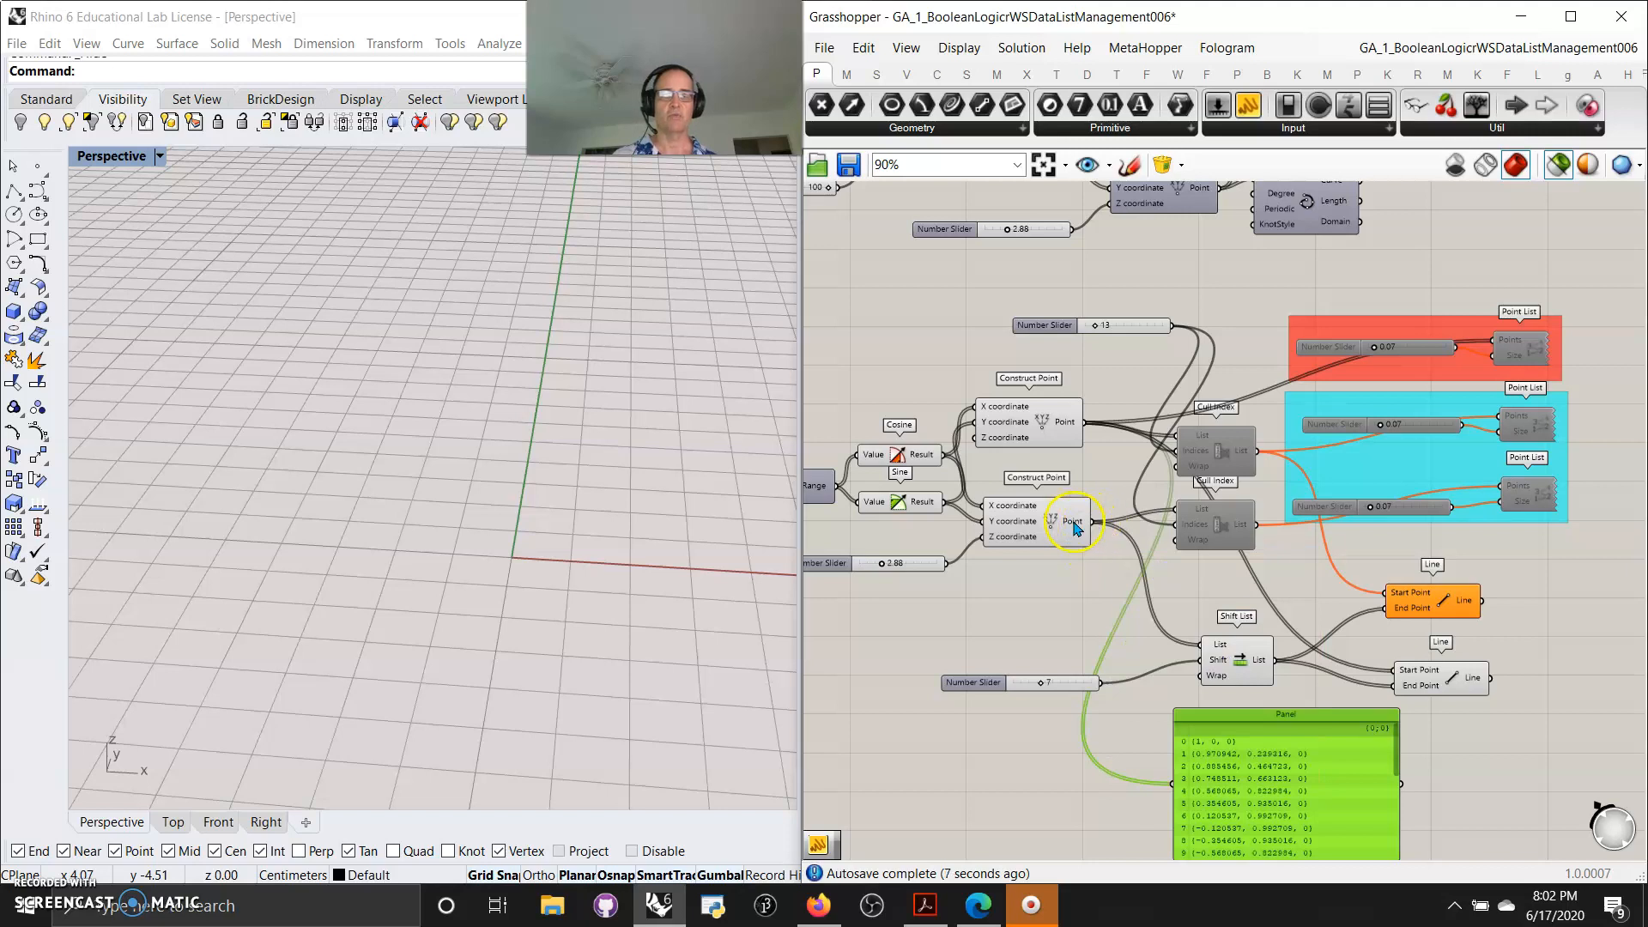
left_click_drag(1088, 525, 1173, 783)
Duplicate the panel, connect it to the Shift List output, and scroll through both point lists
left_click_drag(1285, 810, 1150, 807)
left_click_drag(1265, 814, 1398, 812)
left_click_drag(1277, 661, 1288, 795)
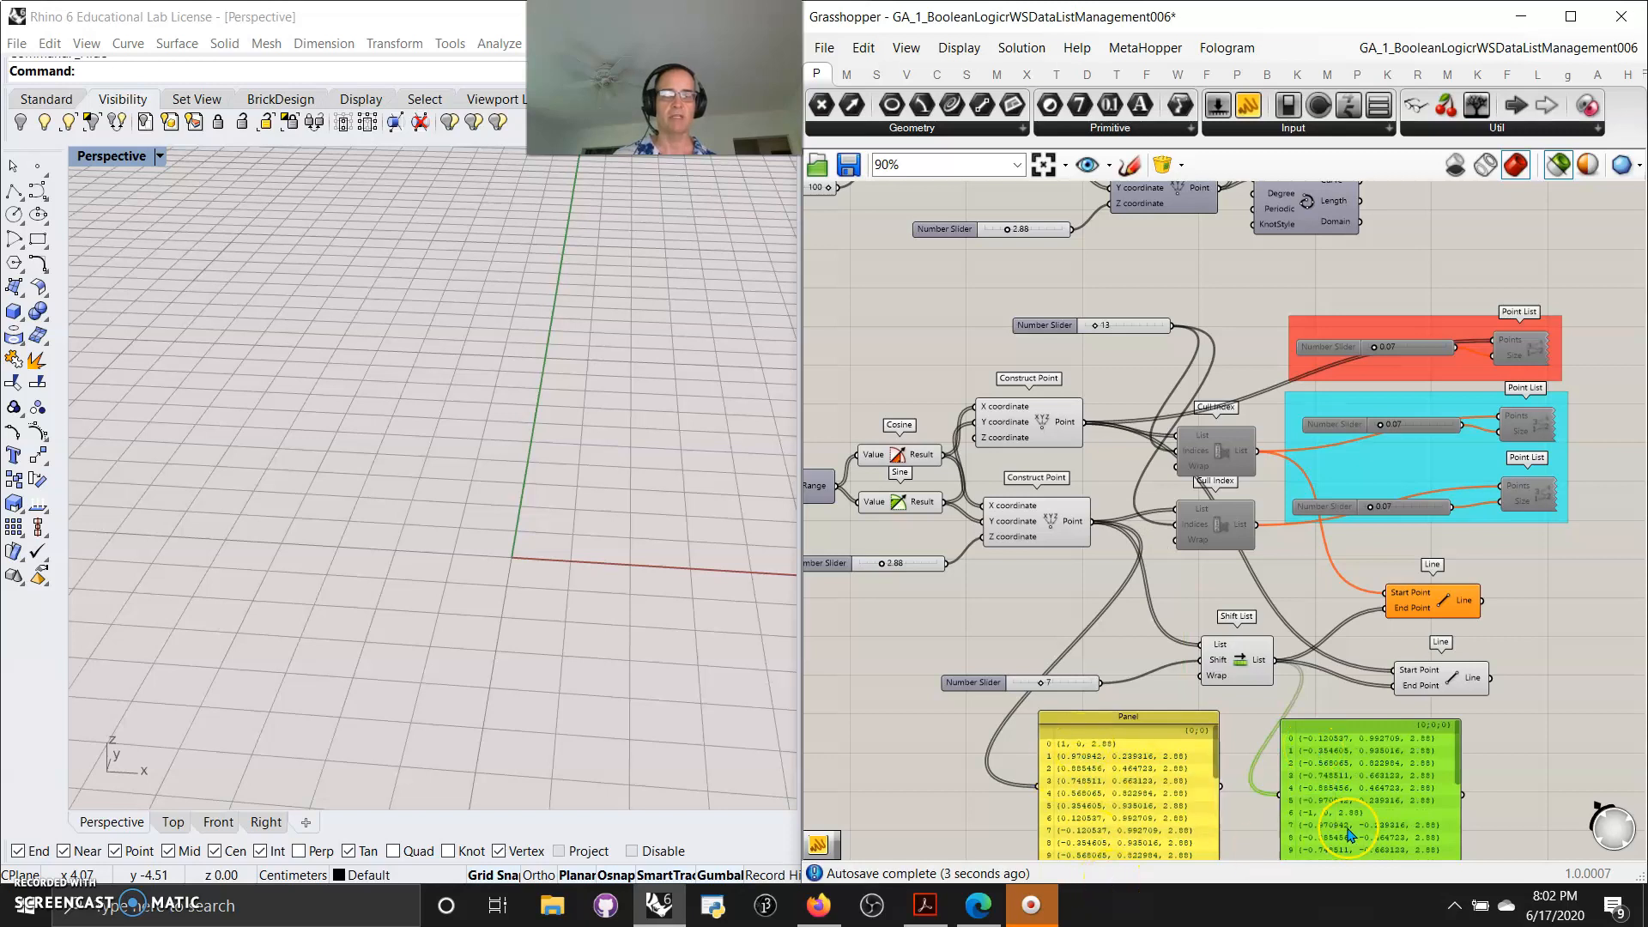
scroll(1371, 794, "down", 2)
scroll(1399, 807, "up", 2)
scroll(1399, 807, "up", 3)
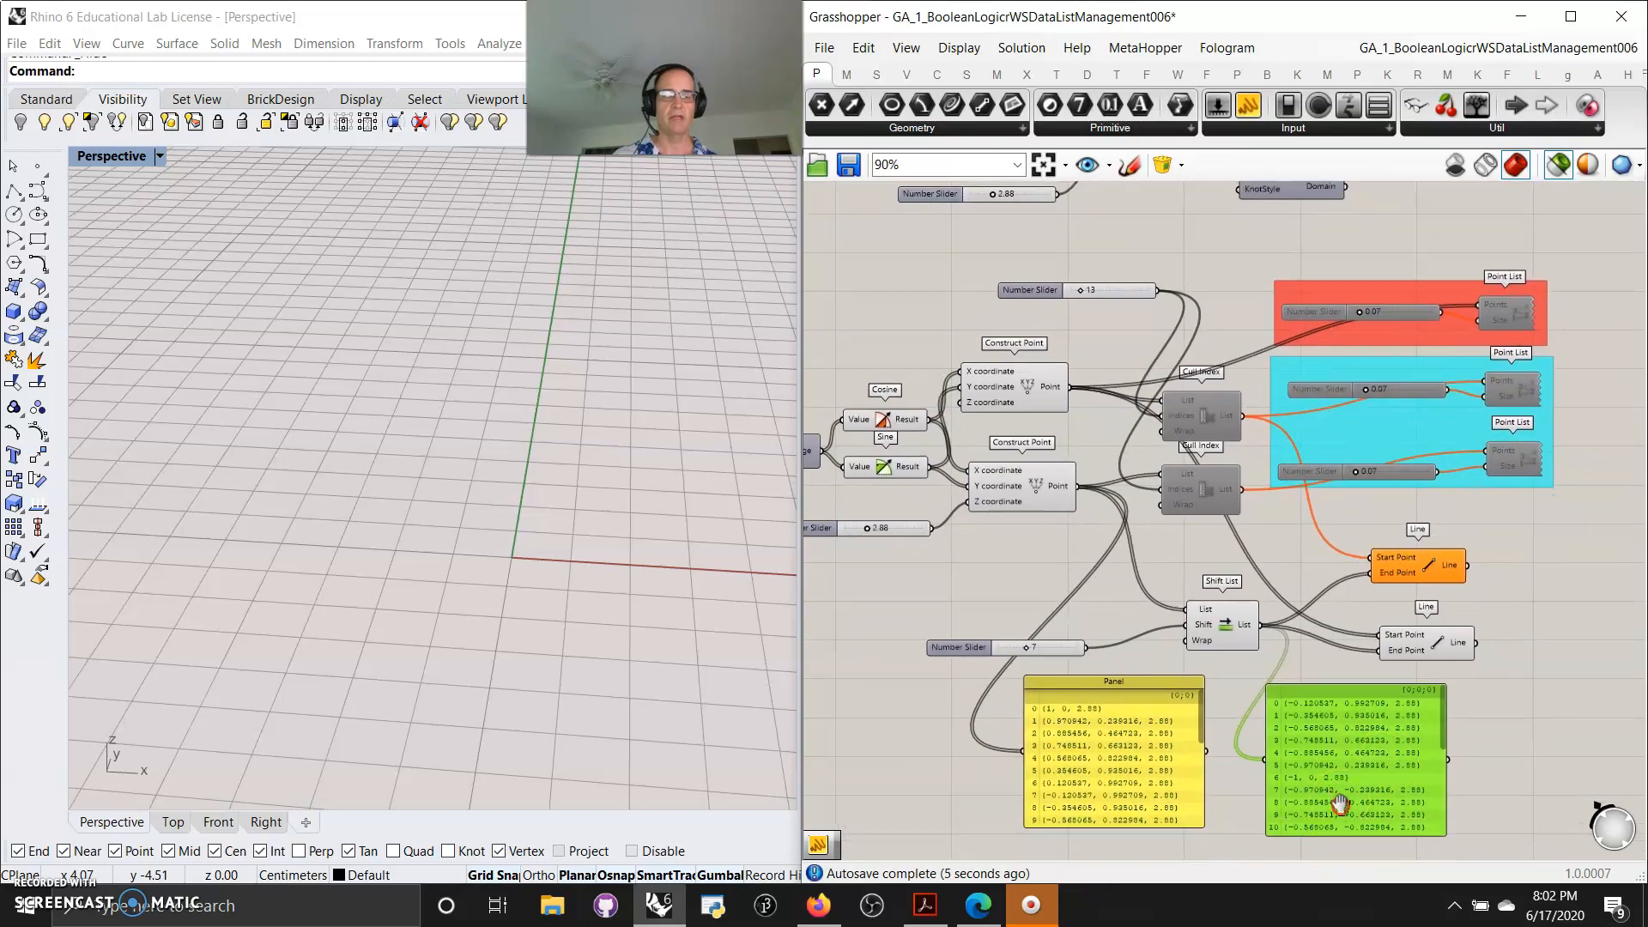
left_click_drag(1480, 562, 1488, 702)
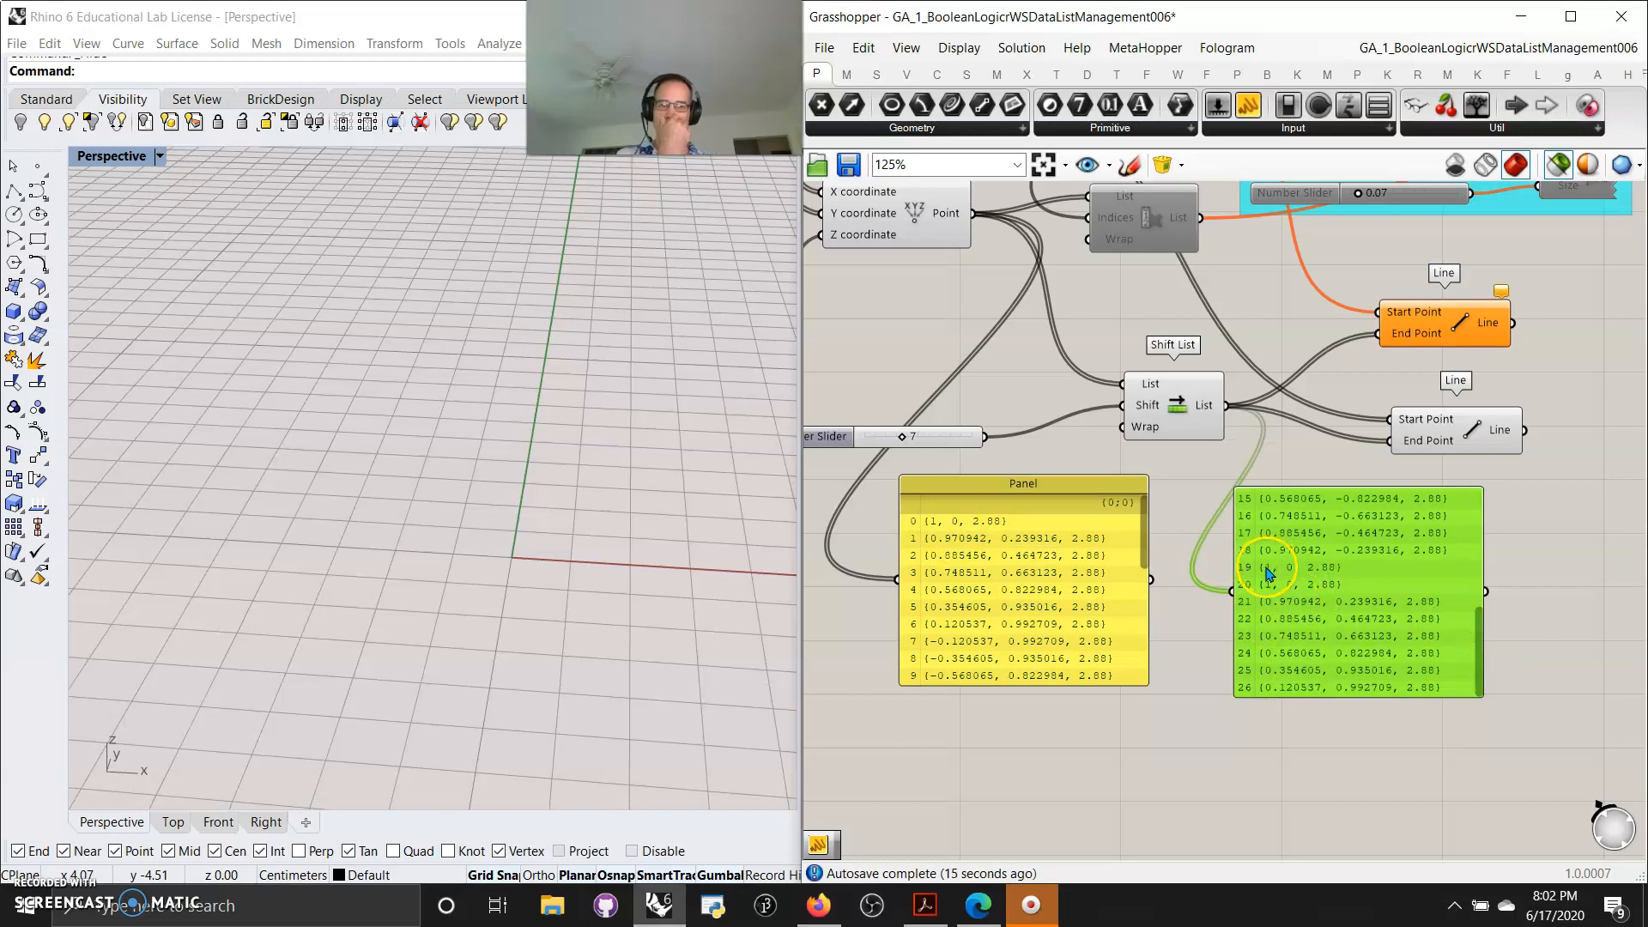
left_click_drag(1478, 634, 1461, 467)
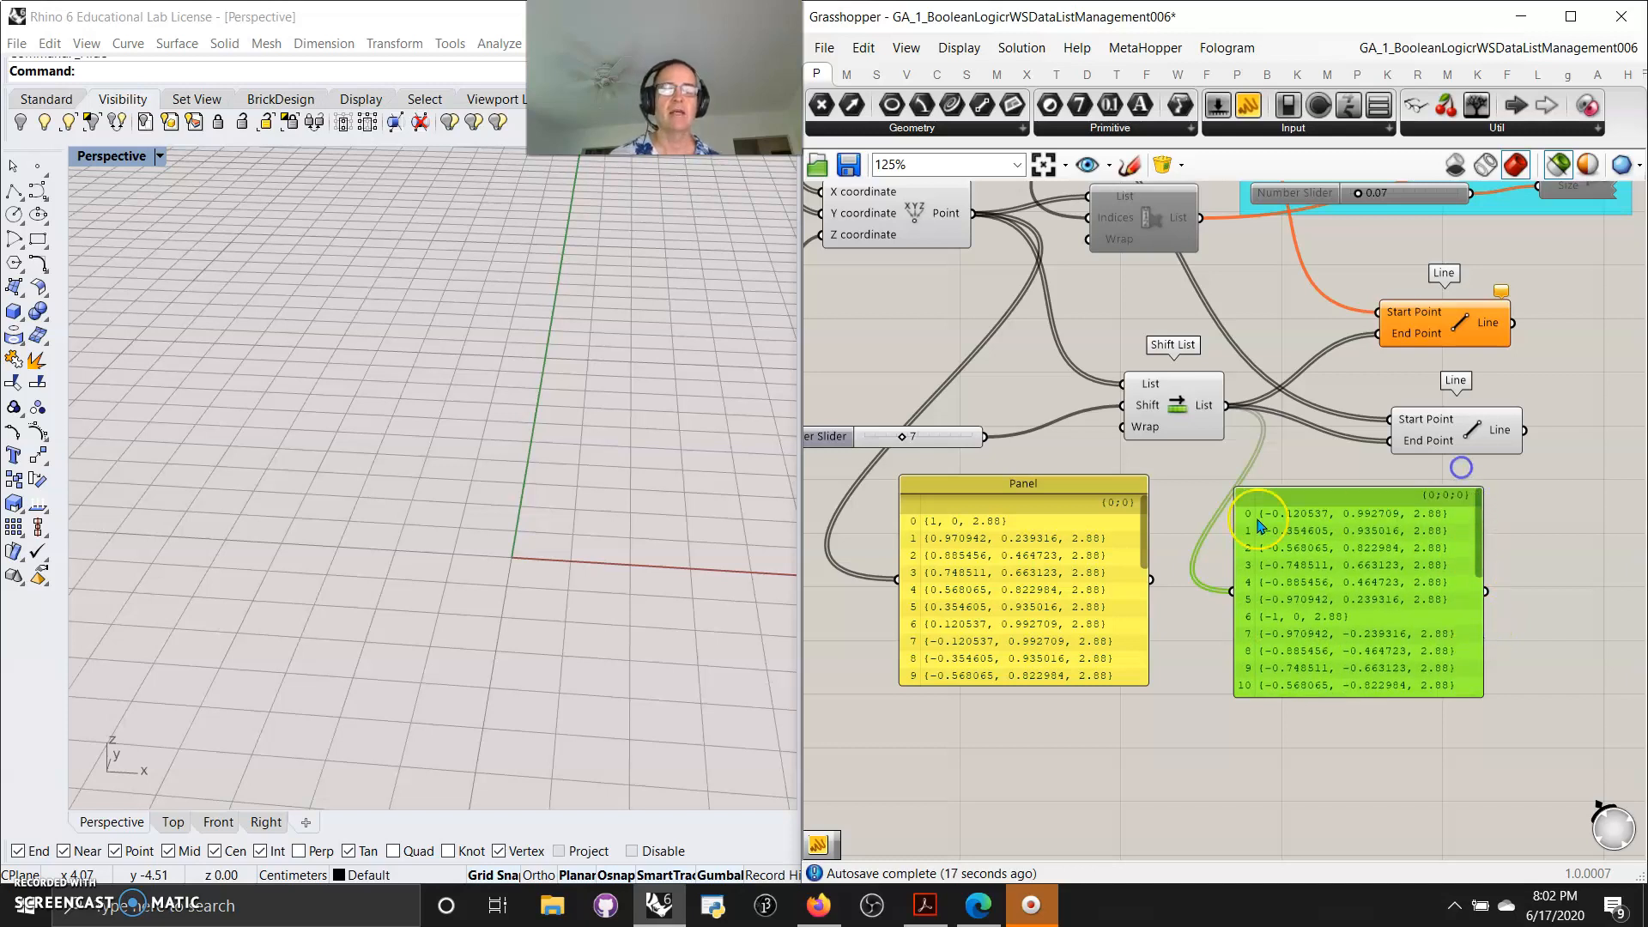
right_click_drag(1176, 496, 1204, 569)
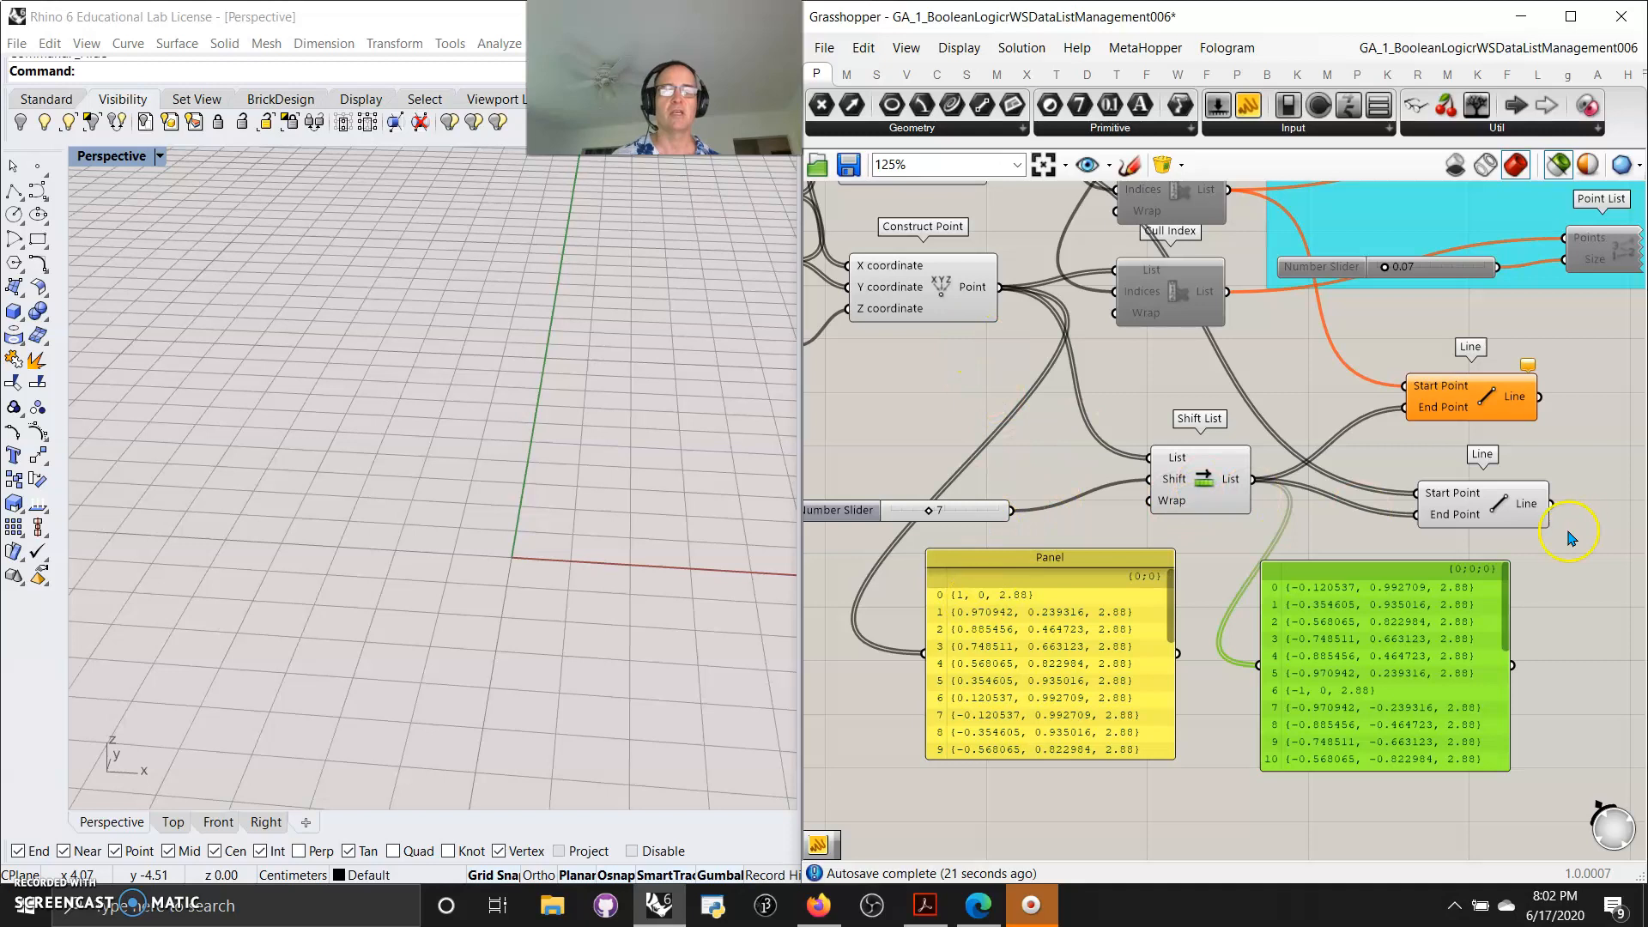
Try to reconnect the Shift List so its list input comes from the lower Cull Index output
left_click(1505, 503)
right_click_drag(1182, 409, 1155, 568)
right_click_drag(1291, 434, 1210, 450)
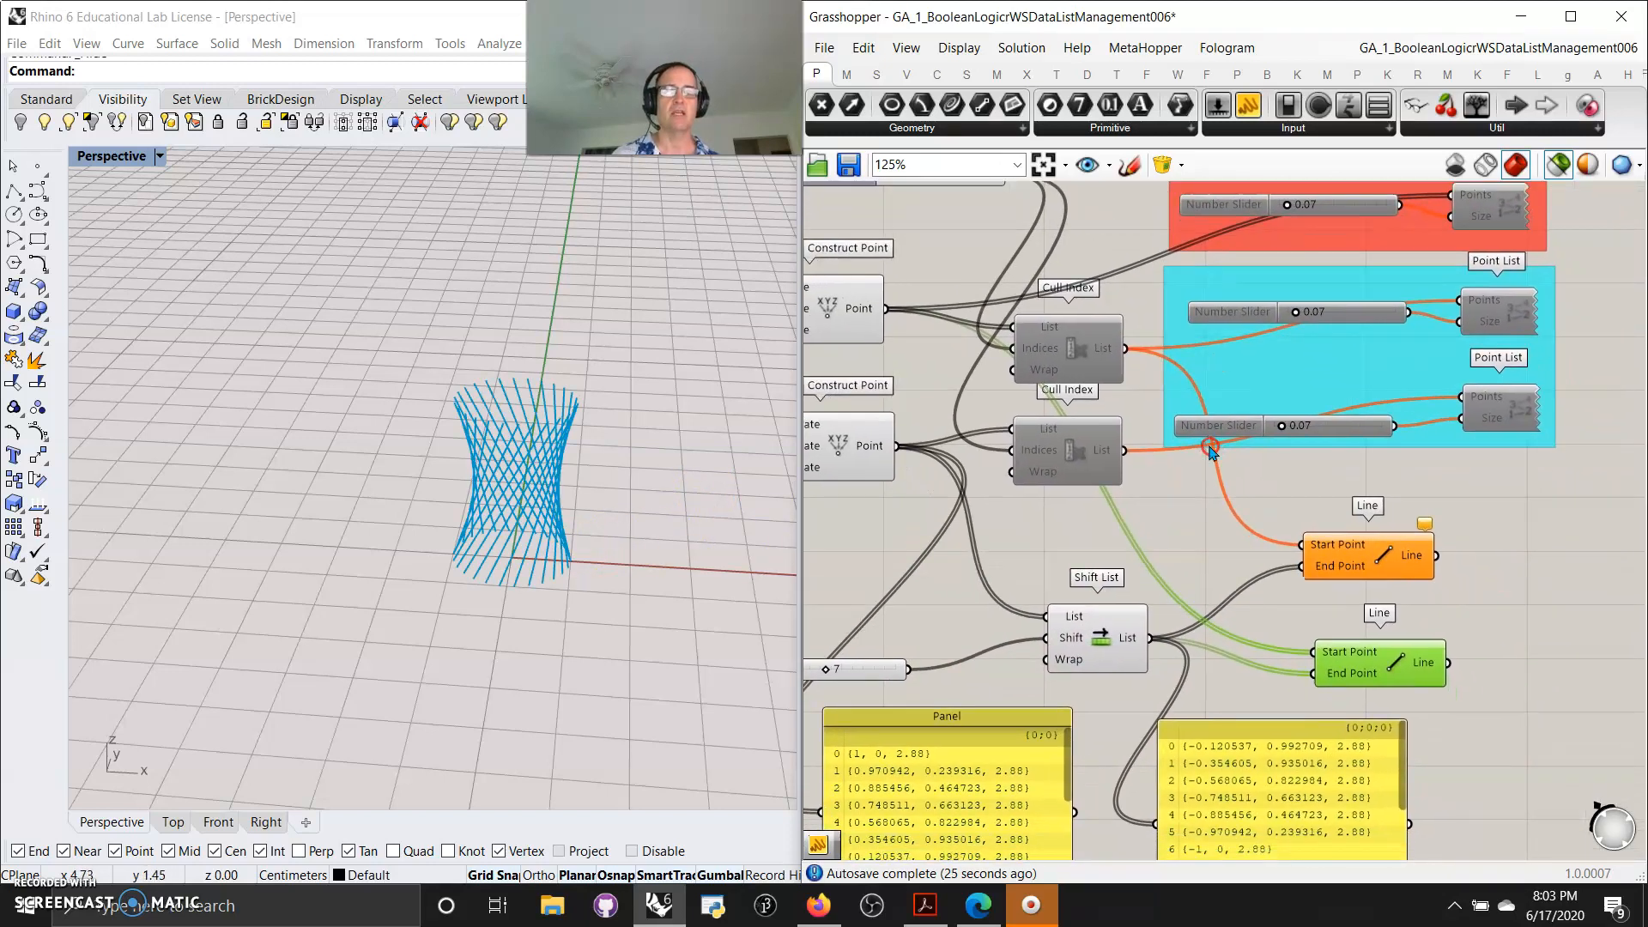
left_click(1378, 558)
right_click_drag(1127, 533, 1246, 573)
left_click(1129, 616)
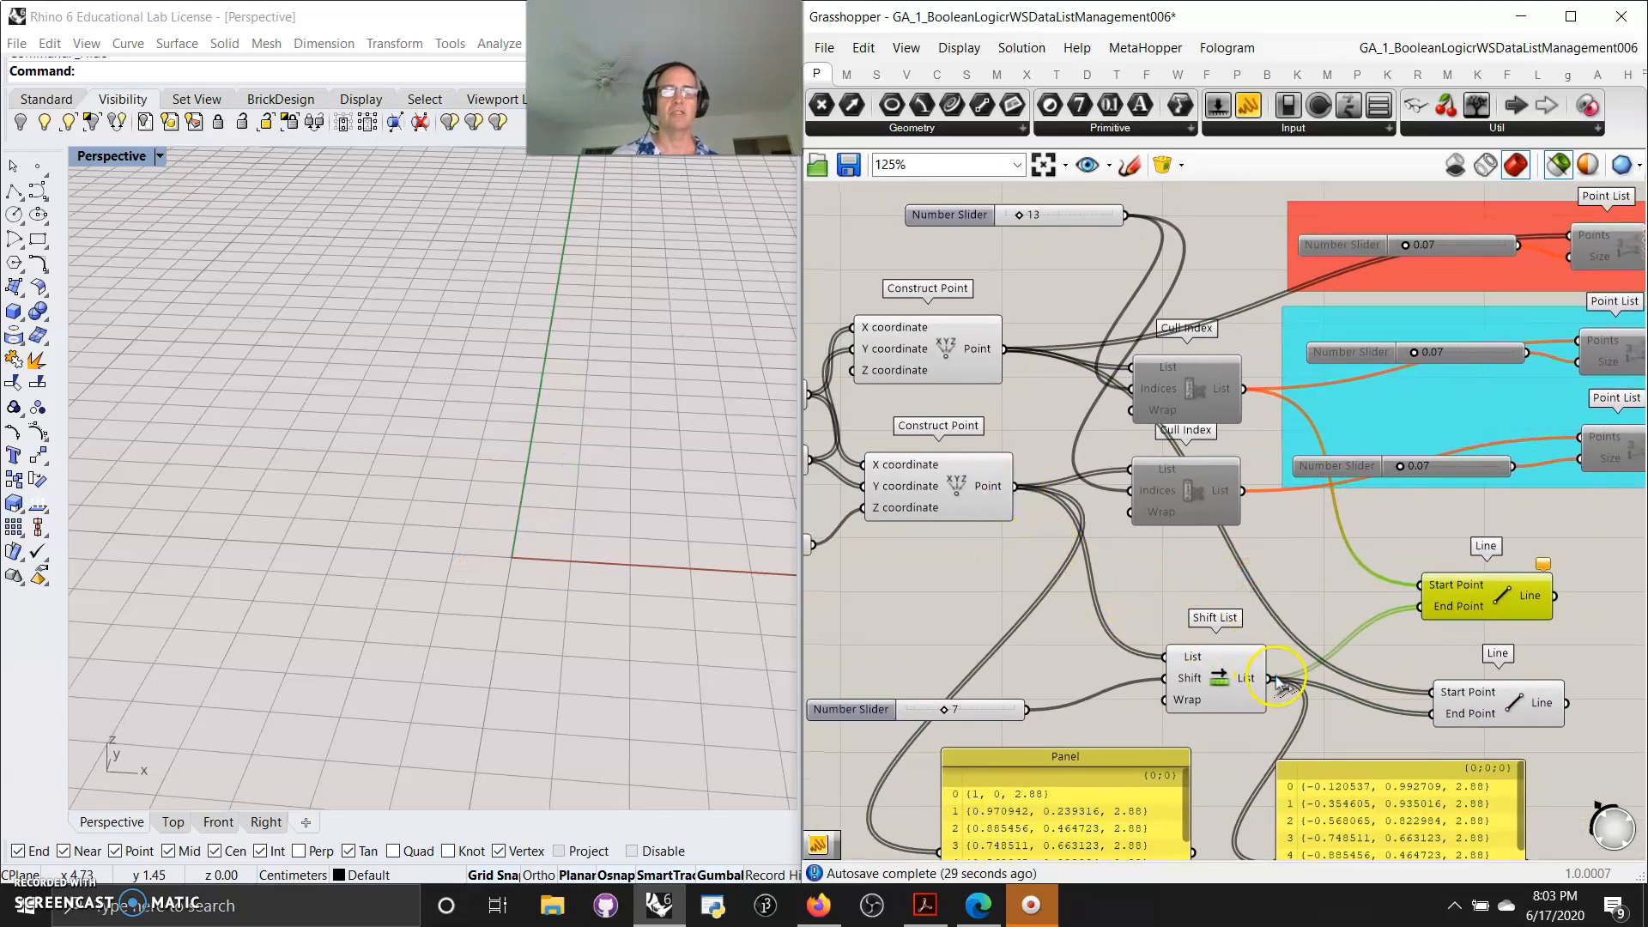
left_click_drag(1268, 678, 1308, 682)
left_click_drag(1242, 490, 1164, 657)
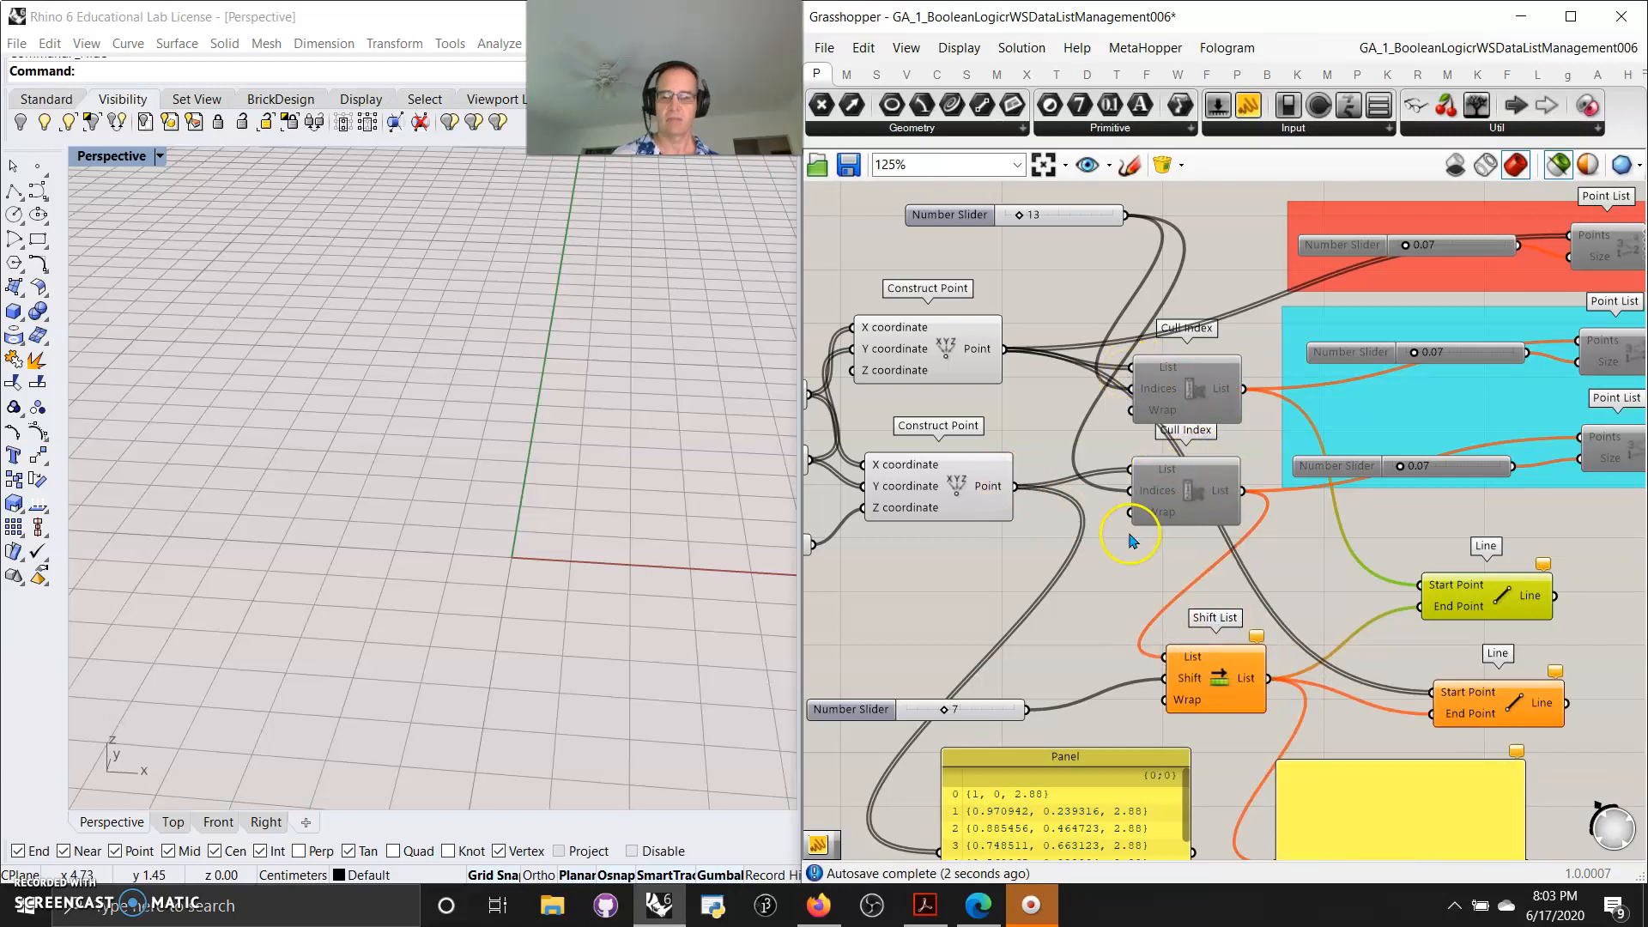
Undo the recent changes back to a single Line with the Cull Index components in their original places
key("ctrl+z")
key("ctrl+z")
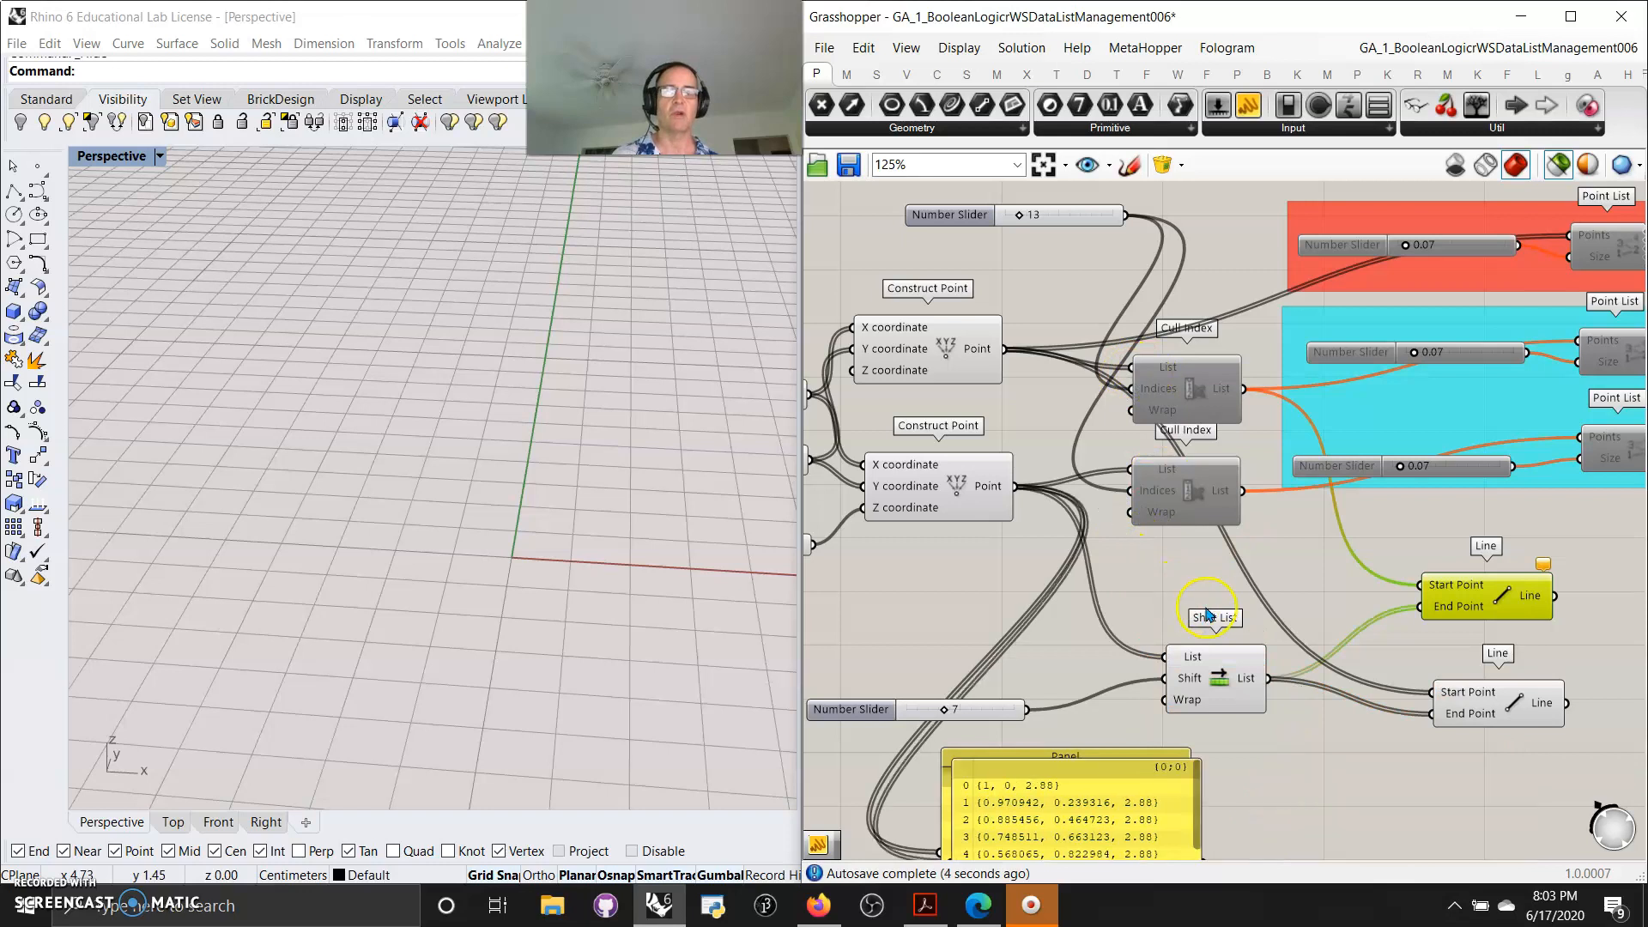
key("ctrl+z")
key("ctrl+z")
key("ctrl+z")
key("ctrl+z")
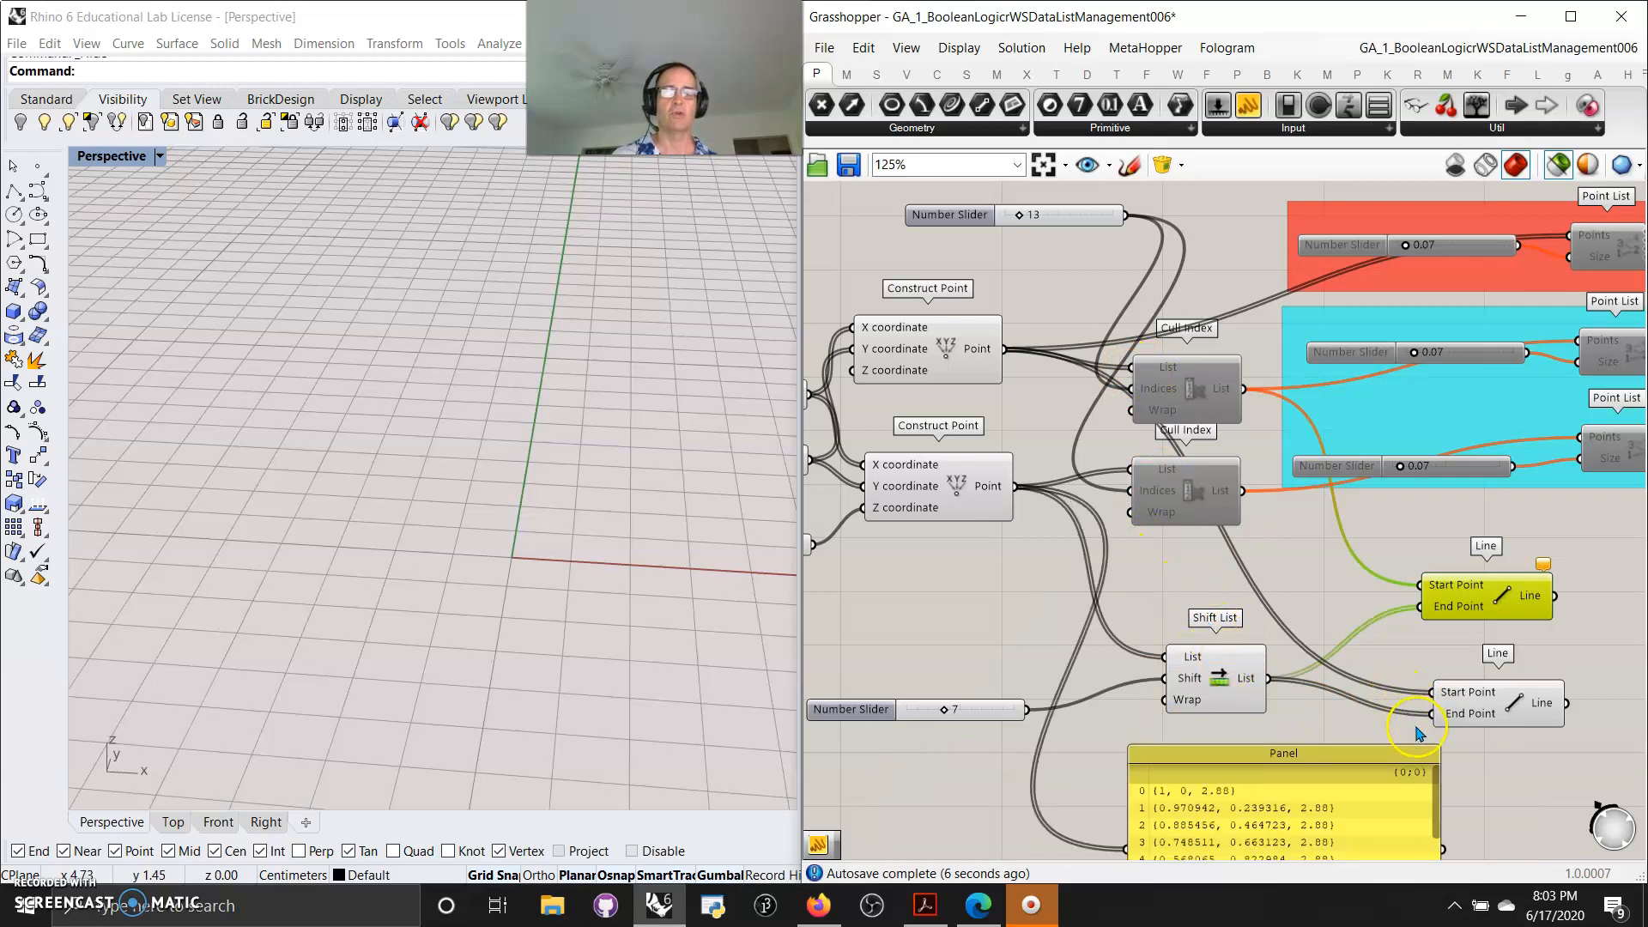
key("ctrl+z")
key("ctrl+z")
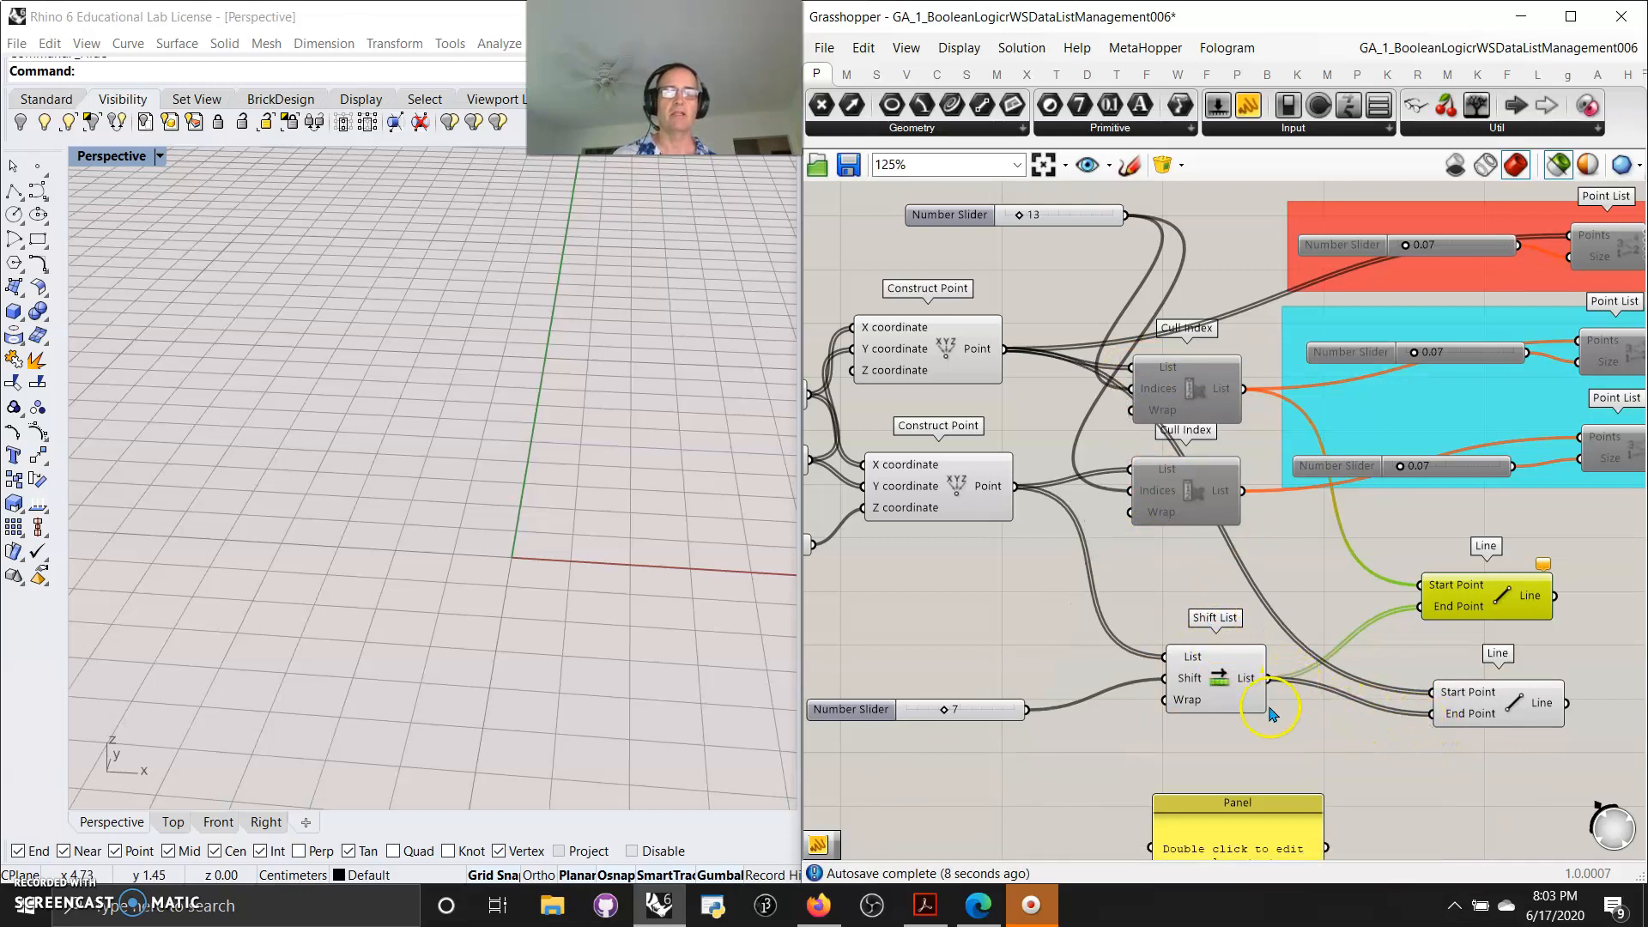
key("ctrl+z")
key("ctrl+z")
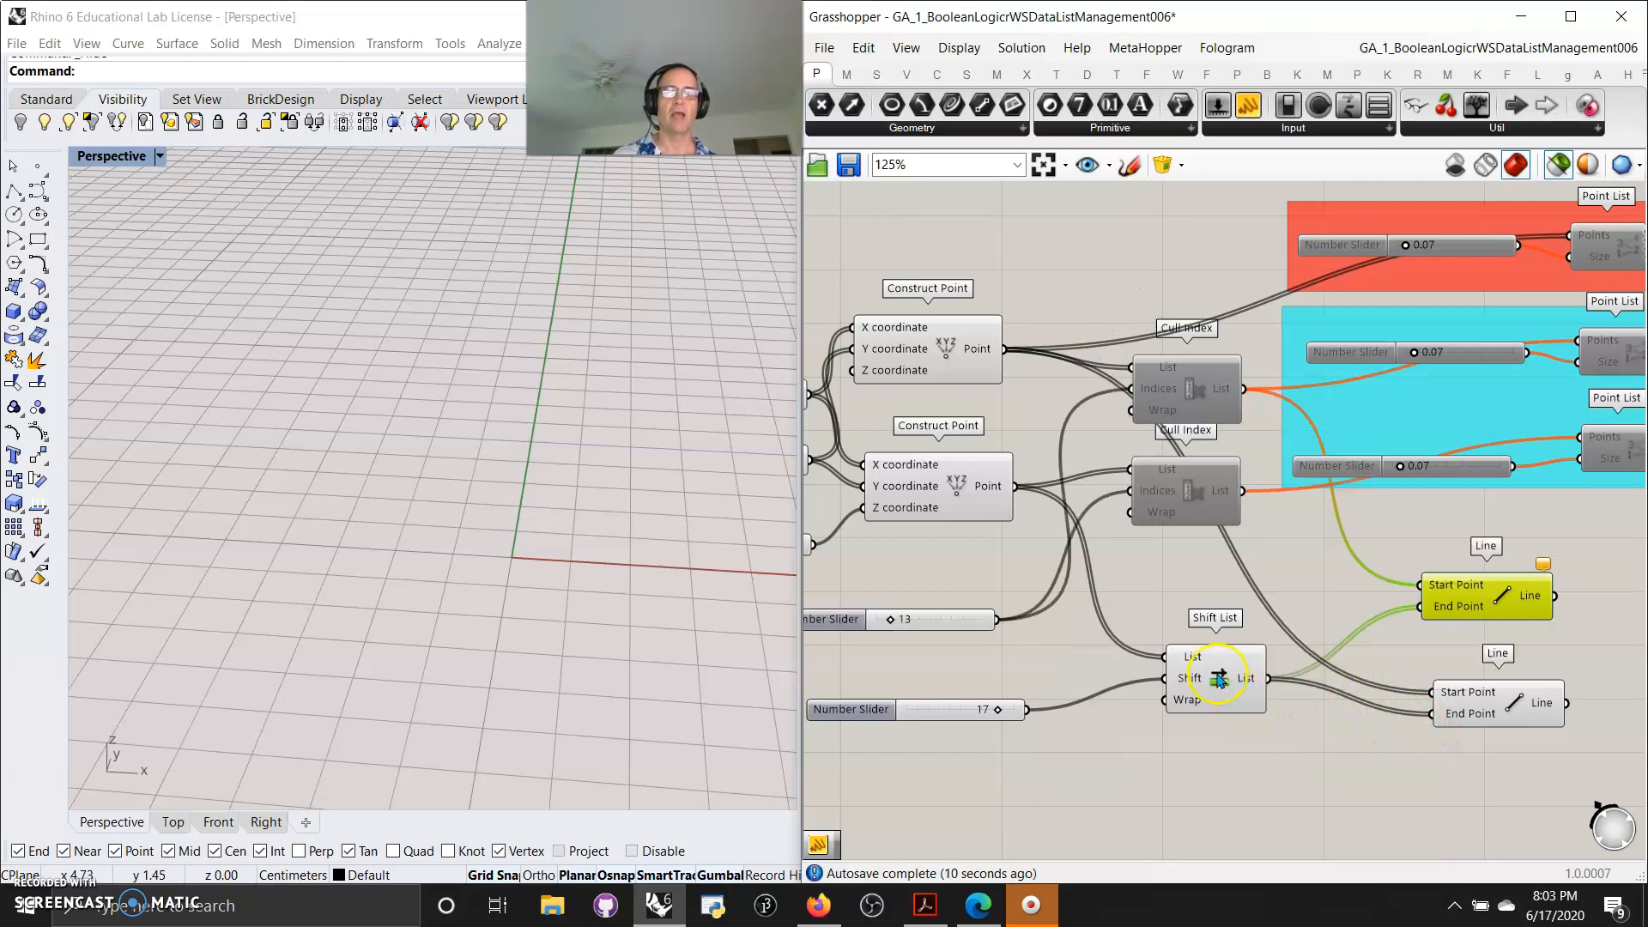
key("ctrl+z")
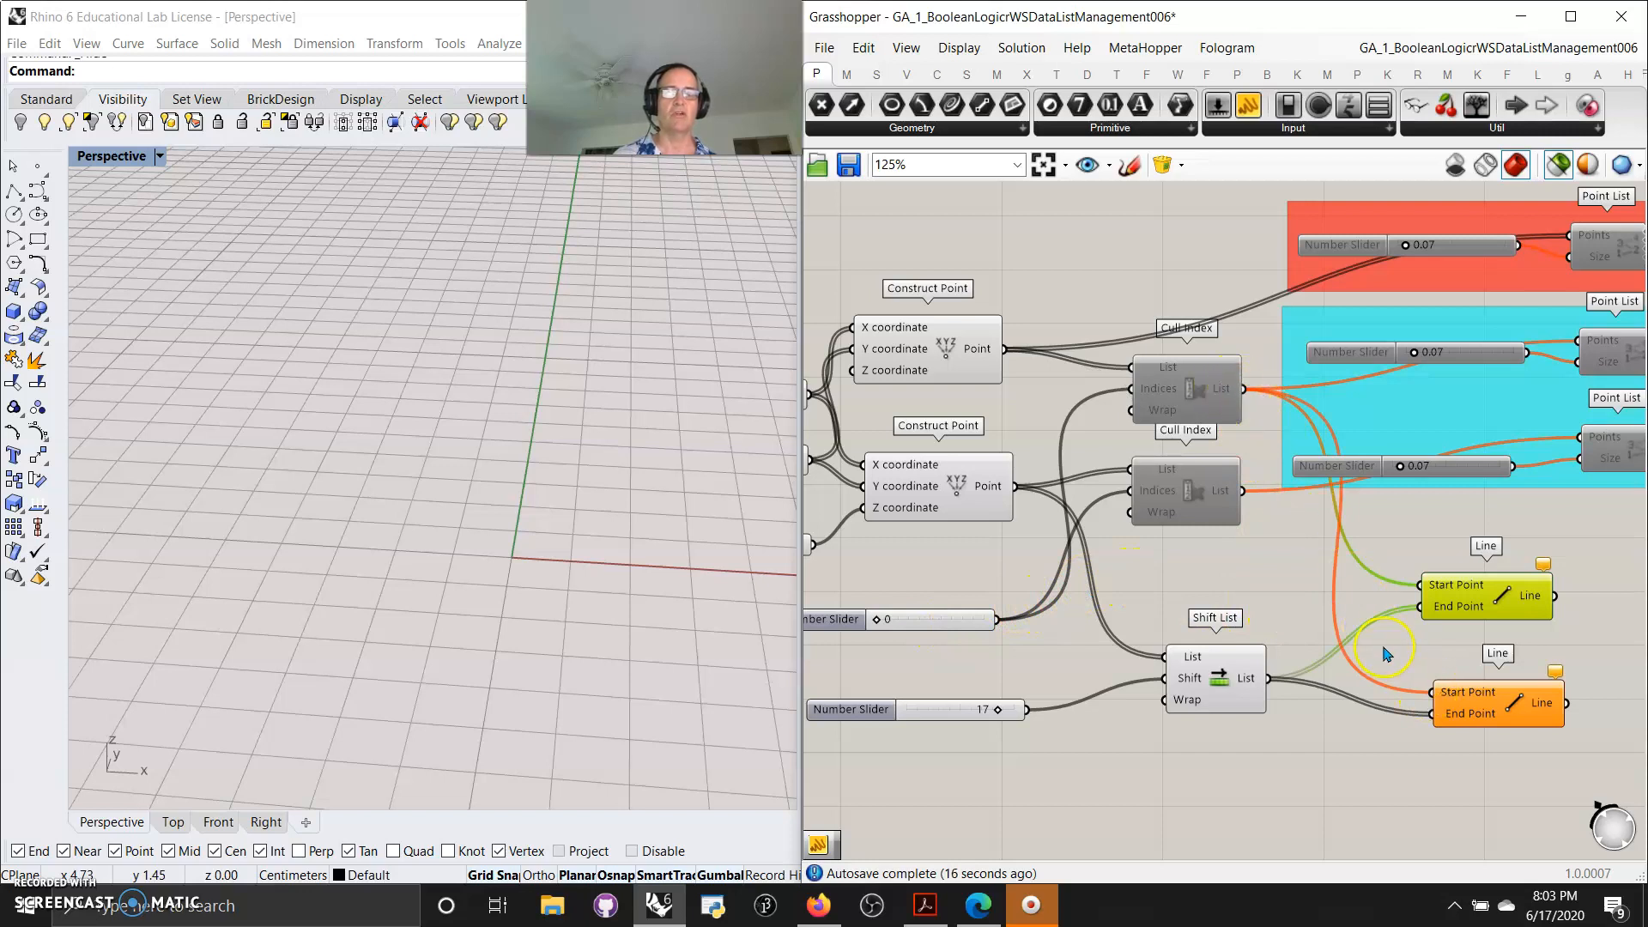
key("ctrl+z")
key("ctrl+z")
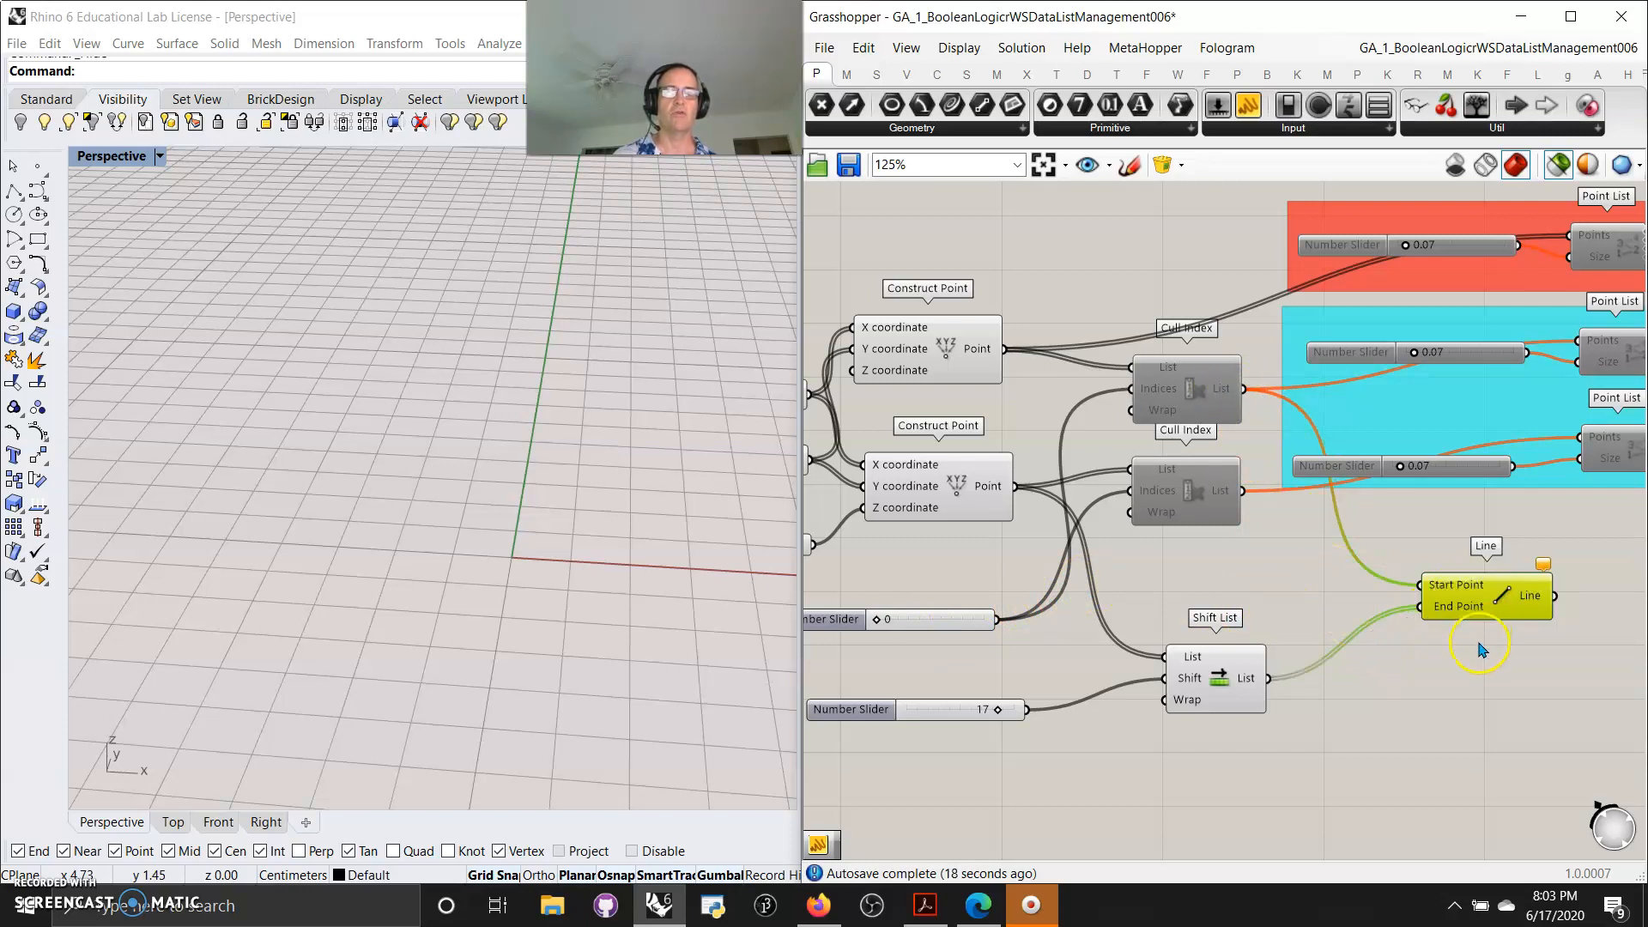
key("ctrl+z")
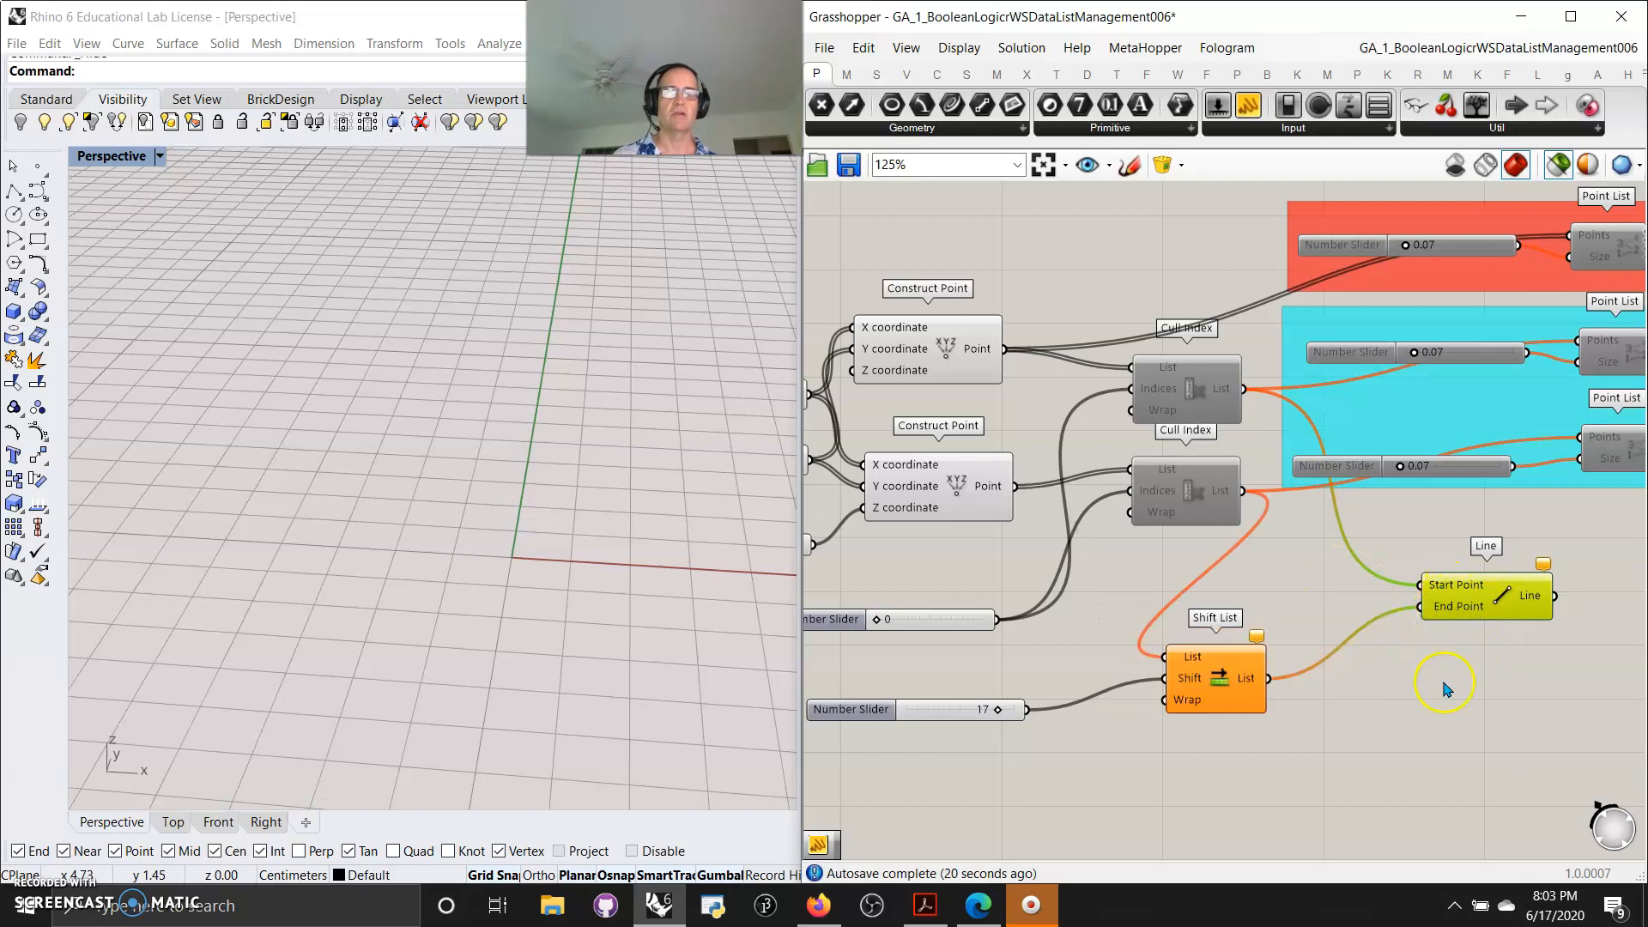
key("ctrl+z")
key("ctrl+z")
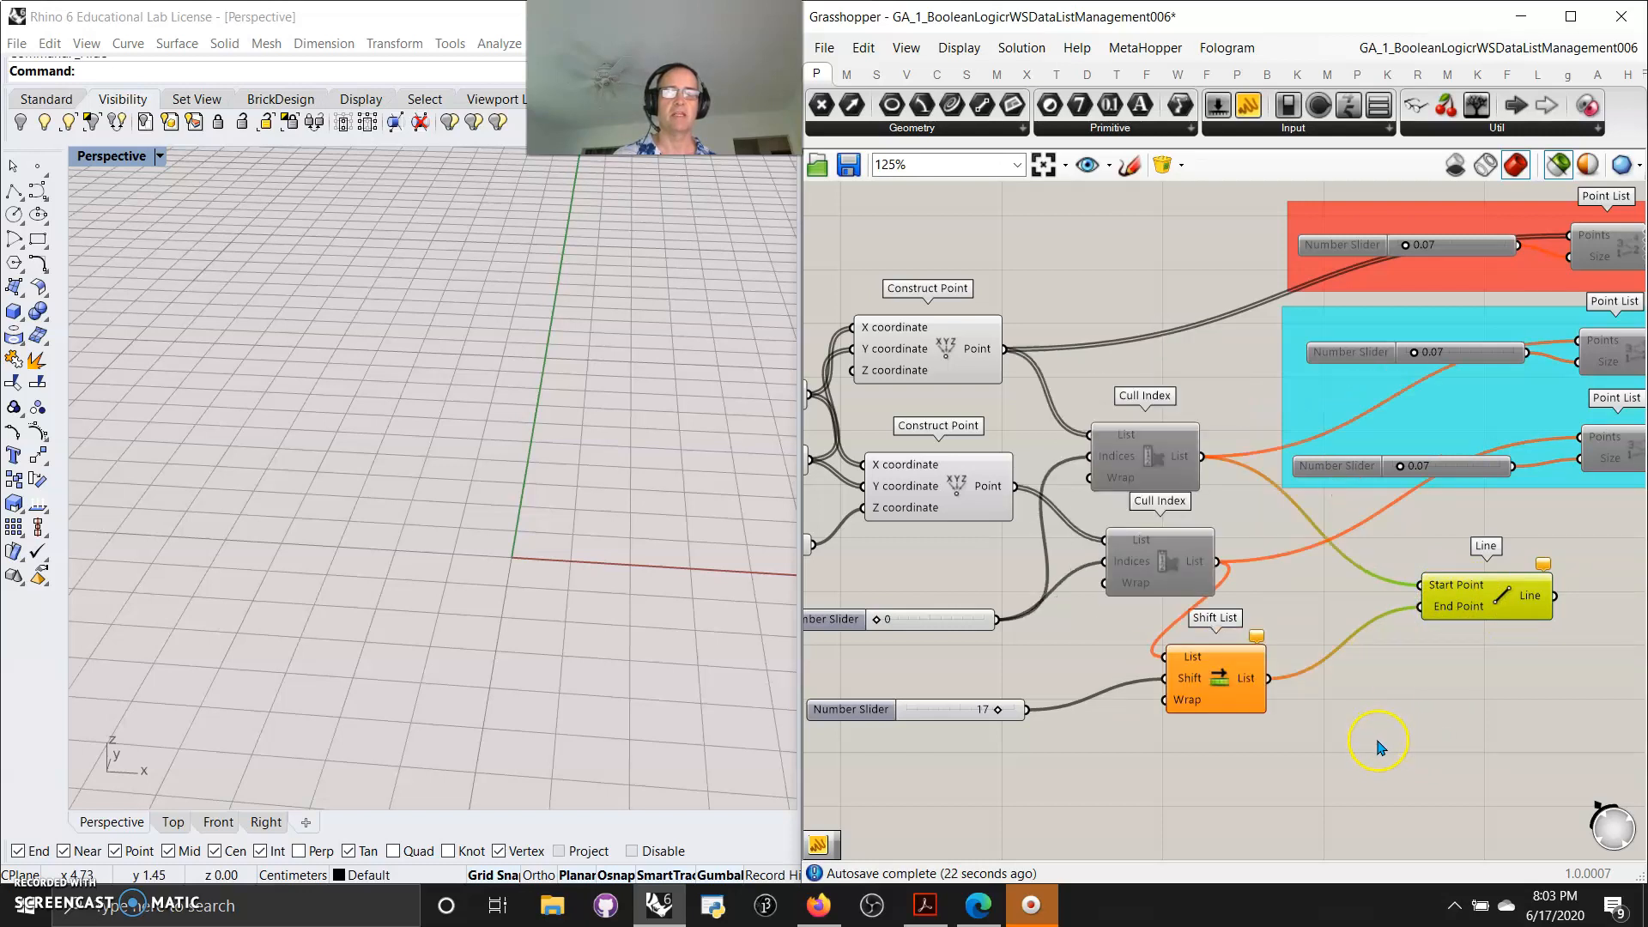
key("ctrl+z")
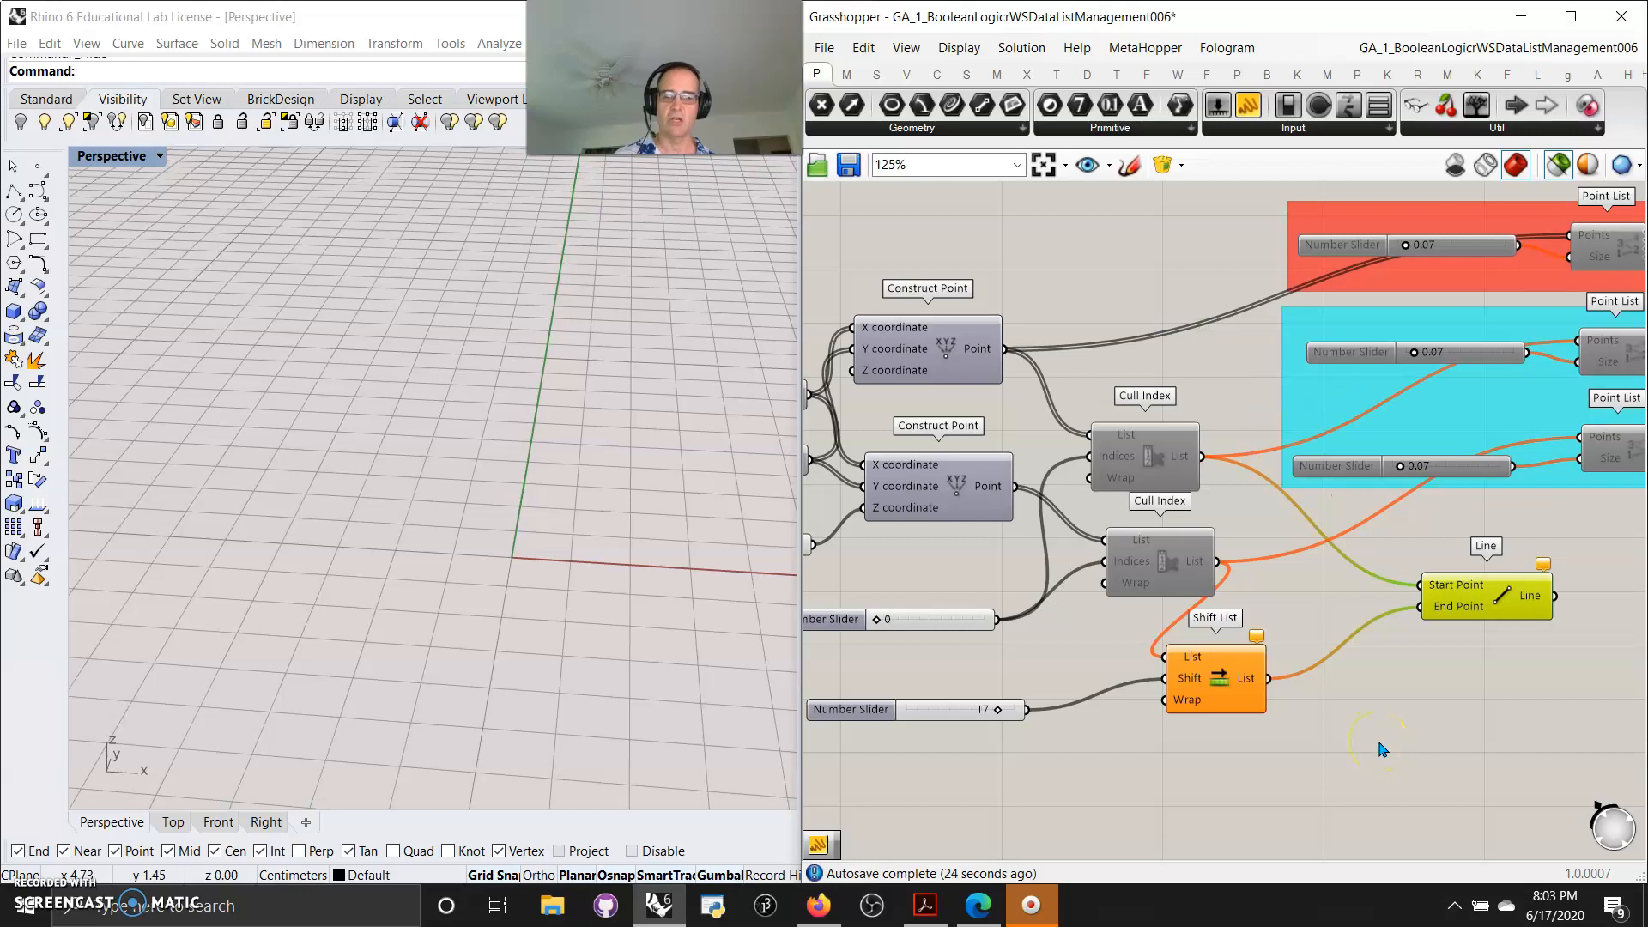
key("ctrl+z")
Move the two Cull Index components upward and enable them together with the coloured Point List groups
scroll(1448, 734, "down", 3)
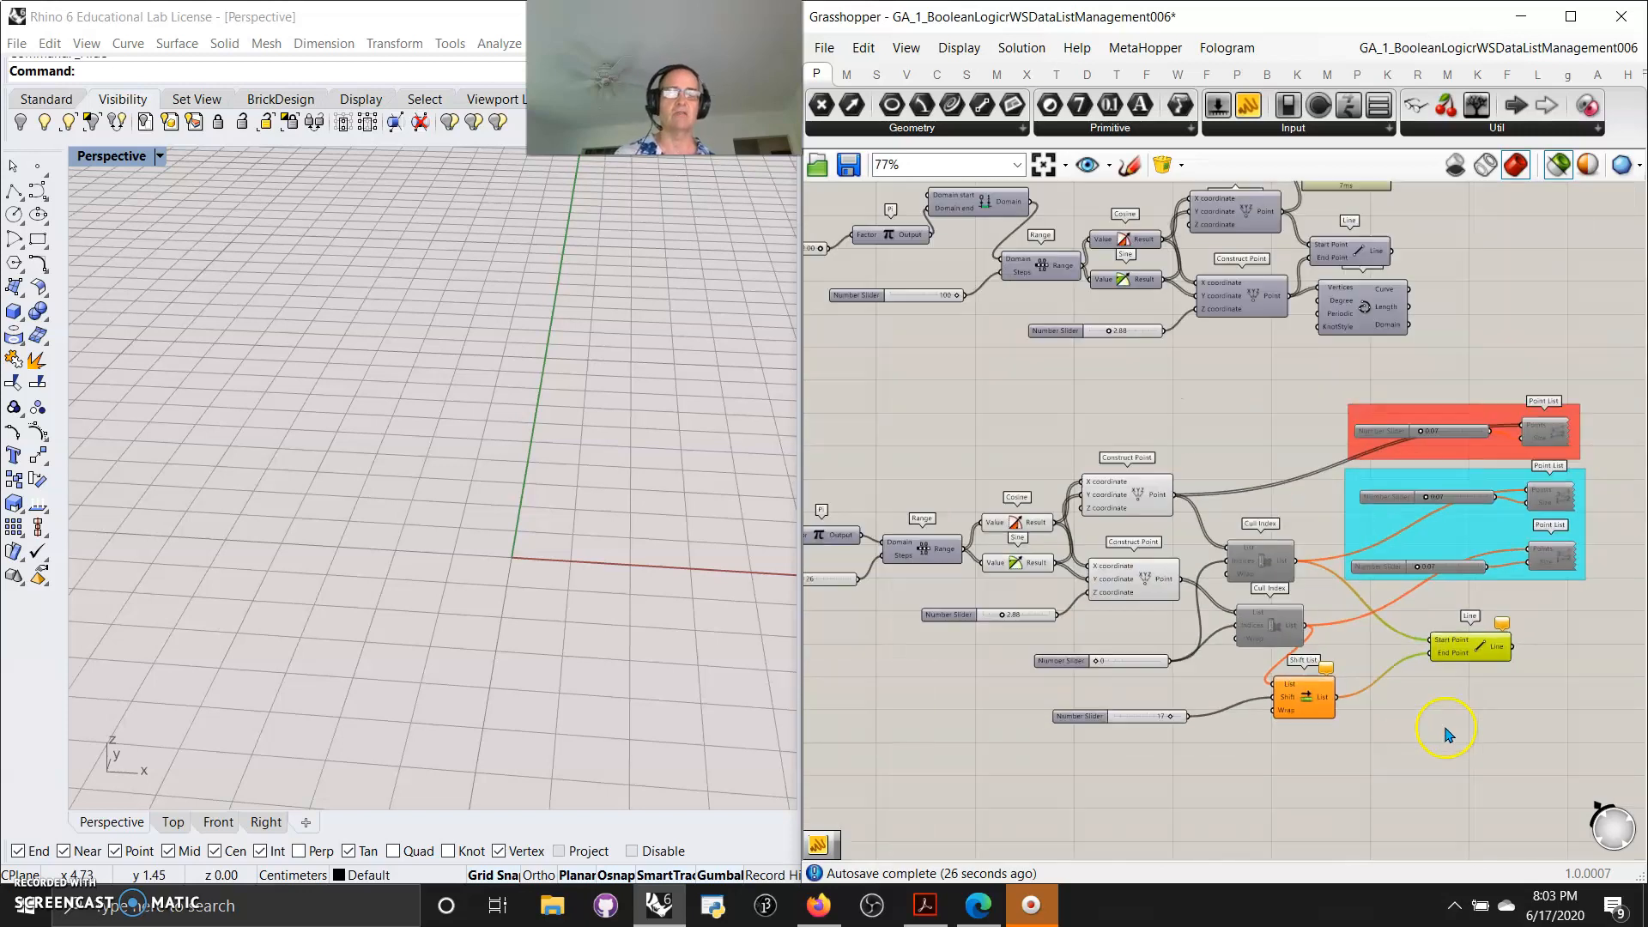
left_click_drag(1246, 667, 1233, 516)
left_click_drag(1262, 571, 1276, 482)
left_click_drag(1596, 599, 1253, 399)
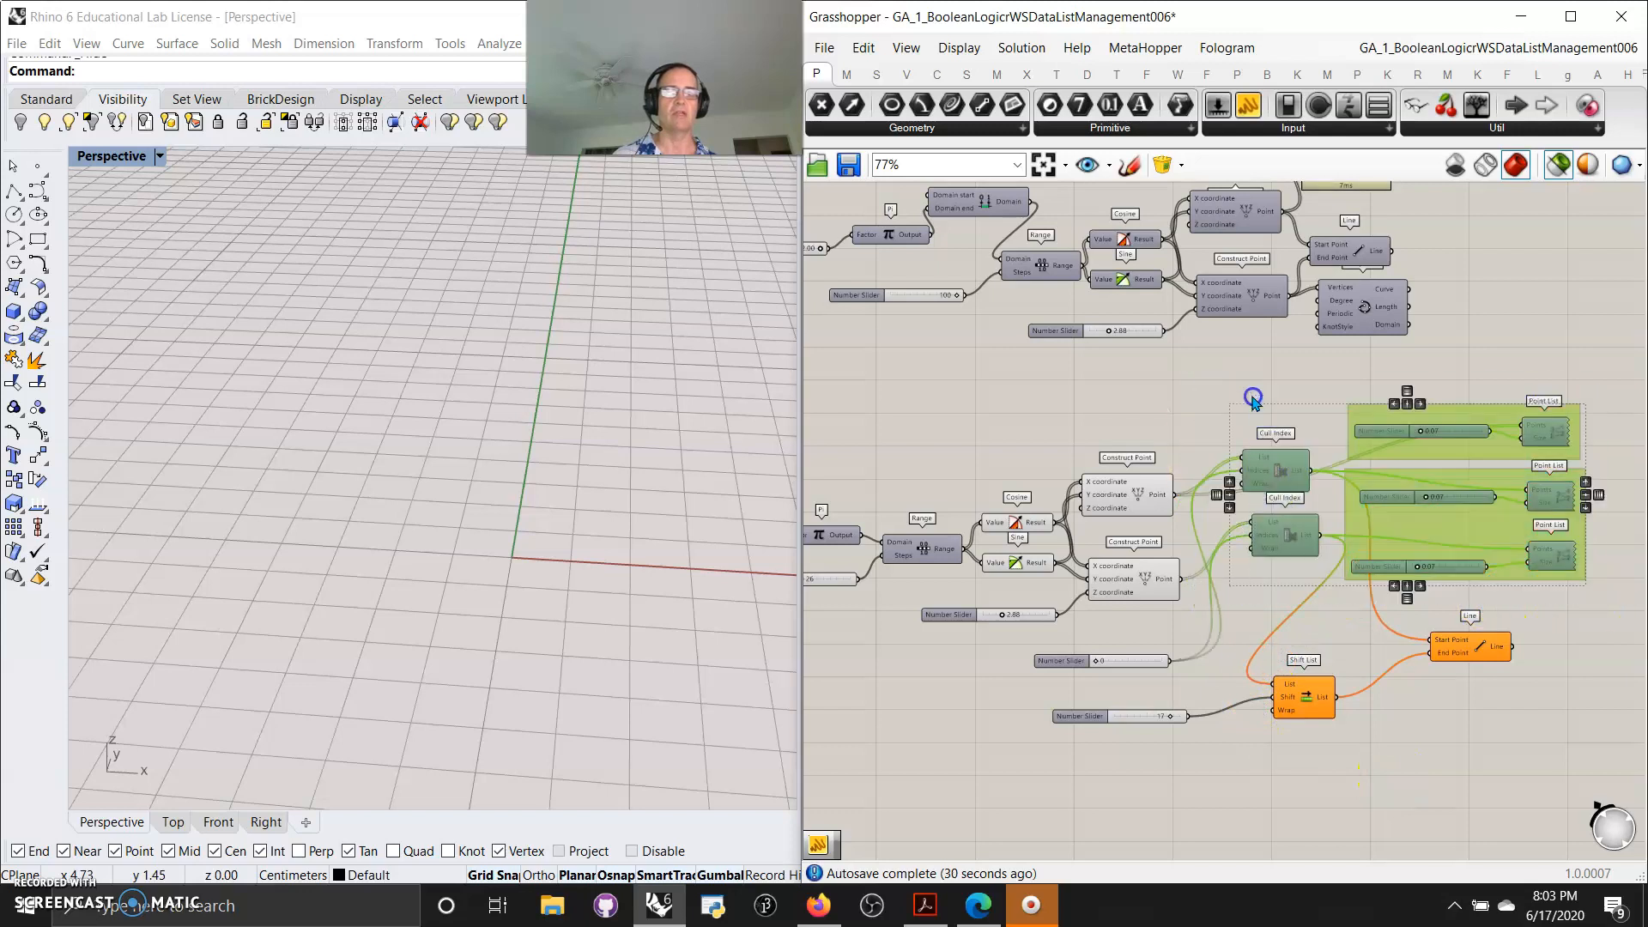
right_click(1253, 398)
left_click(1259, 428)
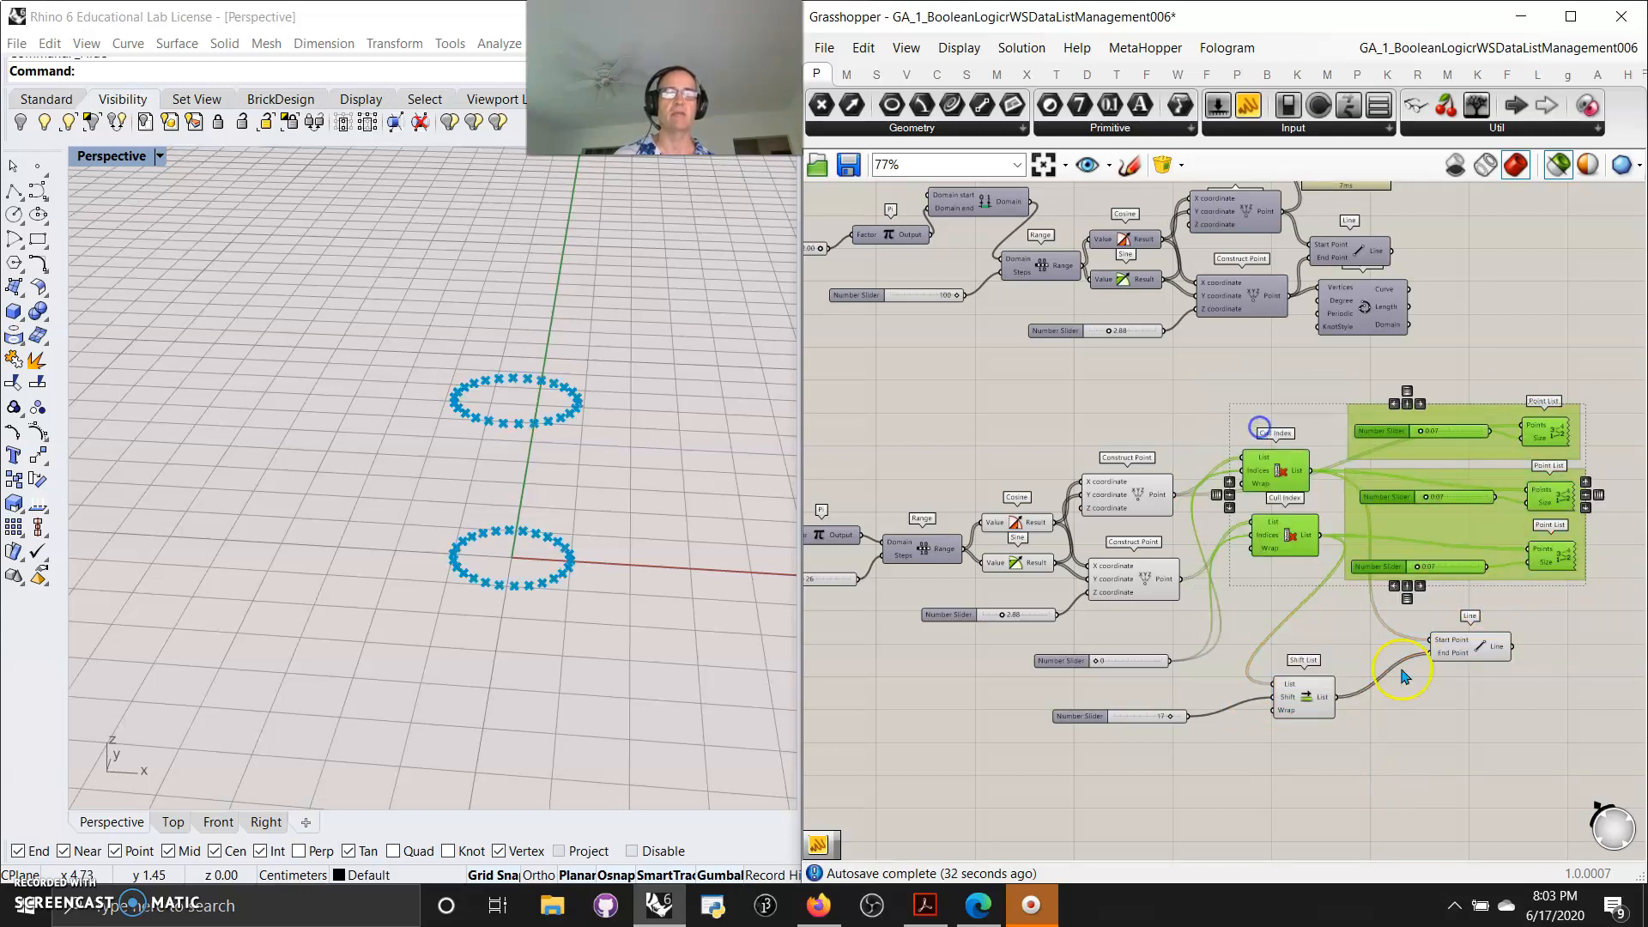
Preview the Line and then the top Point List's numbered points, zooming the viewport onto the ring
left_click(1357, 636)
left_click(1479, 650)
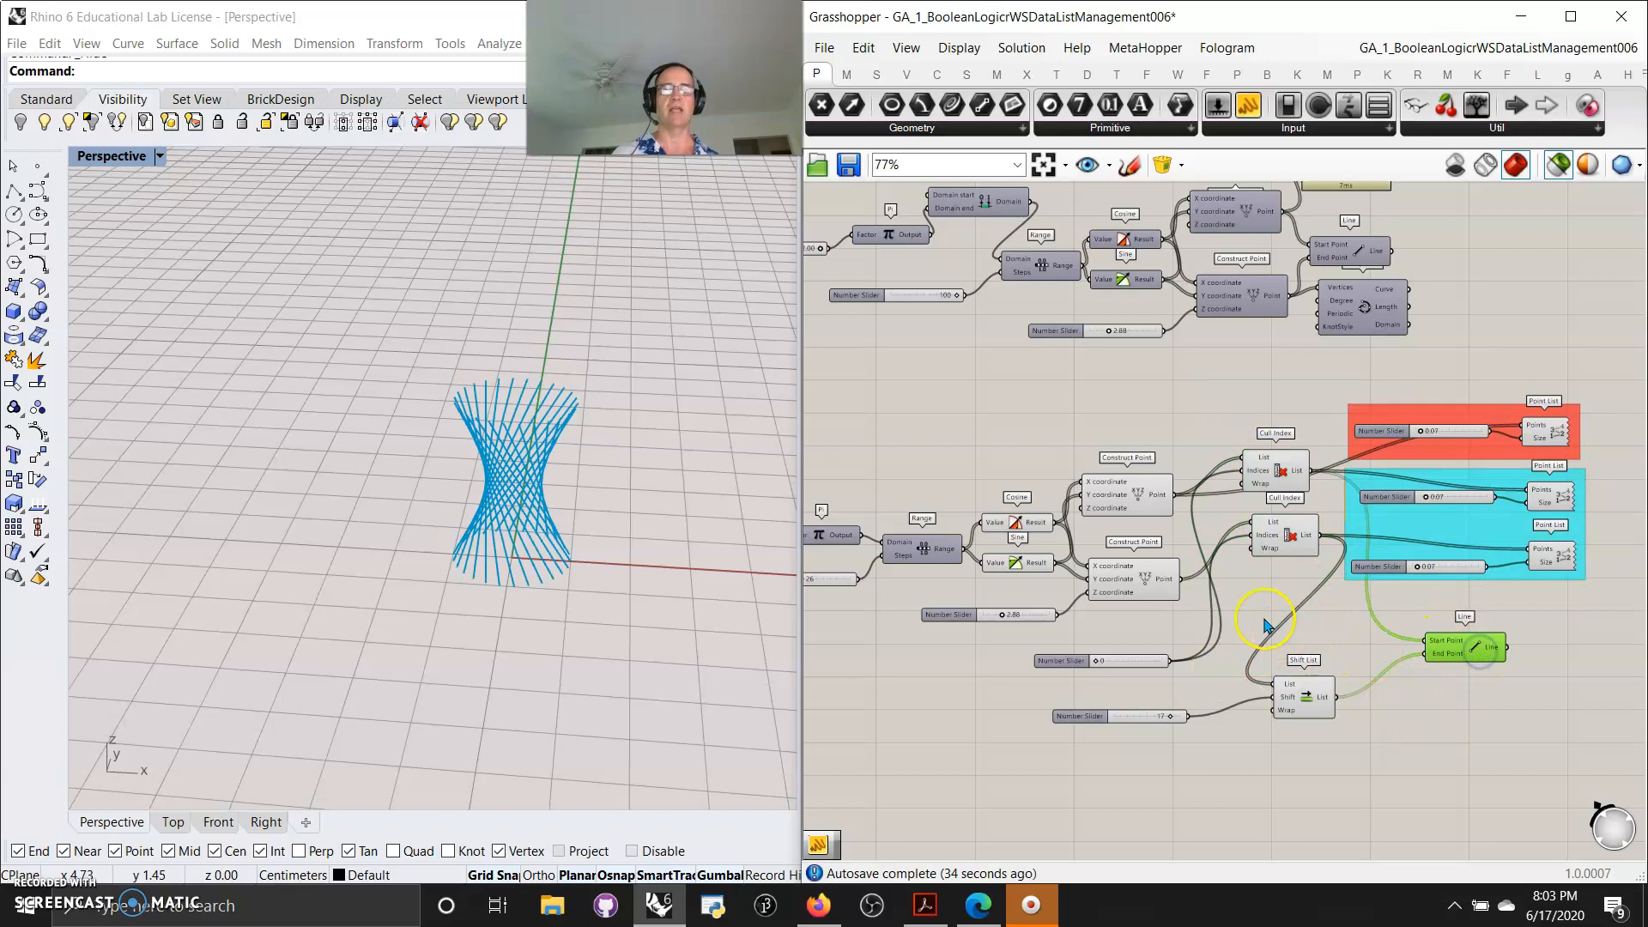
scroll(1277, 542, "up", 3)
right_click_drag(1336, 611, 1154, 667)
left_click(1459, 446)
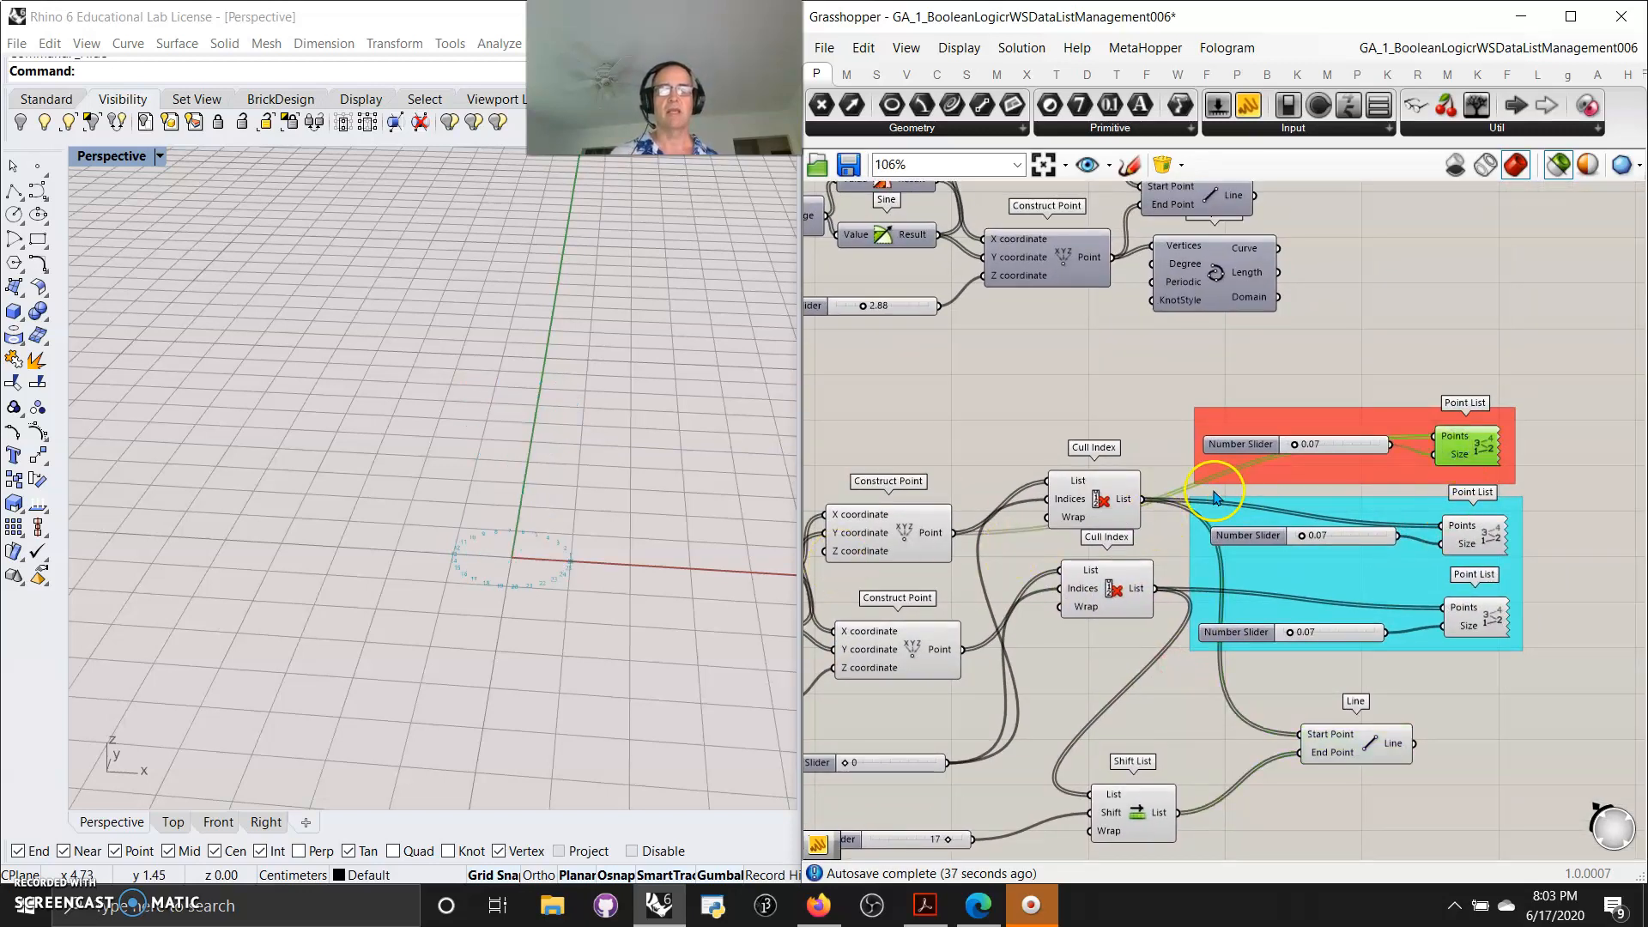
scroll(470, 606, "up", 8)
right_click_drag(647, 533, 638, 539)
left_click(597, 622)
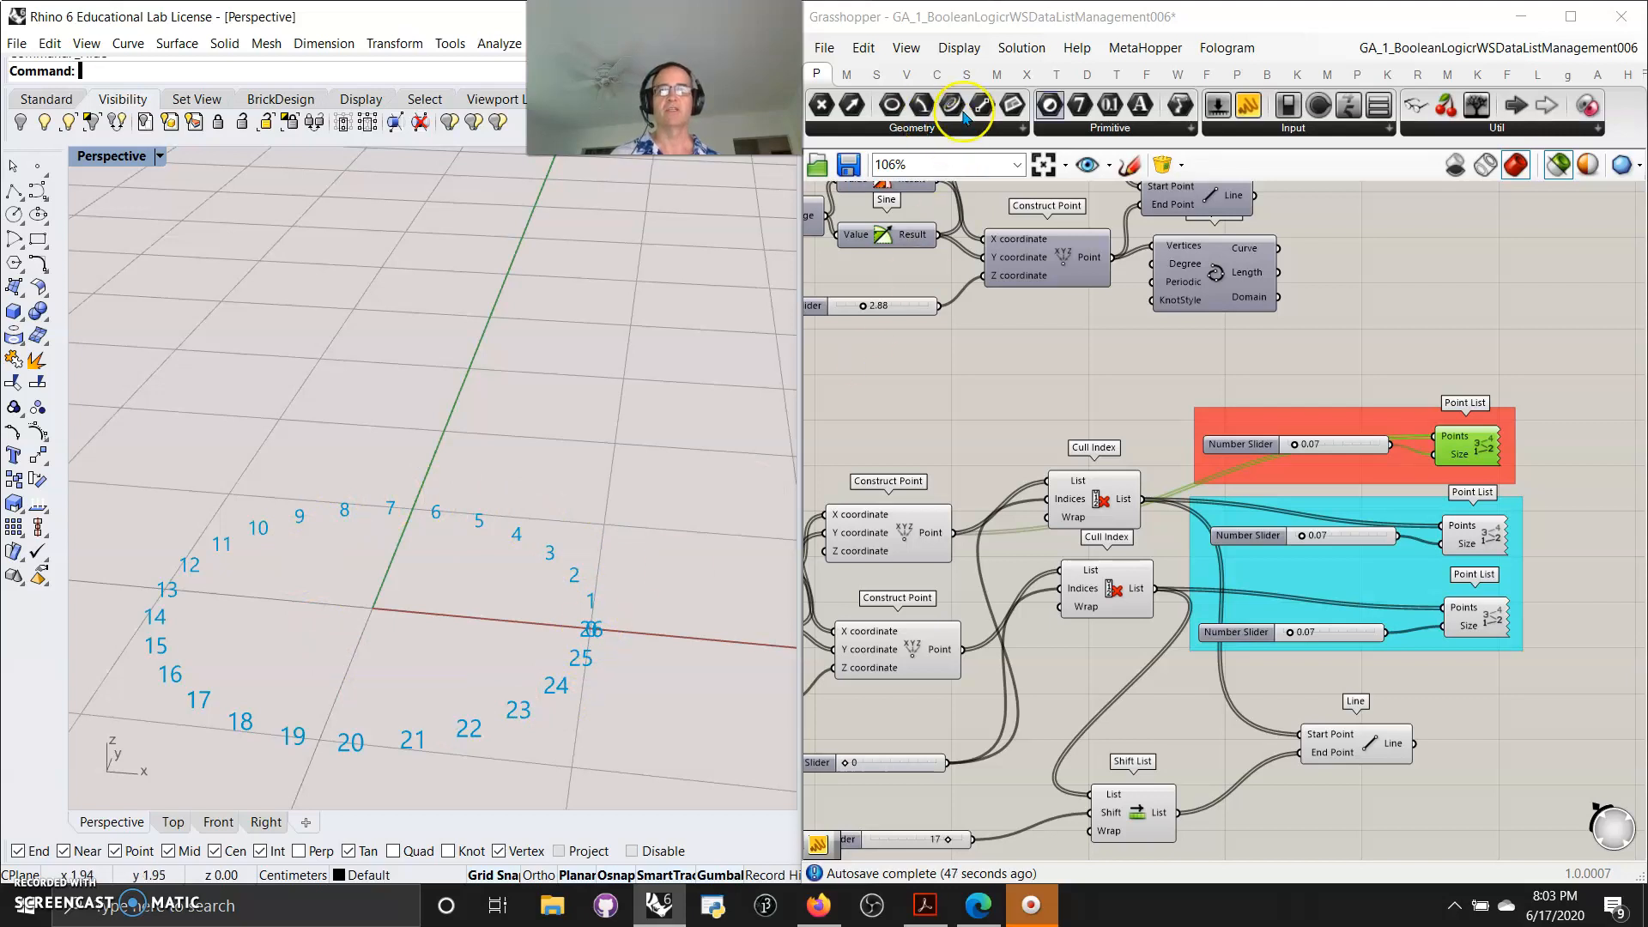
Add a Panel connected to the upper Cull Index output and resize it to show the full list
left_click_drag(1248, 104, 1398, 743)
left_click_drag(1364, 480, 1613, 434)
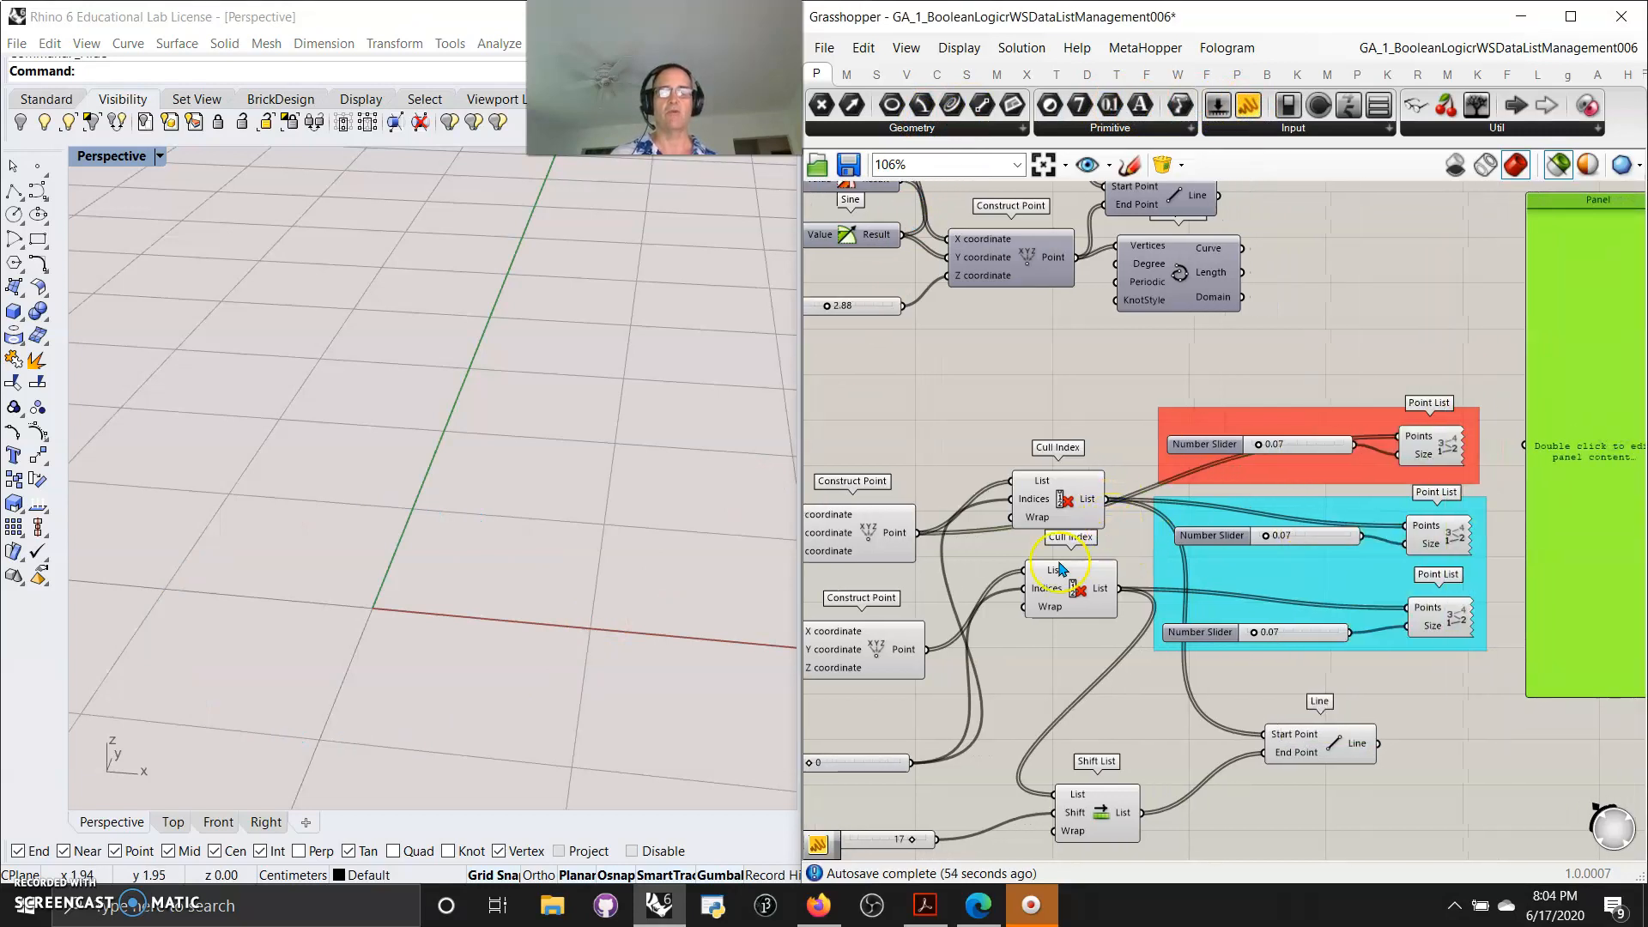
left_click_drag(1104, 499, 1515, 444)
right_click_drag(1582, 532, 1461, 546)
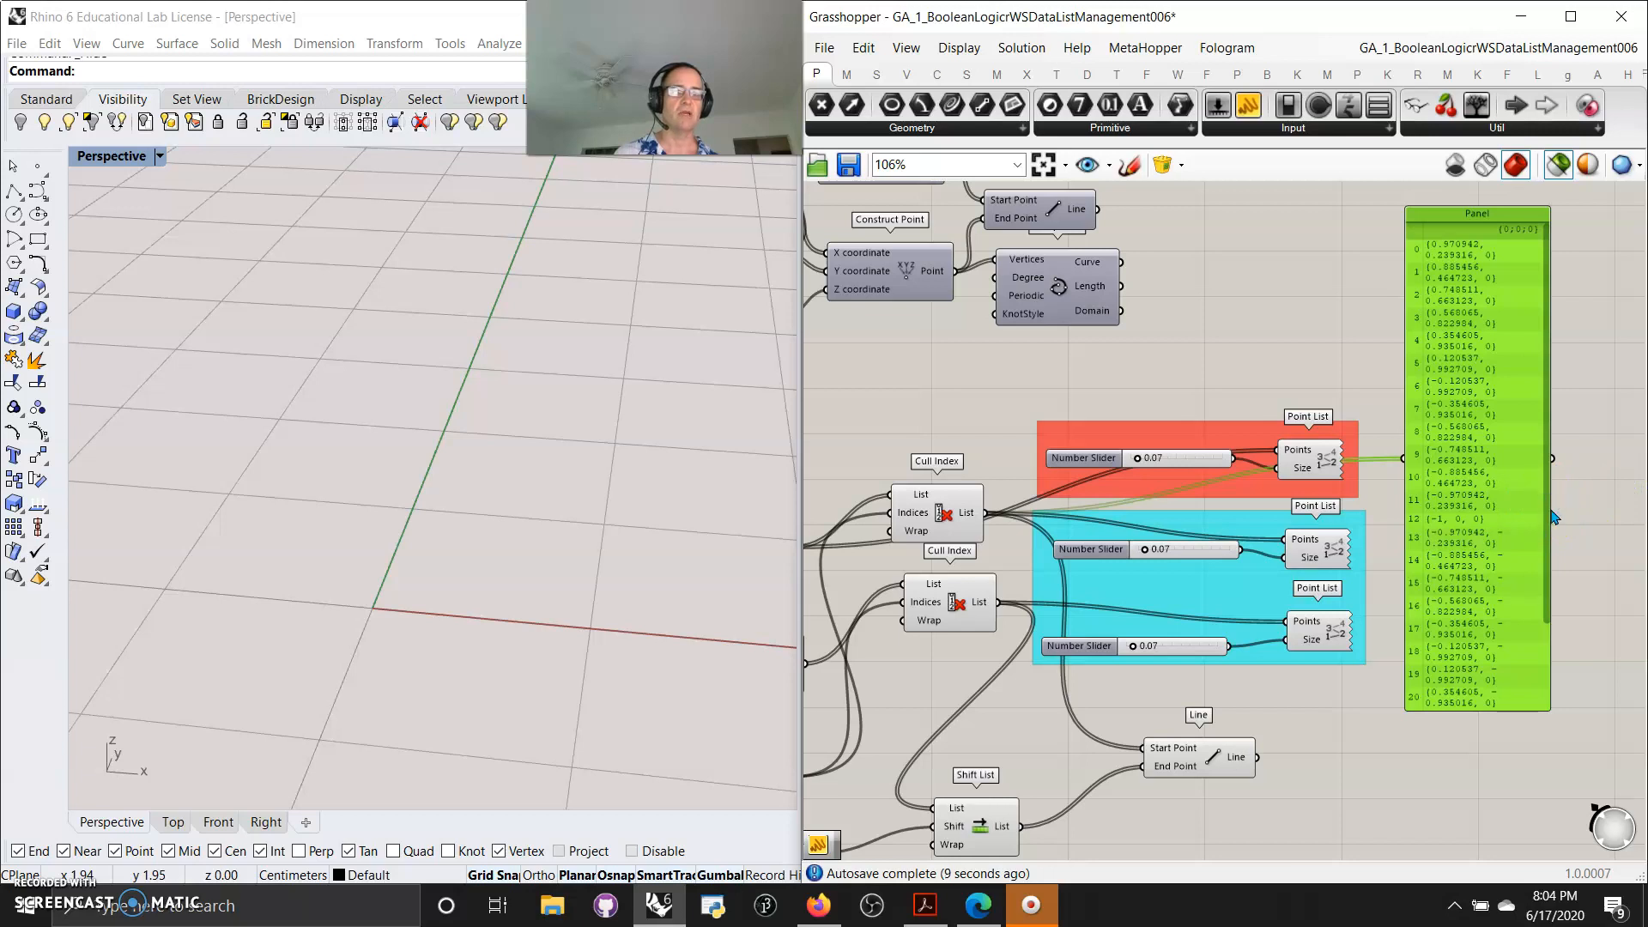
left_click_drag(1553, 515, 1619, 505)
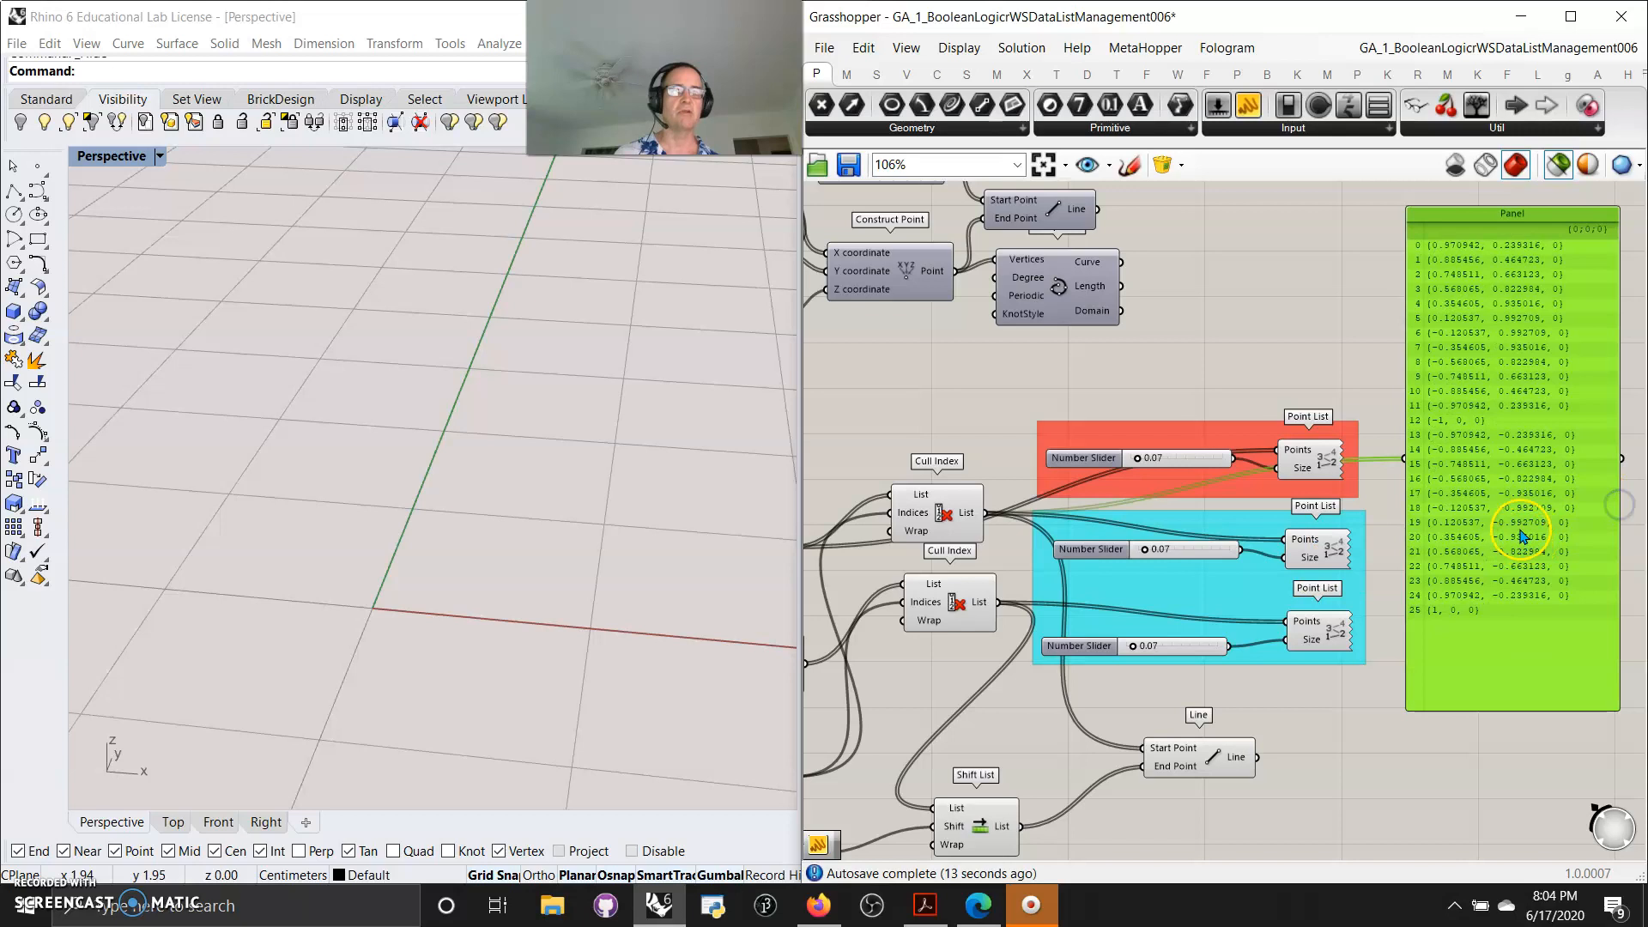
Preview each Point List and Cull Index output in turn to compare the point numbering in the viewport
left_click(1306, 455)
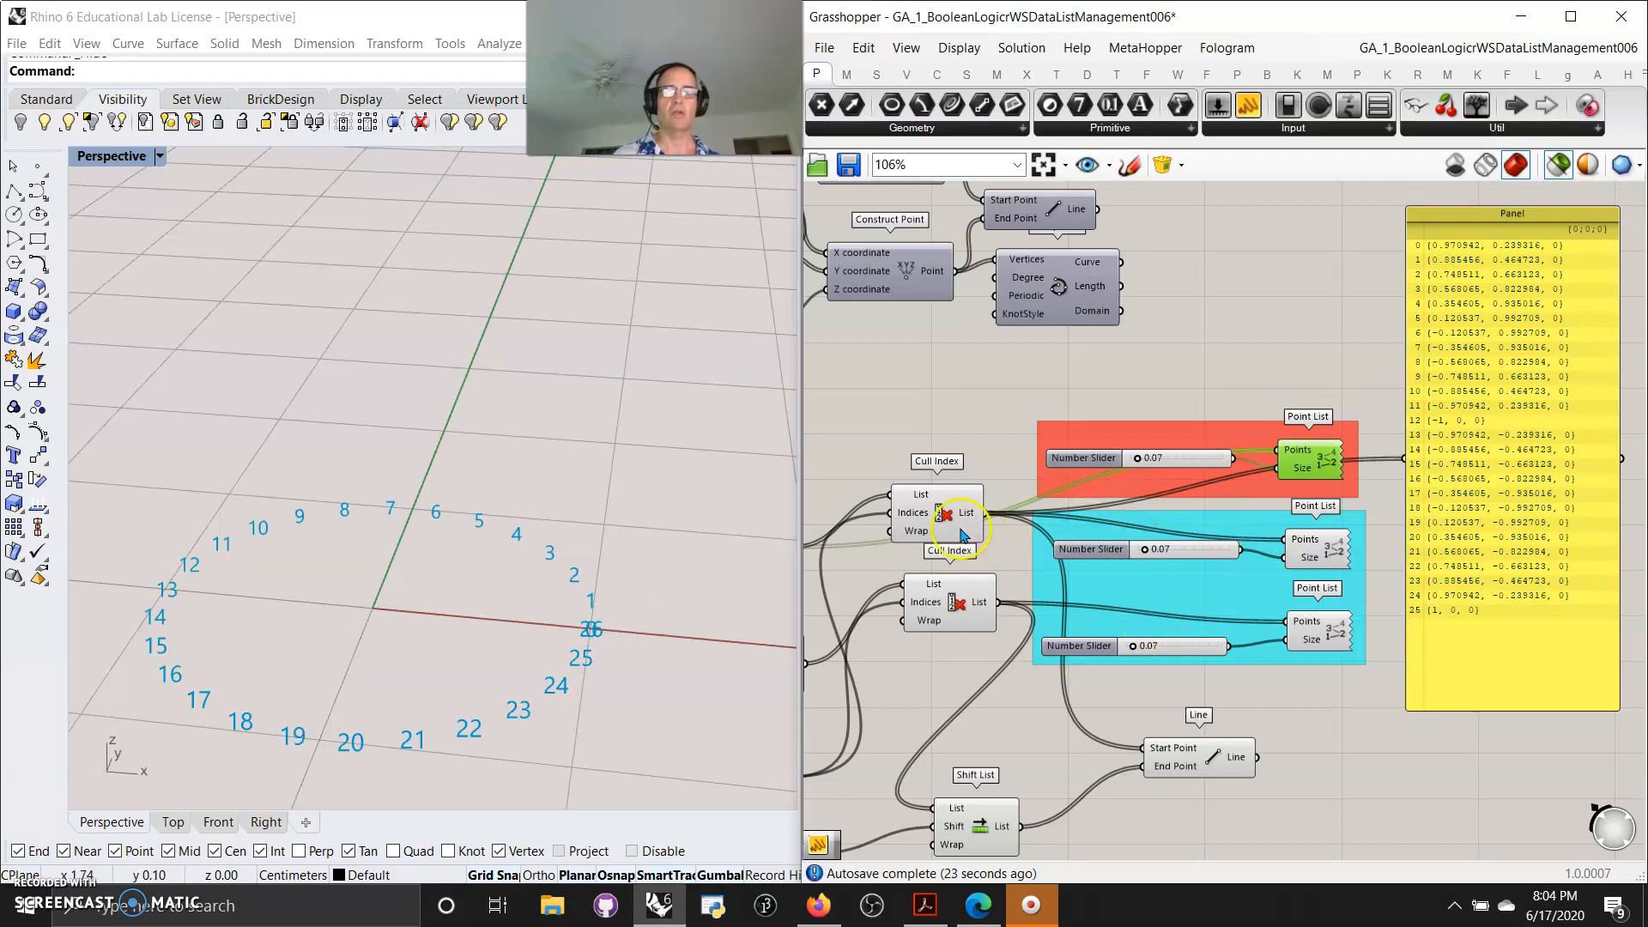
left_click(936, 513)
mouse_move(906, 423)
right_mouse_down()
mouse_move(980, 424)
mouse_move(925, 409)
right_mouse_up()
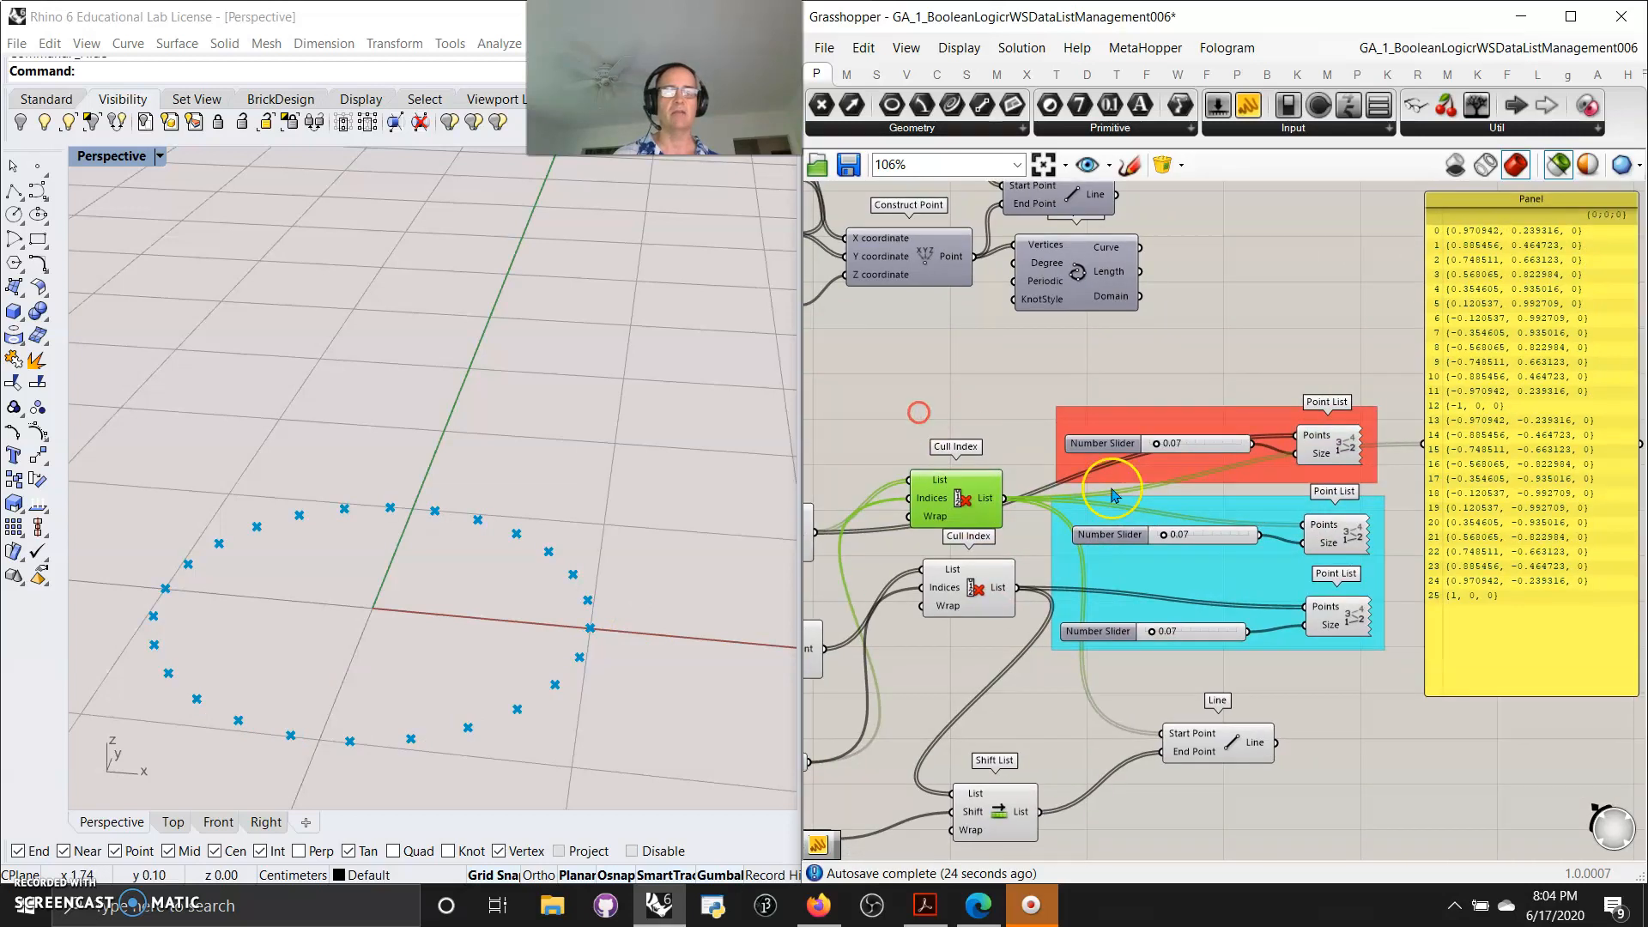
left_click(1346, 536)
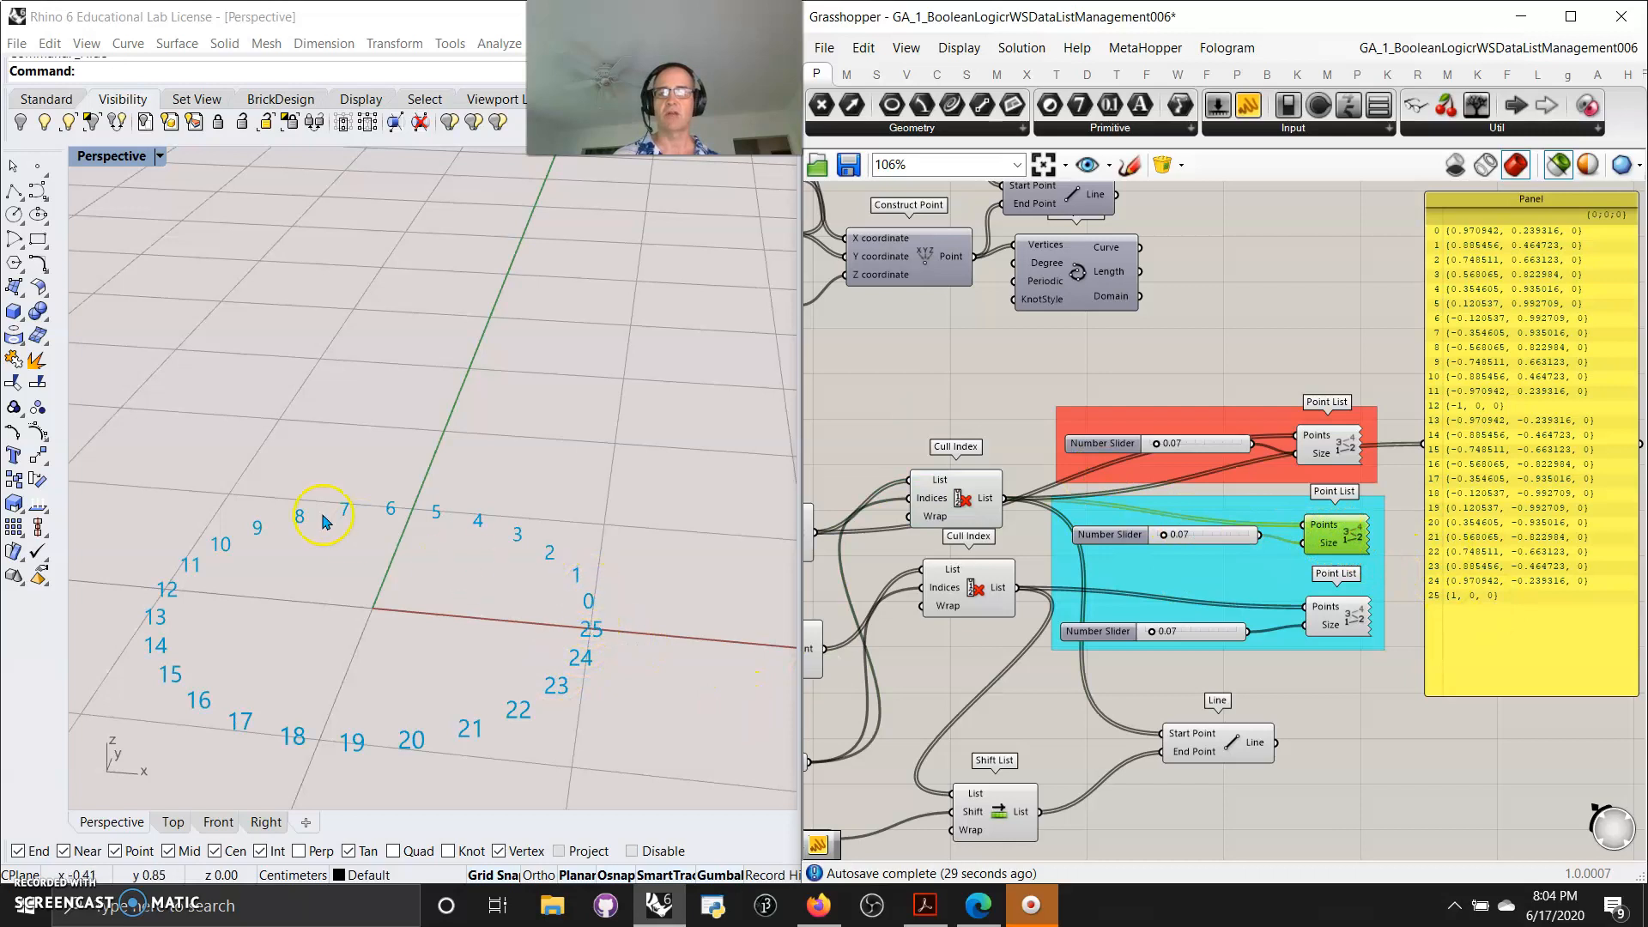
left_click(998, 588)
scroll(393, 466, "down", 10)
mouse_move(414, 406)
right_mouse_down()
mouse_move(424, 430)
mouse_move(432, 417)
right_mouse_up()
scroll(500, 565, "up", 10)
right_click_drag(498, 573, 494, 581)
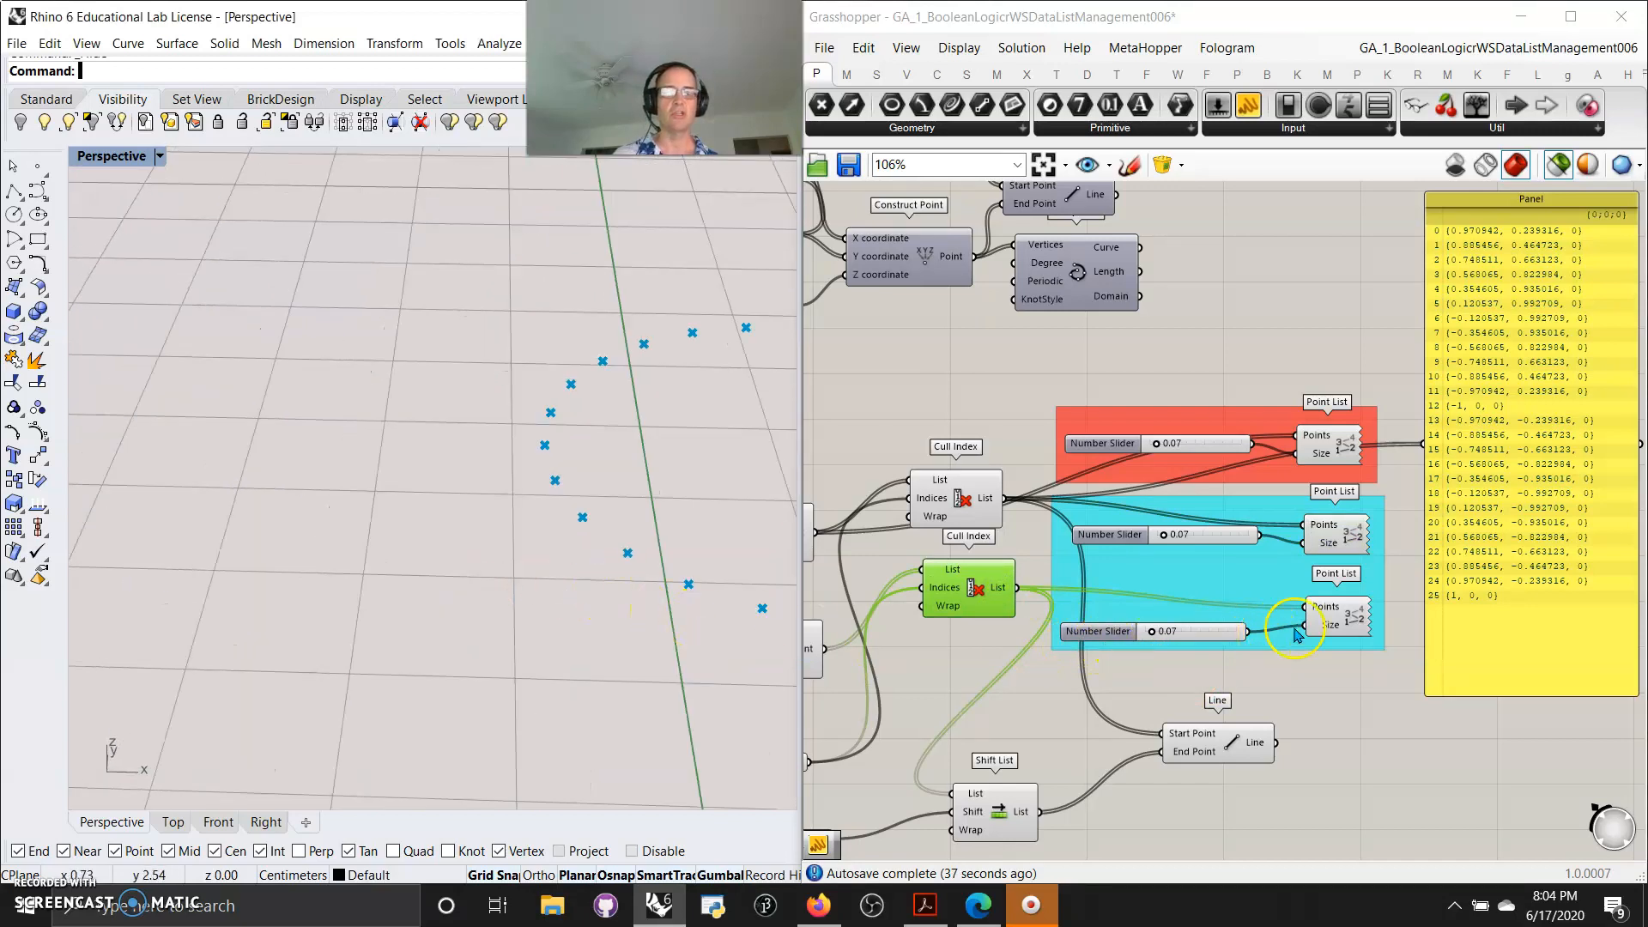
Preview the bottom Point List's numbered points and orbit the viewport around the ring
left_click(1335, 620, "shift")
right_click_drag(741, 566, 714, 550, "shift")
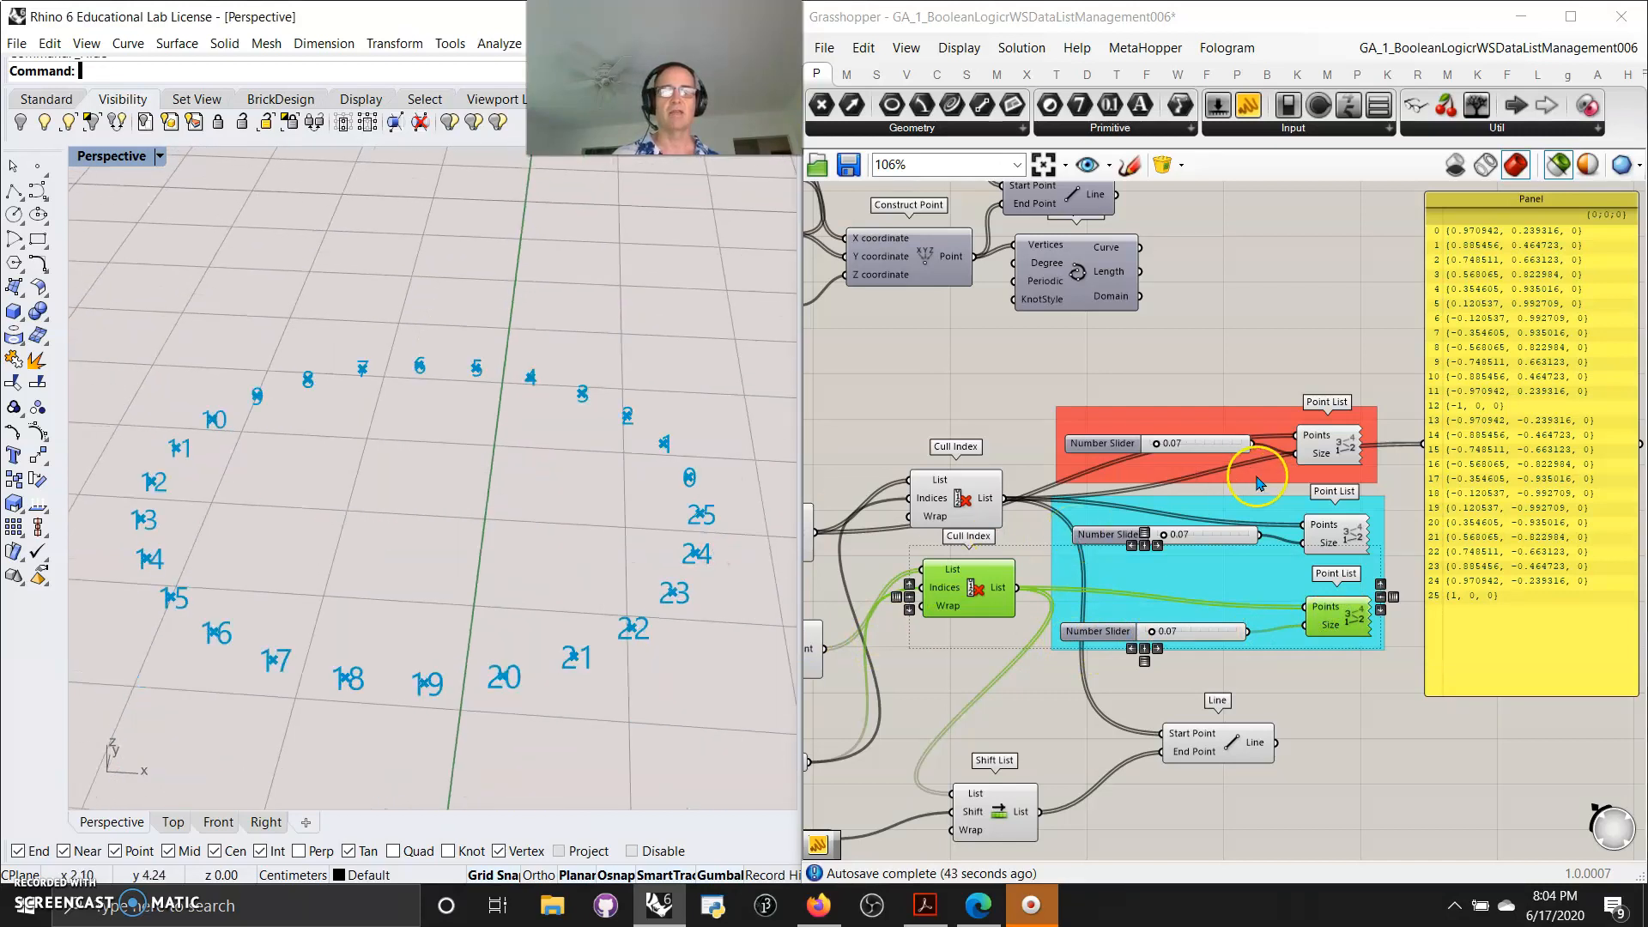
Connect the lower Construct Point output to the top Point List's Points input
mouse_move(1016, 586)
left_mouse_down()
mouse_move(1085, 539)
mouse_move(1019, 592)
left_mouse_up()
left_click_drag(824, 650, 1294, 436)
left_click(1335, 446)
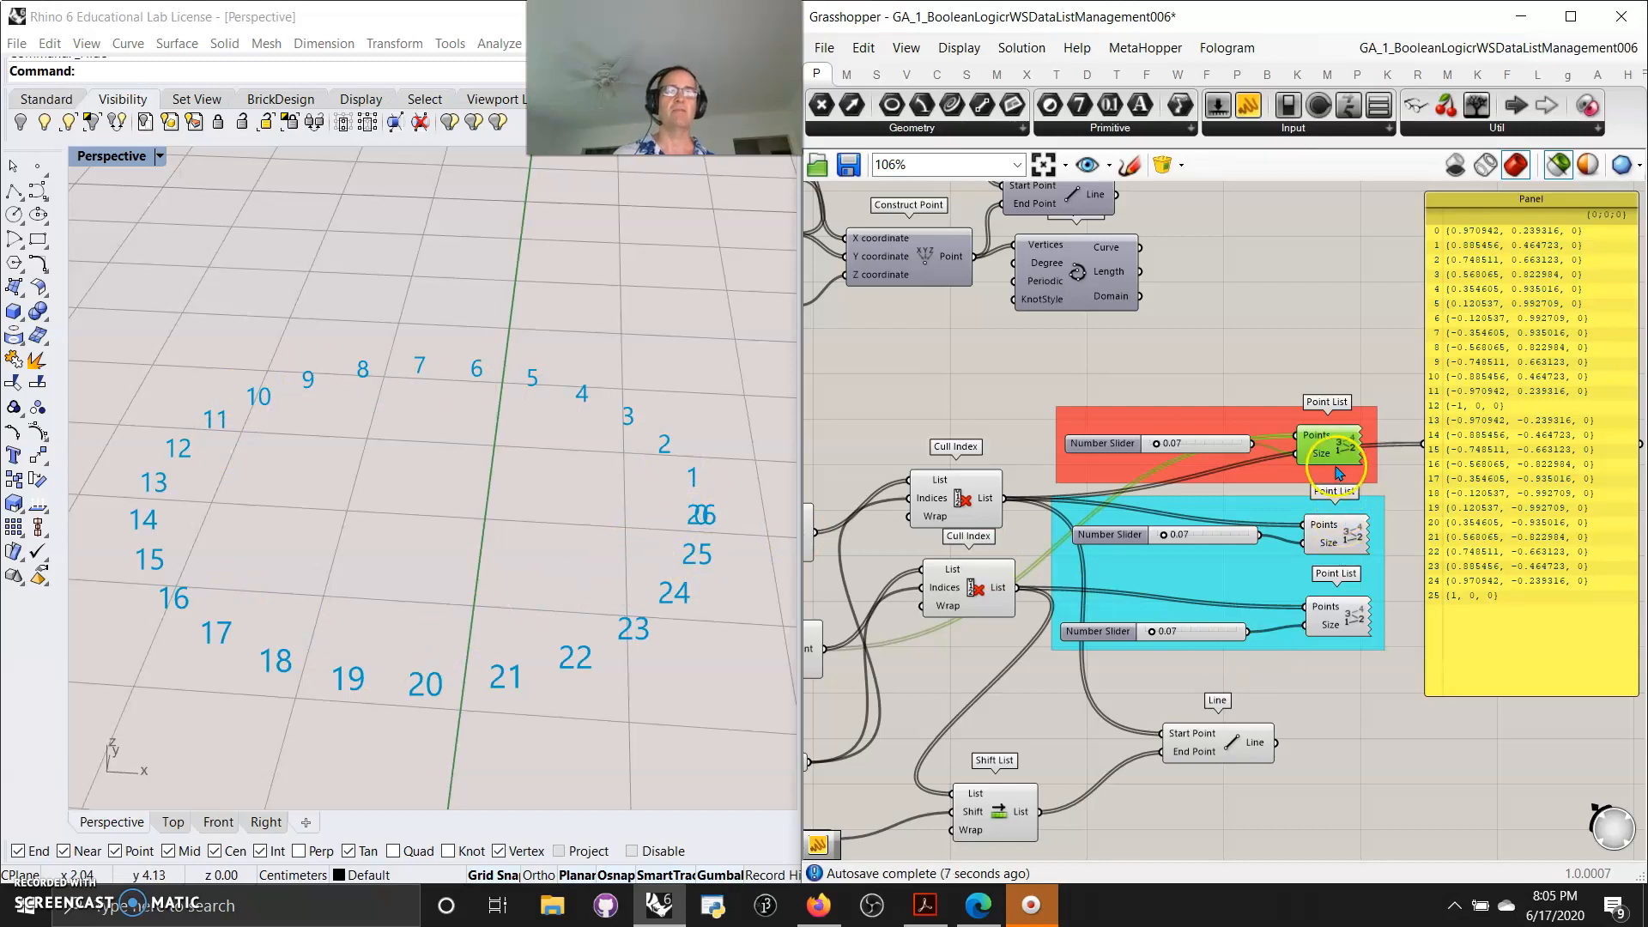
Connect the lower Cull Index output to the bottom Point List's Points input
left_click(1087, 74)
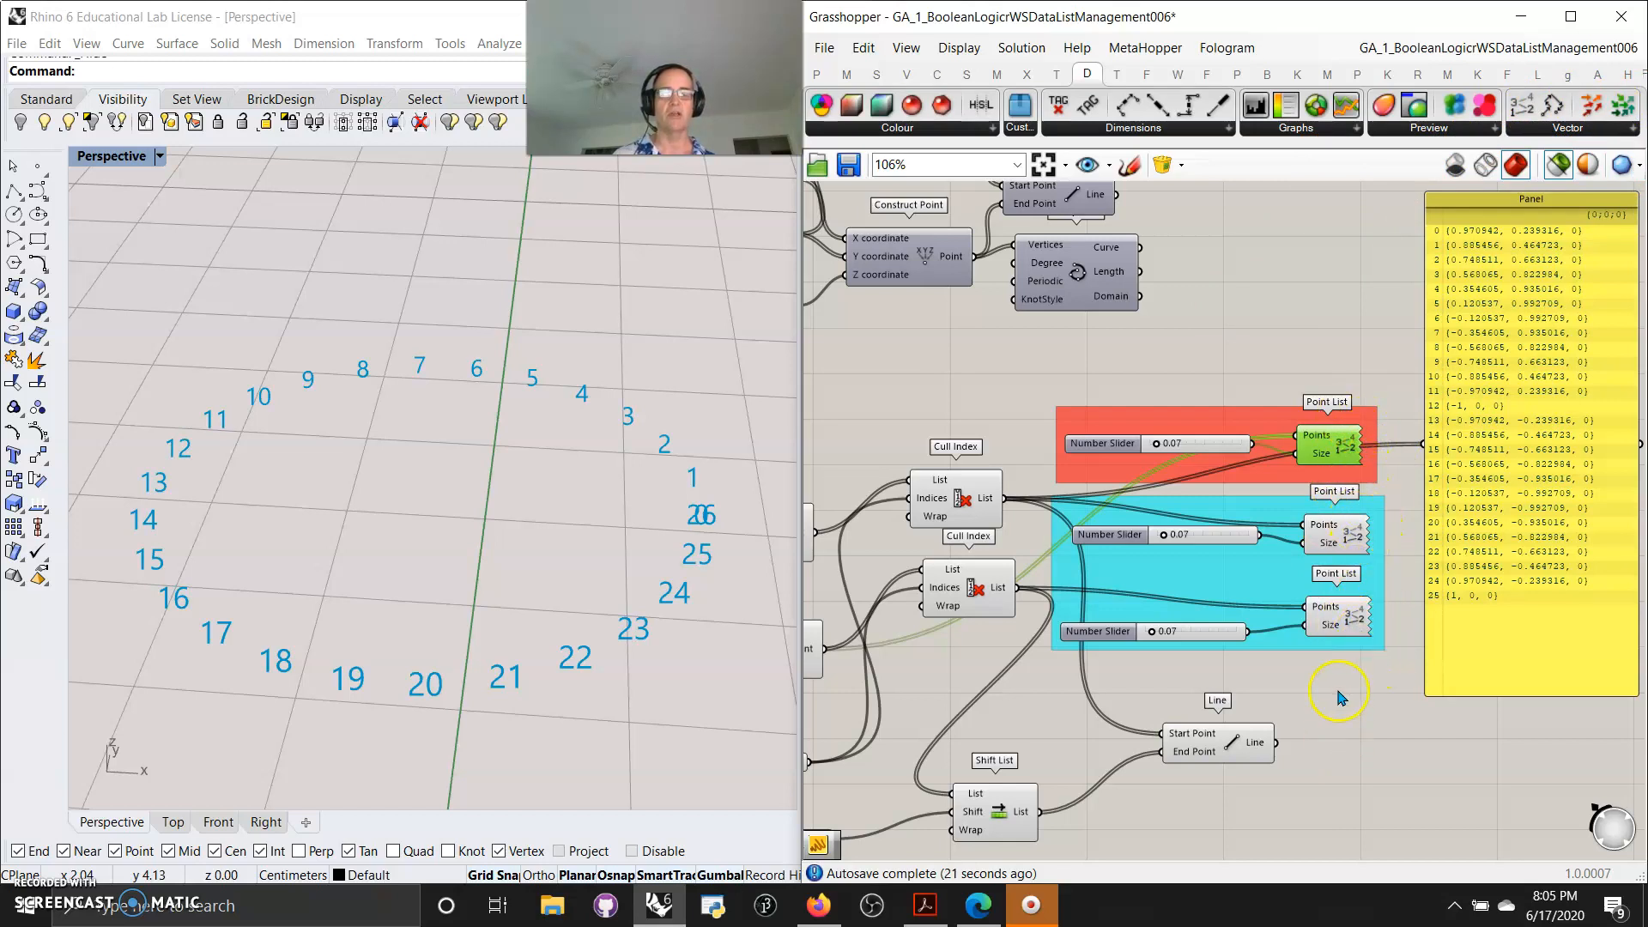
left_click(1014, 592)
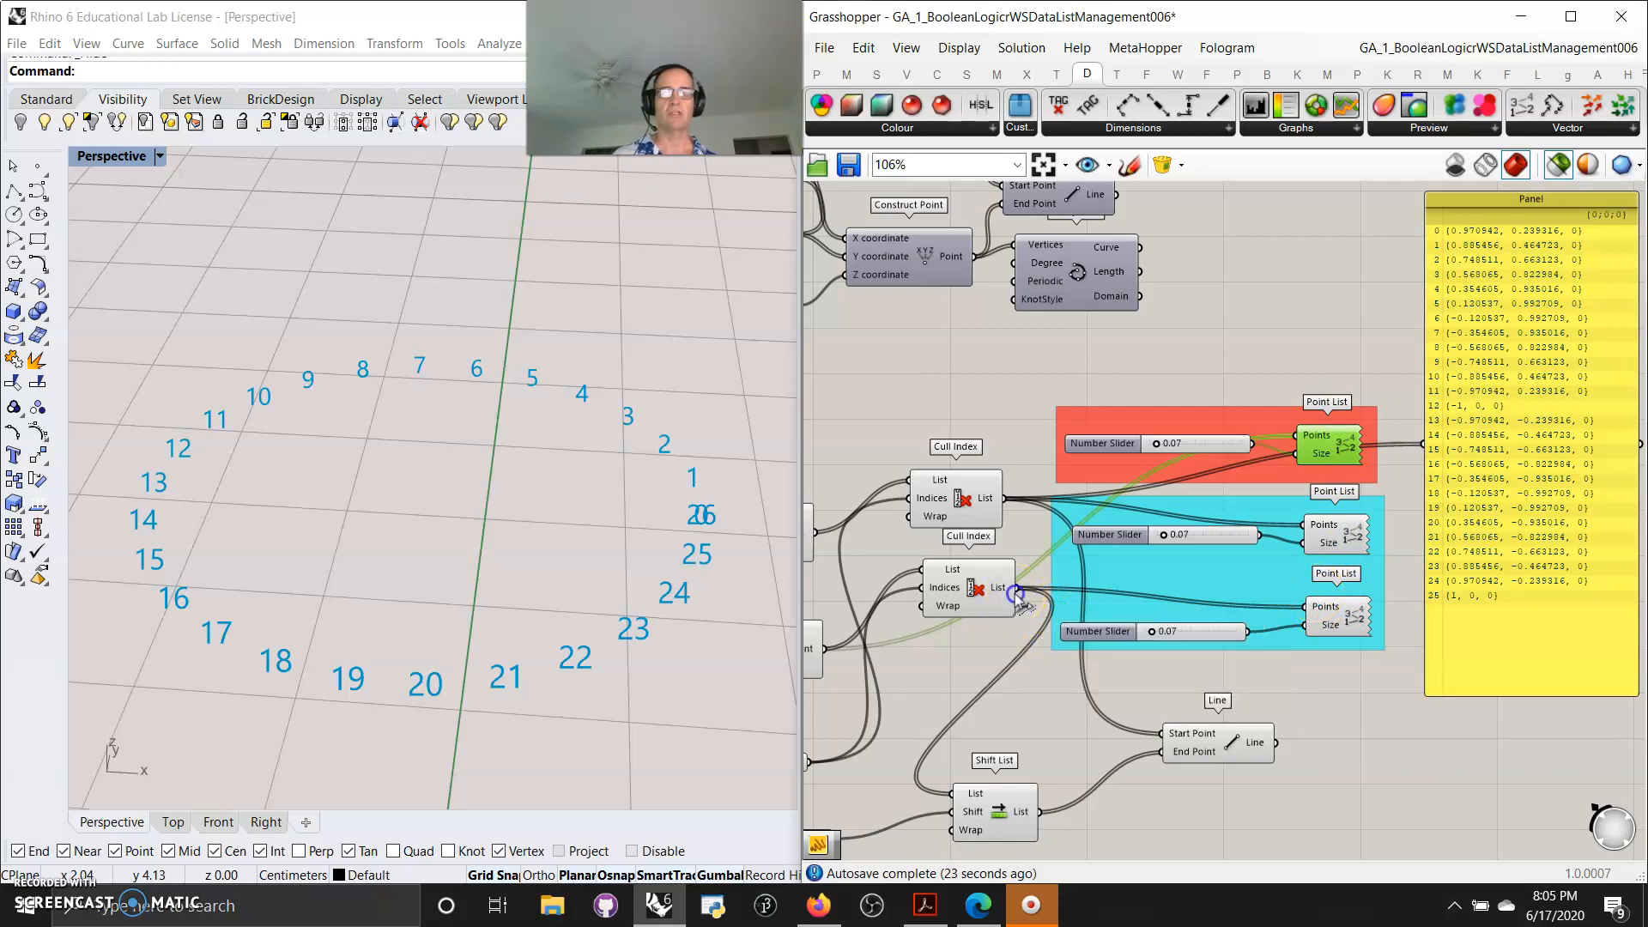
left_click_drag(1020, 598, 1306, 607)
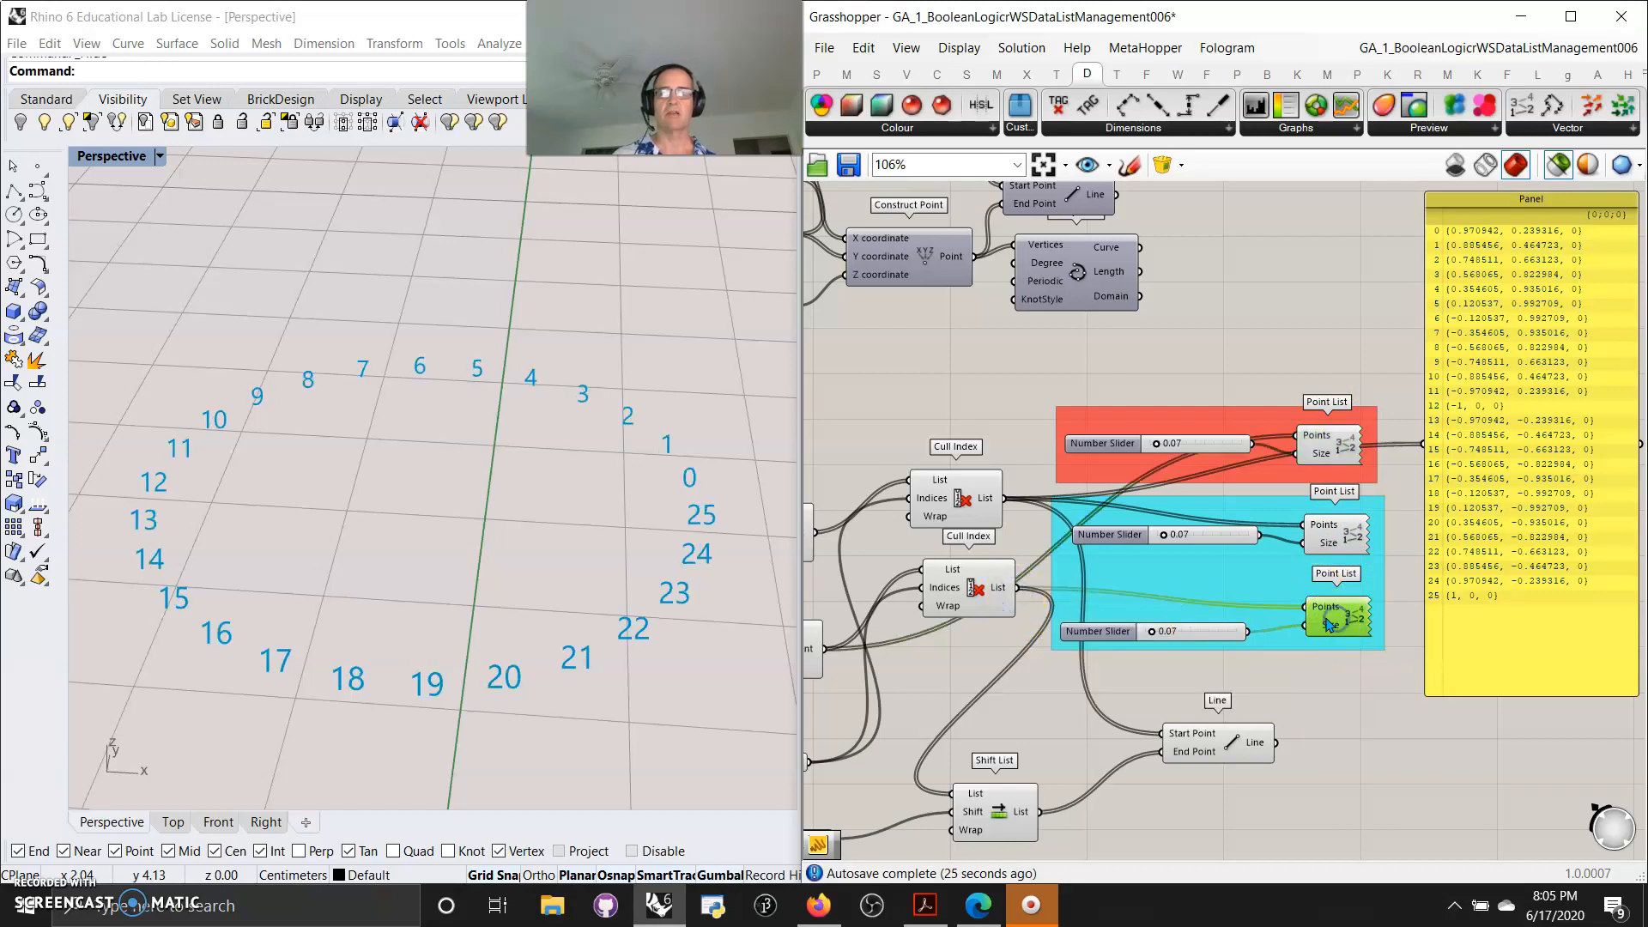
Disable the red group's Point List and Number Slider
left_click_drag(1399, 477, 1055, 382)
right_click(1088, 359)
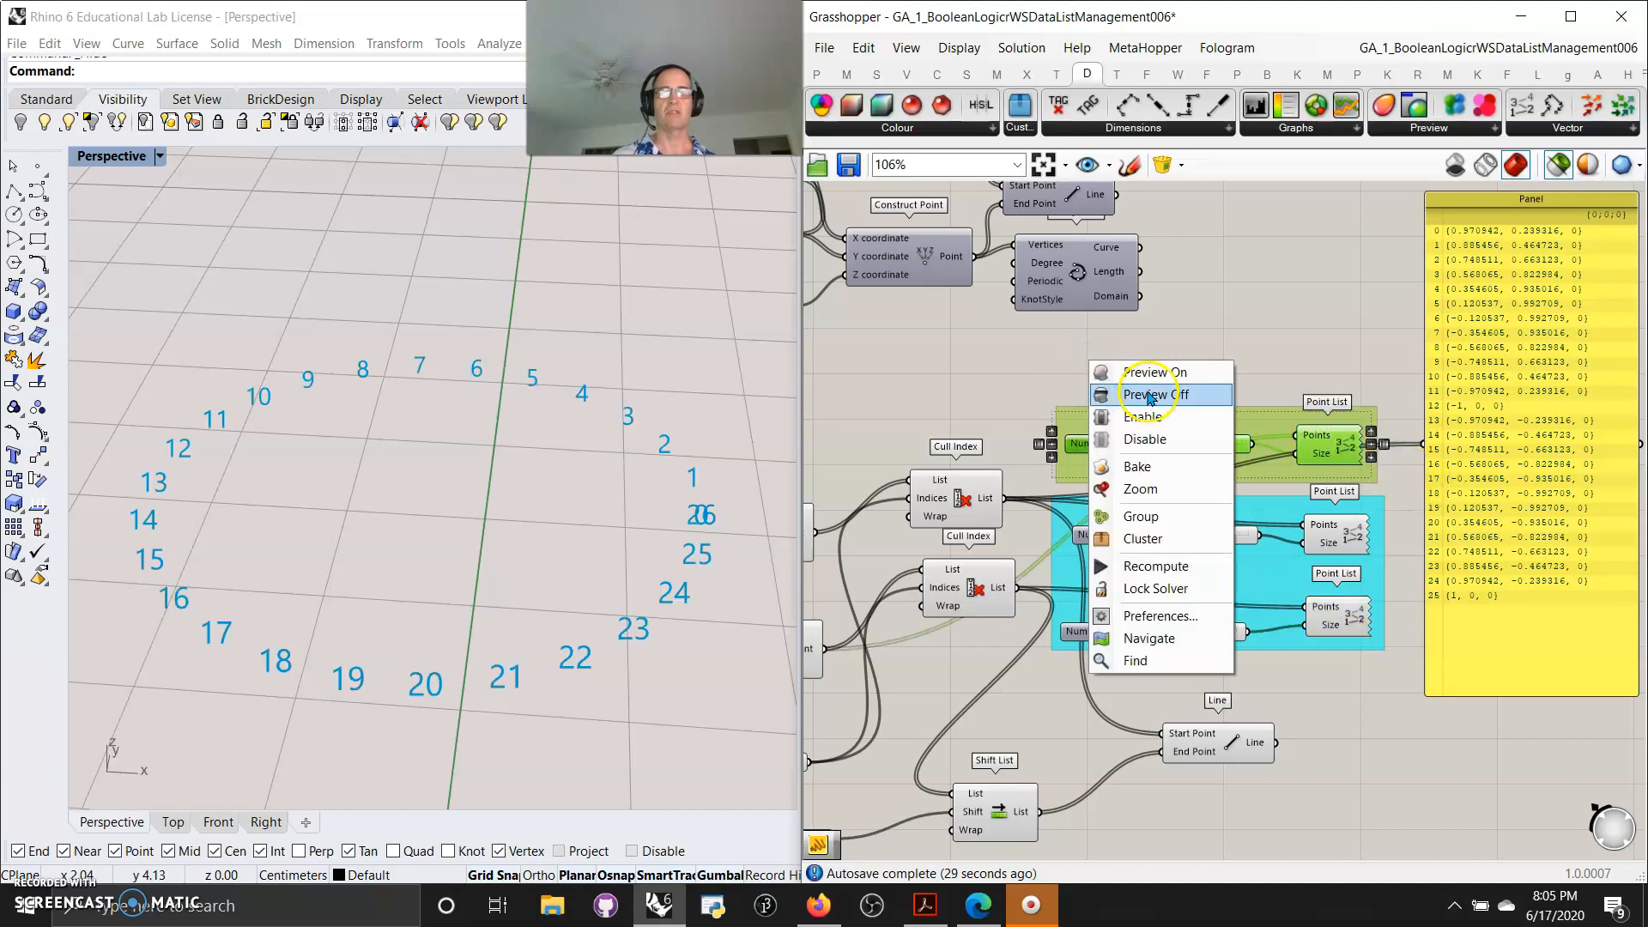
left_click(1145, 439)
Select the Line component and inspect the hyperboloid of lines in the viewport
left_click(1379, 711)
left_click_drag(1359, 666, 1329, 532)
scroll(725, 659, "down", 5)
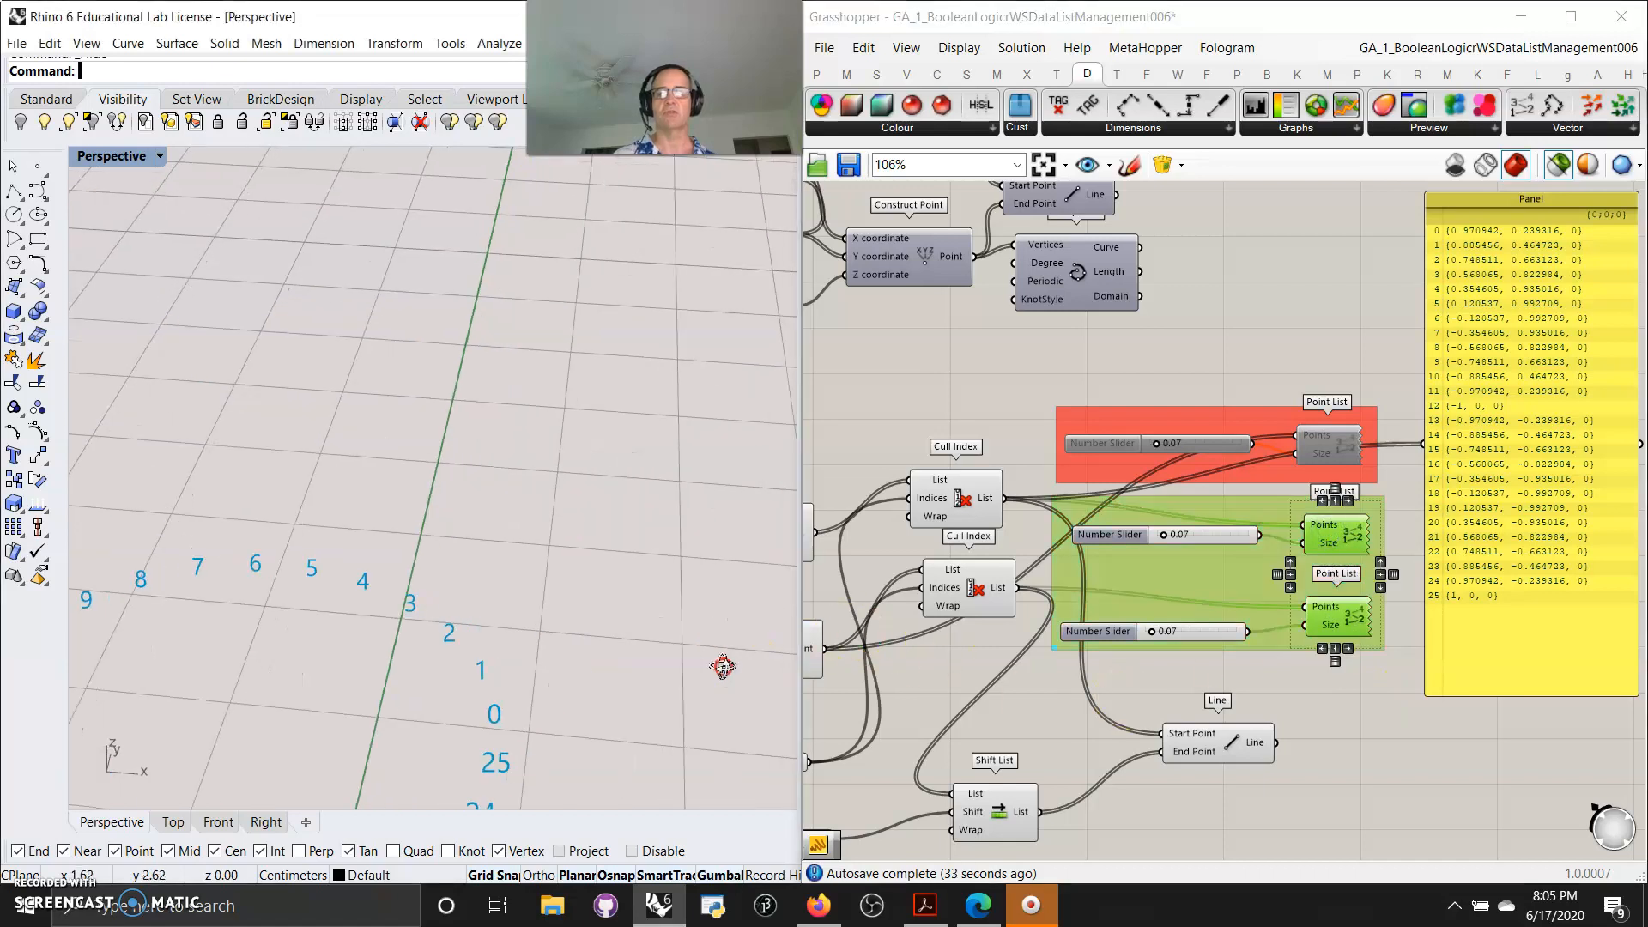
scroll(724, 652, "up", 2)
left_click(1183, 740, "shift")
scroll(662, 570, "up", 5)
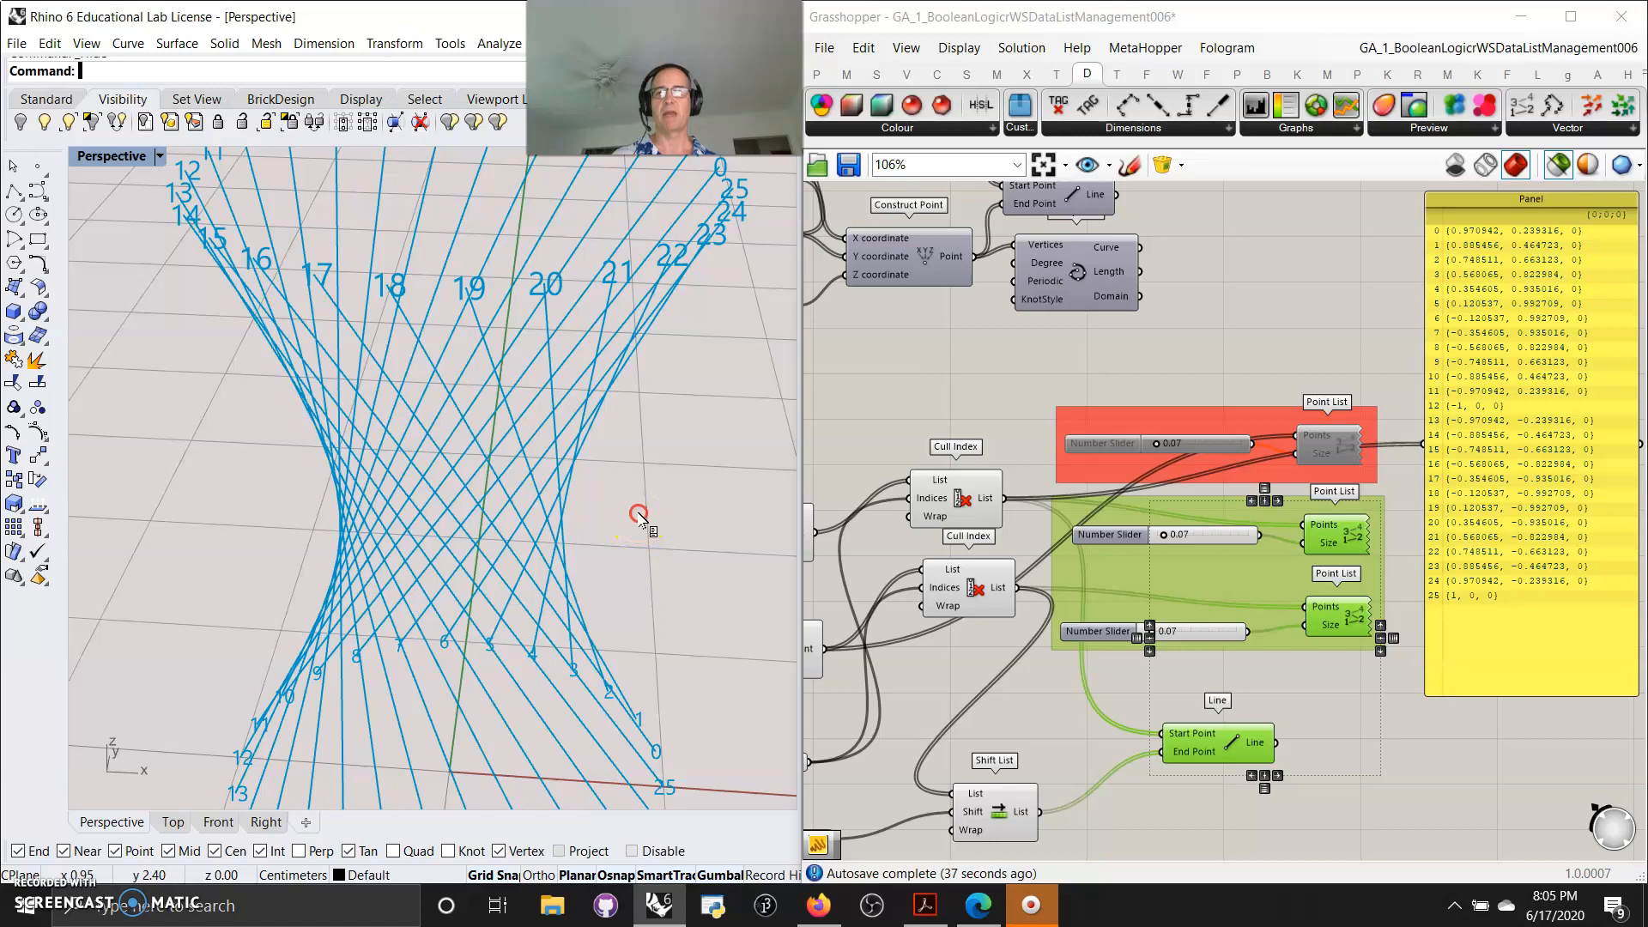
scroll(638, 515, "down", 5)
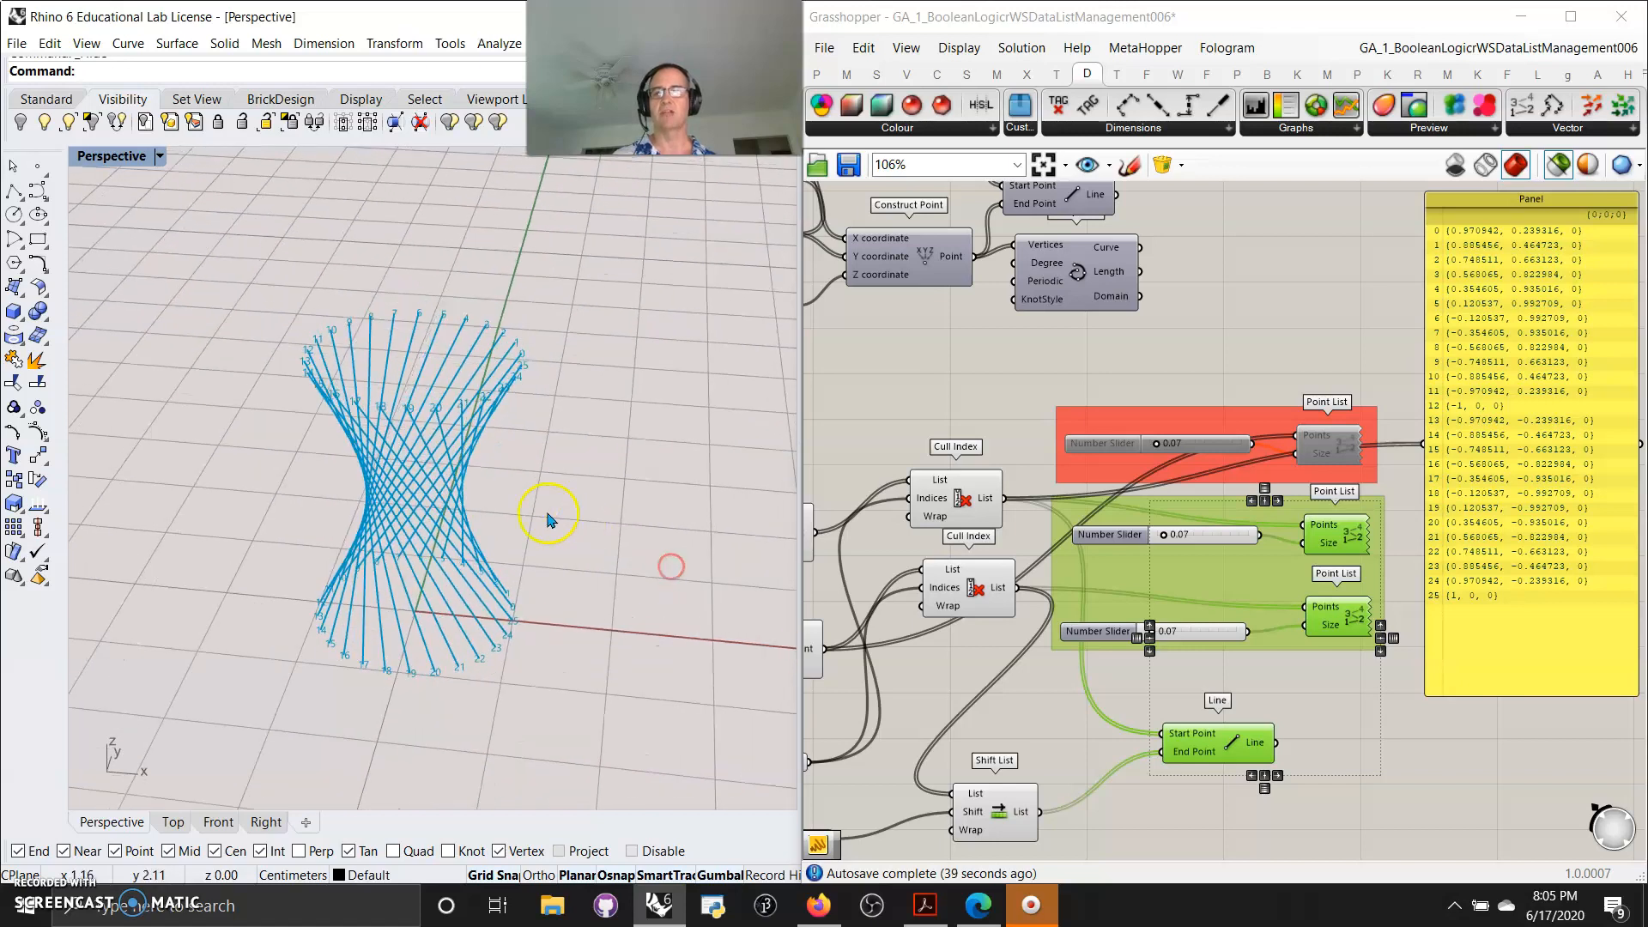
scroll(549, 519, "up", 5)
right_click_drag(541, 506, 569, 525, "shift")
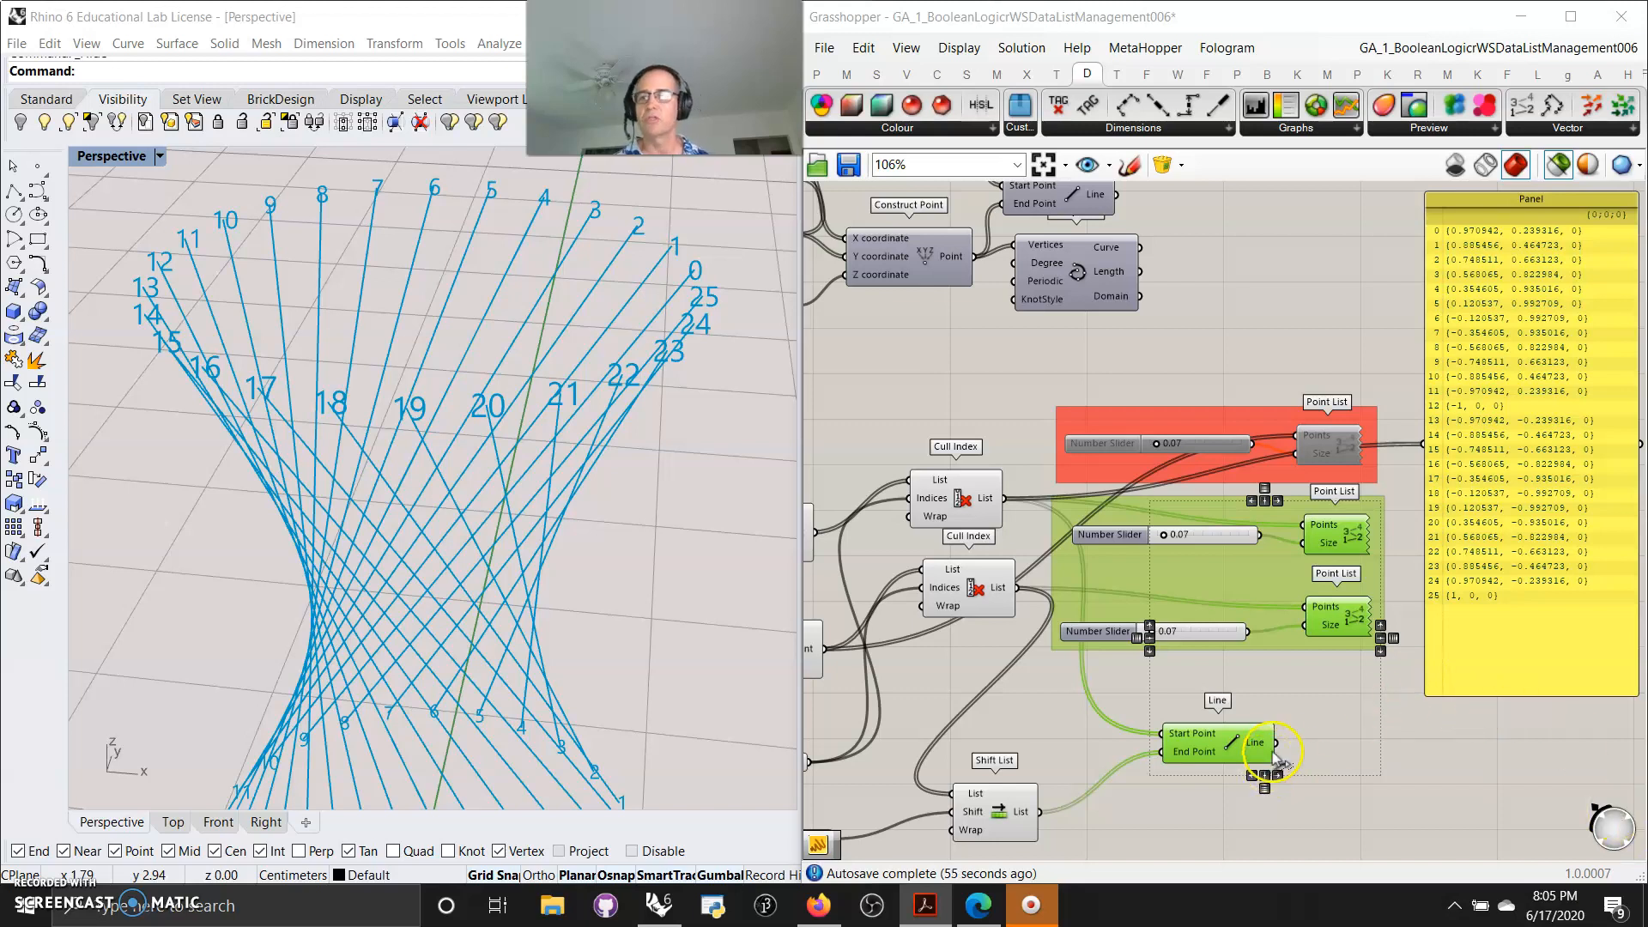
Zoom out to review the whole definition on the canvas
scroll(1320, 737, "down", 4)
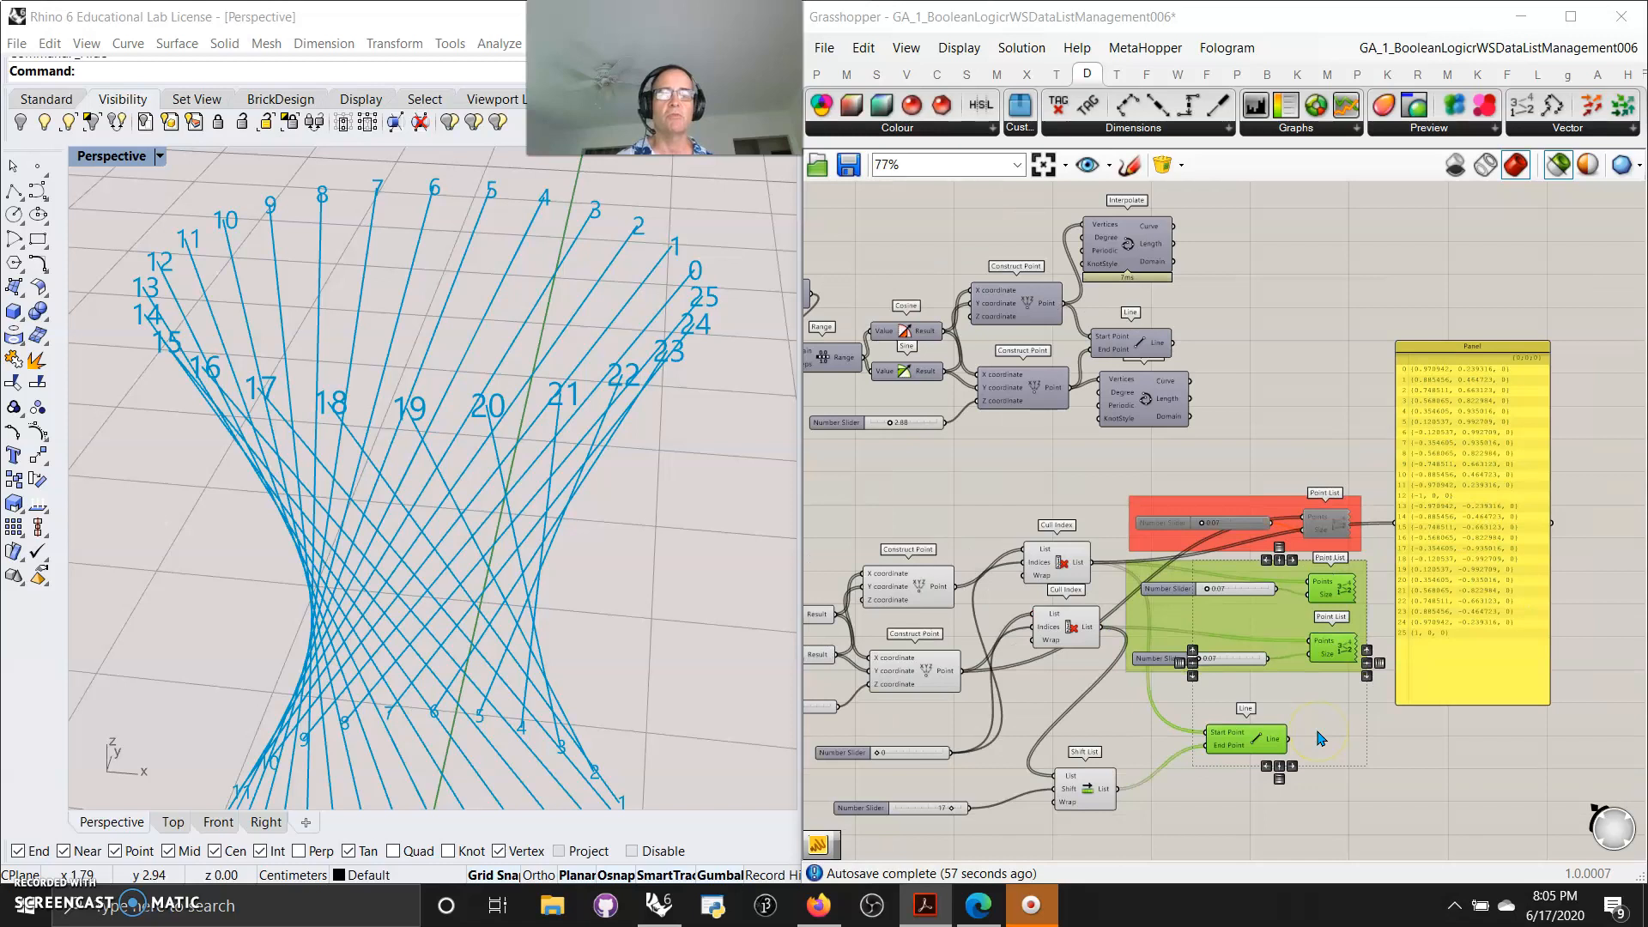
right_click(1324, 732)
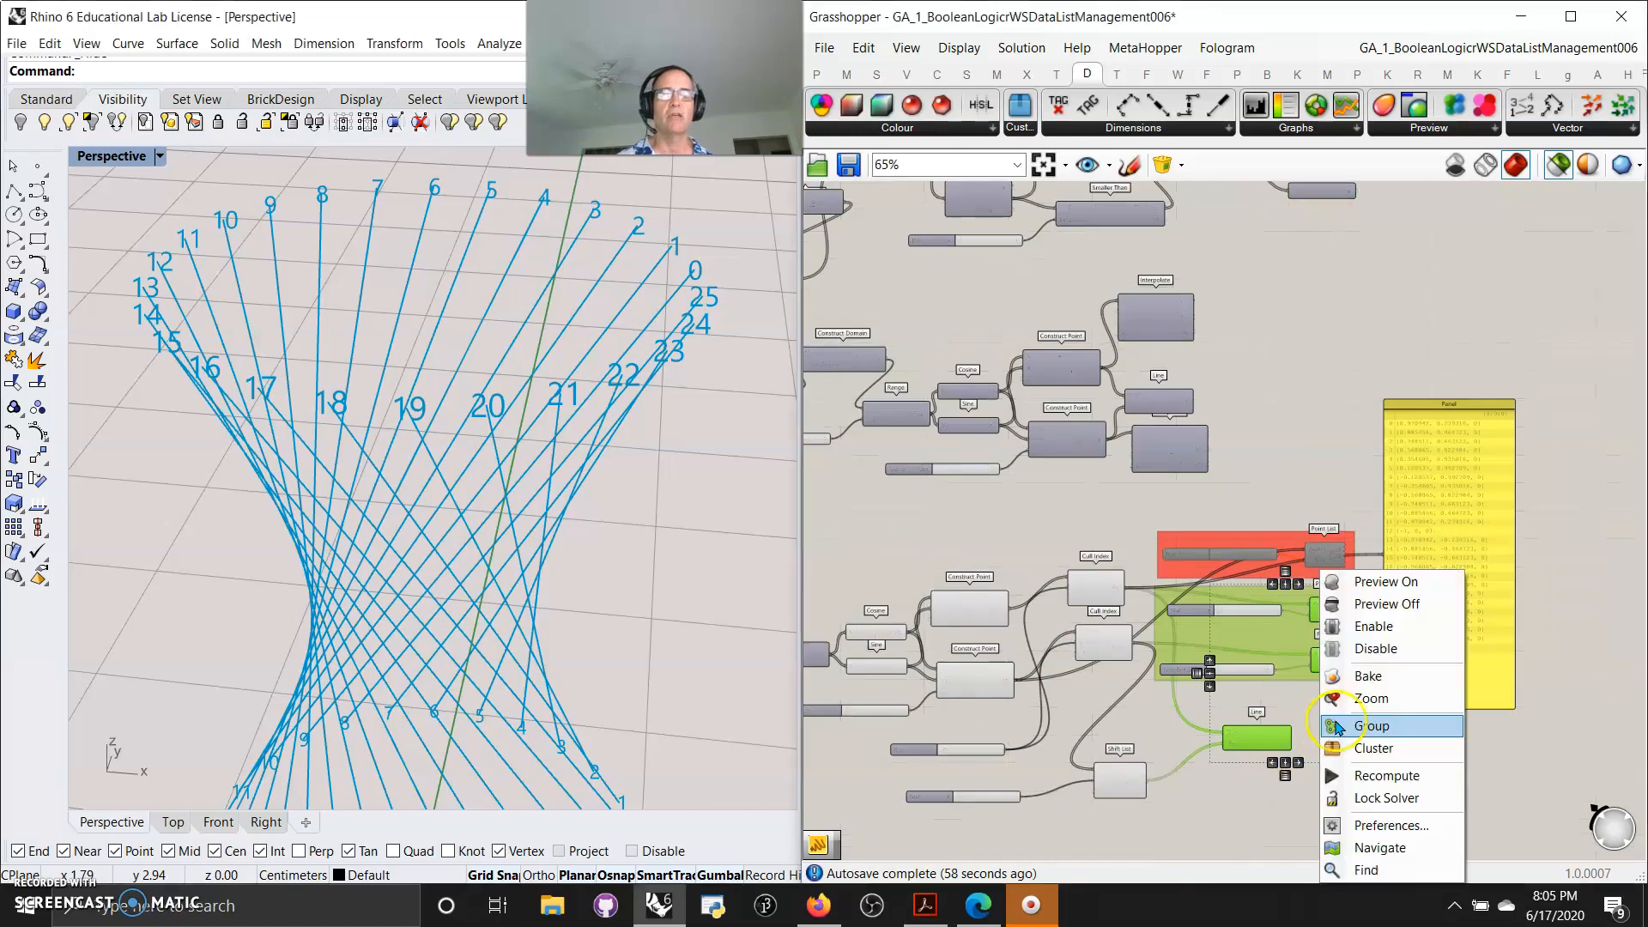
left_click(1215, 814)
scroll(1313, 783, "down", 4)
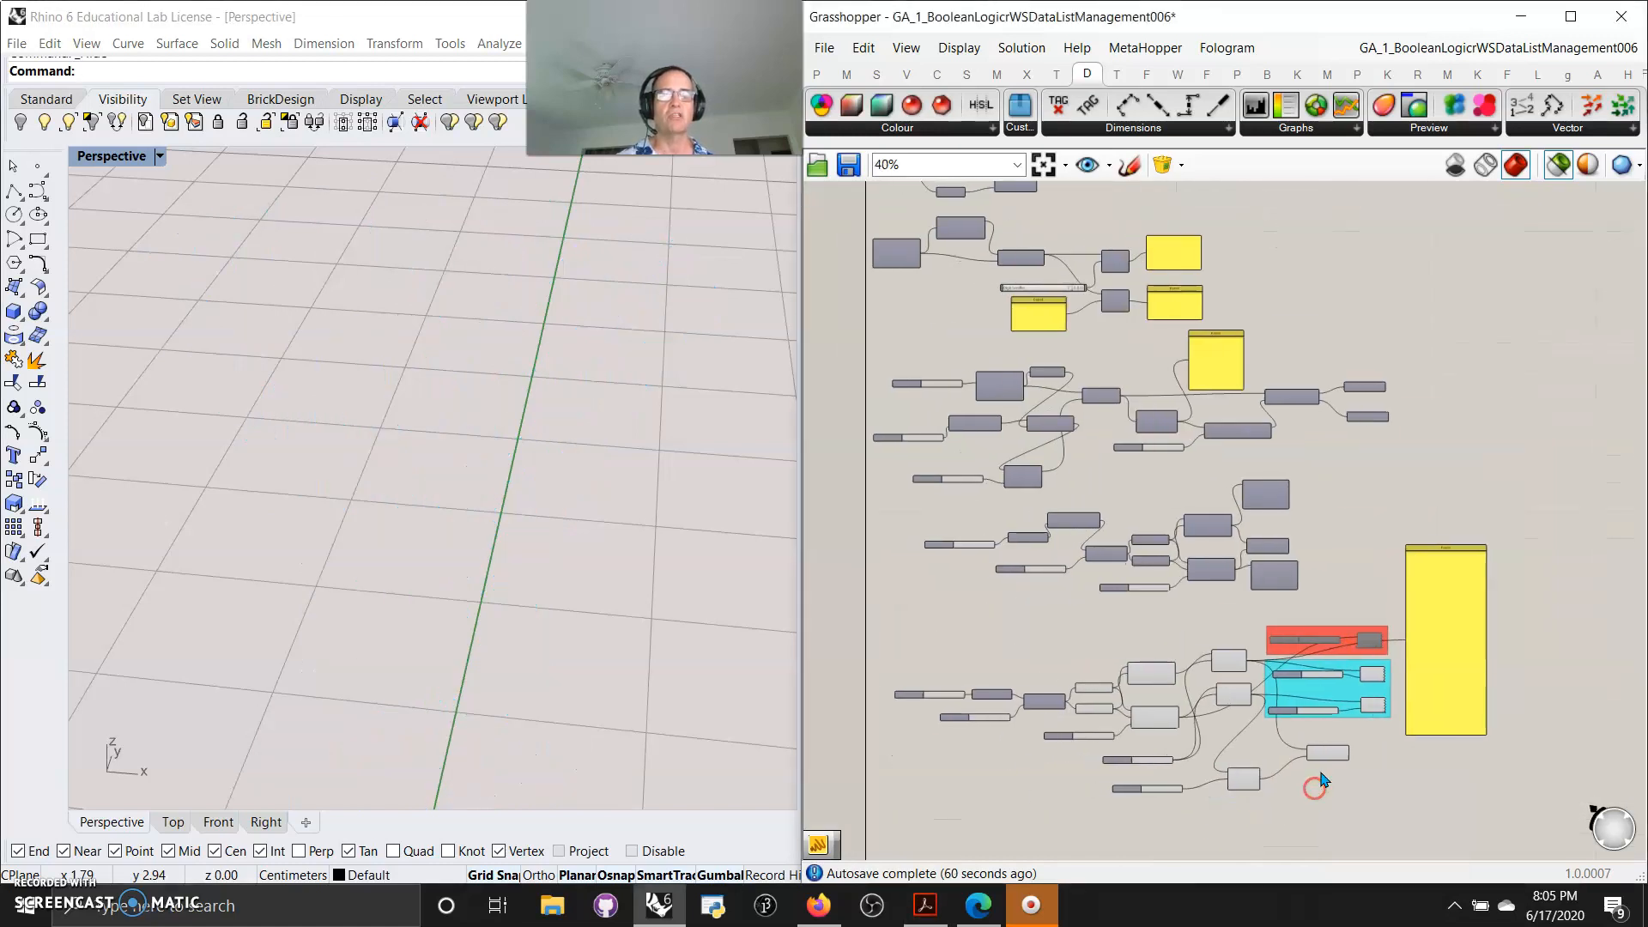
scroll(1322, 779, "down", 1)
left_click_drag(1487, 826, 906, 176)
scroll(444, 575, "down", 3)
mouse_move(557, 624)
right_mouse_down()
mouse_move(537, 629)
mouse_move(551, 621)
right_mouse_up()
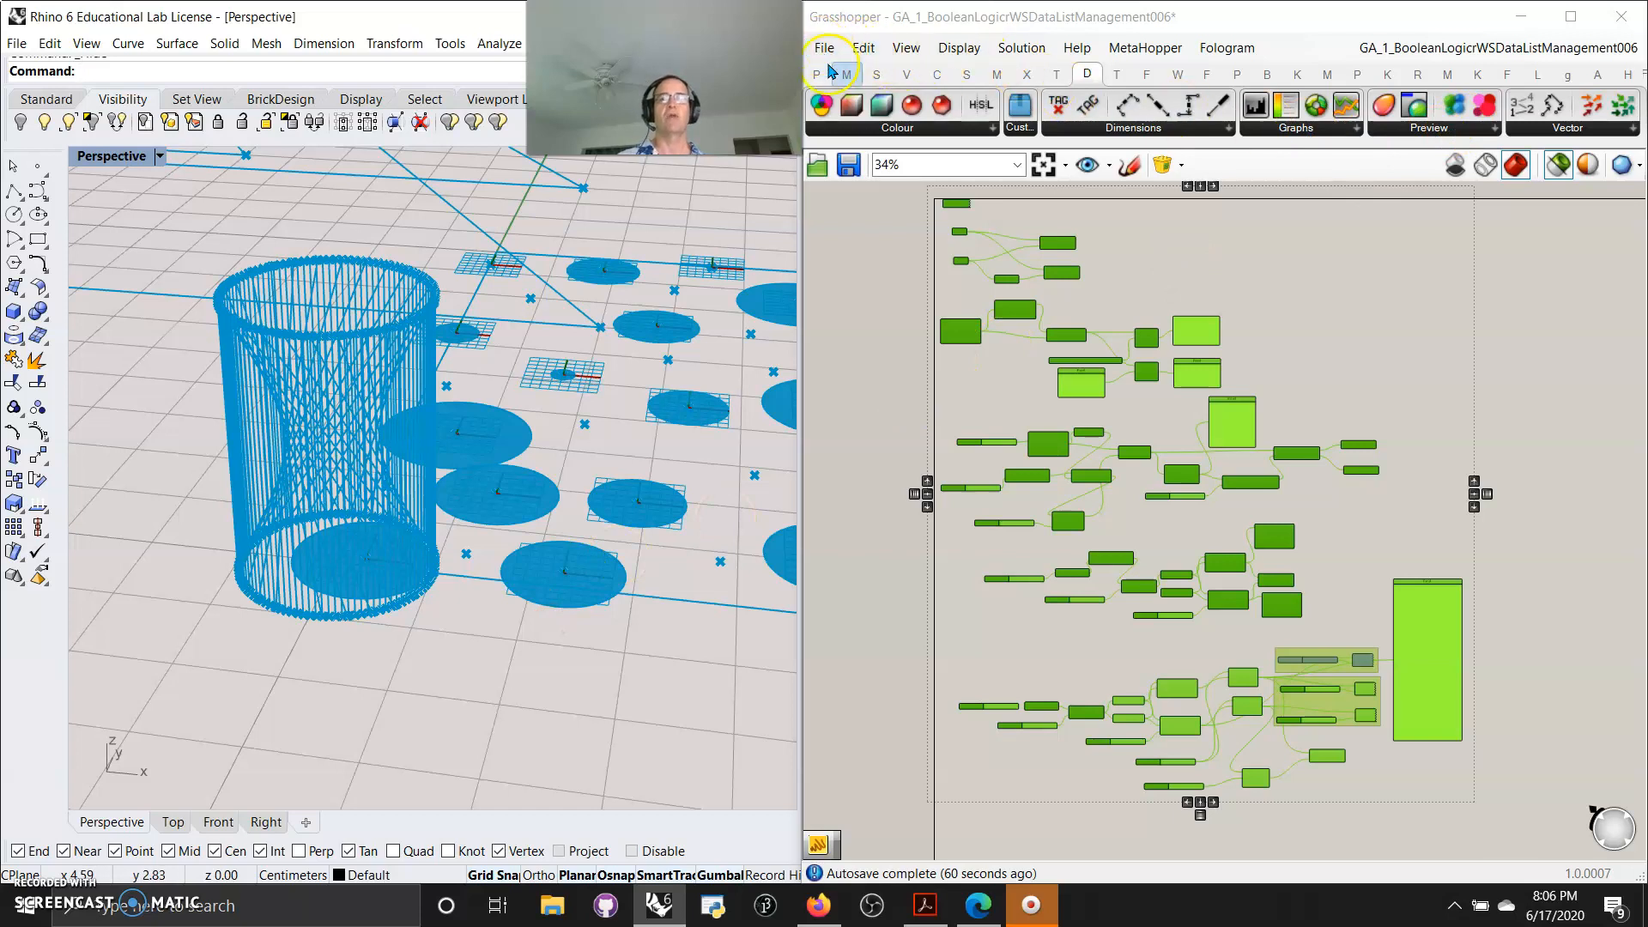
left_click(1149, 633)
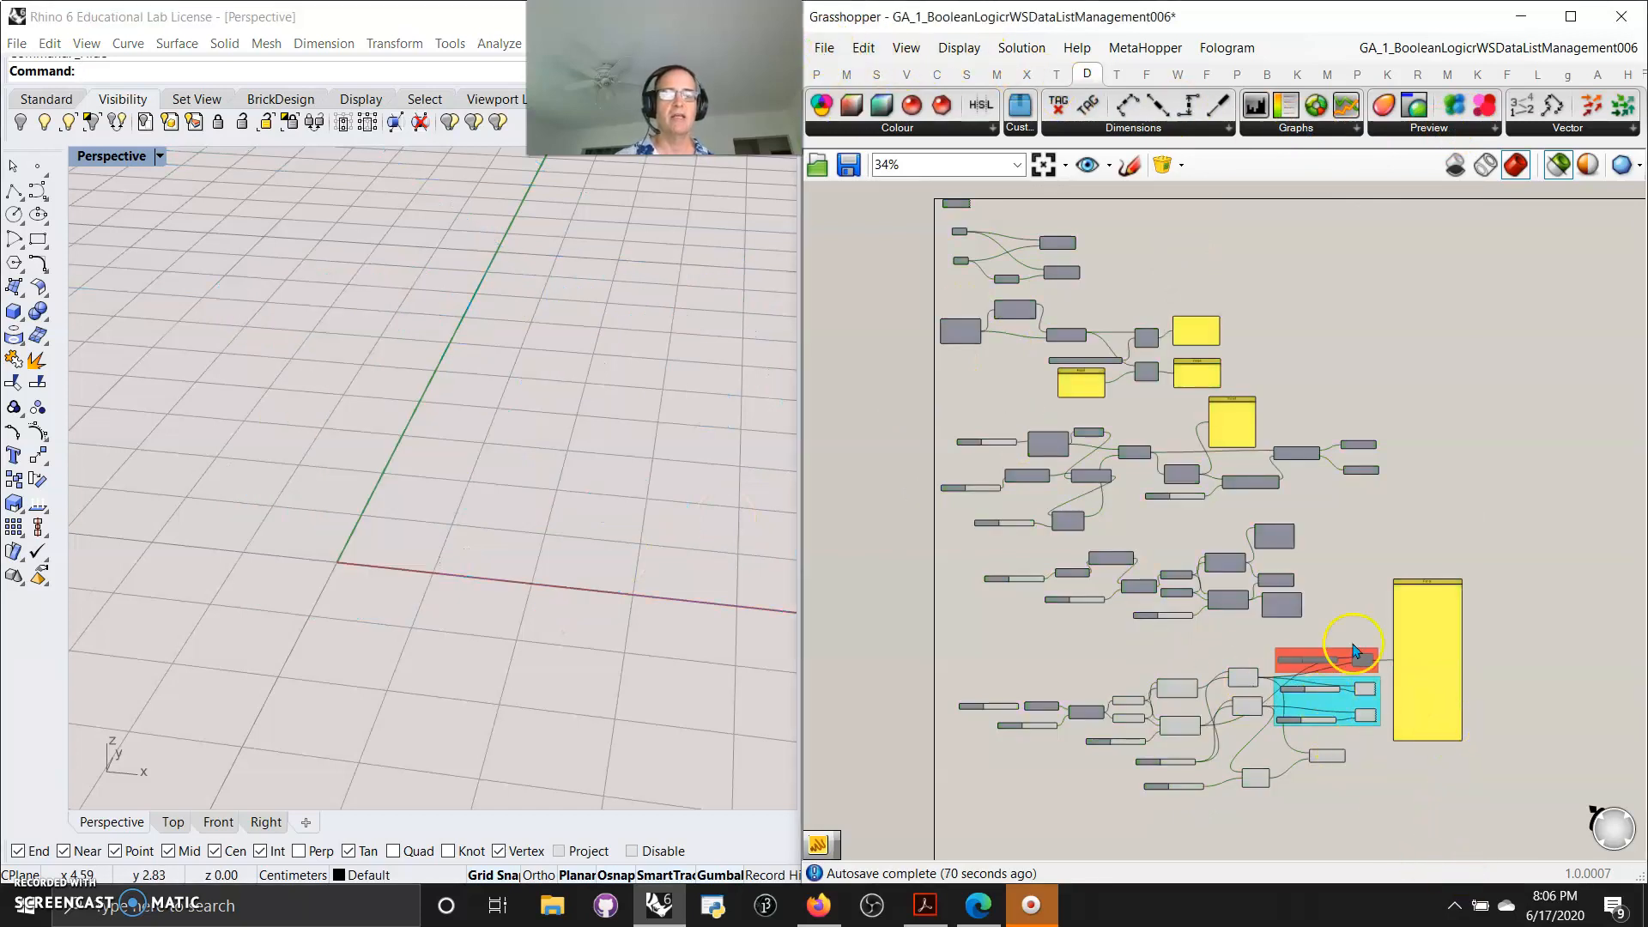
left_click(1416, 727)
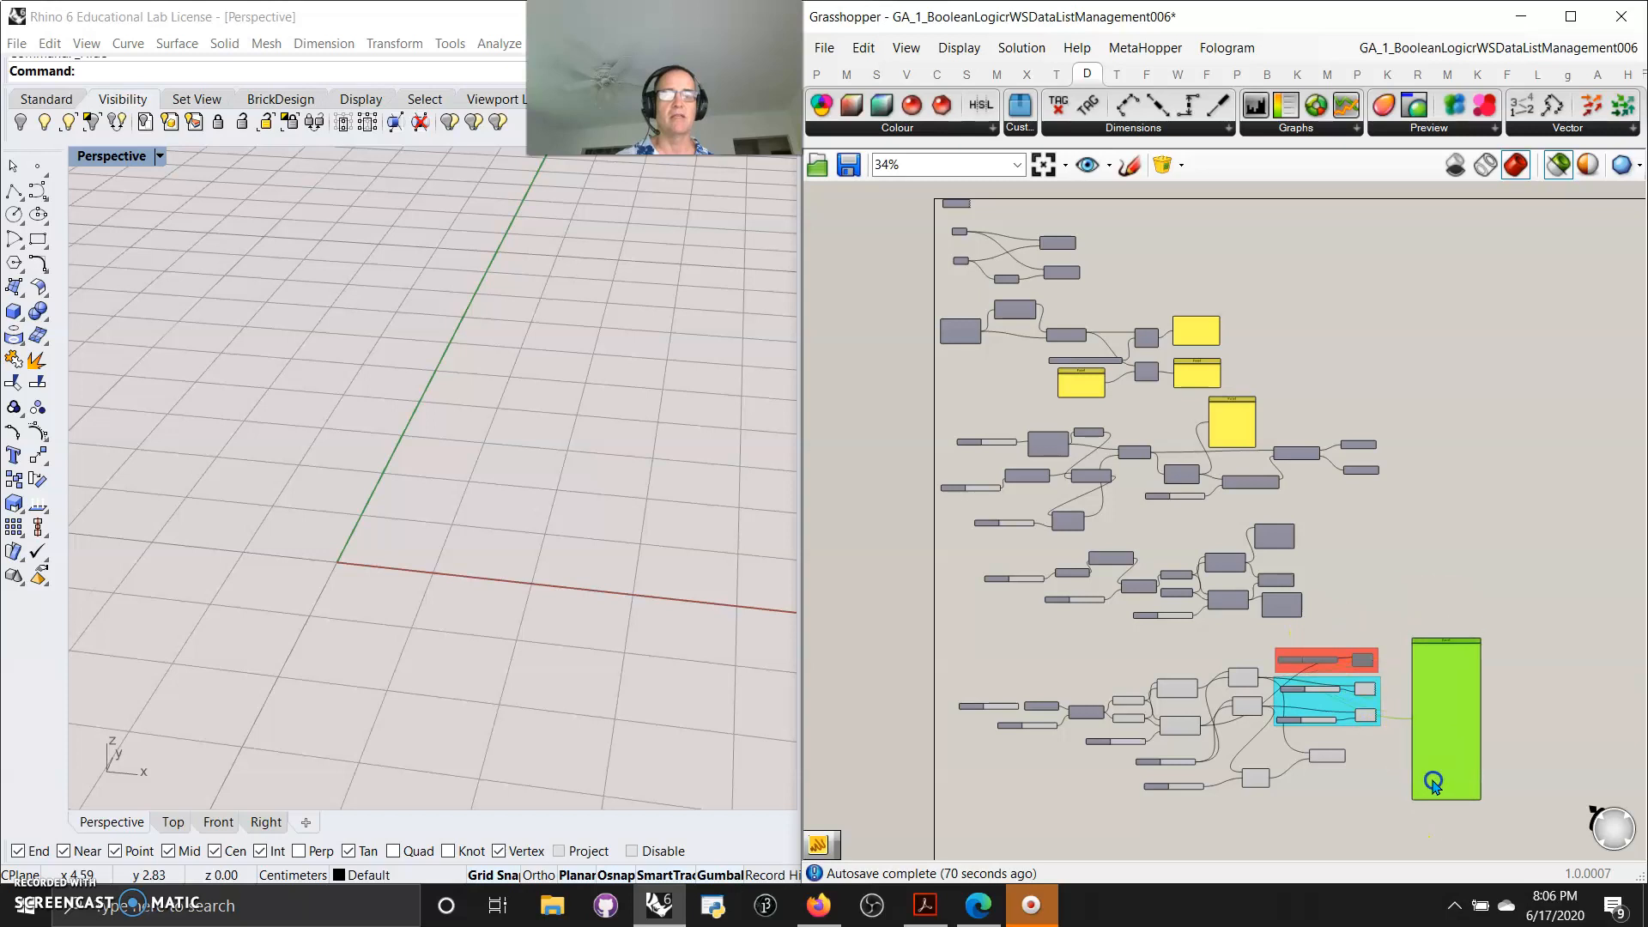
Save the selected list-management components as a new snippet brick named DataManagement001 under the WSDigitalAssets tab
scroll(1364, 751, "up", 4)
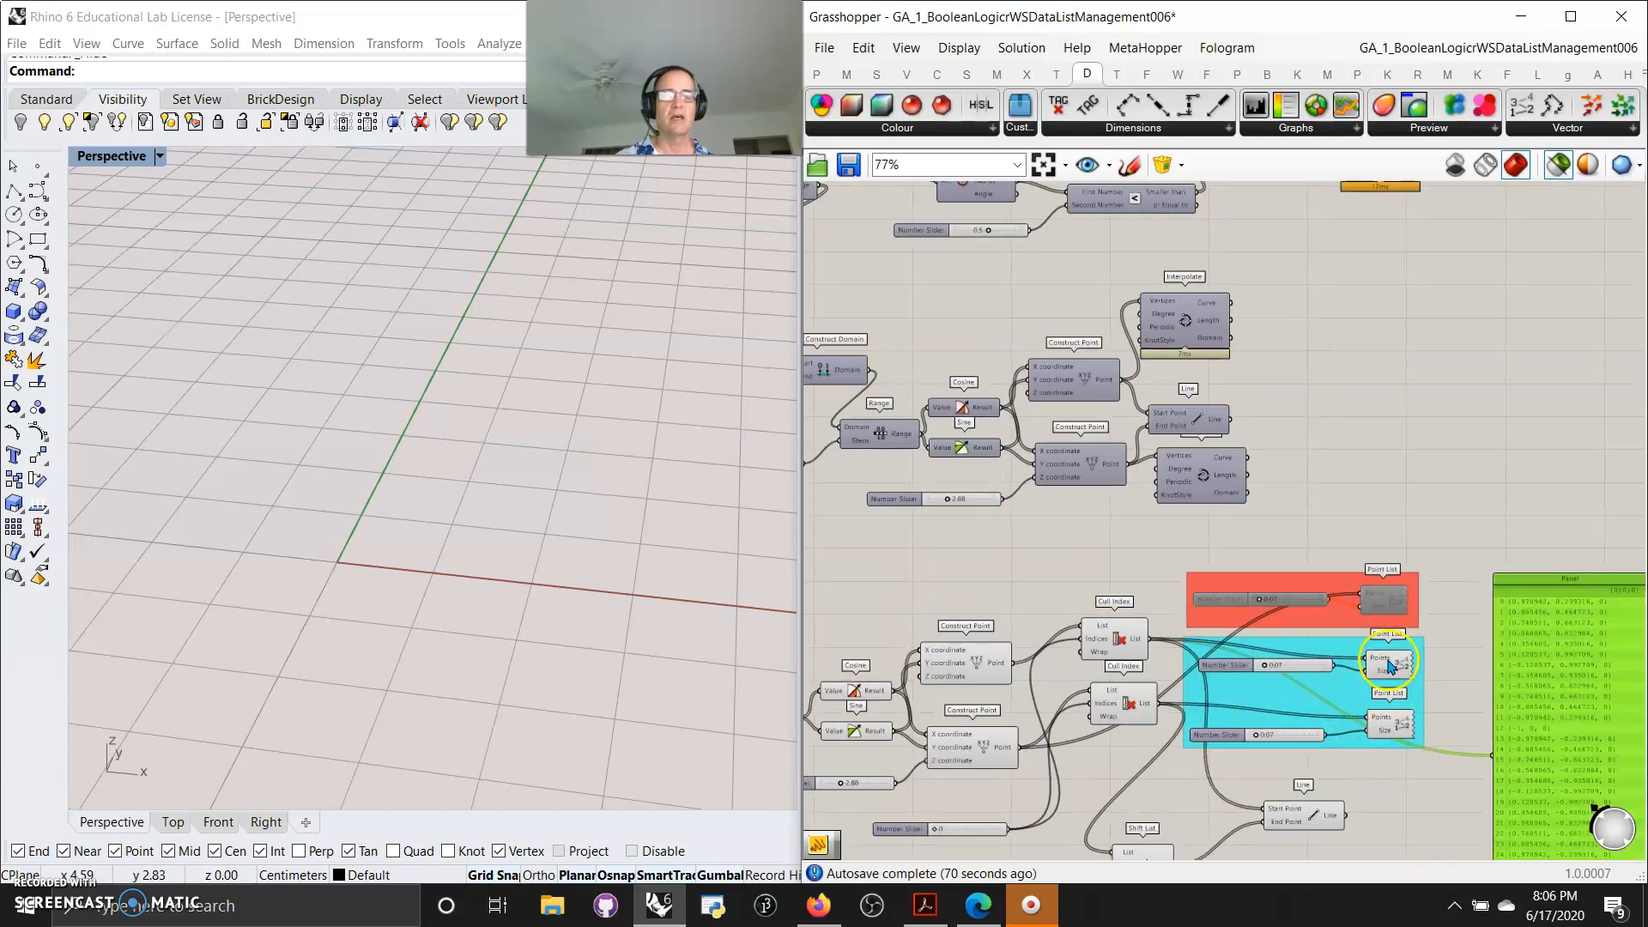
scroll(1394, 773, "down", 4)
right_click_drag(1403, 770, 1400, 745)
left_click_drag(1530, 819, 829, 595)
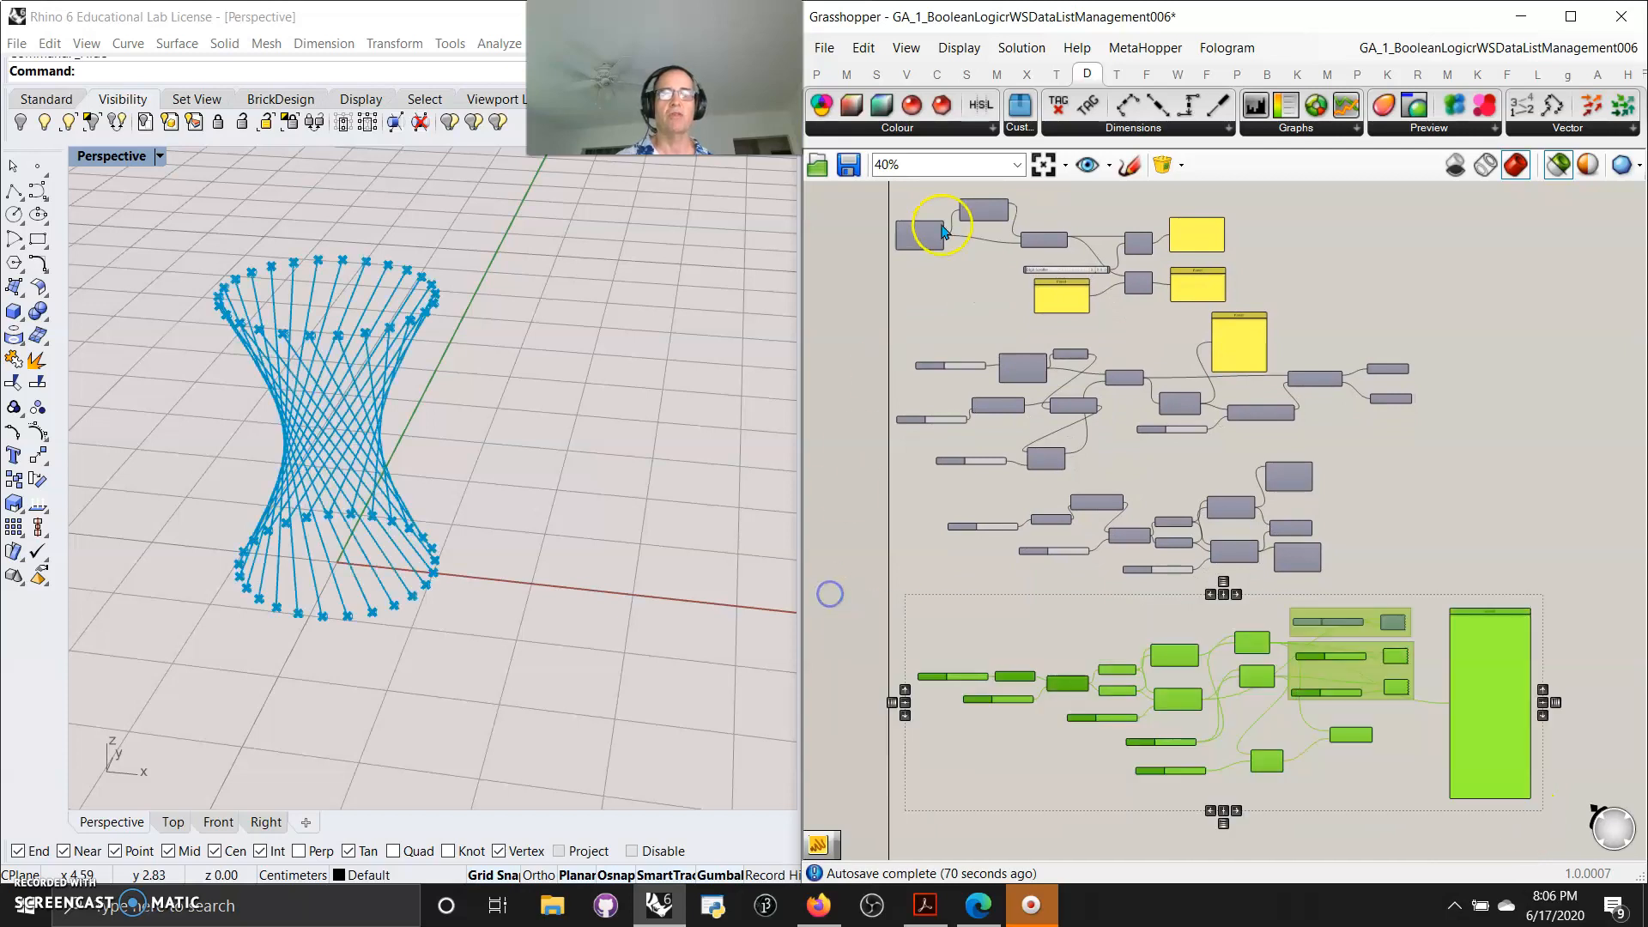
left_click(1163, 164)
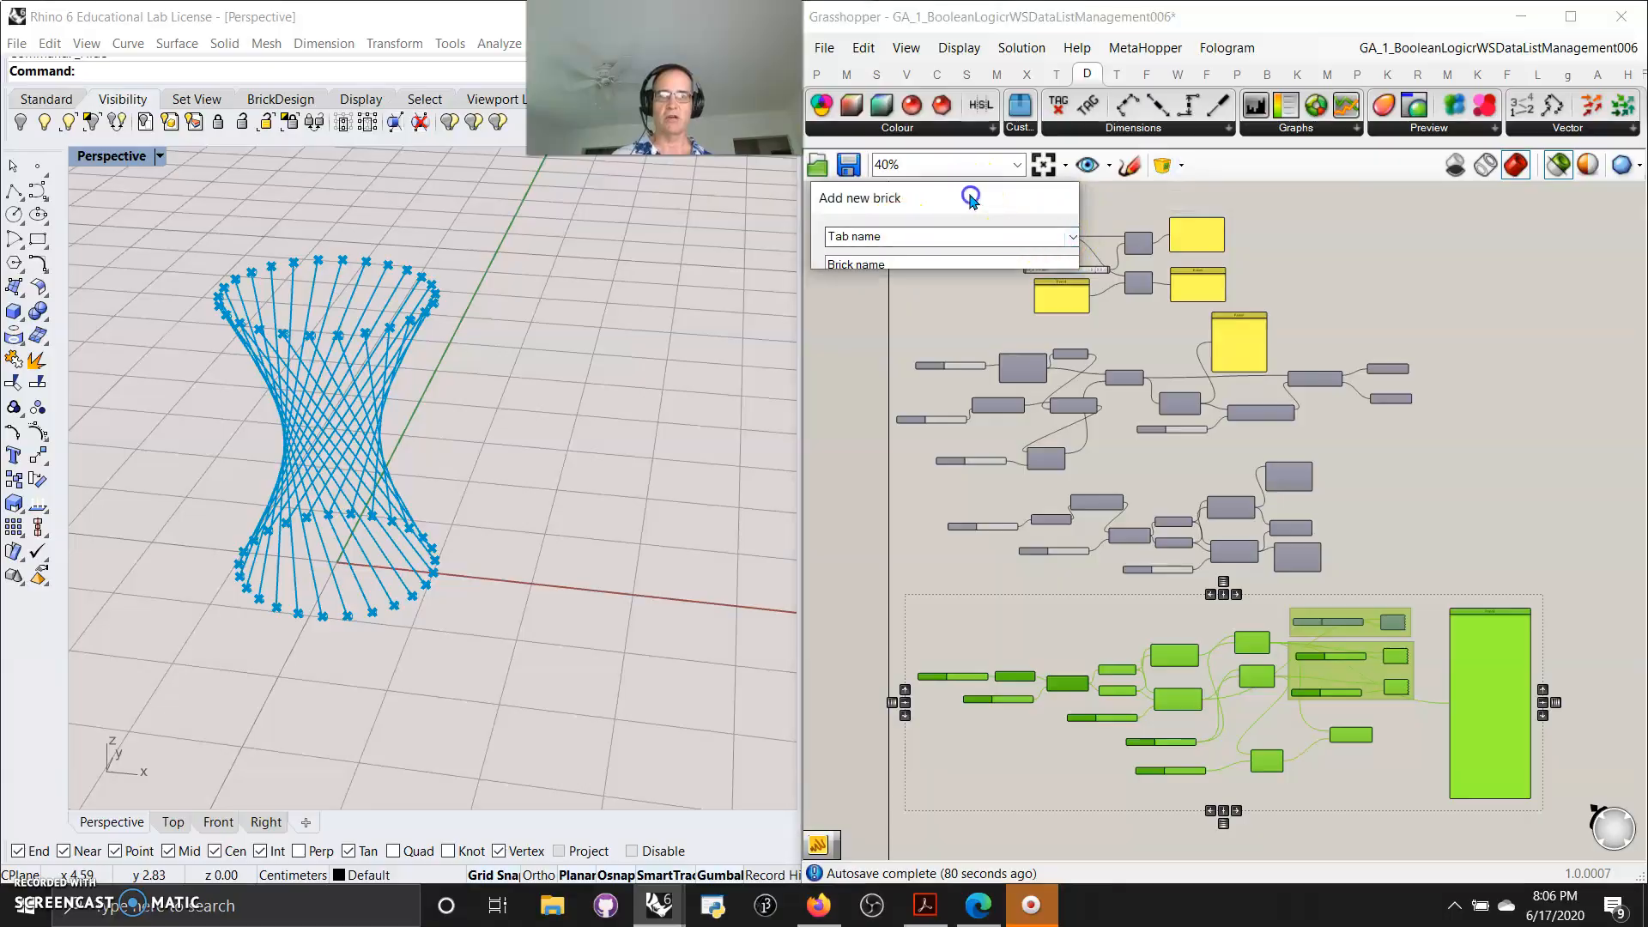
double_click(968, 190)
left_click(267, 50)
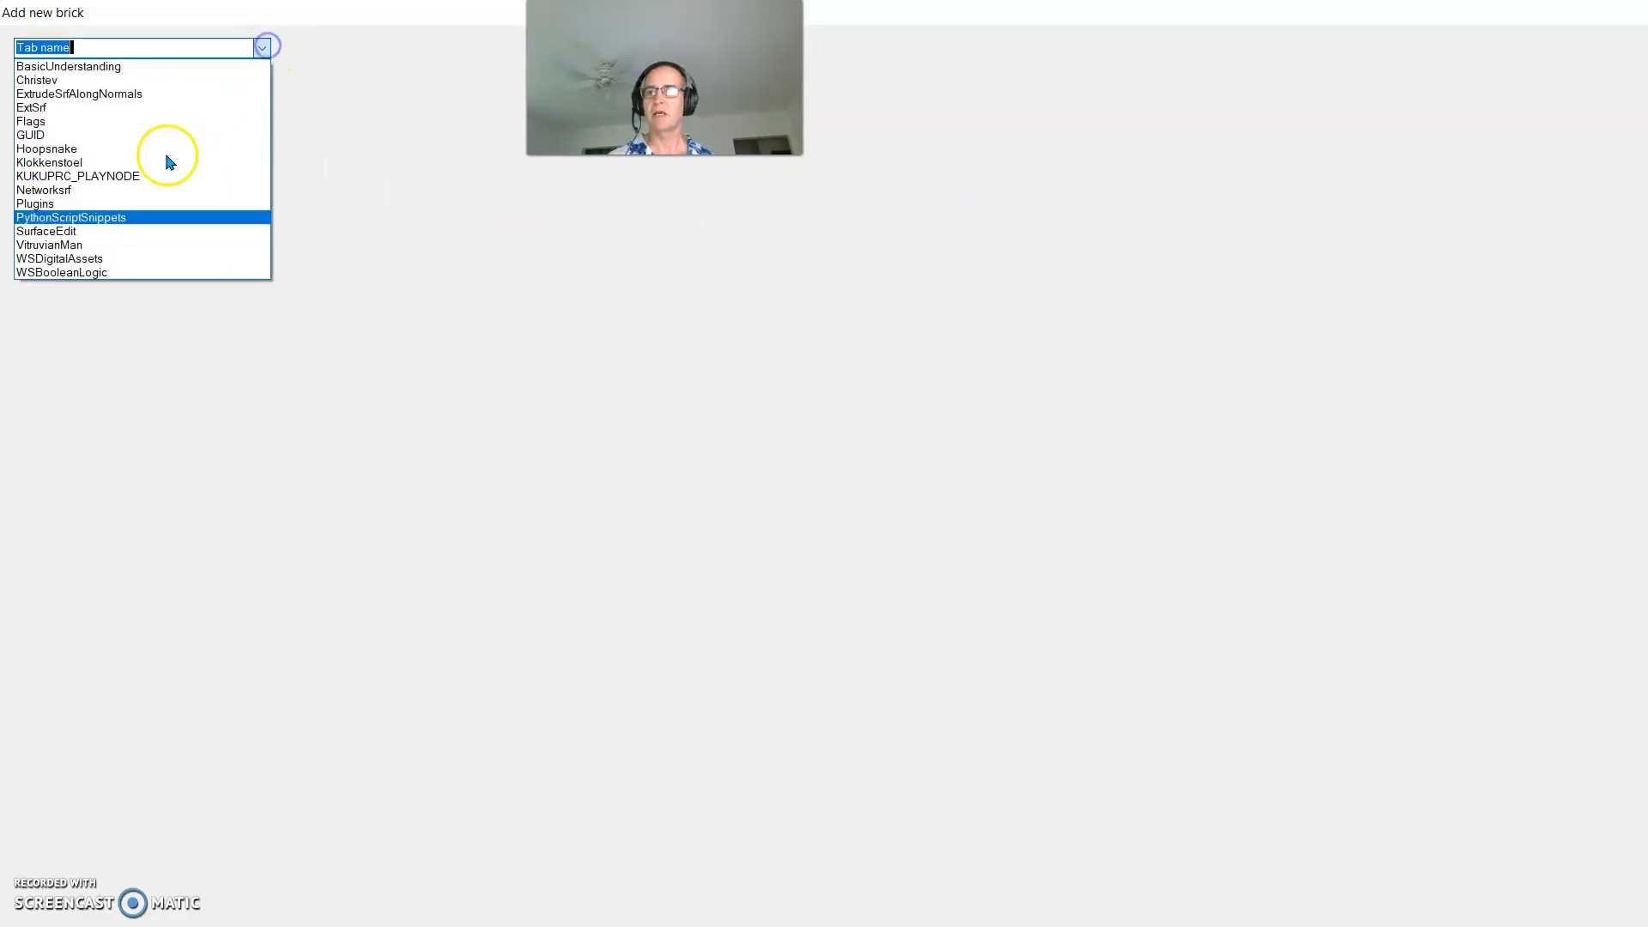
left_click(64, 260)
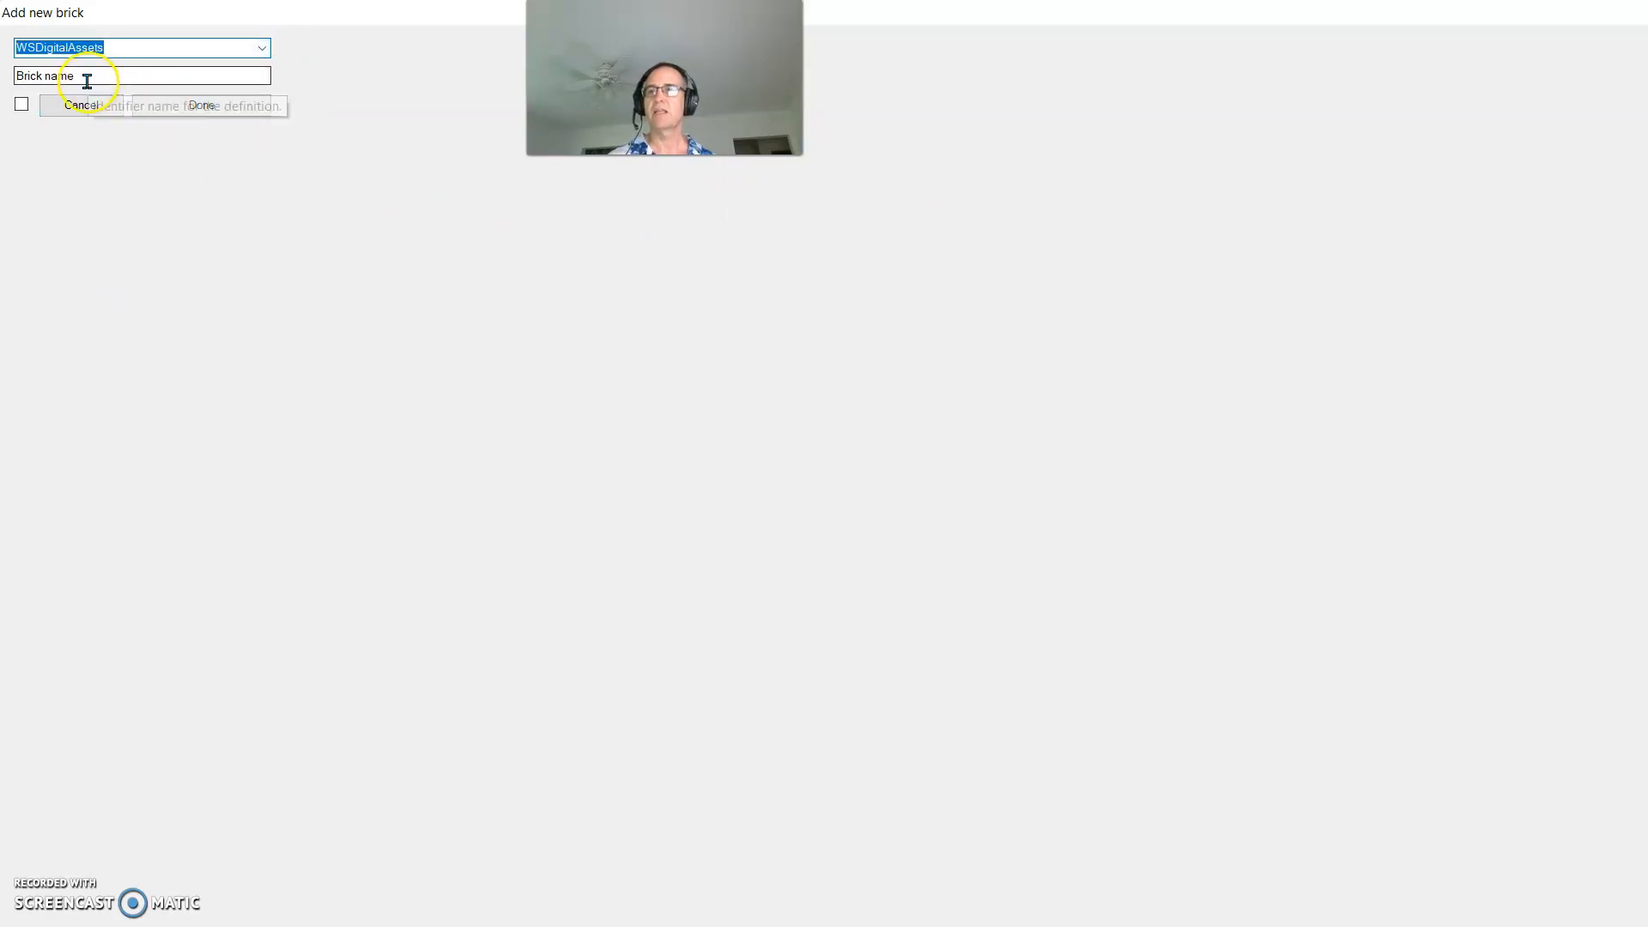
left_click(13, 79)
type("DataManagement001")
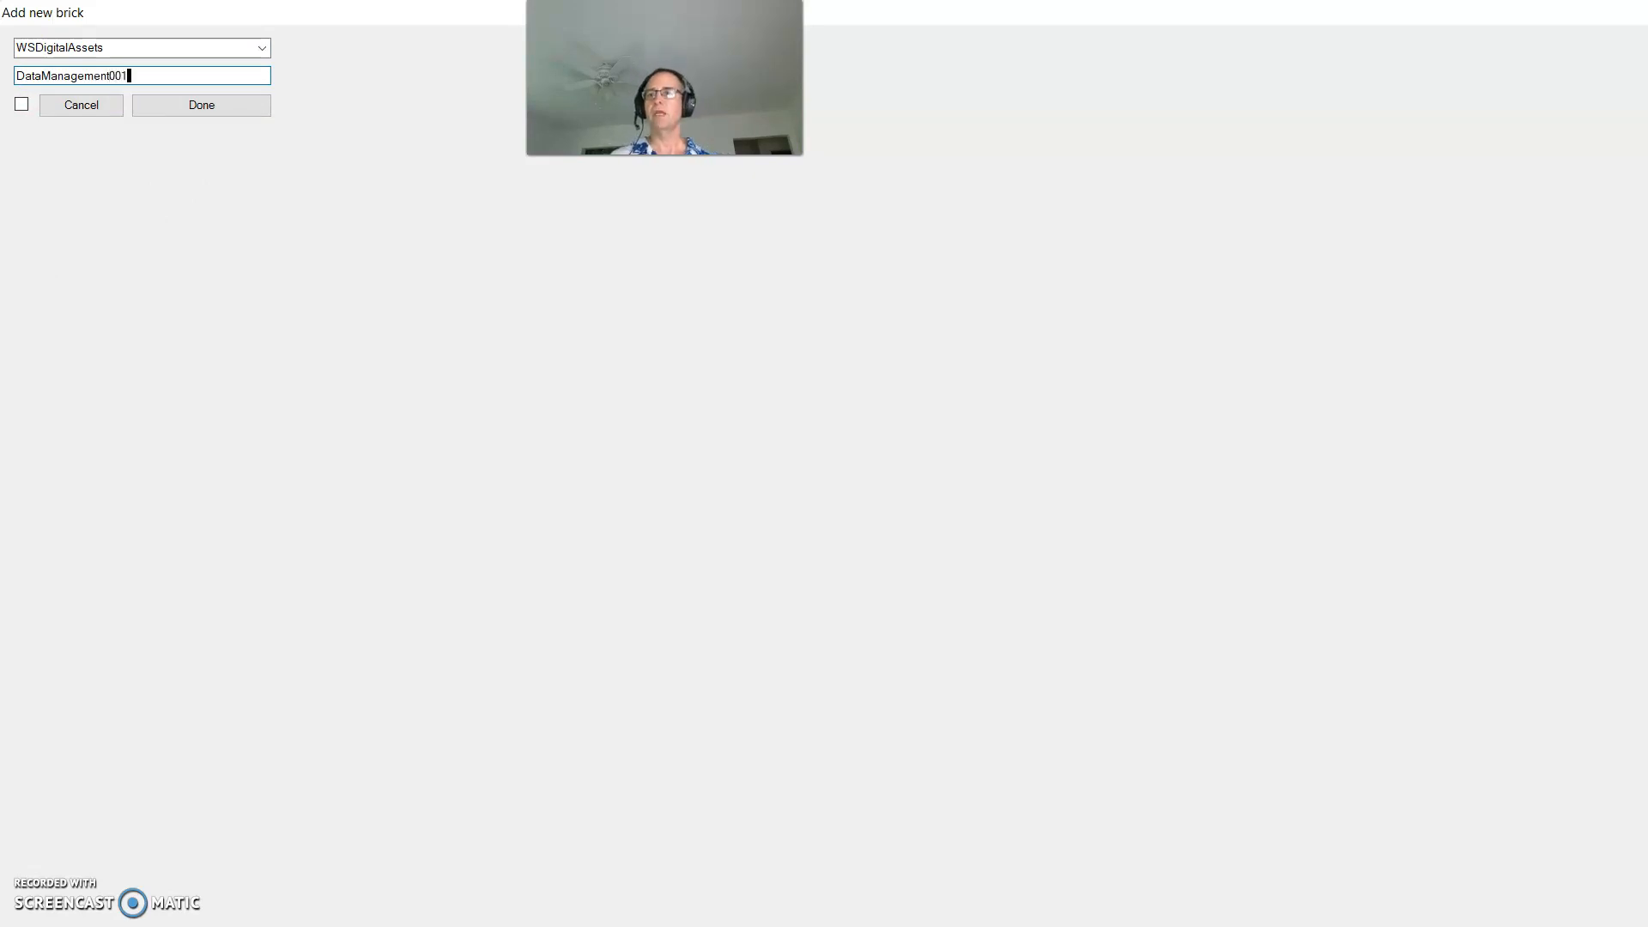
left_click(22, 103)
left_click(161, 105)
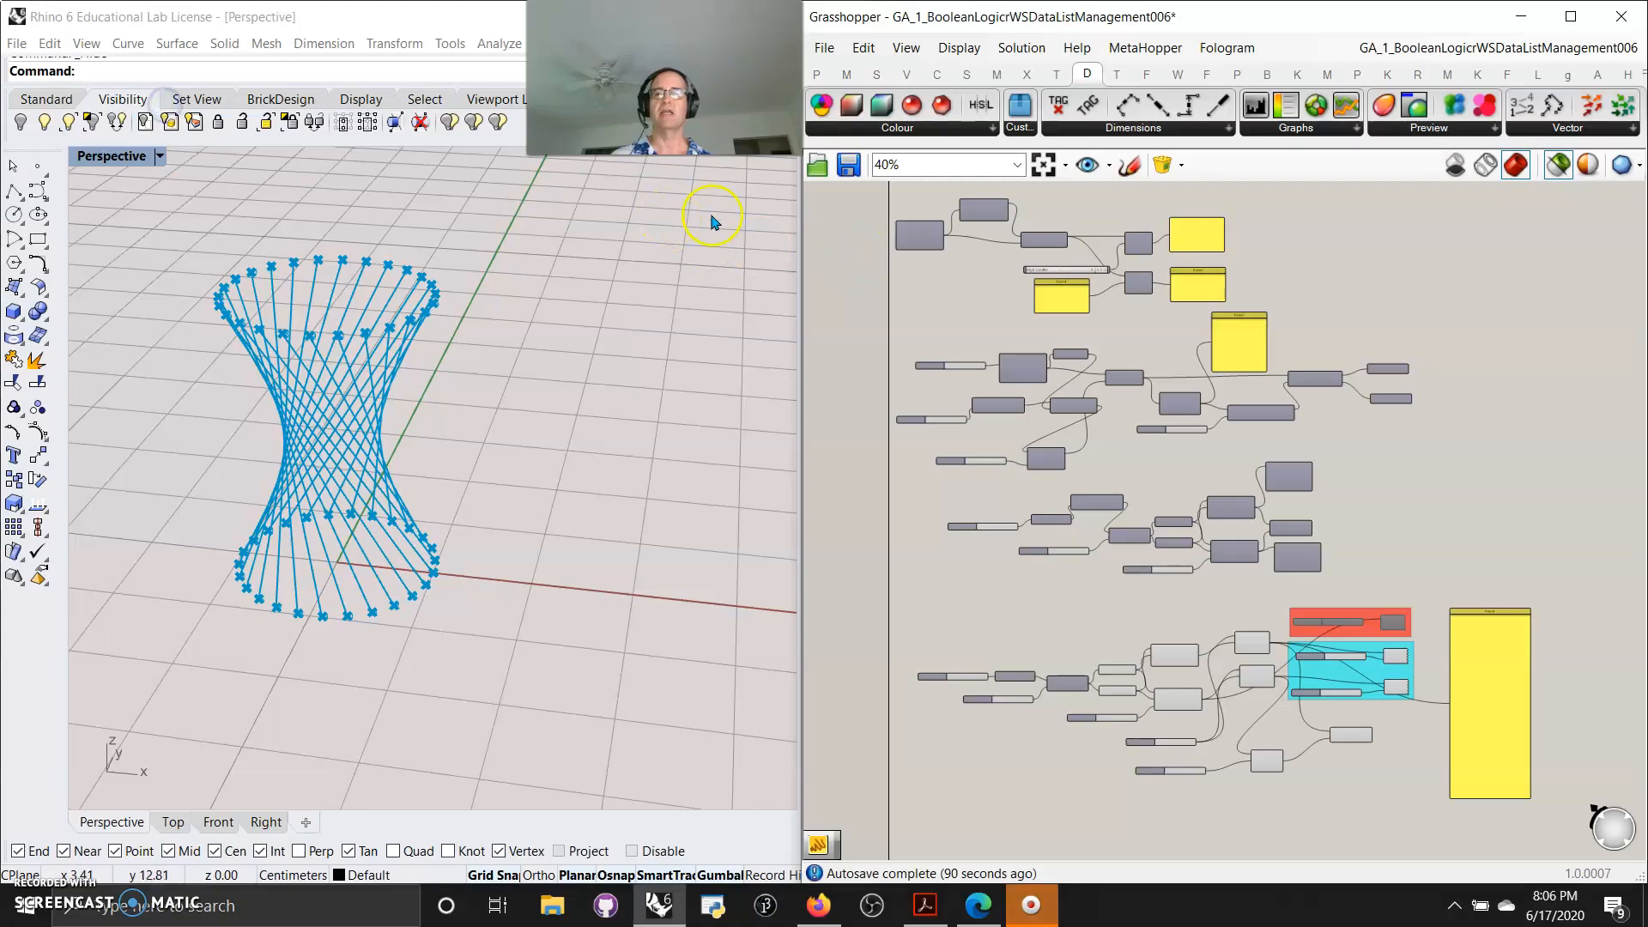
Disable all components of the definition
right_click_drag(1322, 793, 1301, 424)
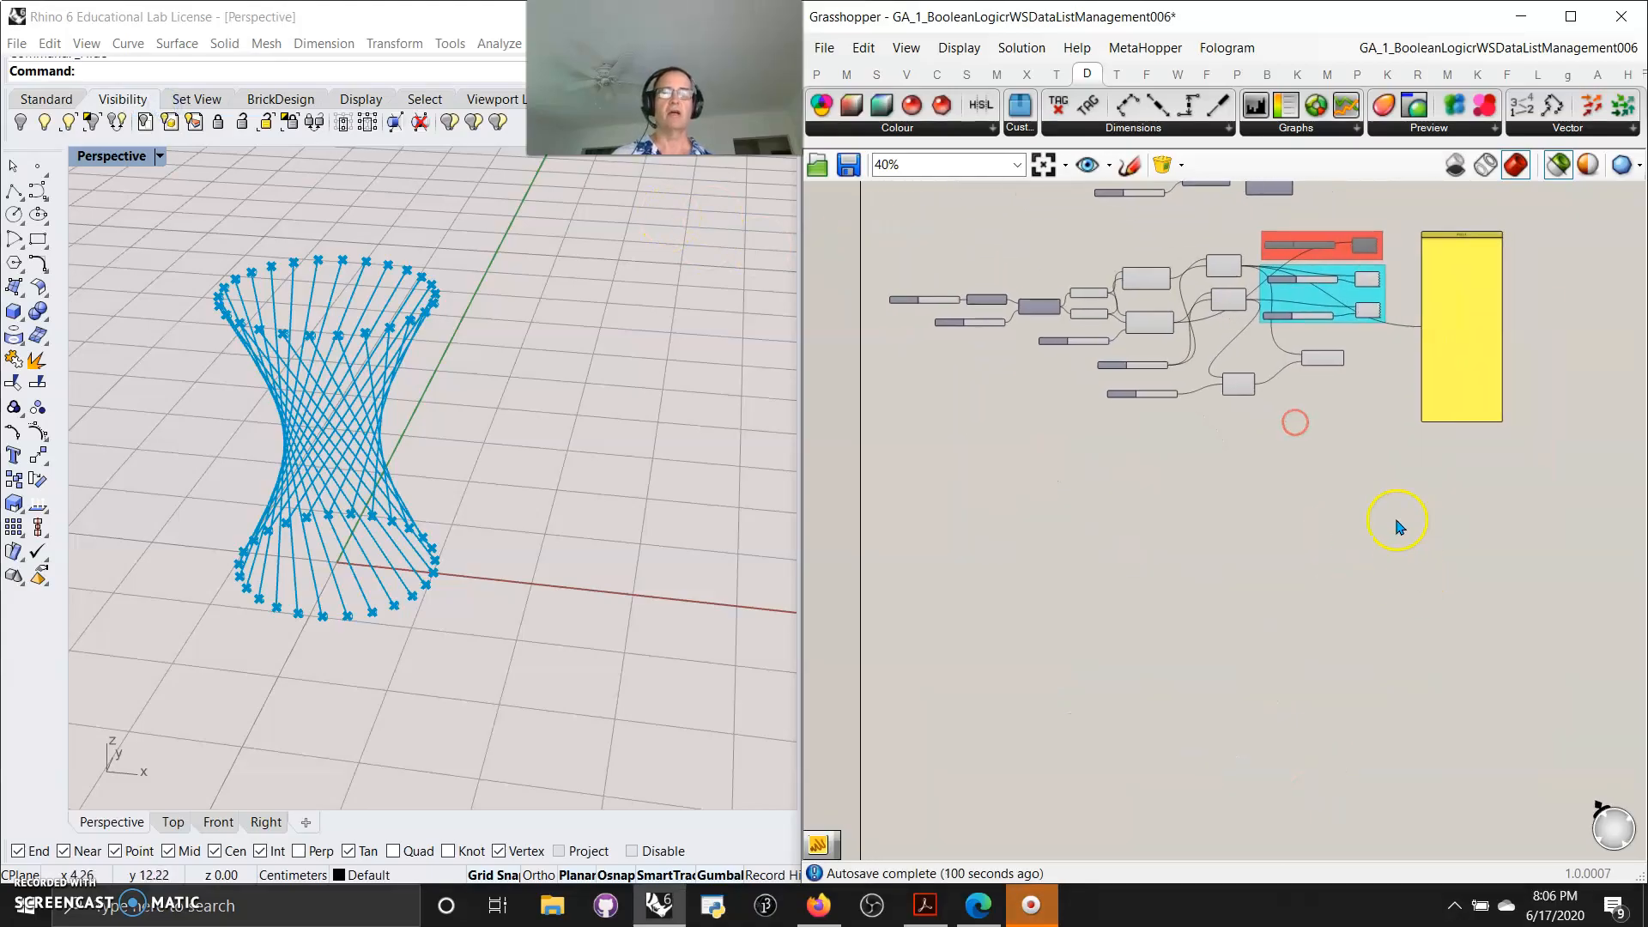
scroll(1398, 526, "down", 5)
left_click_drag(1461, 550, 1182, 275)
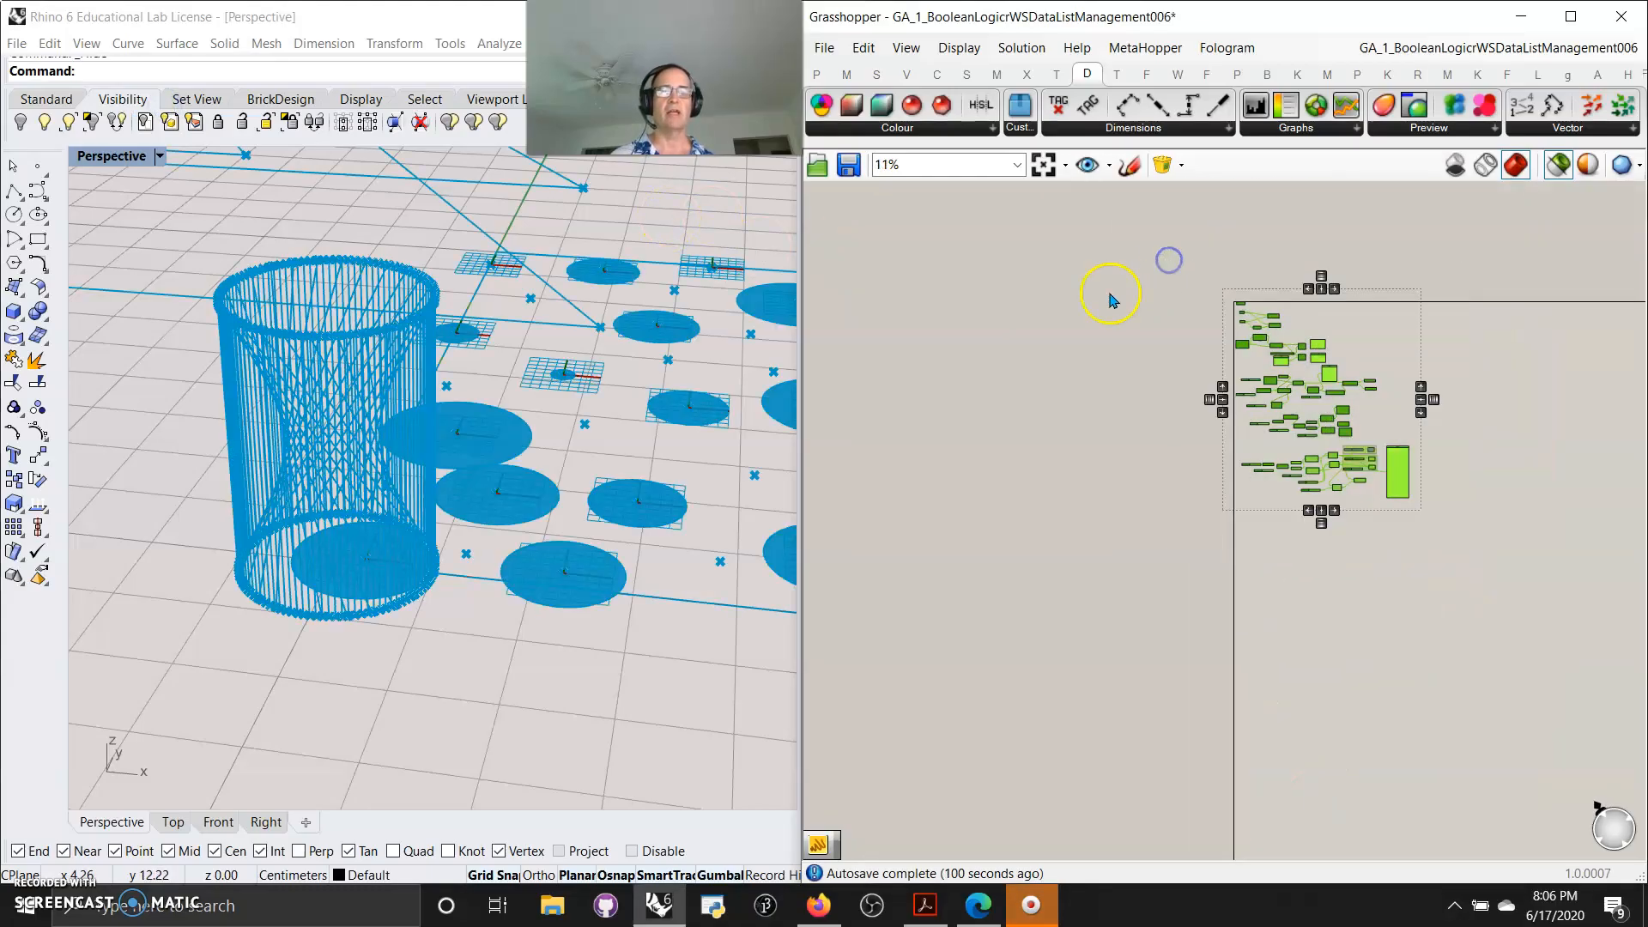
right_click(1206, 343)
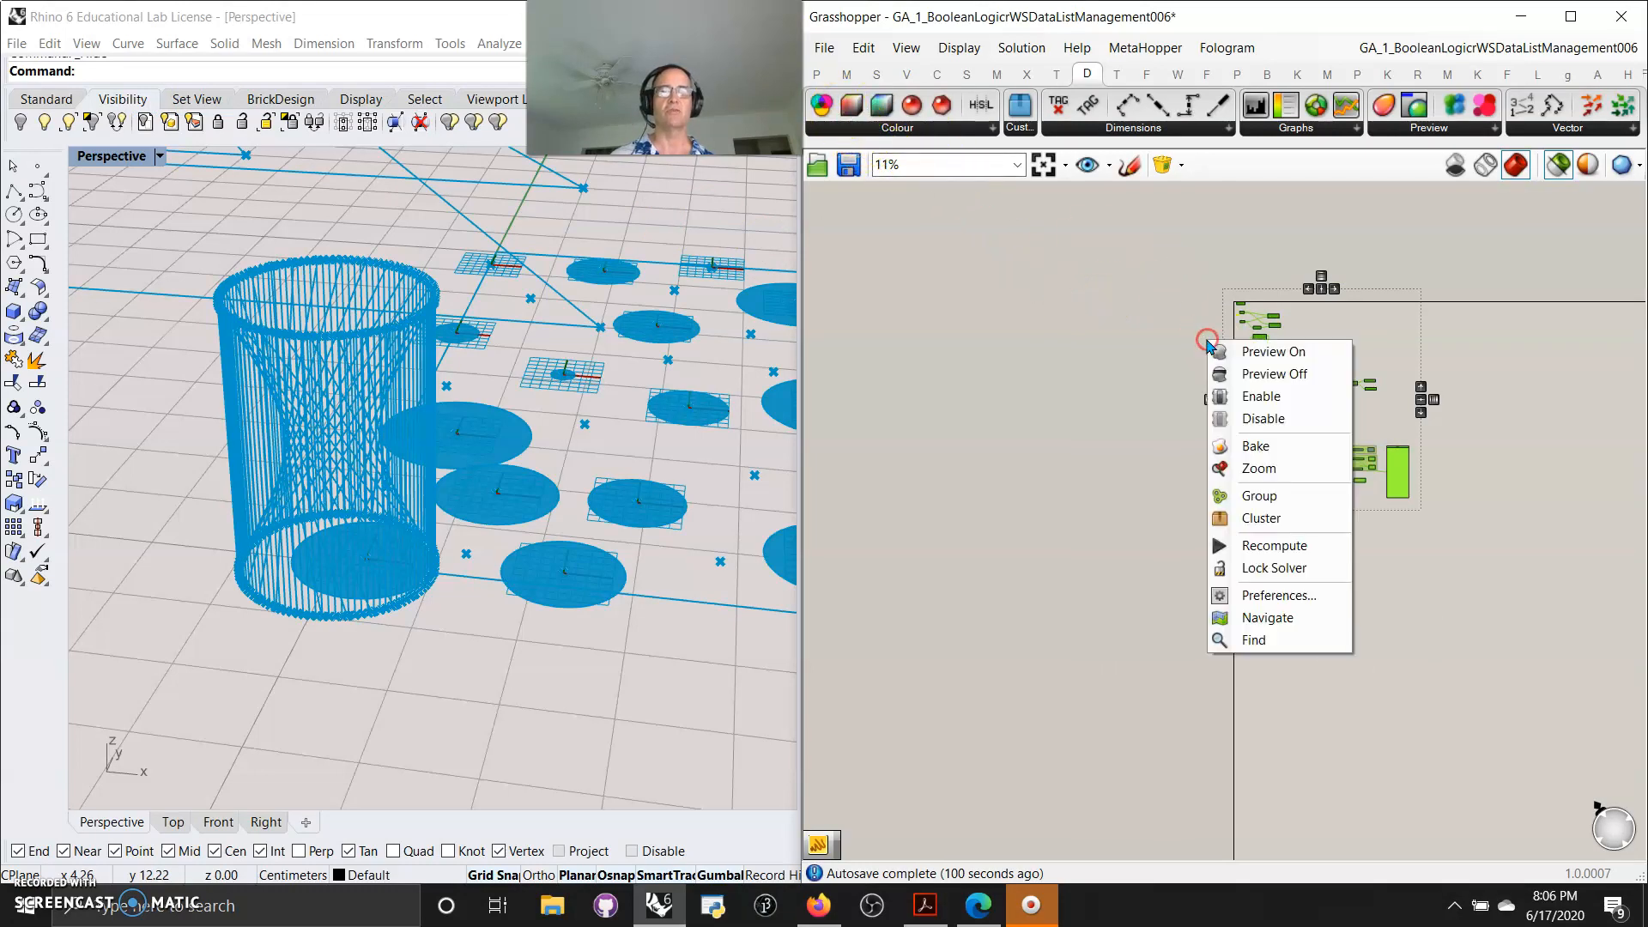
left_click(1261, 418)
right_click_drag(1417, 603, 1170, 265)
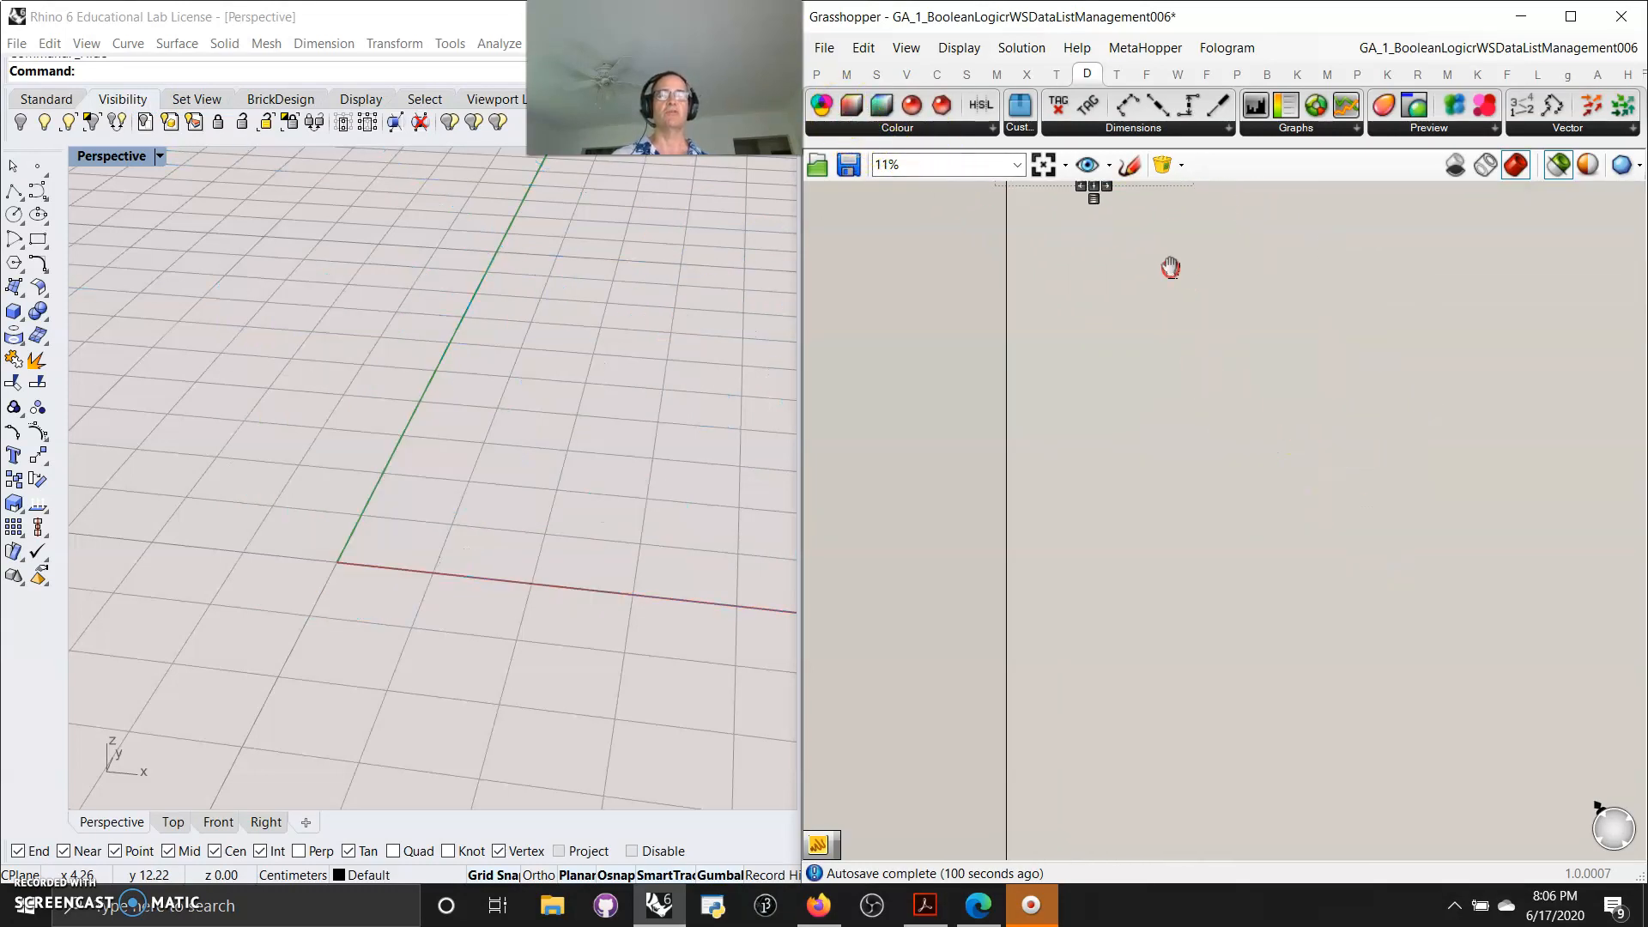
Insert the DataManagement001 brick onto the canvas, position it below the definition, then delete it
left_click(1184, 167)
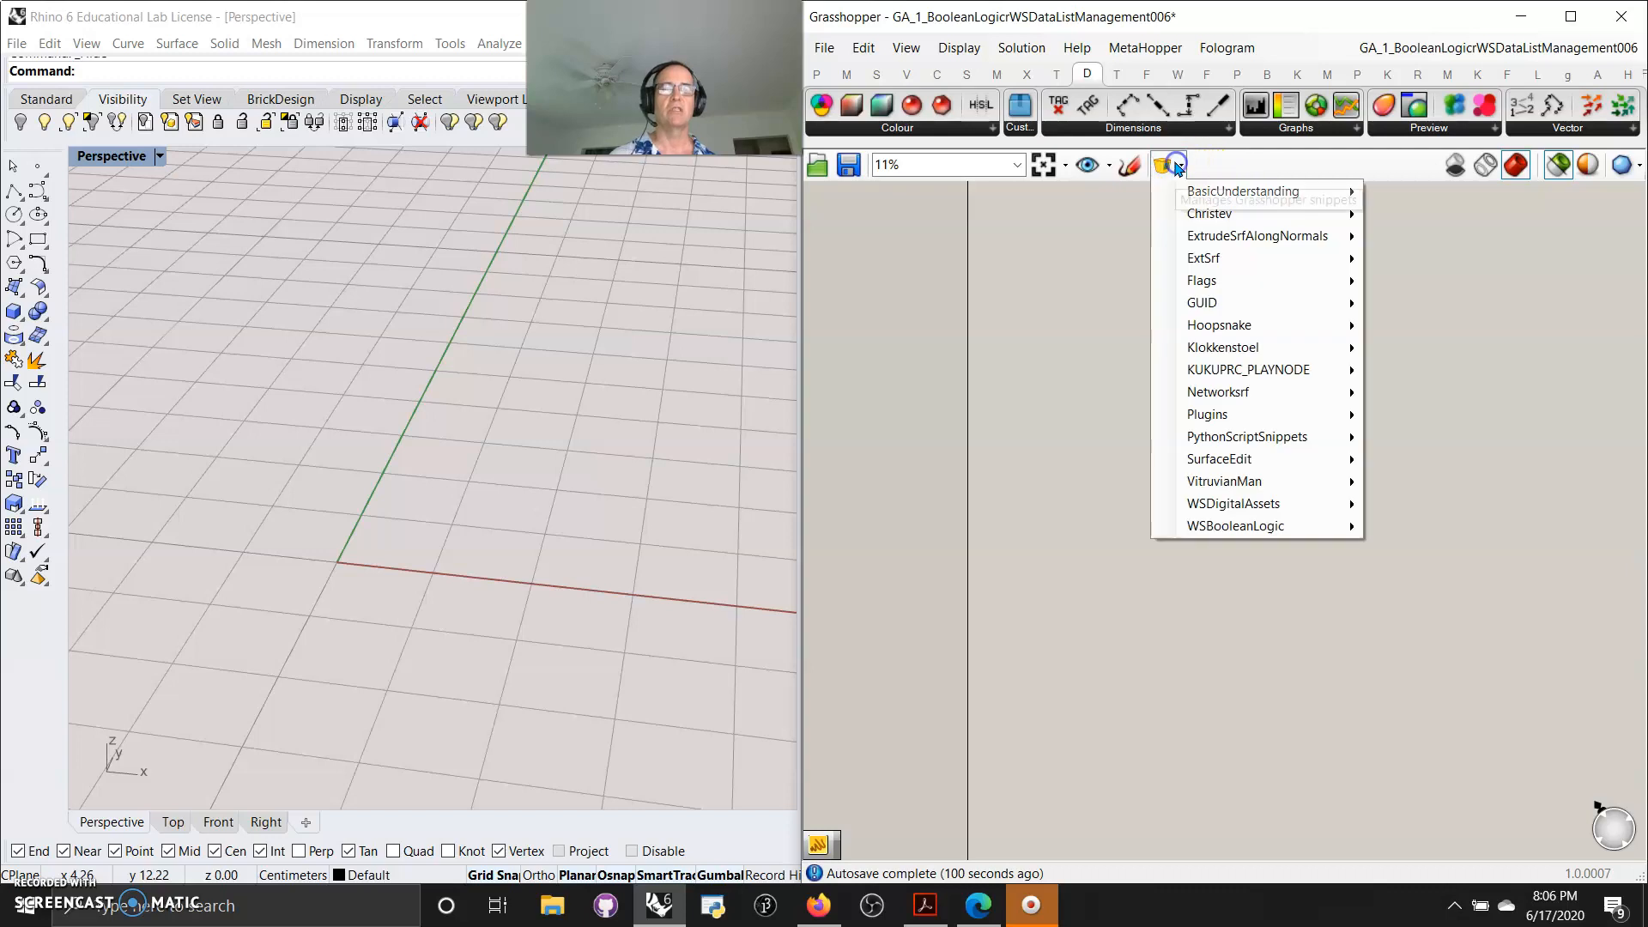
mouse_move(1238, 510)
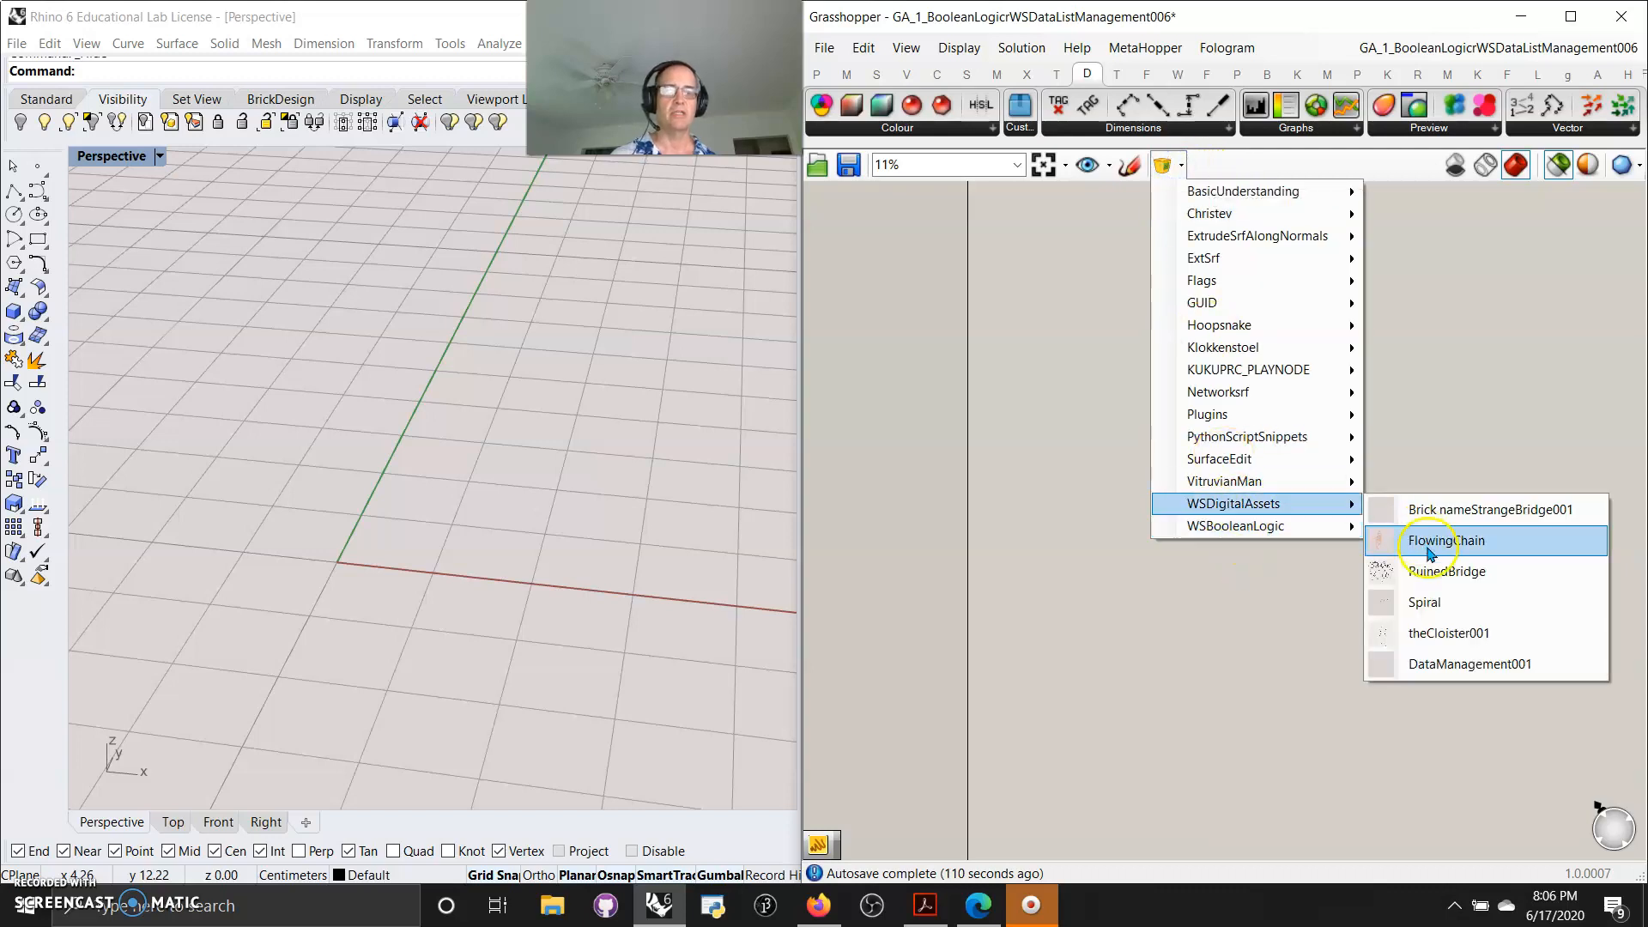
left_click(1450, 664)
left_click(1141, 472)
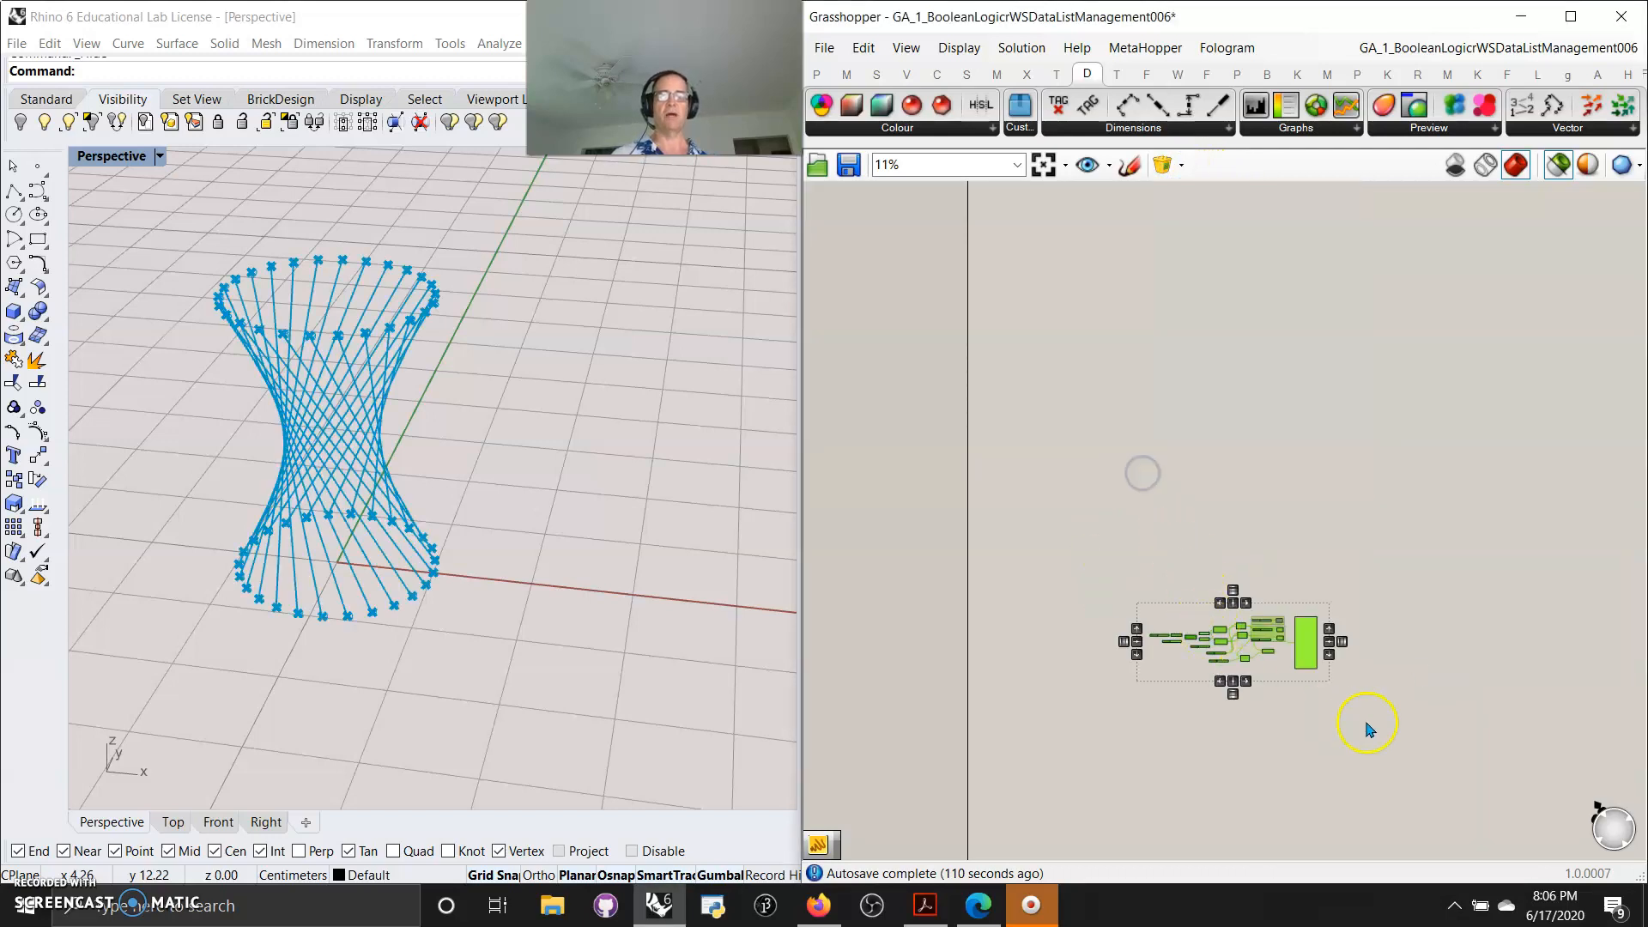
left_click_drag(1306, 650, 1206, 282)
right_click_drag(1151, 311, 1223, 683)
left_click_drag(1259, 639, 1229, 568)
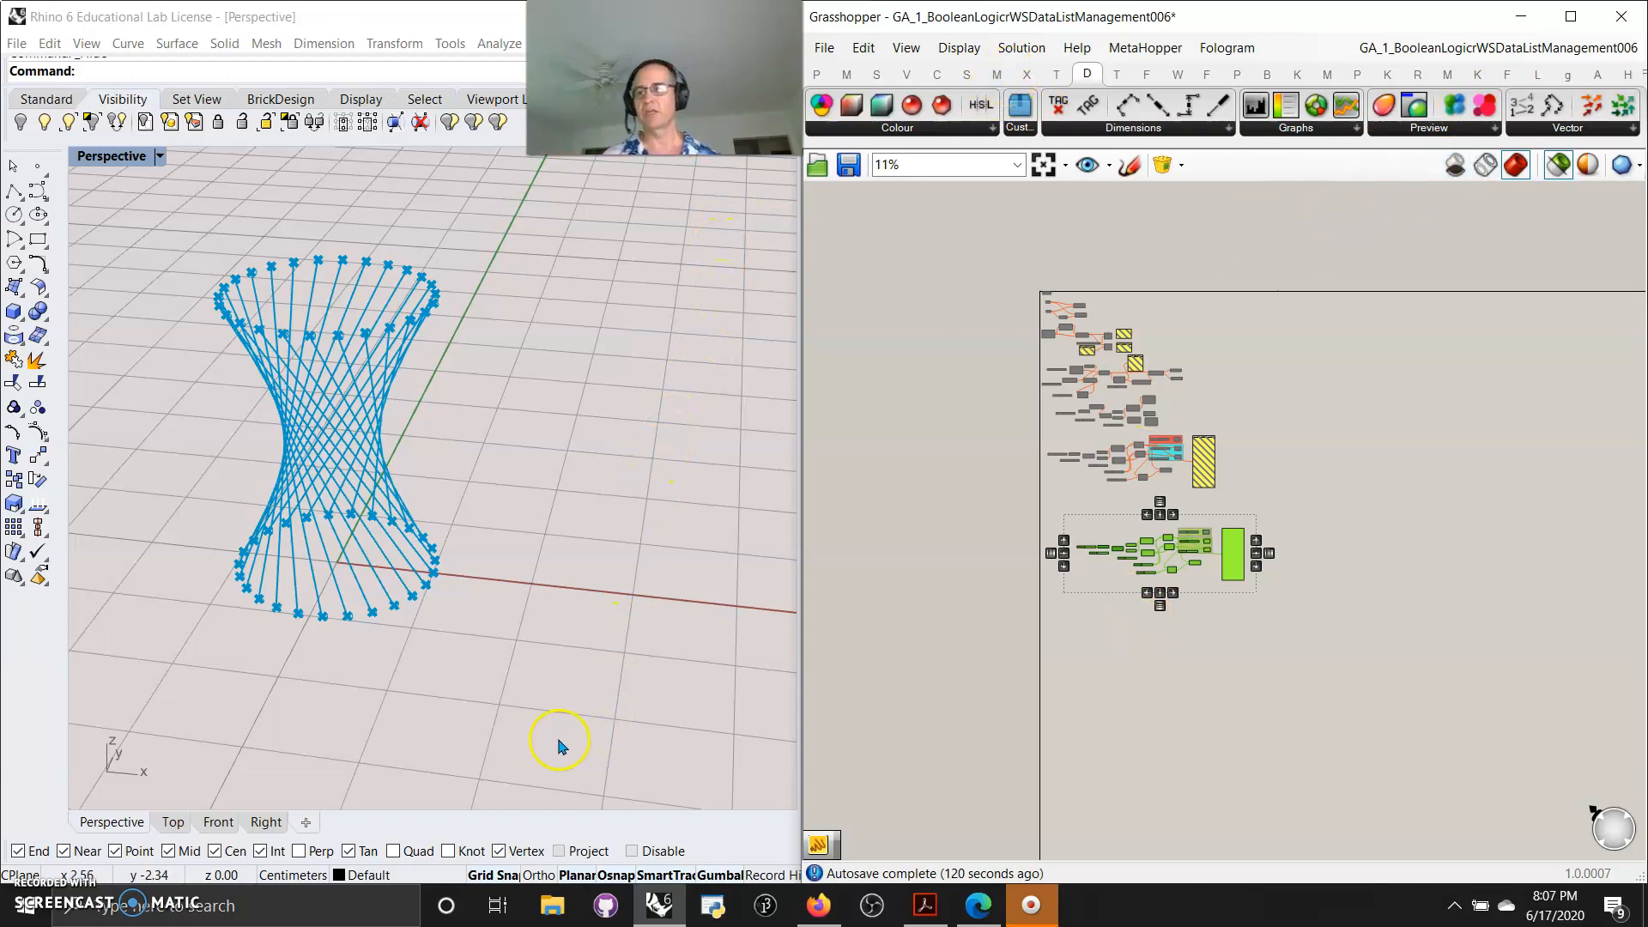
left_click(1279, 637)
left_click_drag(1282, 632, 1035, 508)
key("Delete")
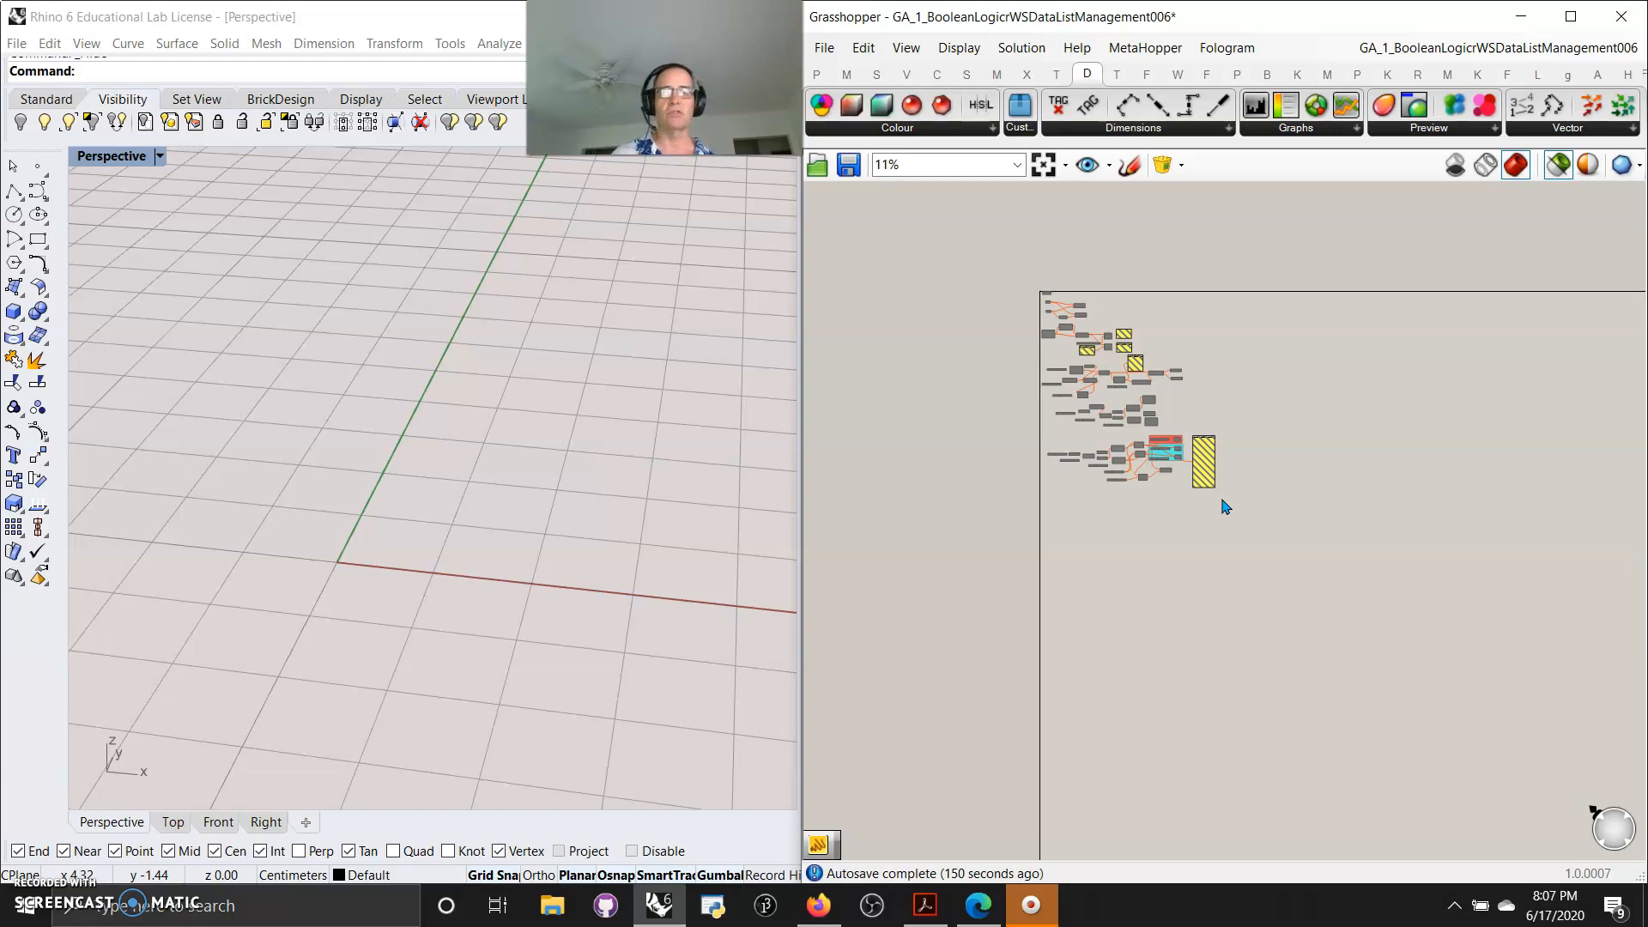
Select the original list-management components and move them slightly downward
left_click_drag(1238, 521, 1017, 436)
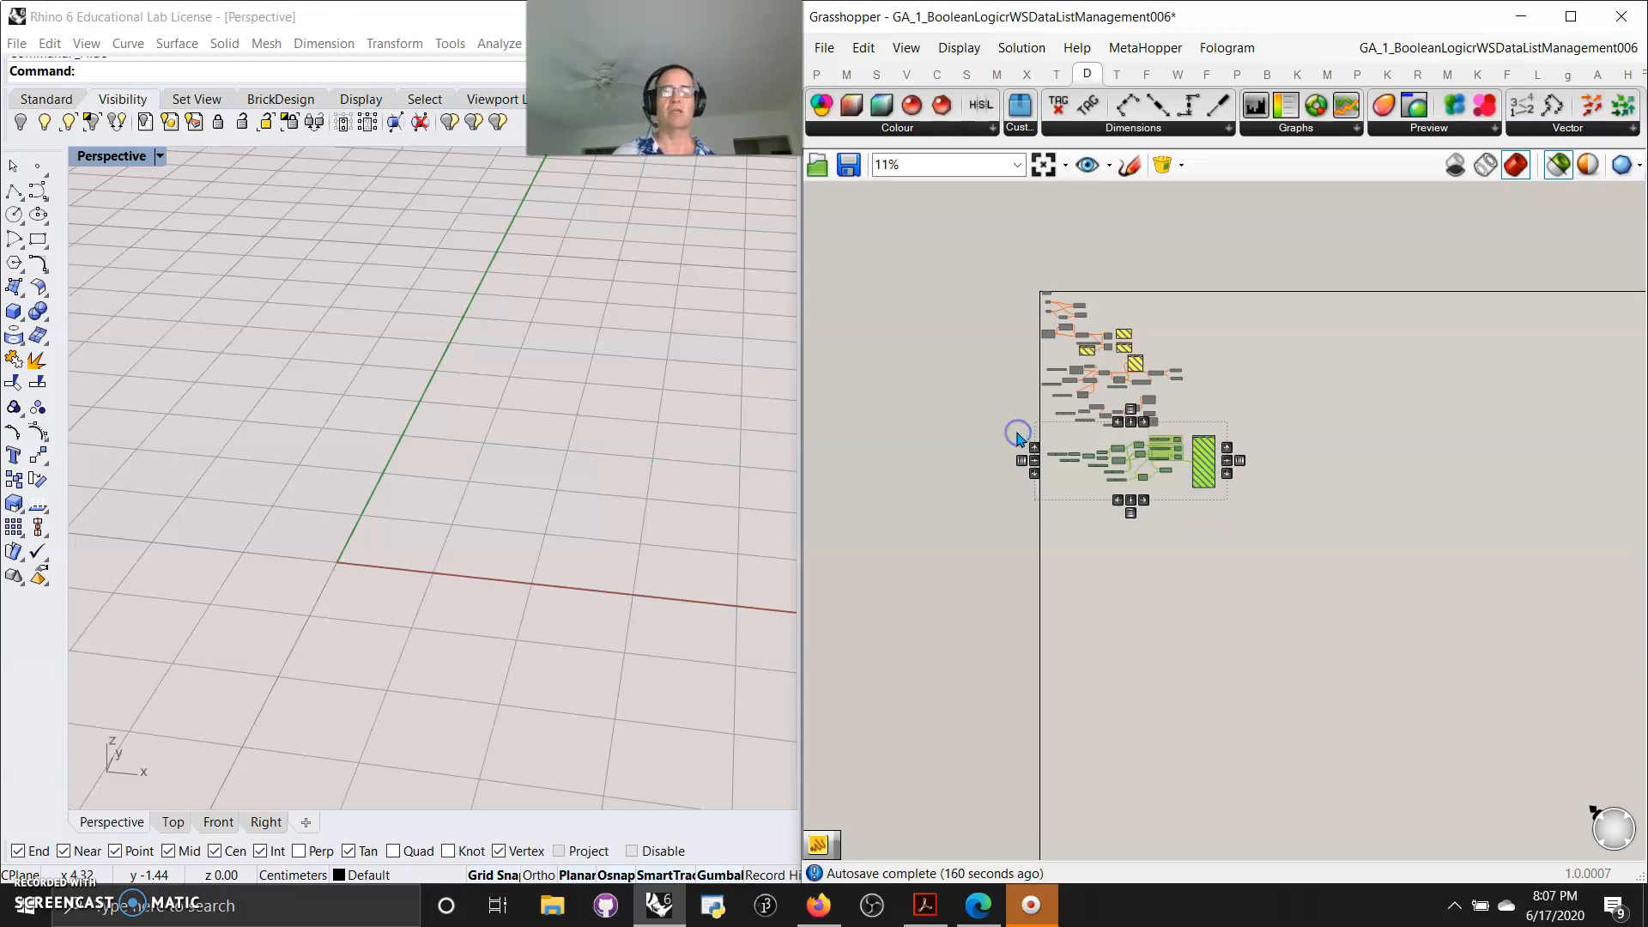
scroll(1201, 468, "up", 2)
left_click_drag(1205, 479, 1210, 537)
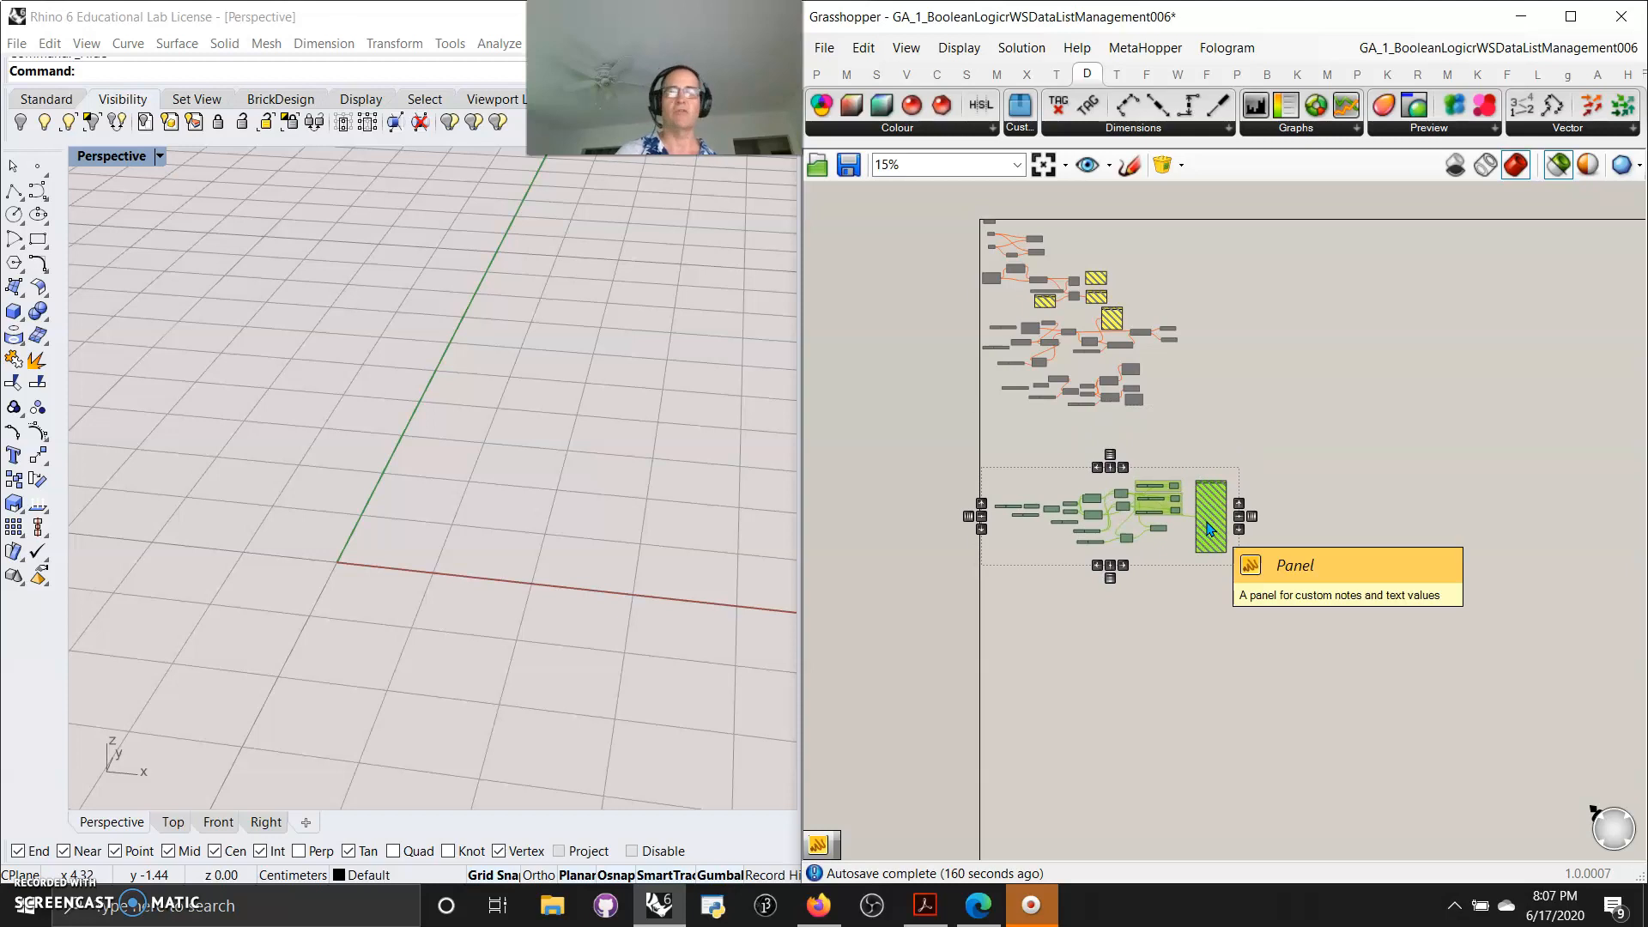